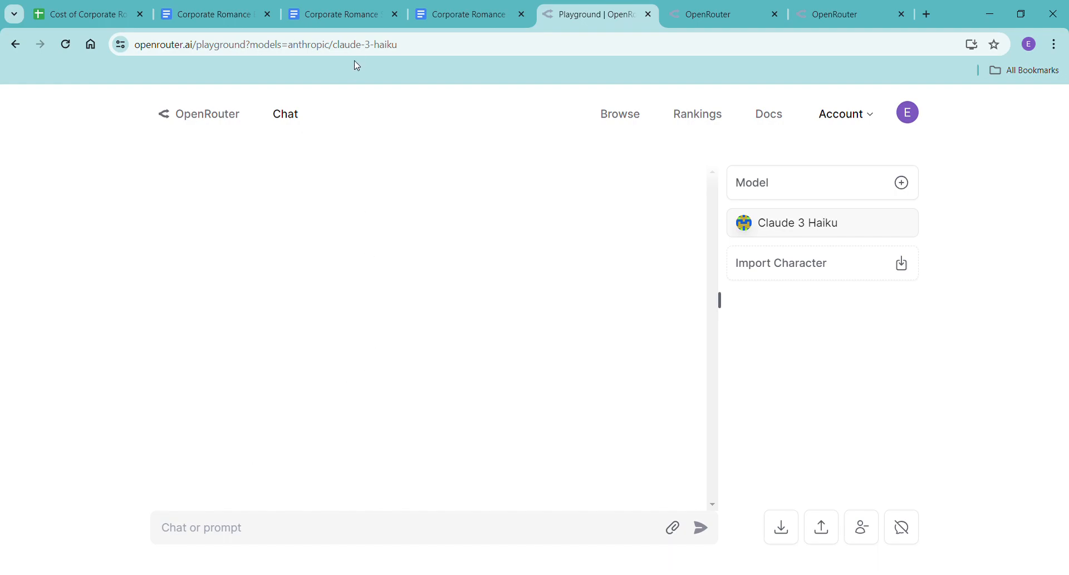
# Look through the Corporate Romance Scene Beats document from Chapter One to the final chapters and return to its beginning.
pyautogui.click(351, 24)
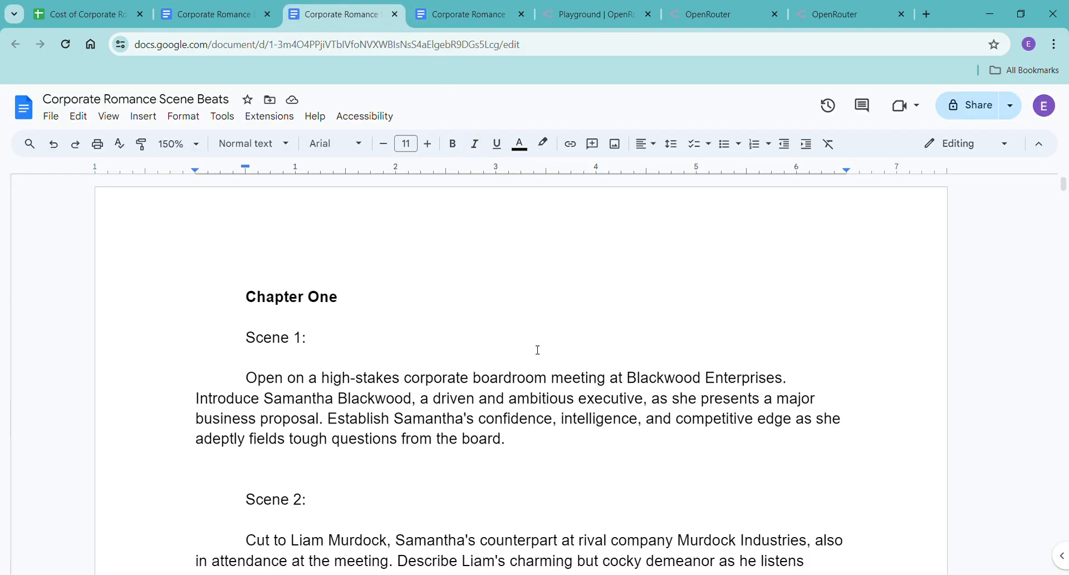
pyautogui.scroll(-15, 544, 368)
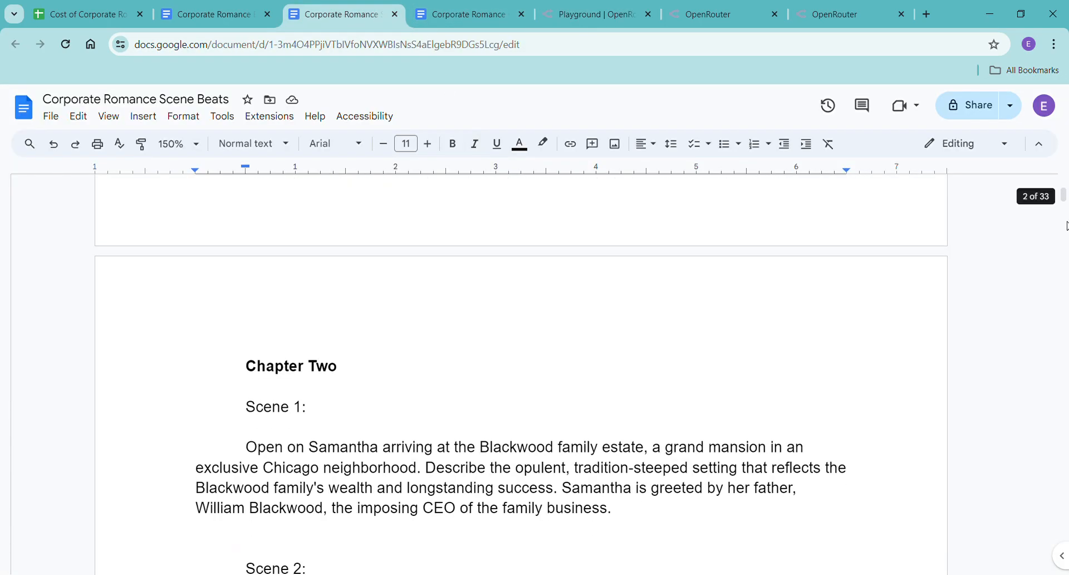
pyautogui.moveTo(1064, 196)
pyautogui.mouseDown()
pyautogui.moveTo(1064, 568)
pyautogui.moveTo(1063, 181)
pyautogui.mouseUp()
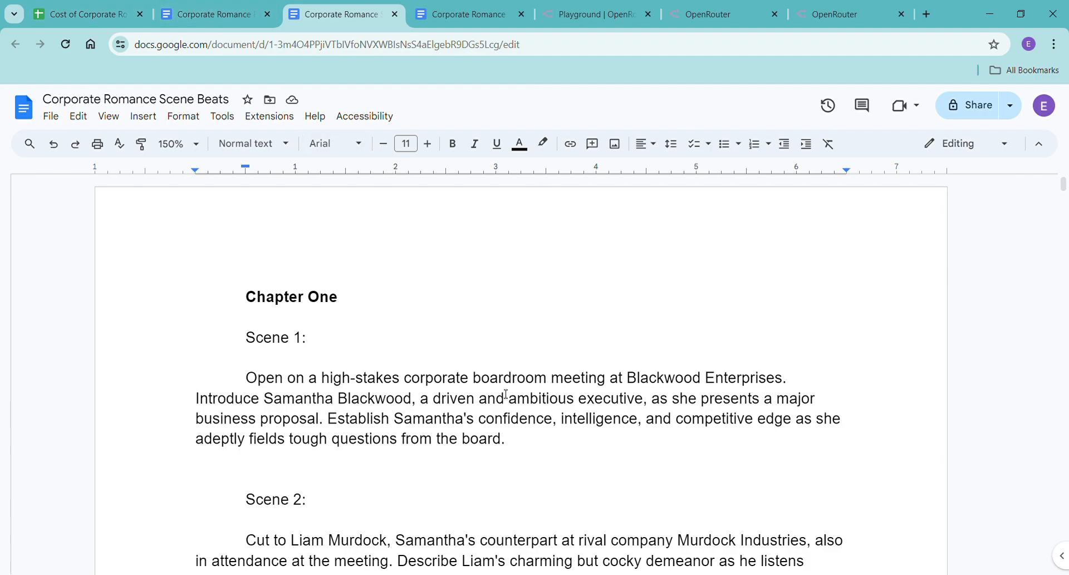
pyautogui.moveTo(1065, 190); pyautogui.dragTo(1068, 548)
pyautogui.scroll(10, 774, 485)
pyautogui.scroll(5, 774, 484)
pyautogui.scroll(5, 773, 484)
pyautogui.scroll(10, 774, 485)
pyautogui.scroll(15, 771, 430)
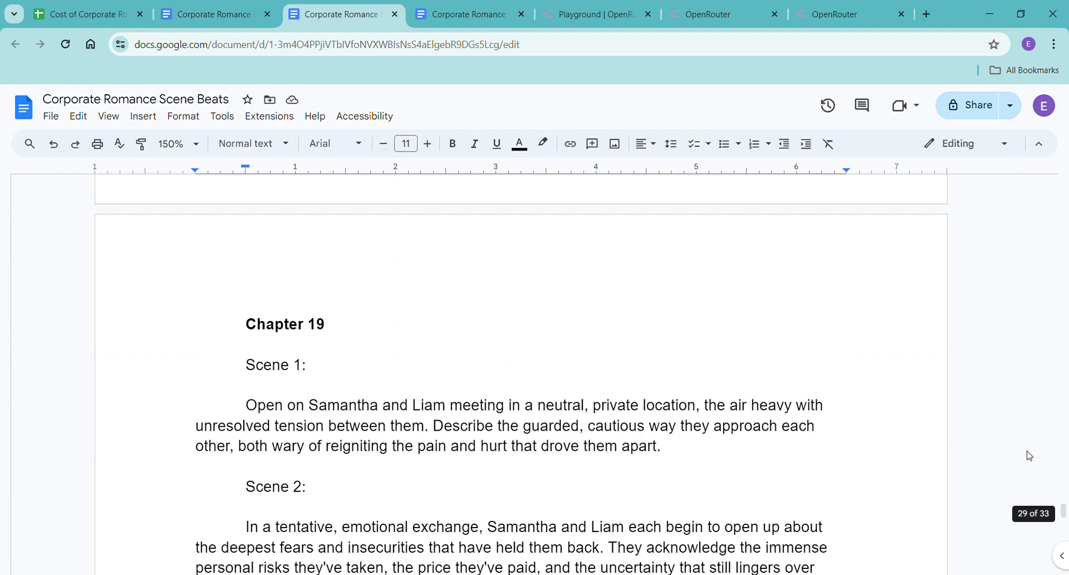
pyautogui.scroll(-10, 1012, 485)
pyautogui.moveTo(1065, 513); pyautogui.dragTo(1064, 184)
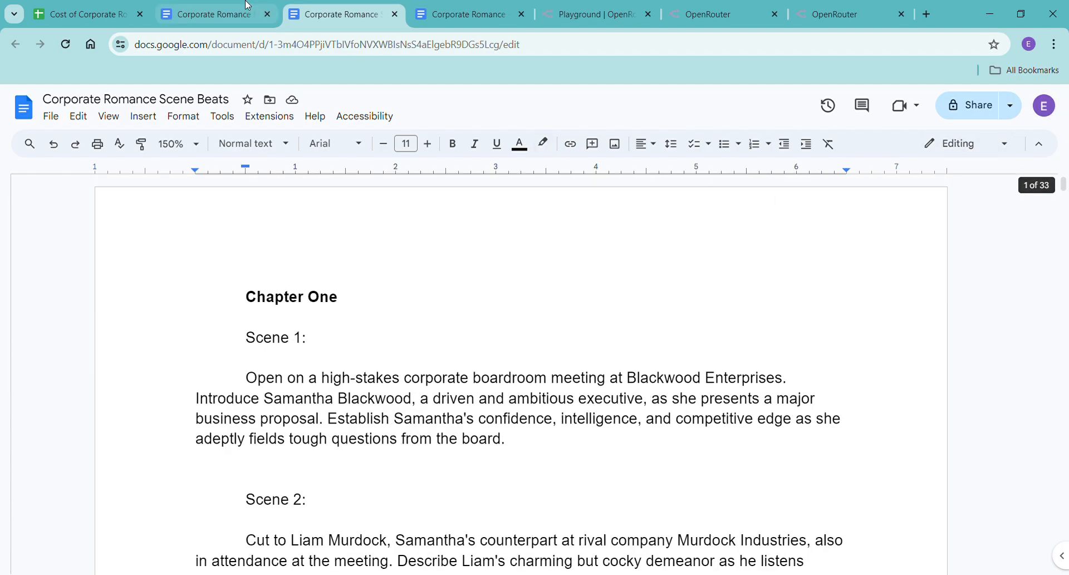
# Review the storyline and characters in the Corporate Romance Building Blocks document and the chapter headings in Corporate Romance - Haiku.
pyautogui.click(186, 14)
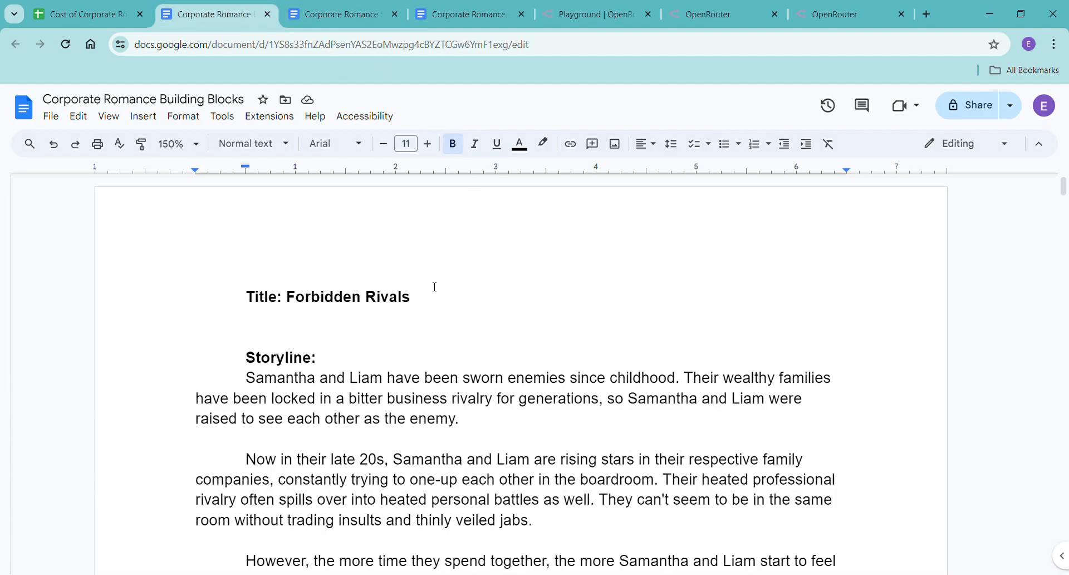
pyautogui.scroll(-20, 499, 377)
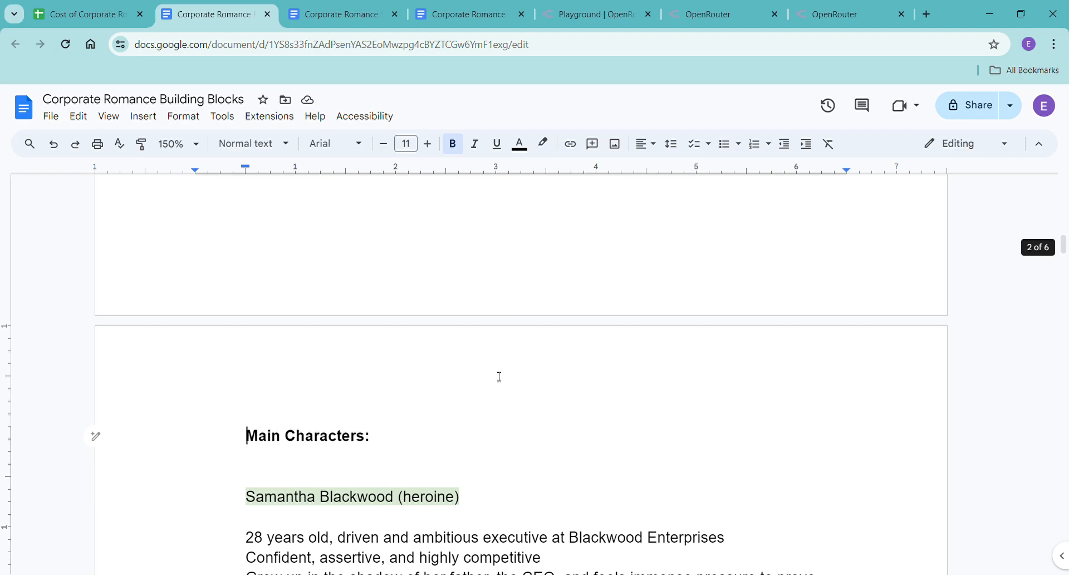
pyautogui.moveTo(1064, 270); pyautogui.dragTo(1065, 186)
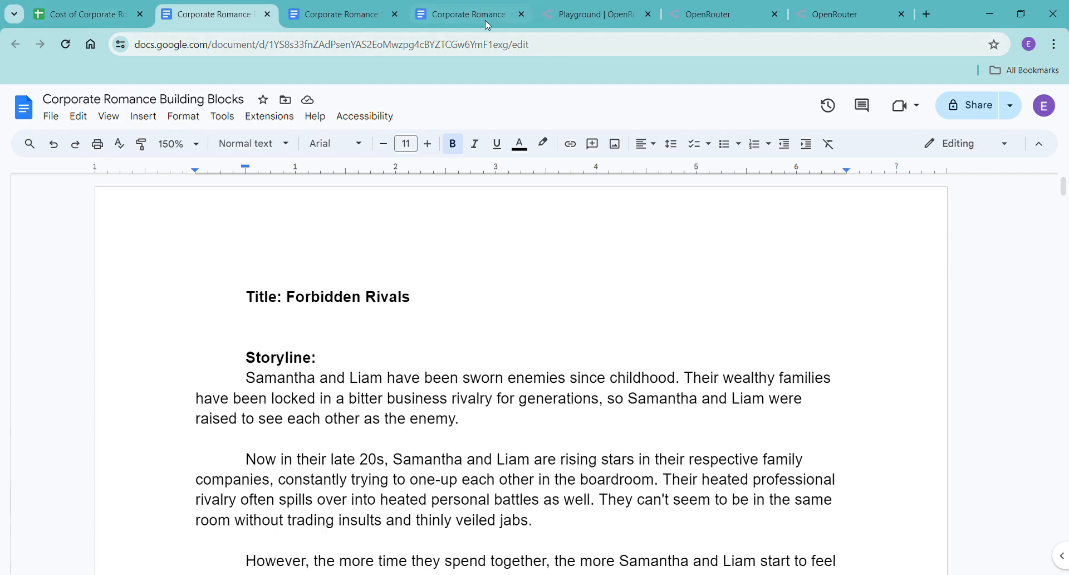
pyautogui.click(460, 16)
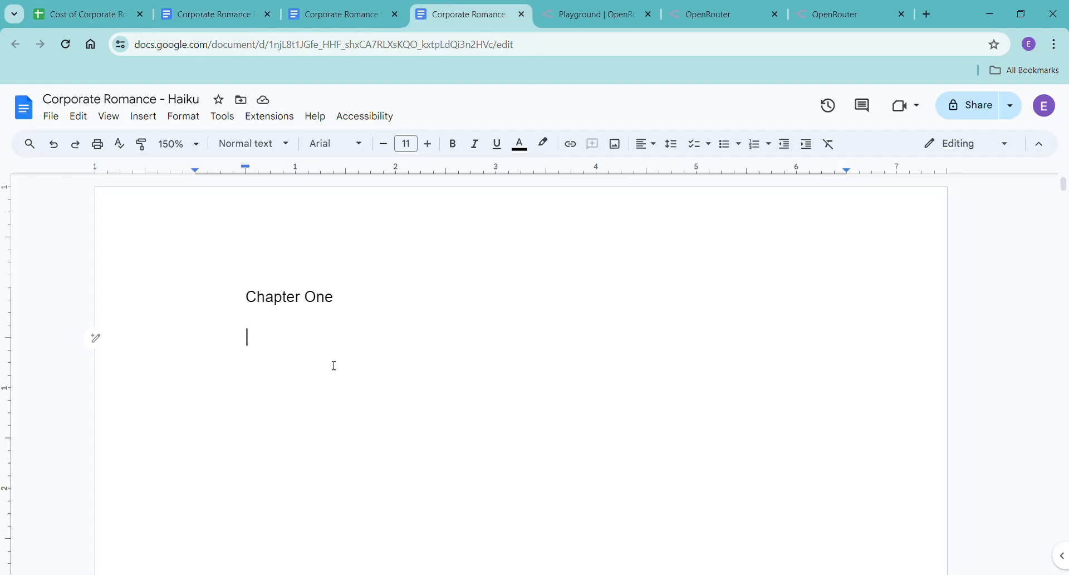
pyautogui.scroll(-15, 334, 366)
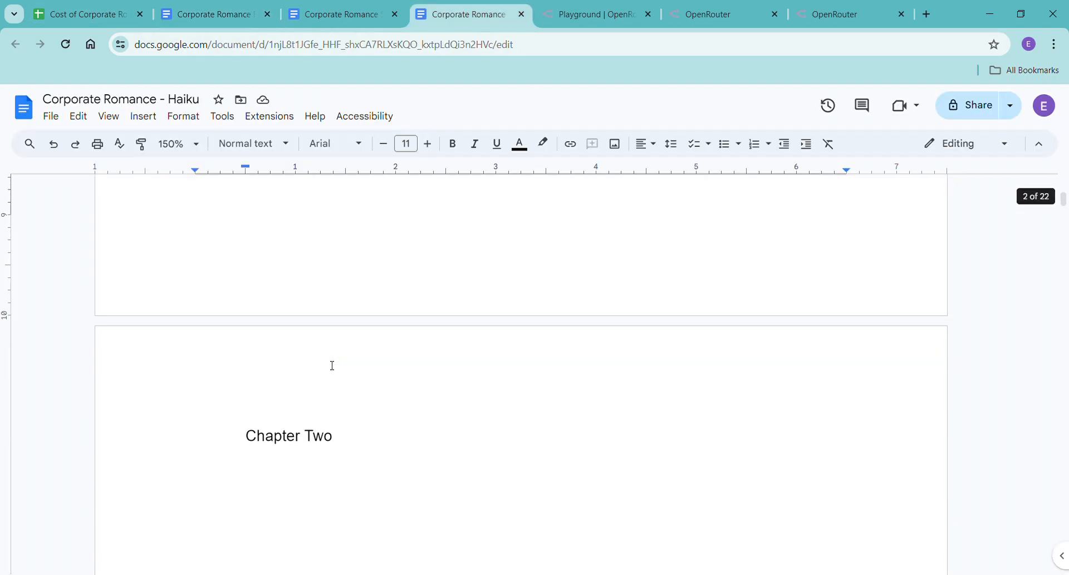
pyautogui.scroll(15, 332, 365)
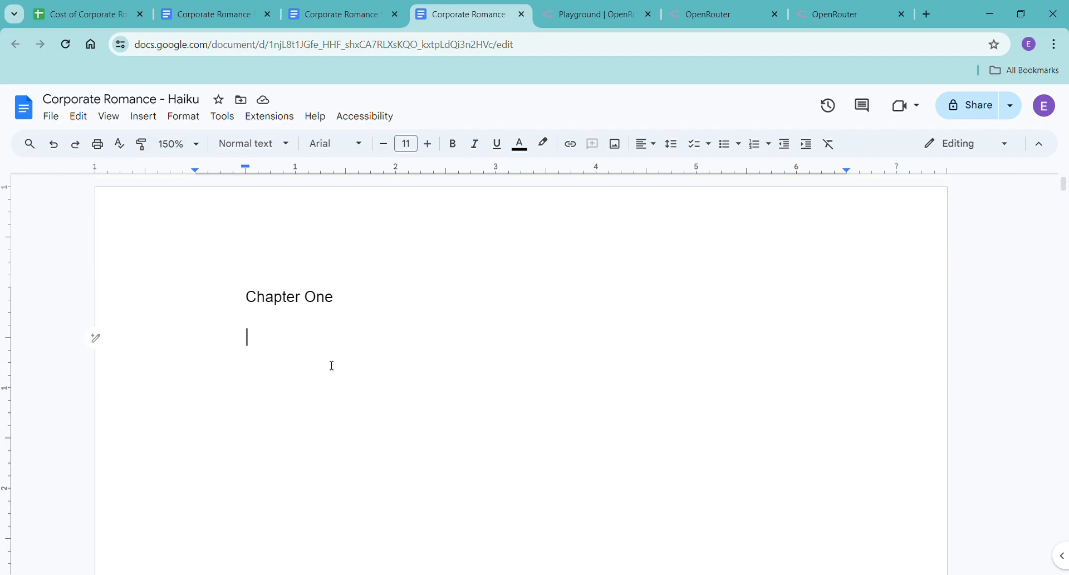
# Check the entries in the Cost of Corporate Romance Novel spreadsheet and return to the OpenRouter playground.
pyautogui.click(55, 17)
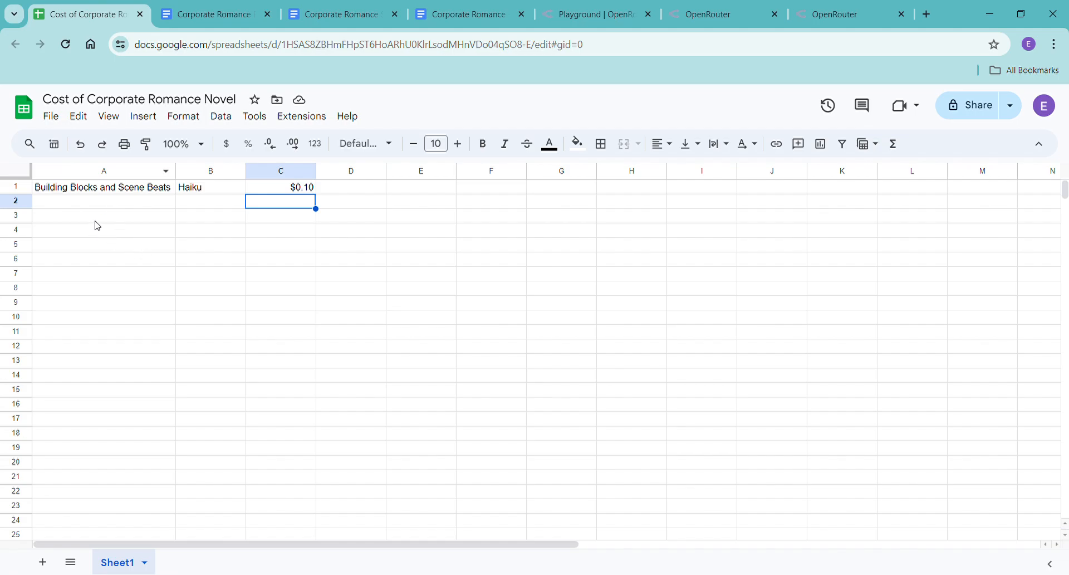
pyautogui.click(174, 219)
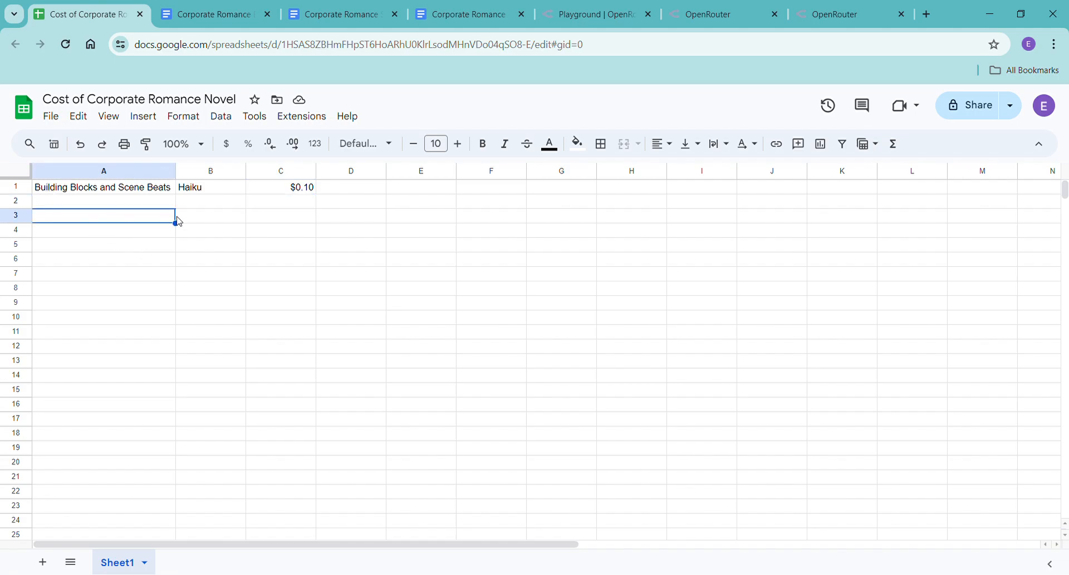
pyautogui.click(141, 204)
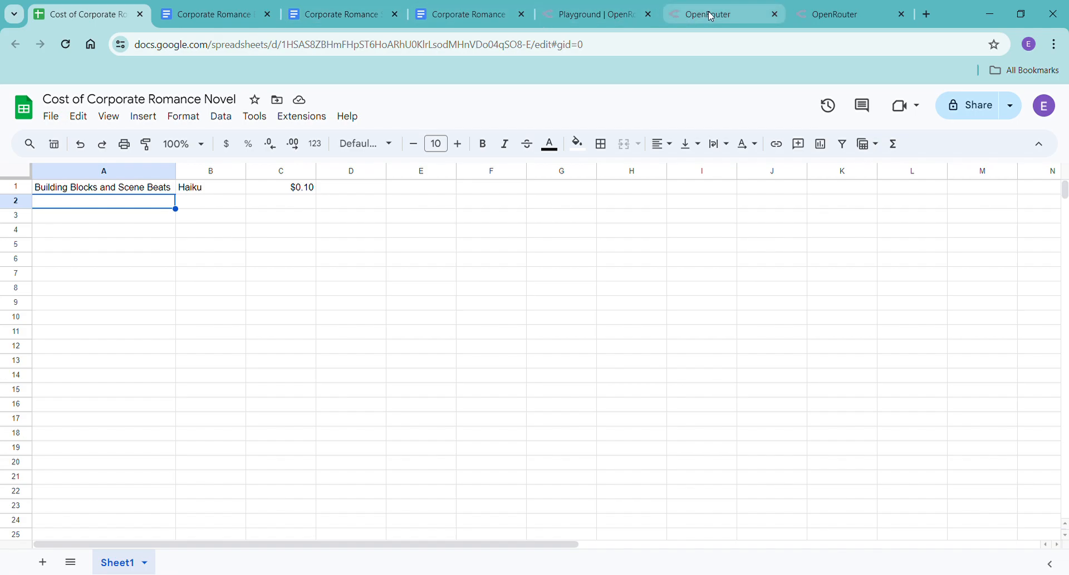
pyautogui.click(610, 15)
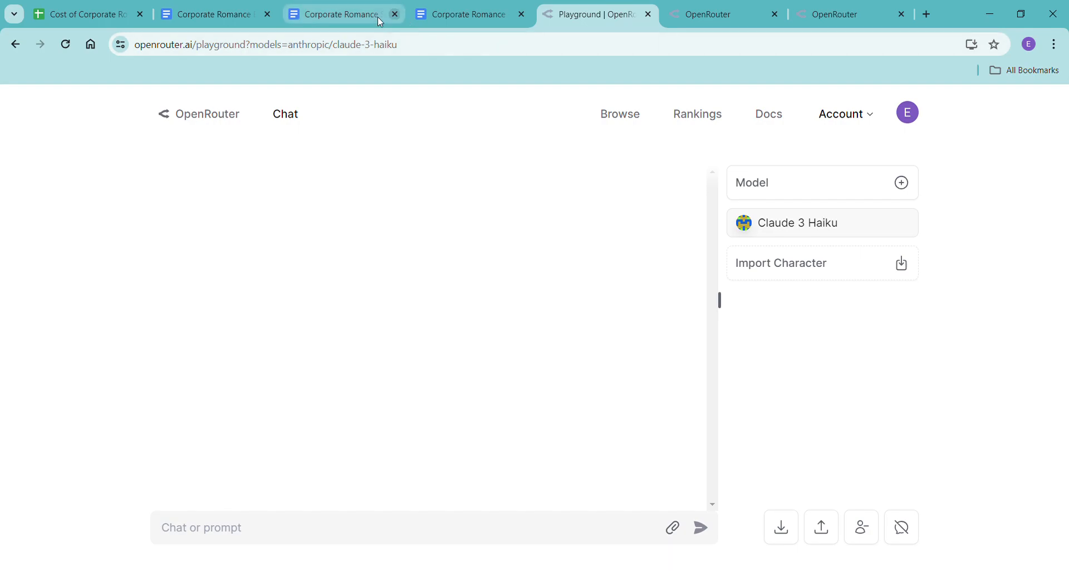
# Copy the entire text of the Corporate Romance Scene Beats document and return to the Claude 3 Haiku chat.
pyautogui.click(334, 15)
pyautogui.click(396, 397)
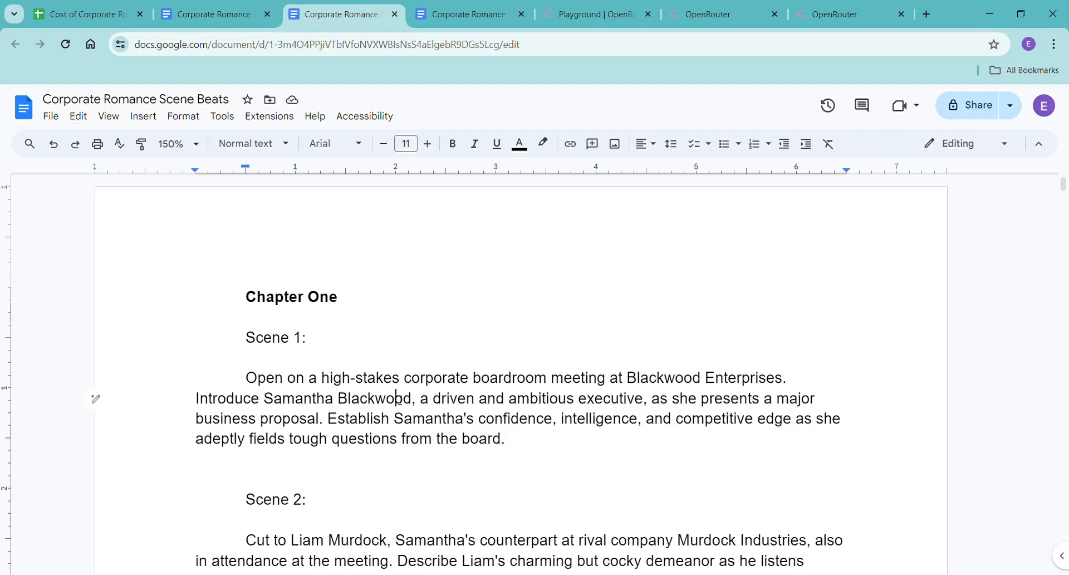
pyautogui.hotkey('ctrl', 'a')
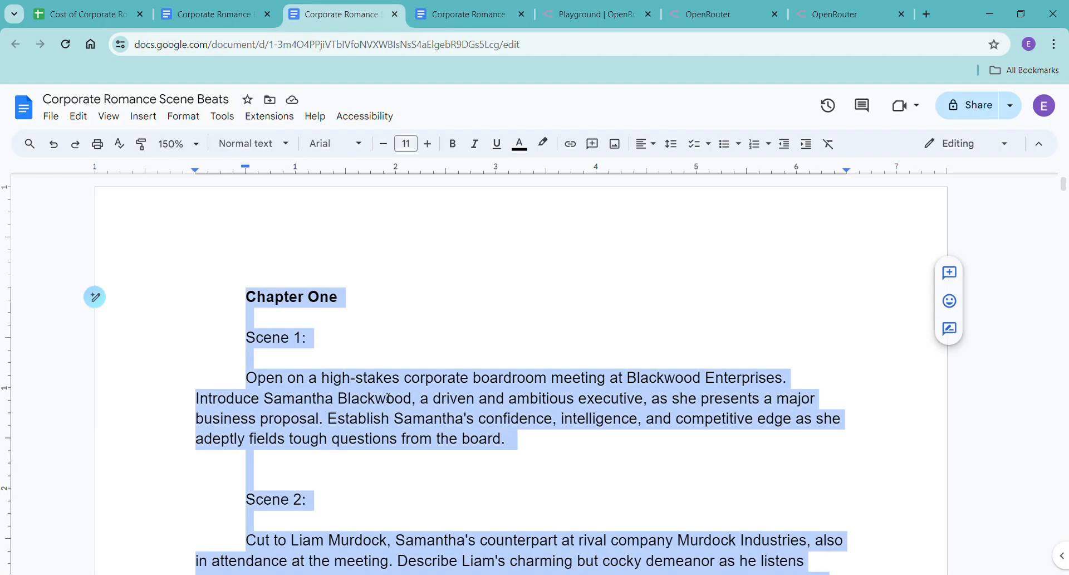
pyautogui.click(735, 14)
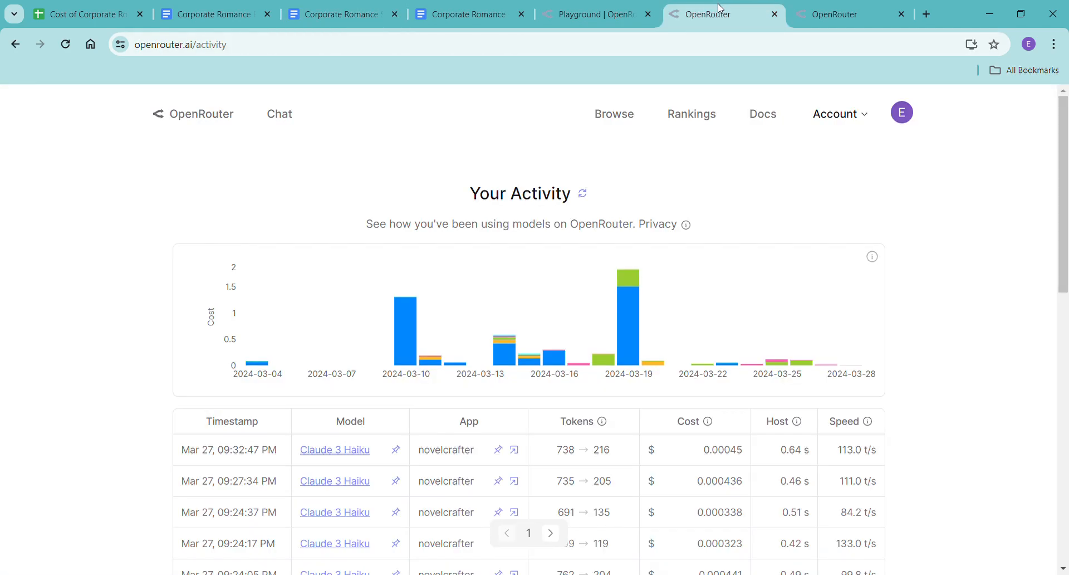
pyautogui.click(555, 17)
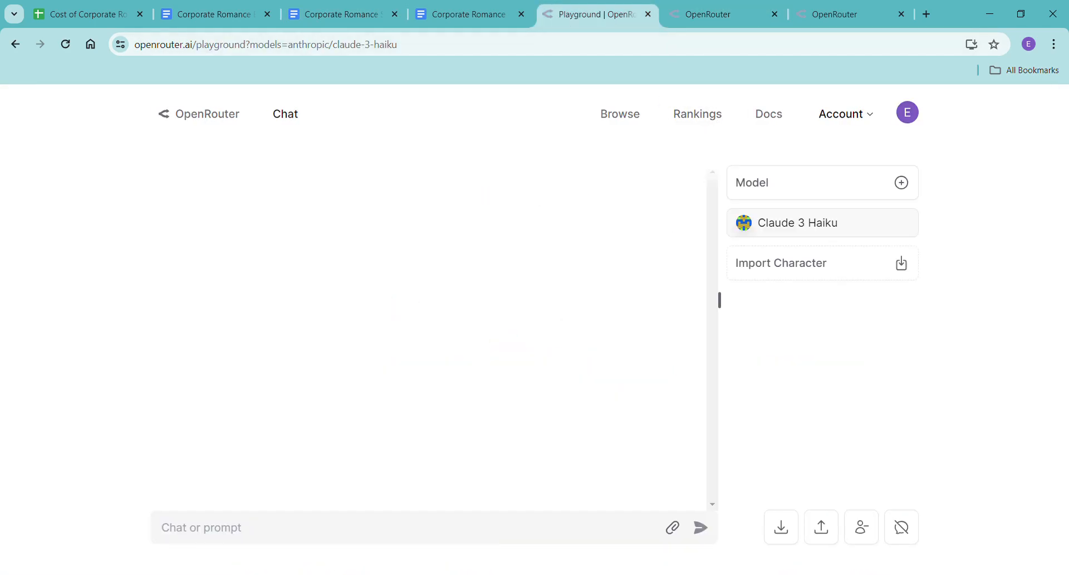
# Start the chat message with "I'm going to share a detailed outline with scene beats with you for a novel I'm writing.".
pyautogui.click(492, 542)
pyautogui.write("I'm goin")
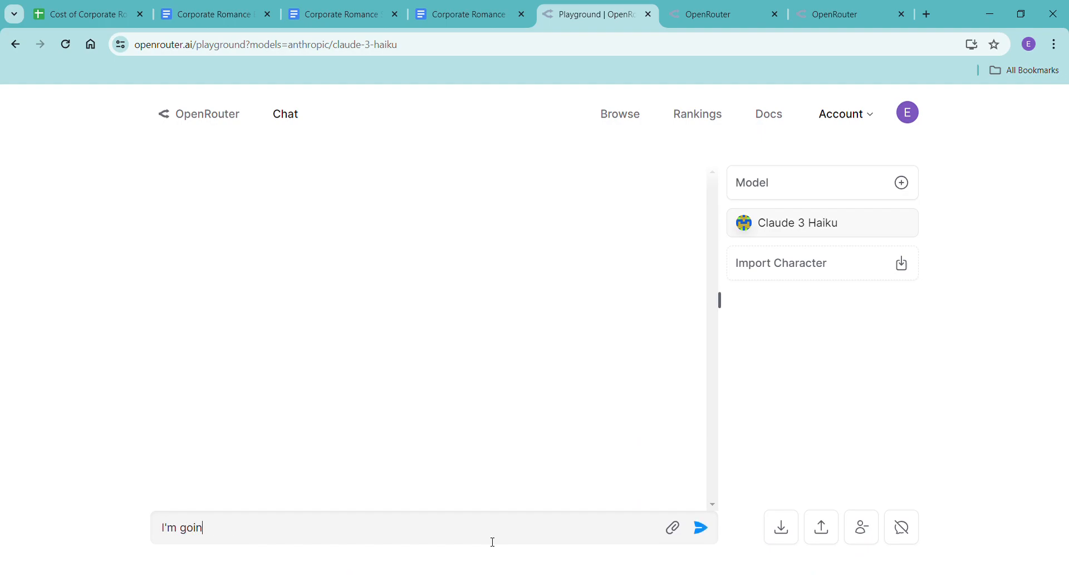
pyautogui.write('g to share a detailed ou')
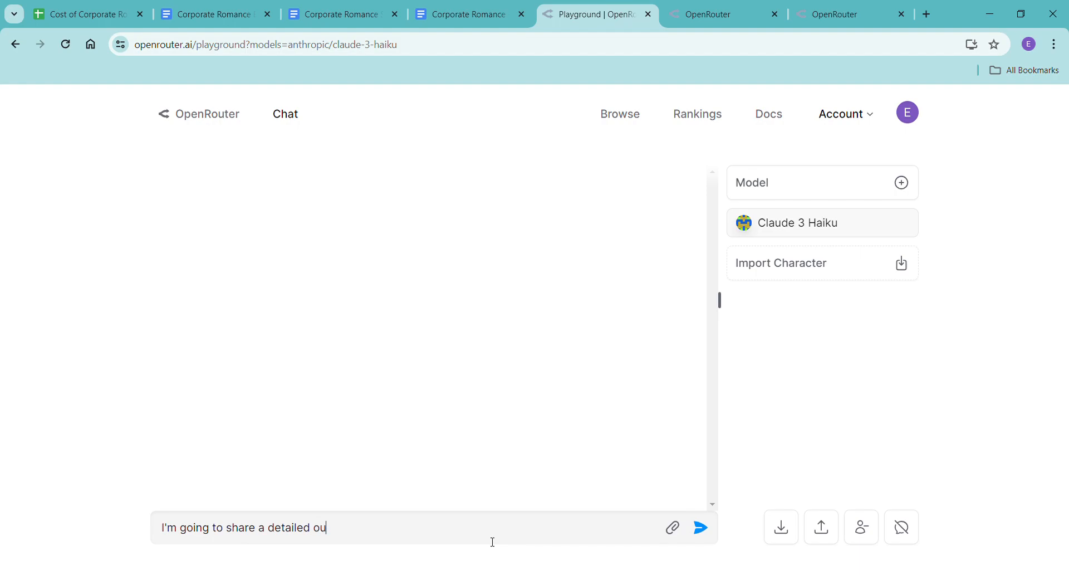
pyautogui.write('tline with scene beats with you')
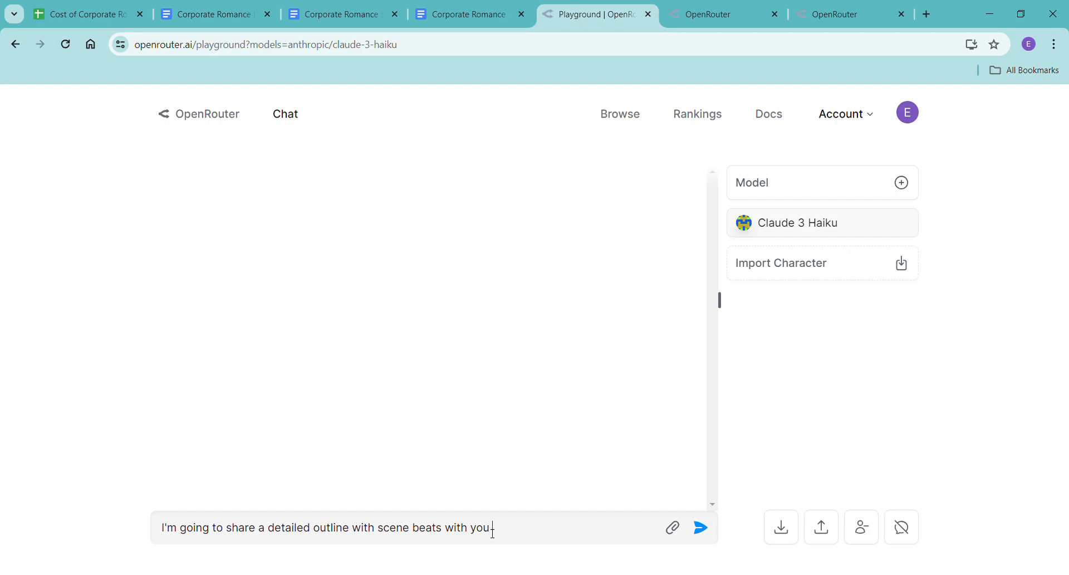
pyautogui.write(" for a novel I'm writing. I don't n")
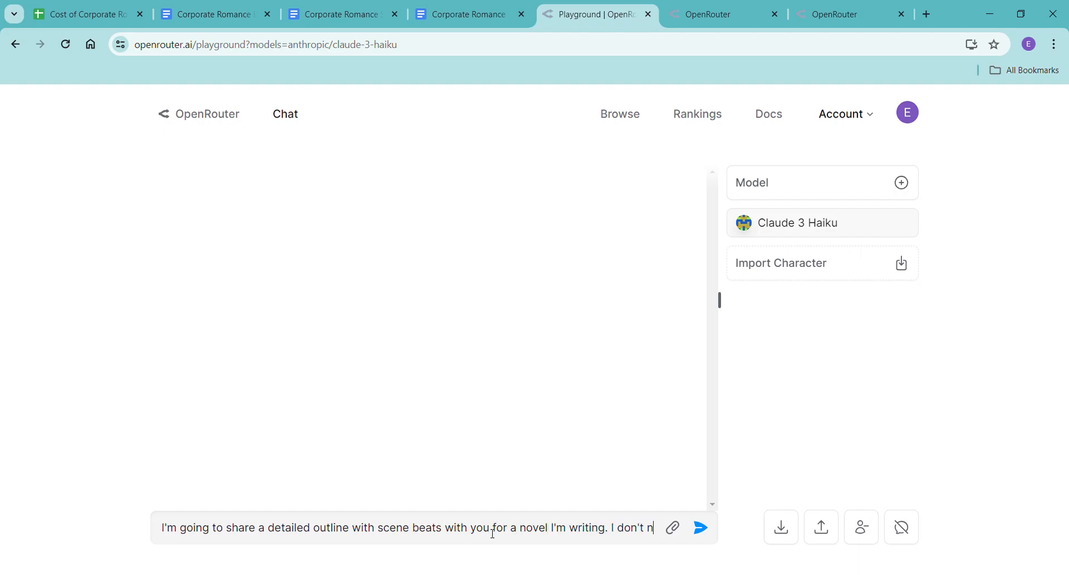
pyautogui.write('eed feedback, I just wnat yo')
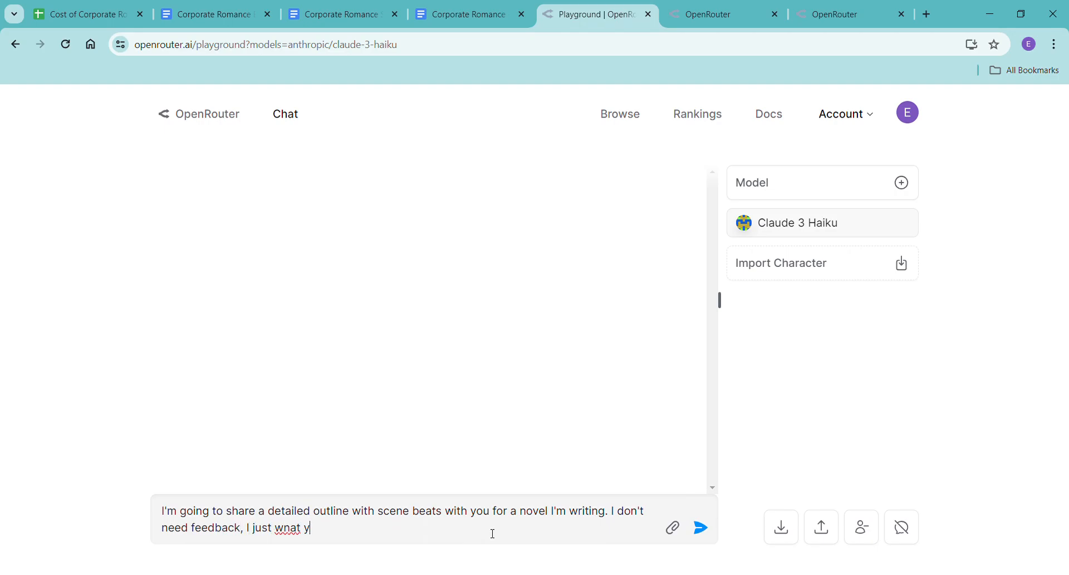
# Continue the message with "I don't need feedback, I just want you to have it since we're going to be writing it together.".
pyautogui.press('BackSpace')
pyautogui.press('BackSpace')
pyautogui.press('BackSpace')
pyautogui.press('BackSpace')
pyautogui.press('BackSpace')
pyautogui.press('BackSpace')
pyautogui.write('ant you to have it since')
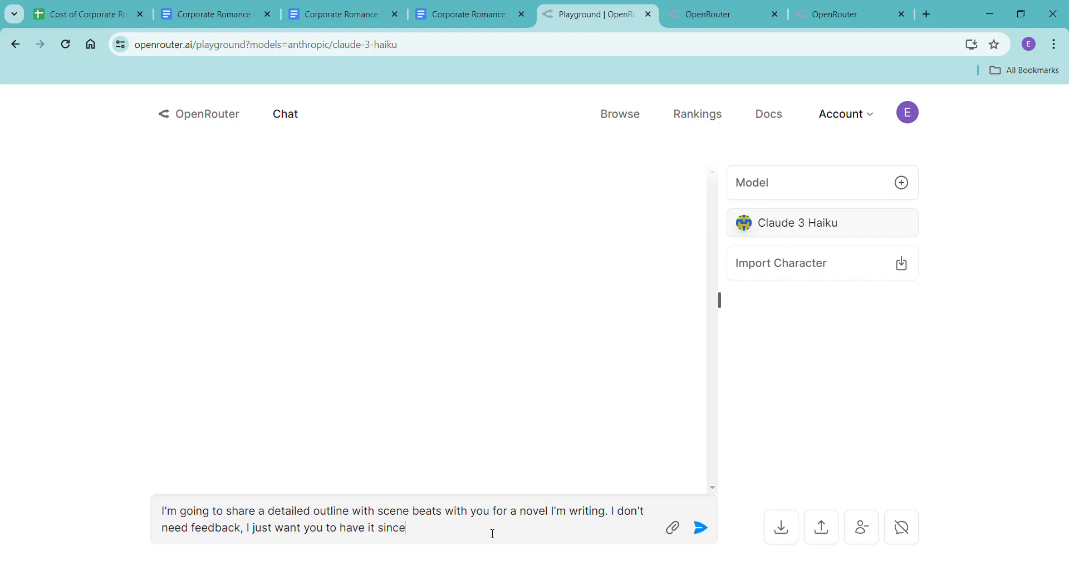
pyautogui.write(" we're going to be writing it t")
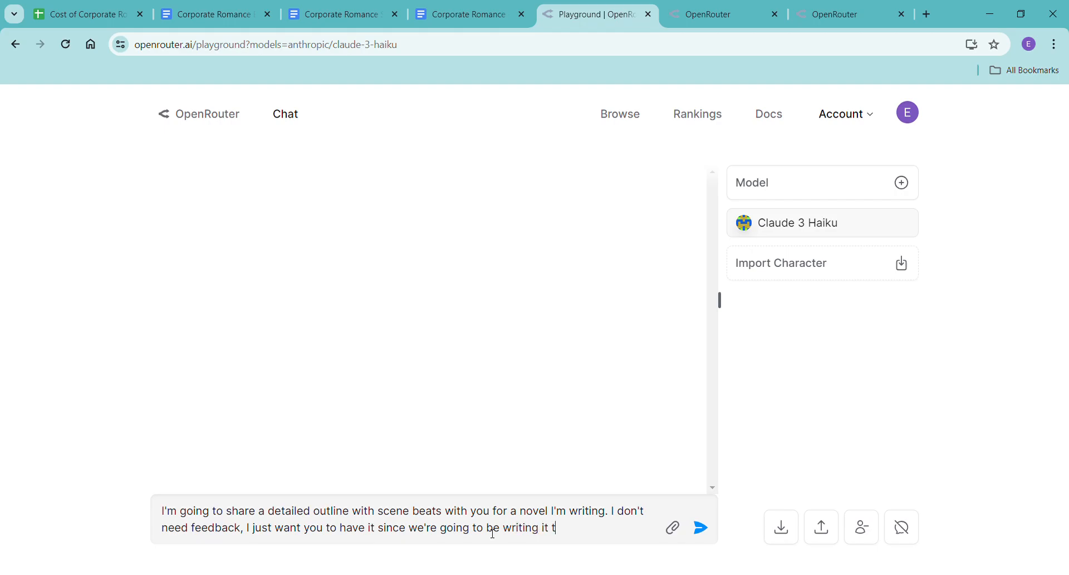
pyautogui.write('ogehter.')
pyautogui.press('BackSpace')
pyautogui.press('BackSpace')
pyautogui.press('BackSpace')
pyautogui.press('BackSpace')
pyautogui.press('BackSpace')
pyautogui.write('ther.')
# Paste the copied scene beats after the introductory sentences and send the message to Claude 3 Haiku.
pyautogui.write('-')
pyautogui.hotkey('ctrl', 'v')
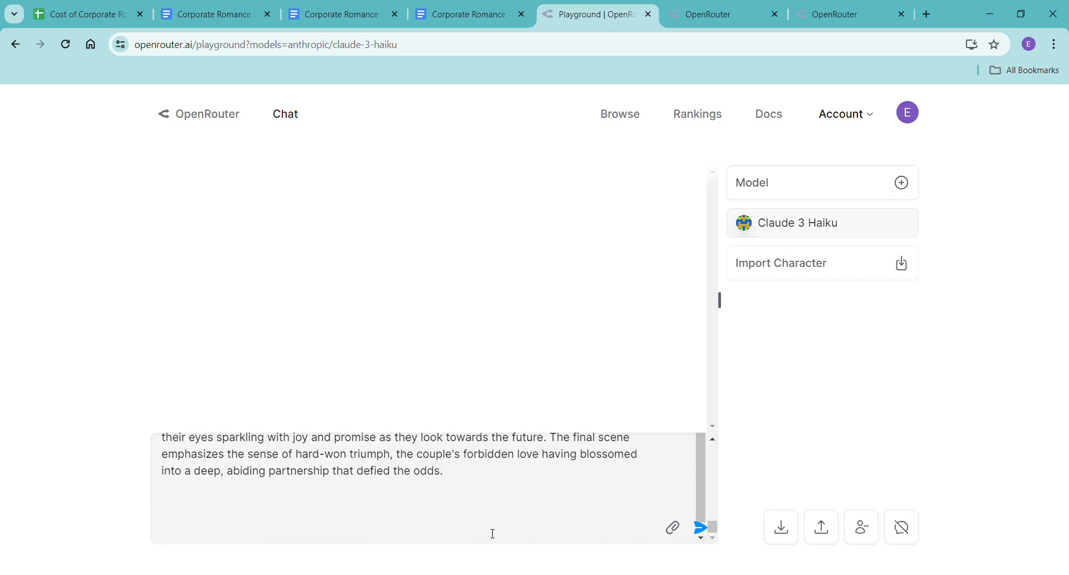
pyautogui.press('Return')
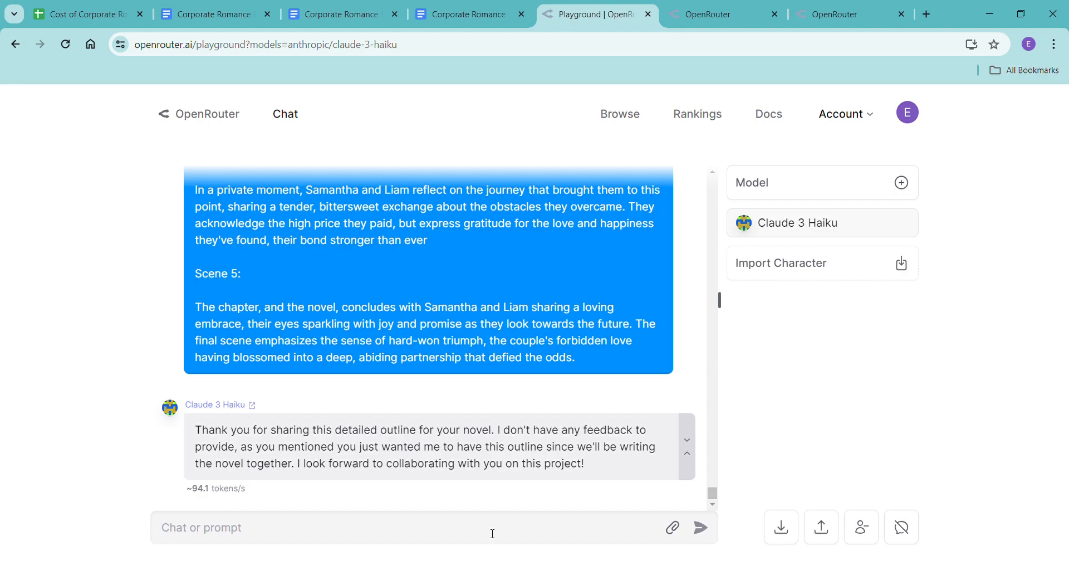
# Write a follow-up message reading "What do you think of the novel though? Do you think it has potential?".
pyautogui.write('What do you think of the novel though? Do you think it has potential? Could it be a good')
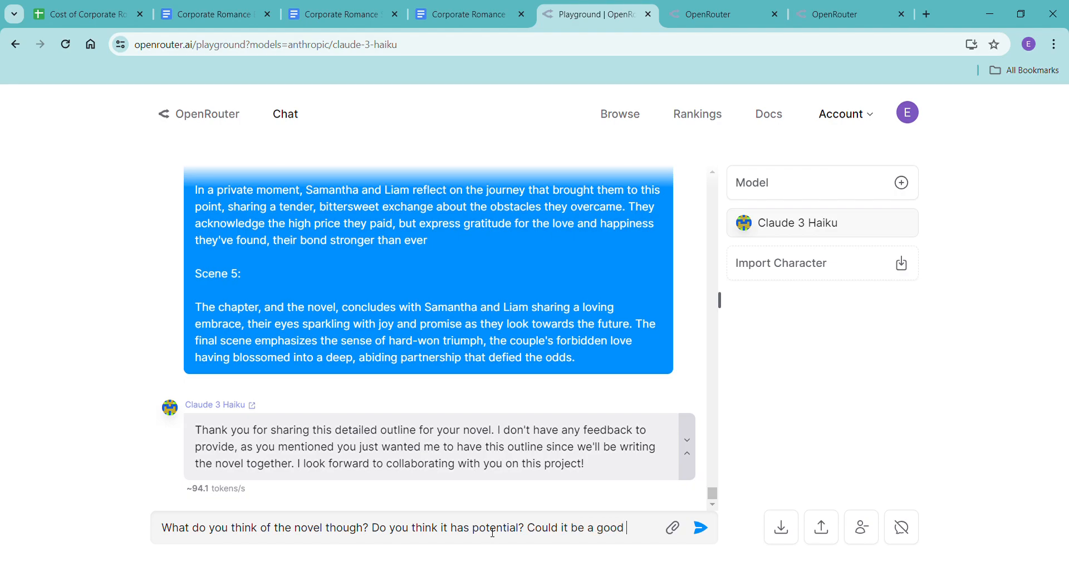
pyautogui.write(' addition to the ceont')
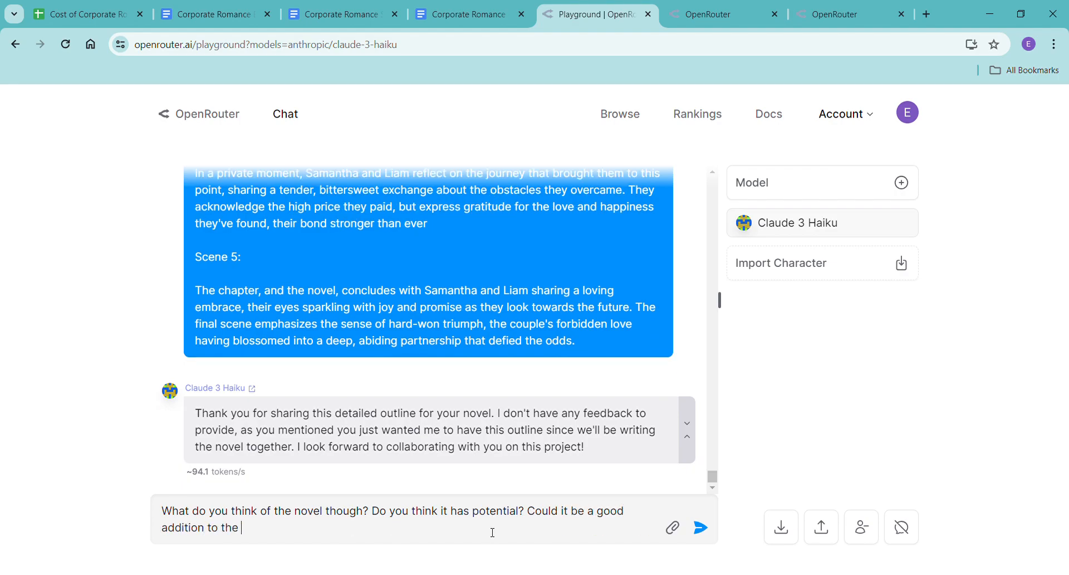
# Add the question "Could it be a good addition to the contemporary romance genre?" to the follow-up message.
pyautogui.press('BackSpace')
pyautogui.press('BackSpace')
pyautogui.press('BackSpace')
pyautogui.press('BackSpace')
pyautogui.press('BackSpace')
pyautogui.write('o the contemporary romance genre?')
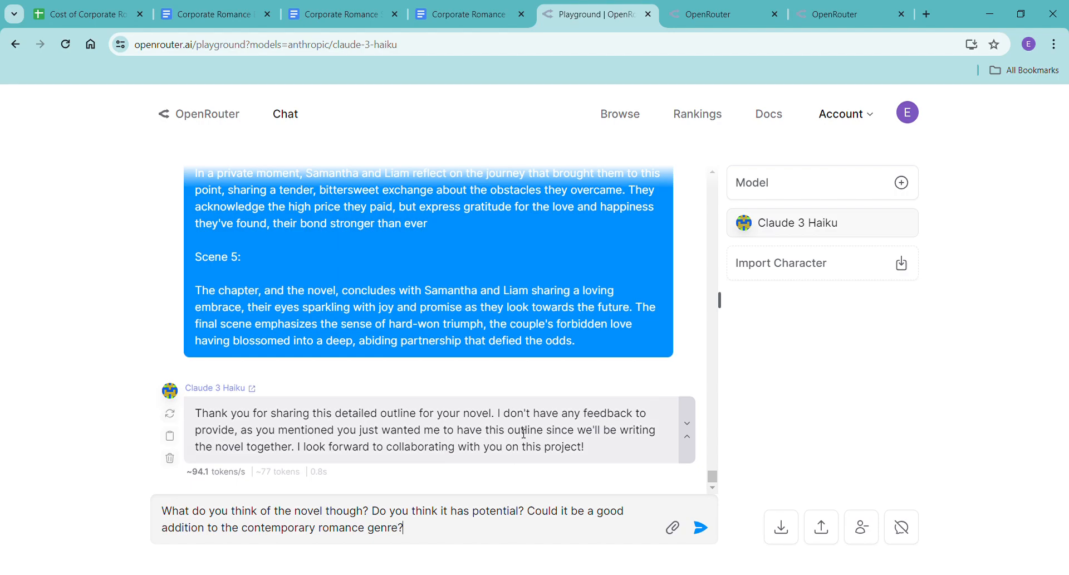
# Check the OpenRouter activity and credits pages, and send the follow-up questions to Claude 3 Haiku.
pyautogui.click(714, 22)
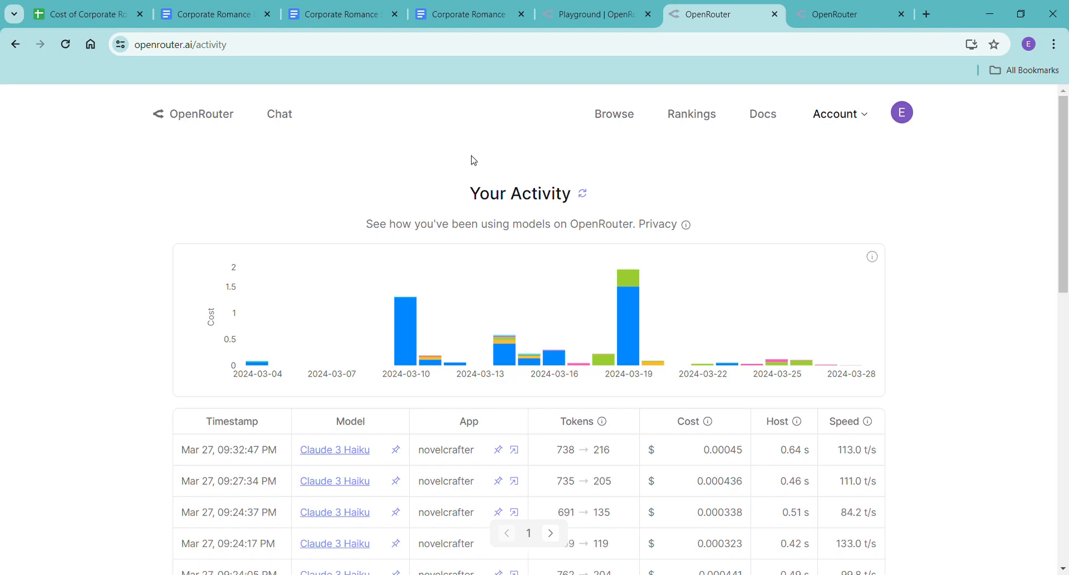
pyautogui.click(836, 16)
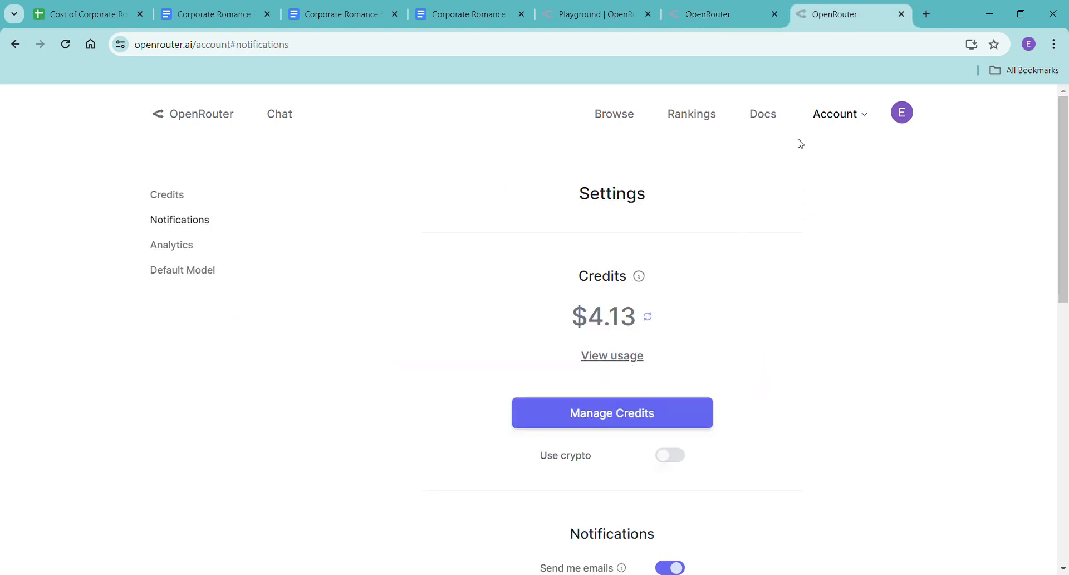
pyautogui.click(591, 15)
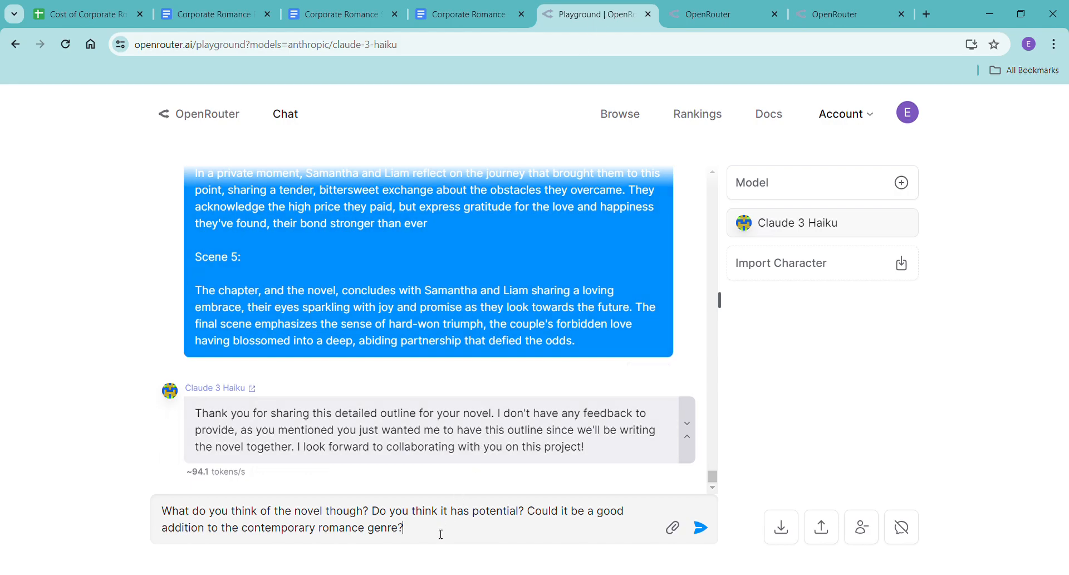
pyautogui.press('Return')
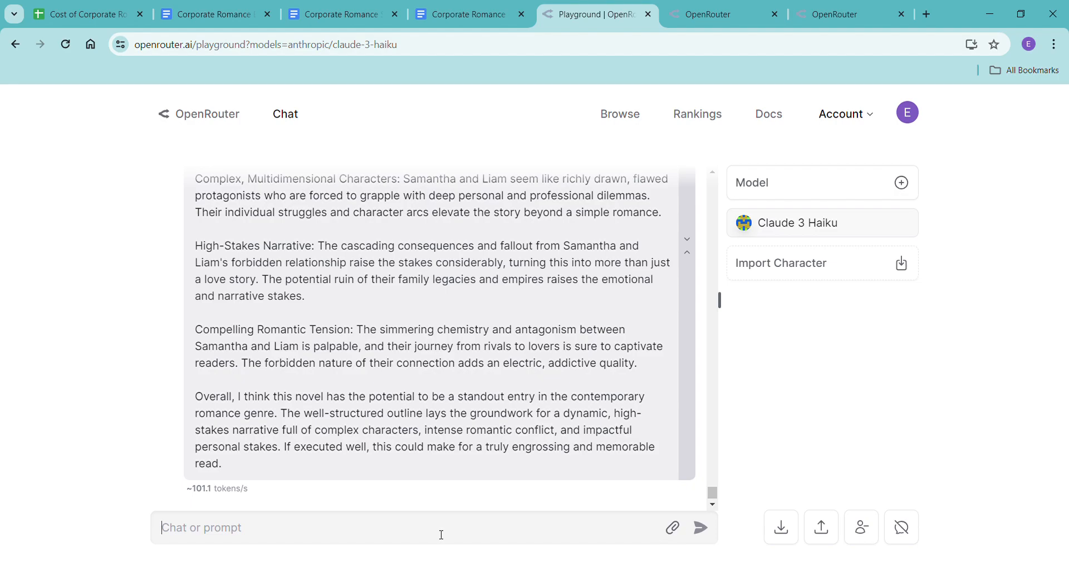
# Read through Claude 3 Haiku's reply about the novel's potential in the contemporary romance genre.
pyautogui.scroll(5, 470, 475)
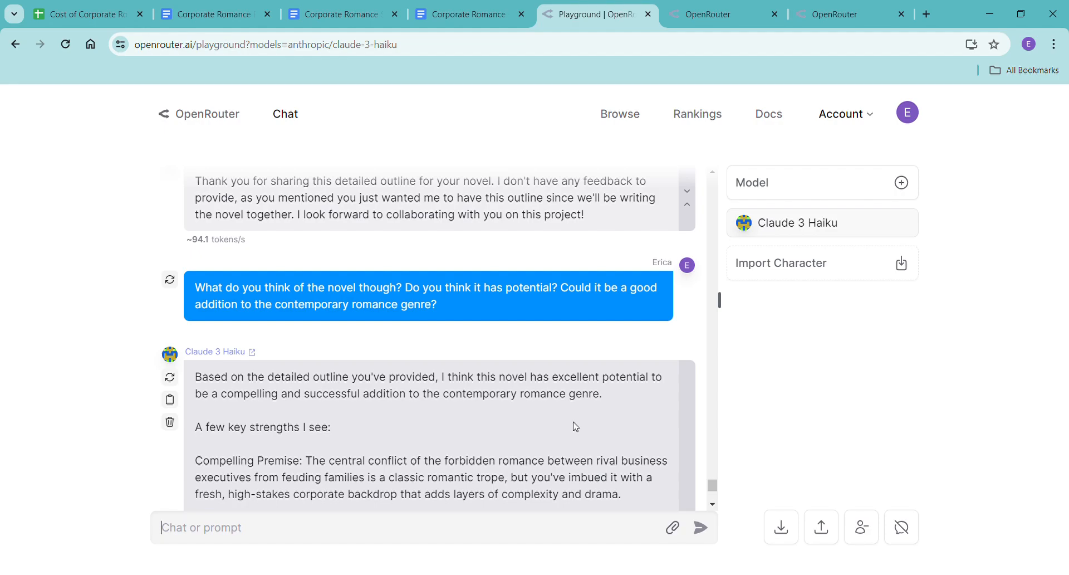
pyautogui.scroll(-5, 579, 428)
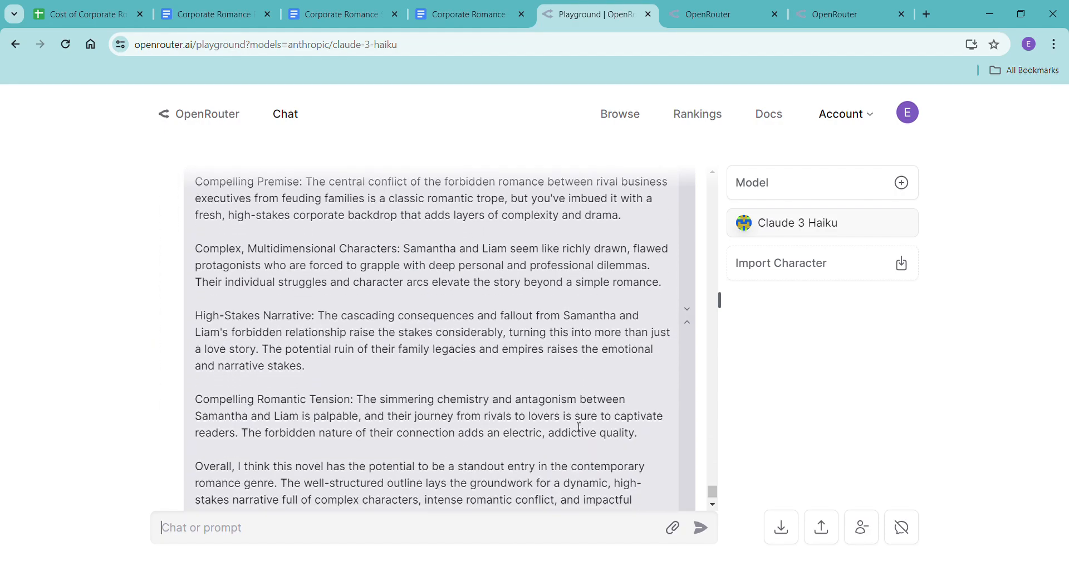
pyautogui.scroll(-1, 579, 428)
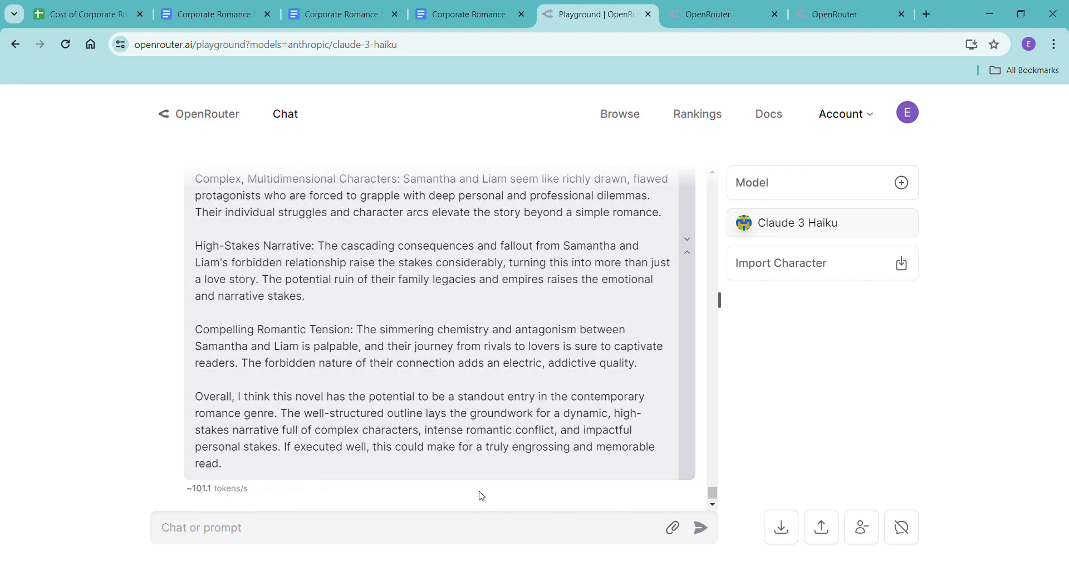
# Copy all five Chapter One scene beats, including the heading, from the Corporate Romance Scene Beats document.
pyautogui.click(358, 17)
pyautogui.click(417, 283)
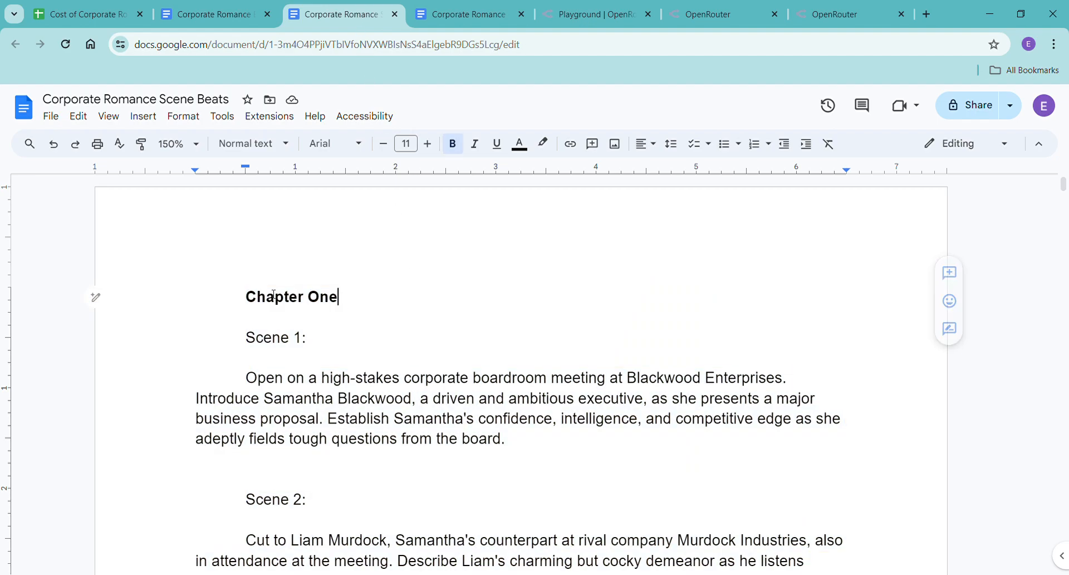
pyautogui.moveTo(246, 297); pyautogui.dragTo(809, 343)
pyautogui.scroll(-15, 489, 390)
pyautogui.scroll(-5, 765, 366)
pyautogui.scroll(4, 810, 343)
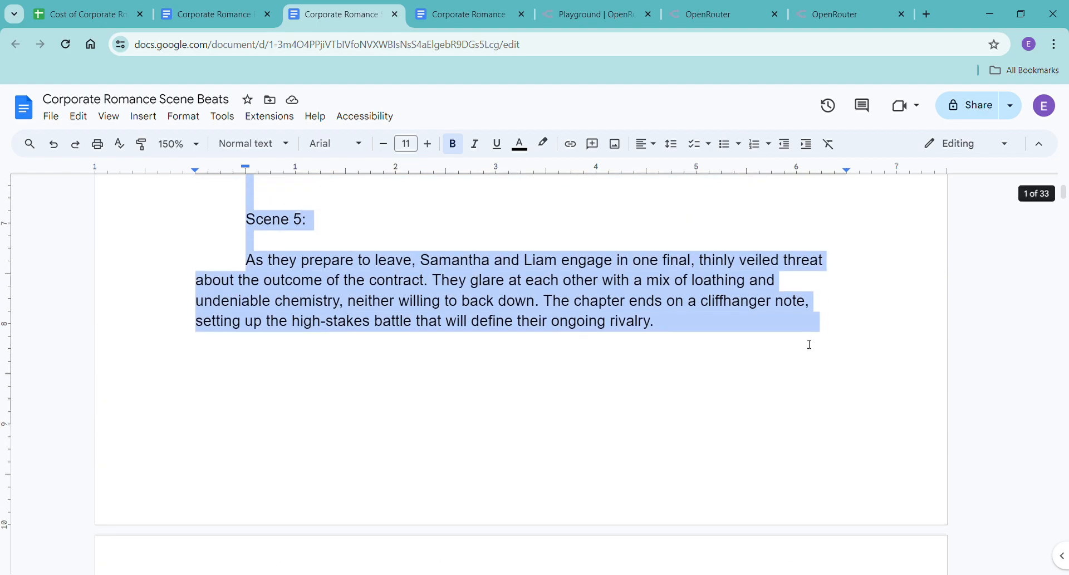
# In the playground's Claude 3 Haiku settings, raise Max Tokens to the maximum and Chat Memory to 42.
pyautogui.click(579, 14)
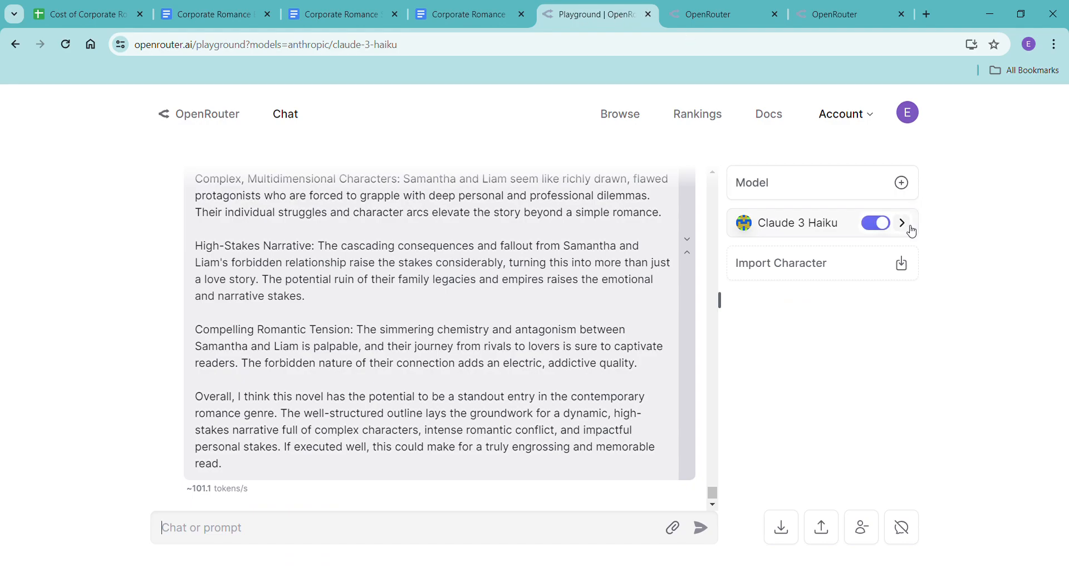
pyautogui.click(909, 220)
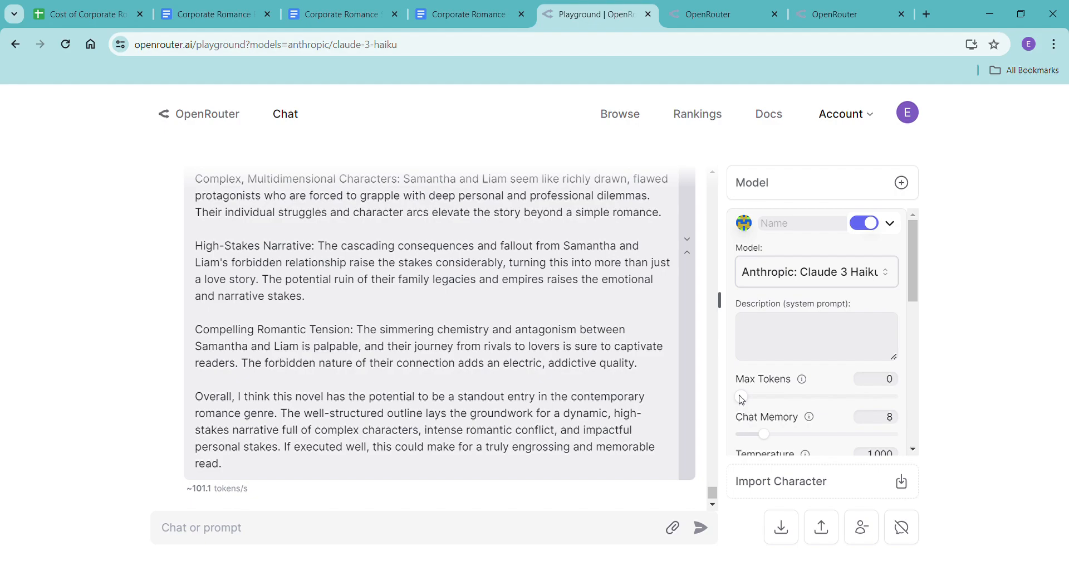
pyautogui.moveTo(742, 399); pyautogui.dragTo(959, 406)
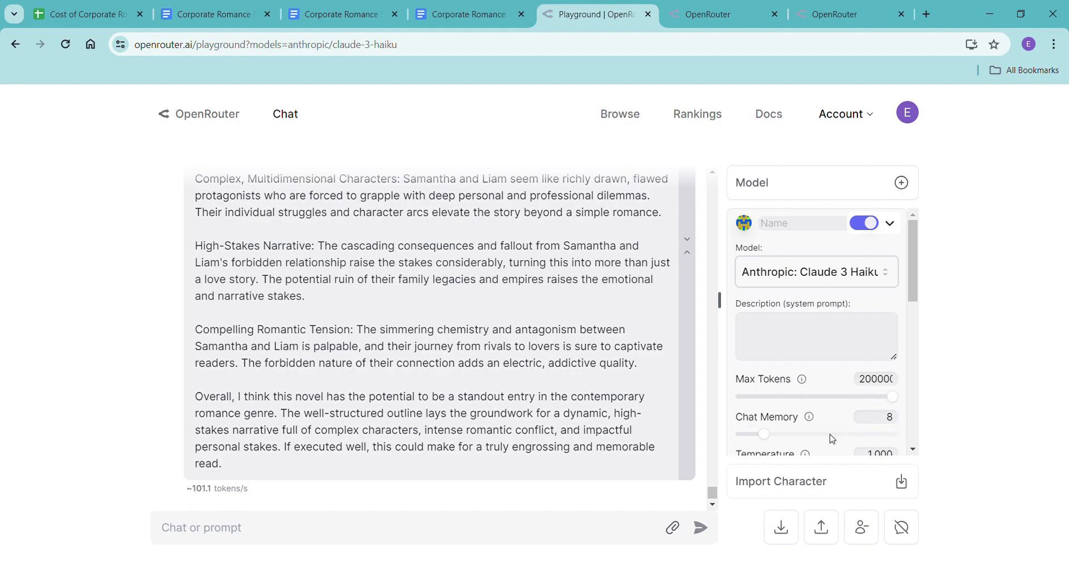
pyautogui.moveTo(771, 436); pyautogui.dragTo(921, 434)
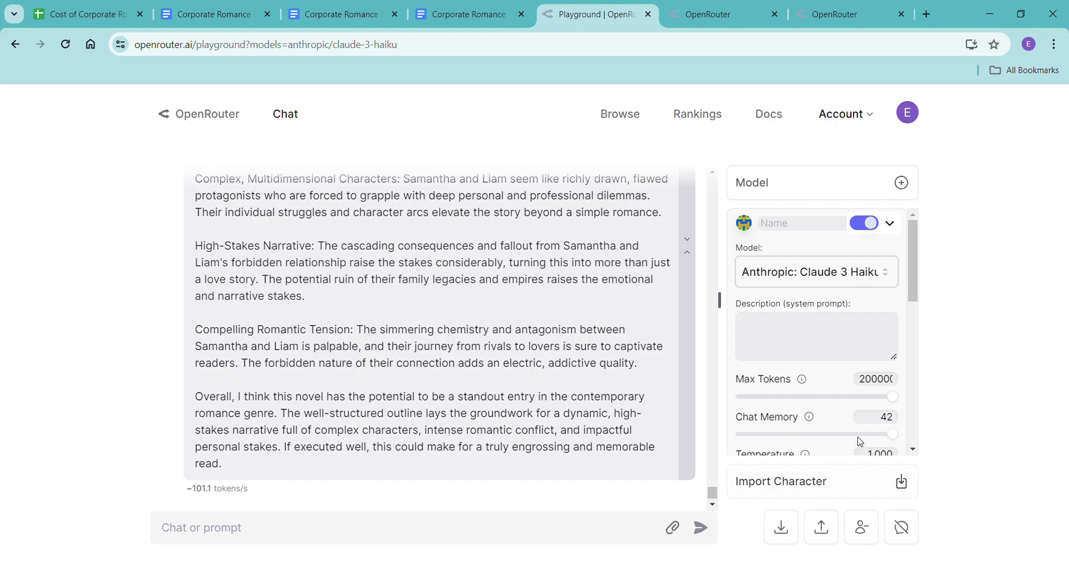
# Write the message "please write chapter one-" and paste the copied Chapter One scene beats after it.
pyautogui.click(364, 524)
pyautogui.write('please write chapter one-')
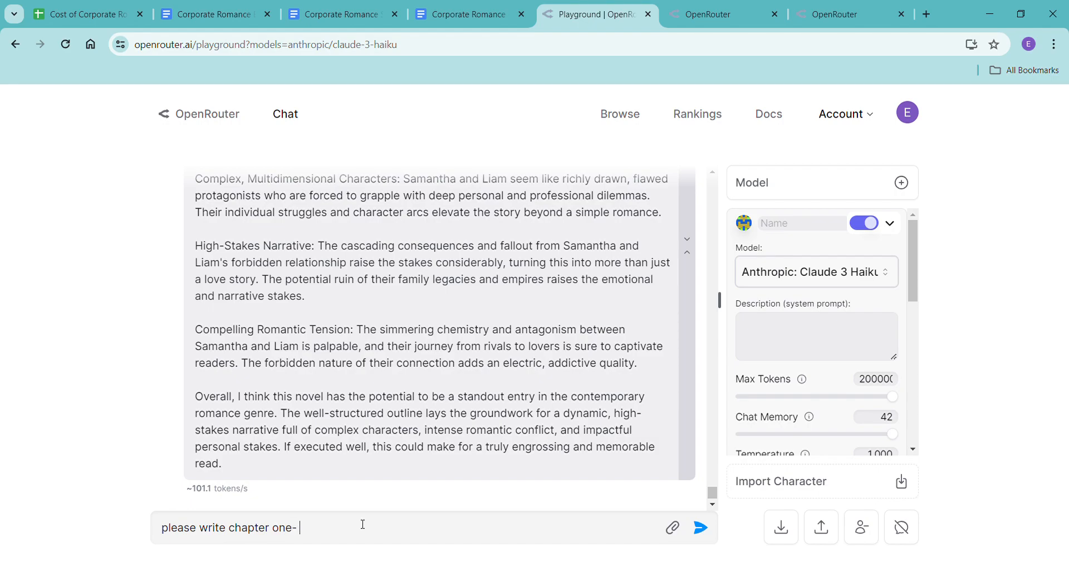
pyautogui.hotkey('ctrl', 'v')
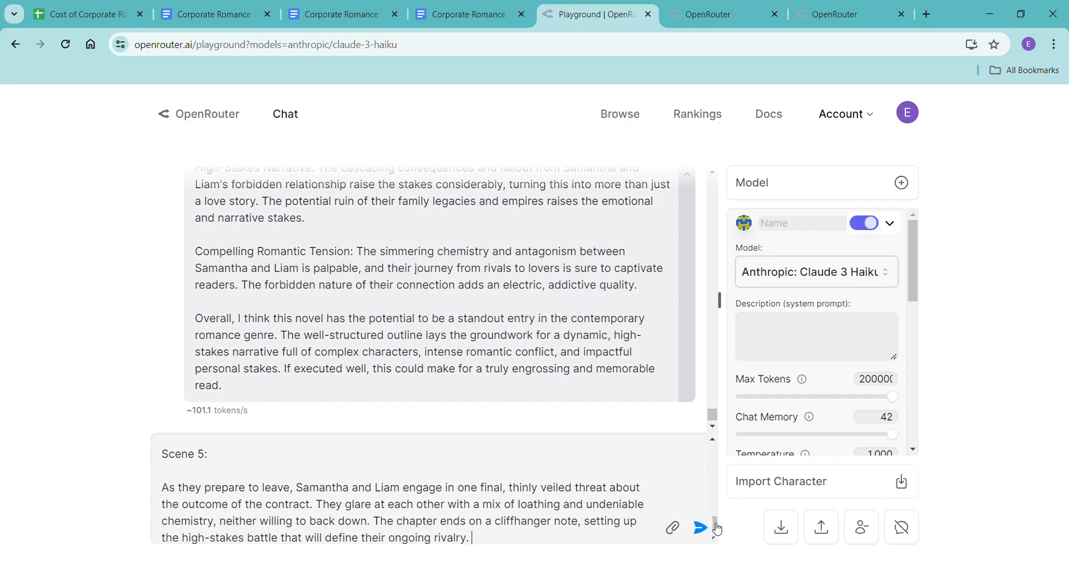
# Insert ", 3rd person, past tense, lots of sensory detail and emotion," after "chapter one" at the start of the message.
pyautogui.moveTo(715, 527); pyautogui.dragTo(713, 448)
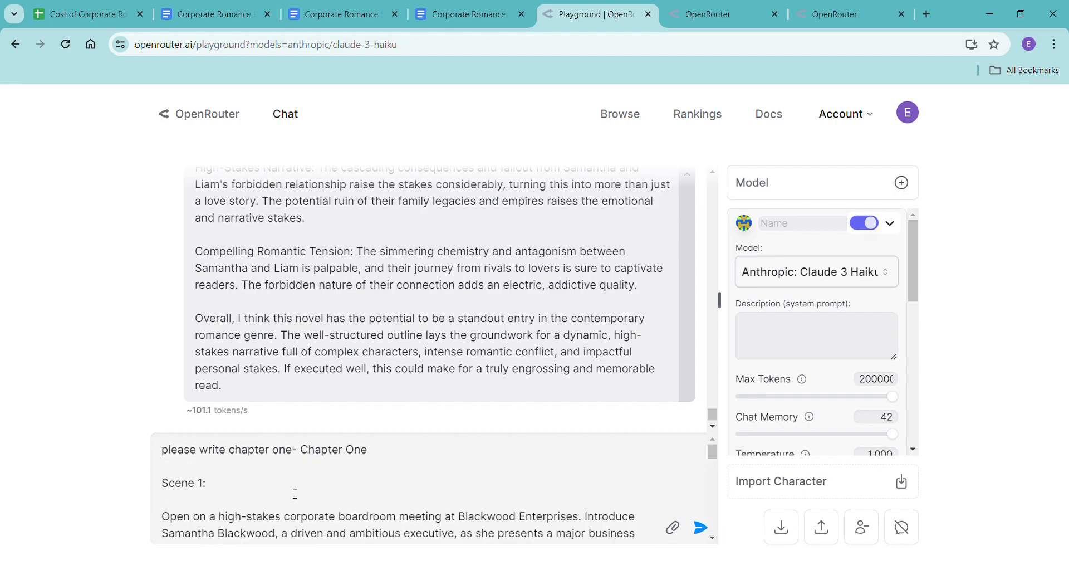
pyautogui.click(293, 449)
pyautogui.write(', 3rd person, ')
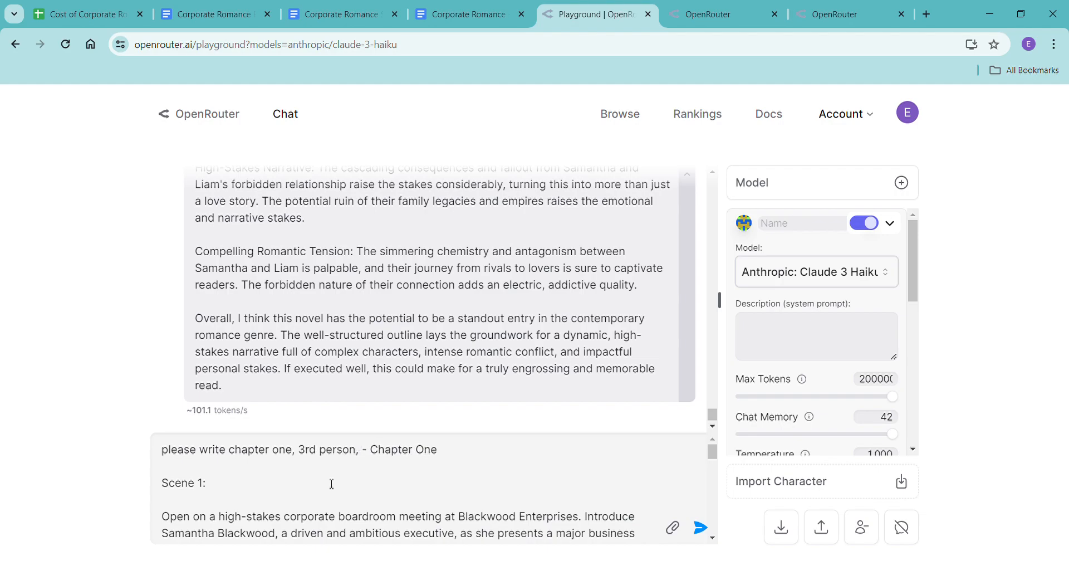
pyautogui.write('past tense,')
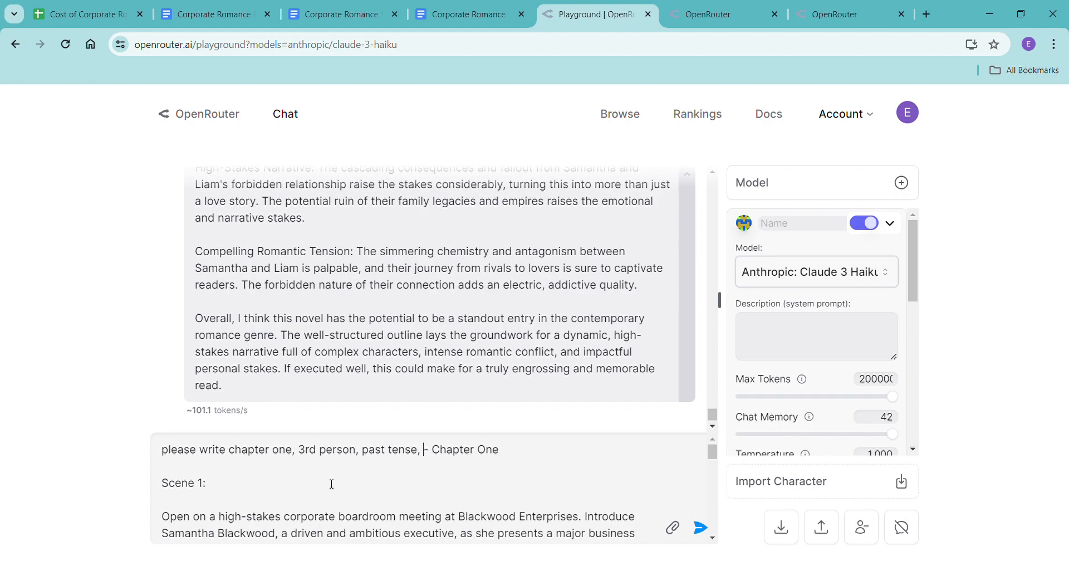
pyautogui.write('lots of sensory detail and em')
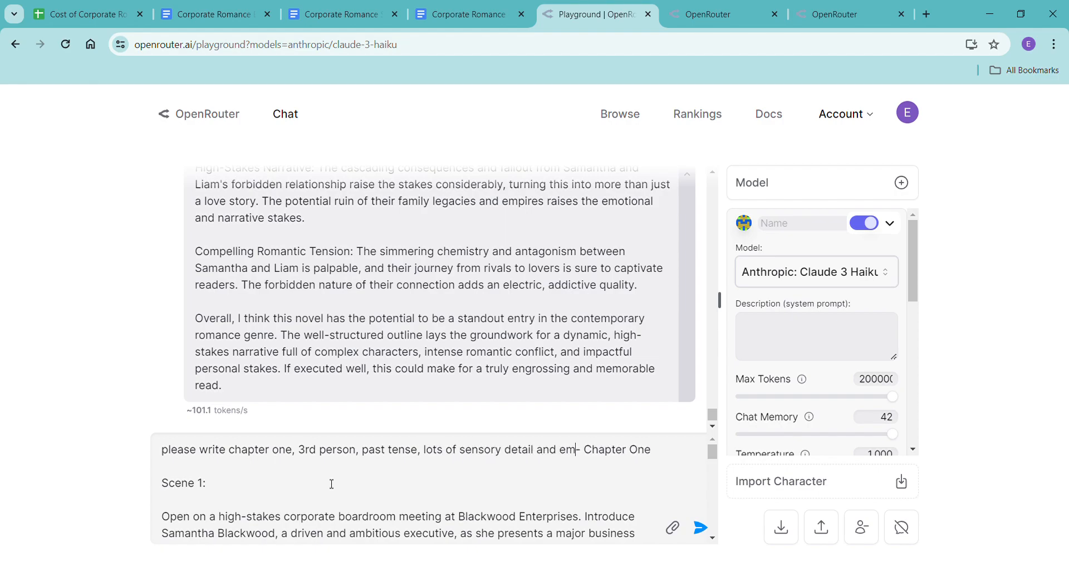
pyautogui.write('otion, ')
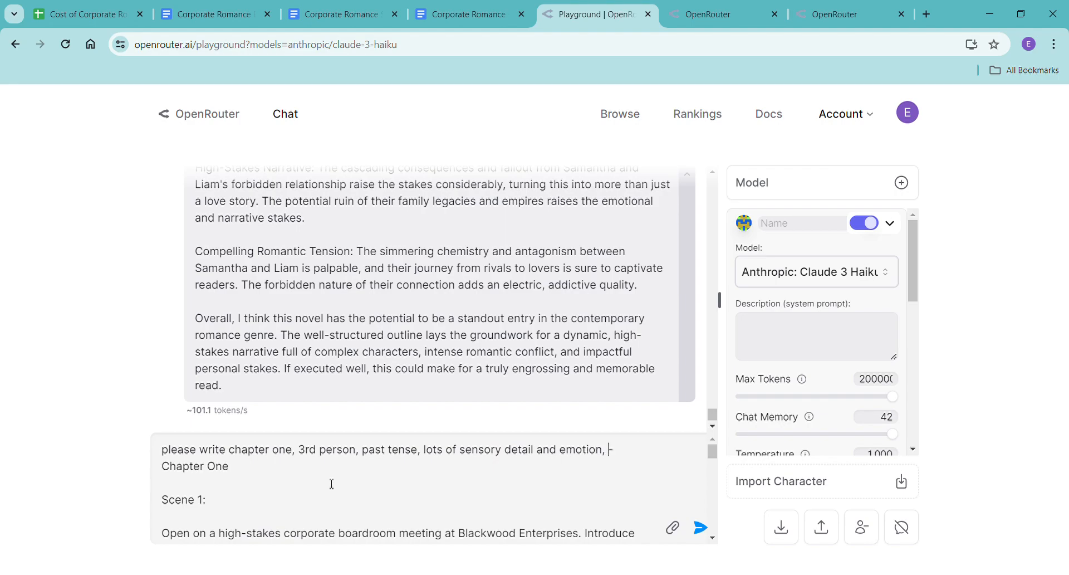
pyautogui.write('low lo')
pyautogui.write('vels of flowey')
# Add "low levels of flowery language" to the style instructions and send the chapter request to Claude 3 Haiku.
pyautogui.press('BackSpace')
pyautogui.write('ry languae')
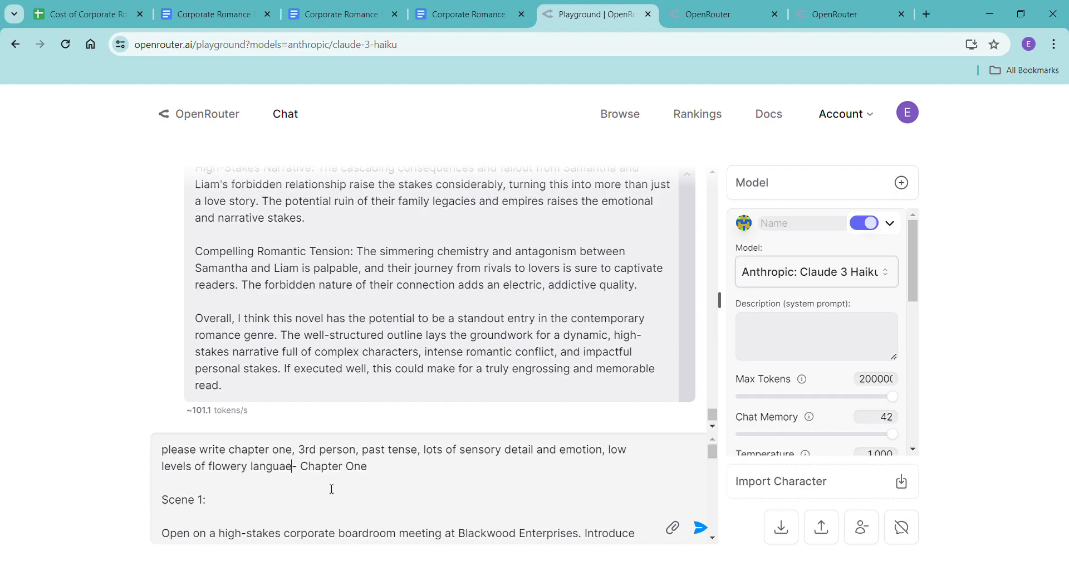
pyautogui.press('BackSpace')
pyautogui.write('ge')
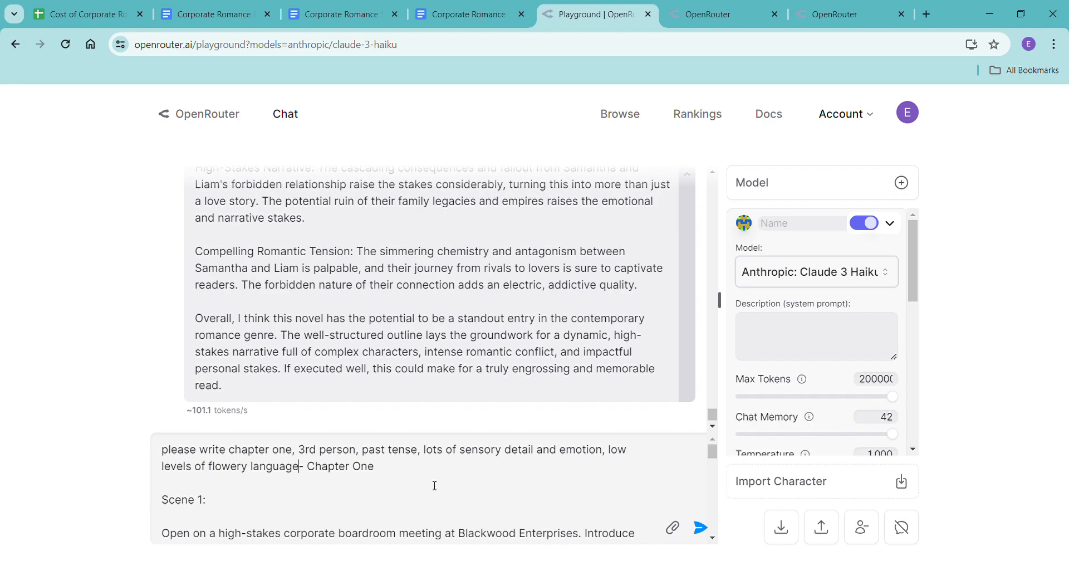
pyautogui.scroll(-2, 569, 510)
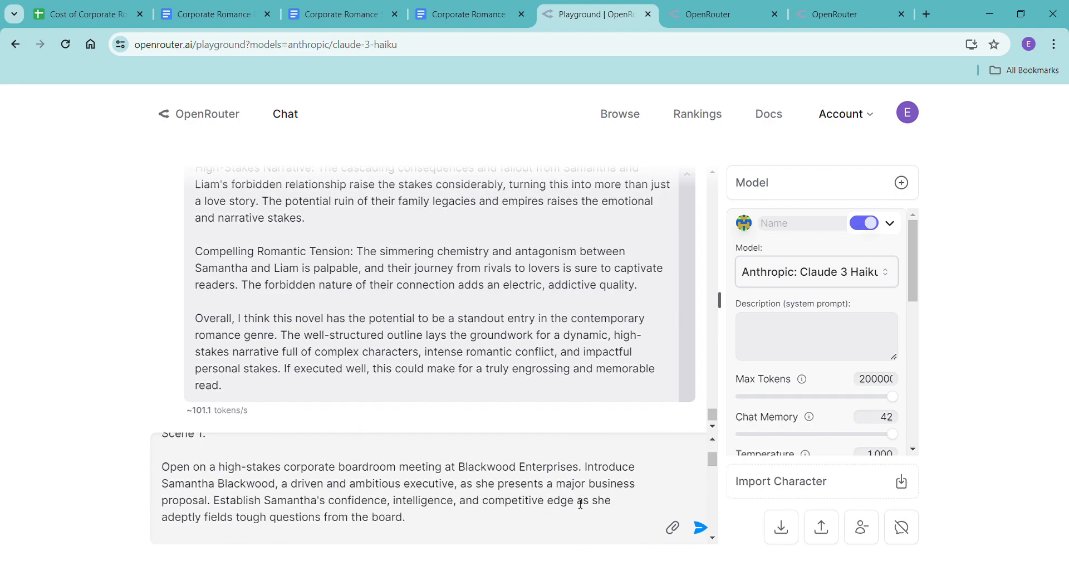
pyautogui.scroll(2, 579, 504)
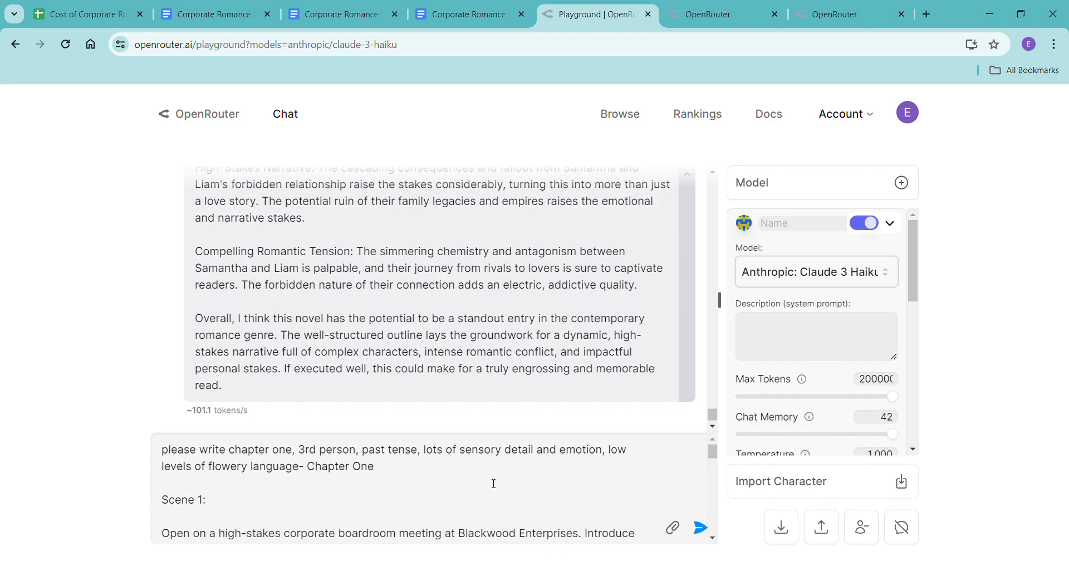
pyautogui.click(709, 533)
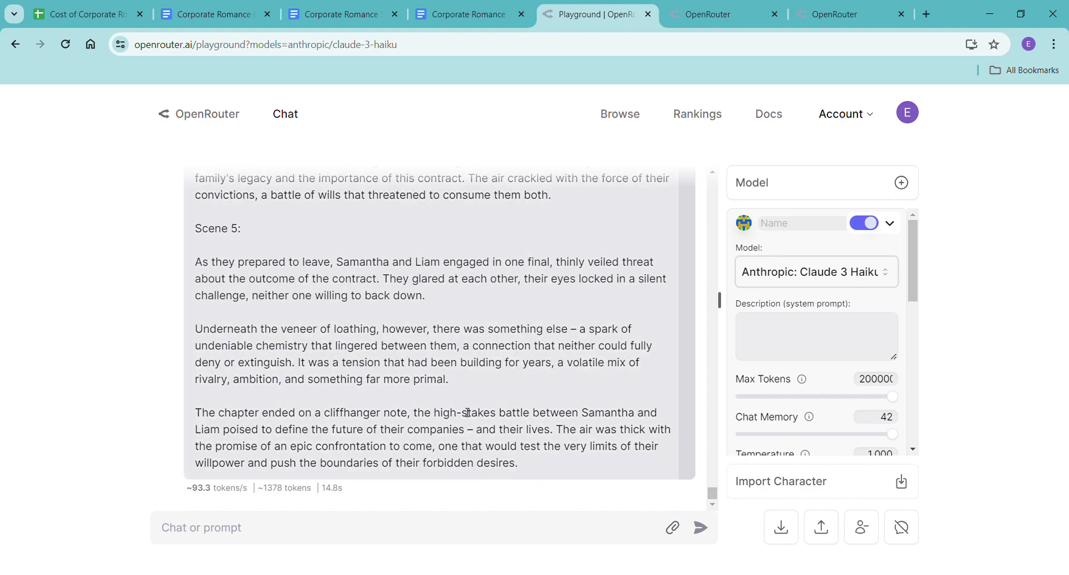
# Copy the generated Chapter One and paste it without formatting under the heading in the Corporate Romance - Haiku document.
pyautogui.moveTo(467, 386); pyautogui.dragTo(201, 355)
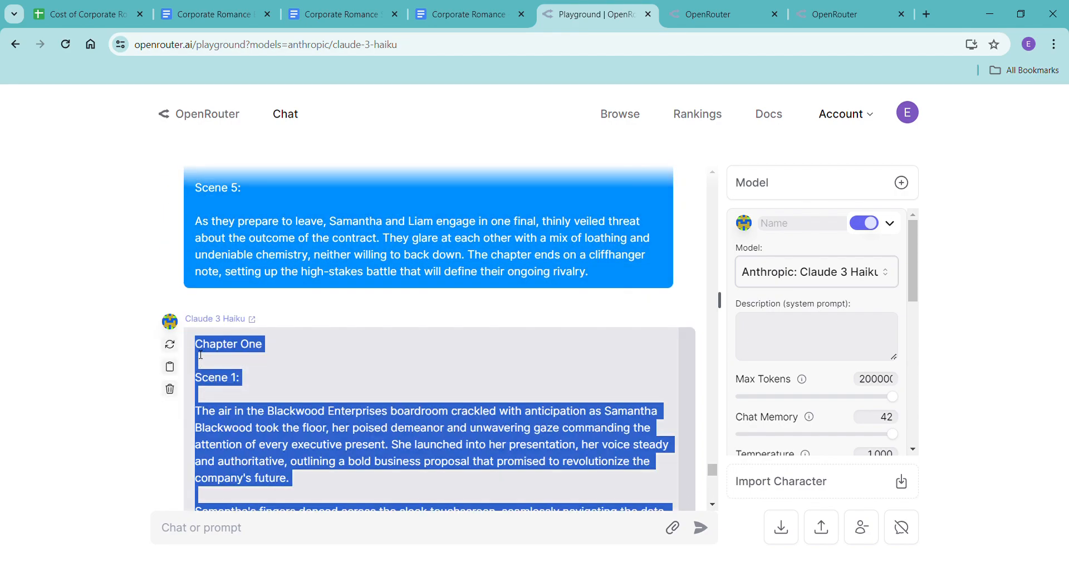
pyautogui.click(450, 12)
pyautogui.rightClick(248, 343)
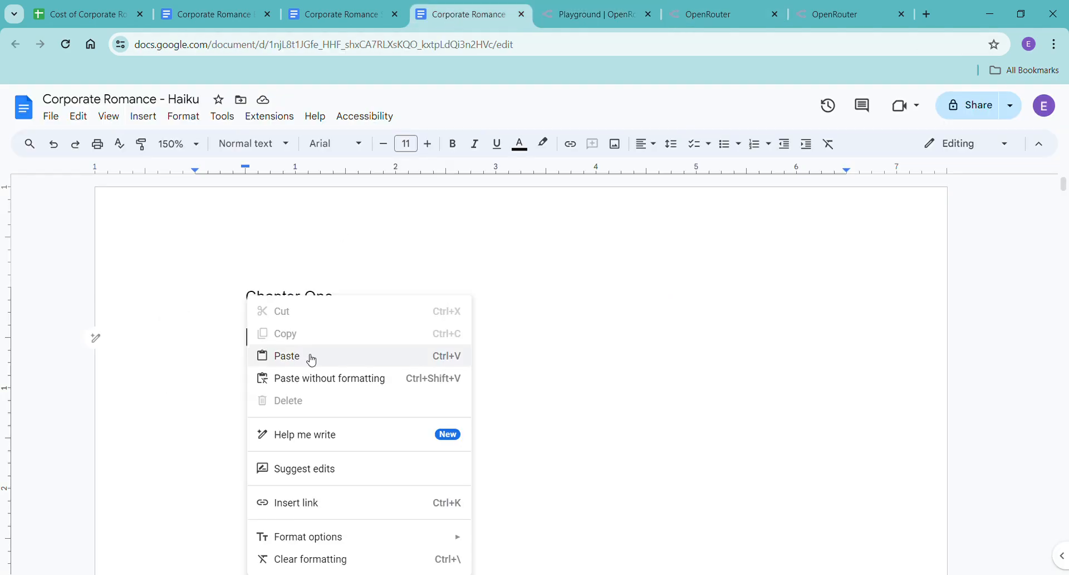
pyautogui.click(330, 378)
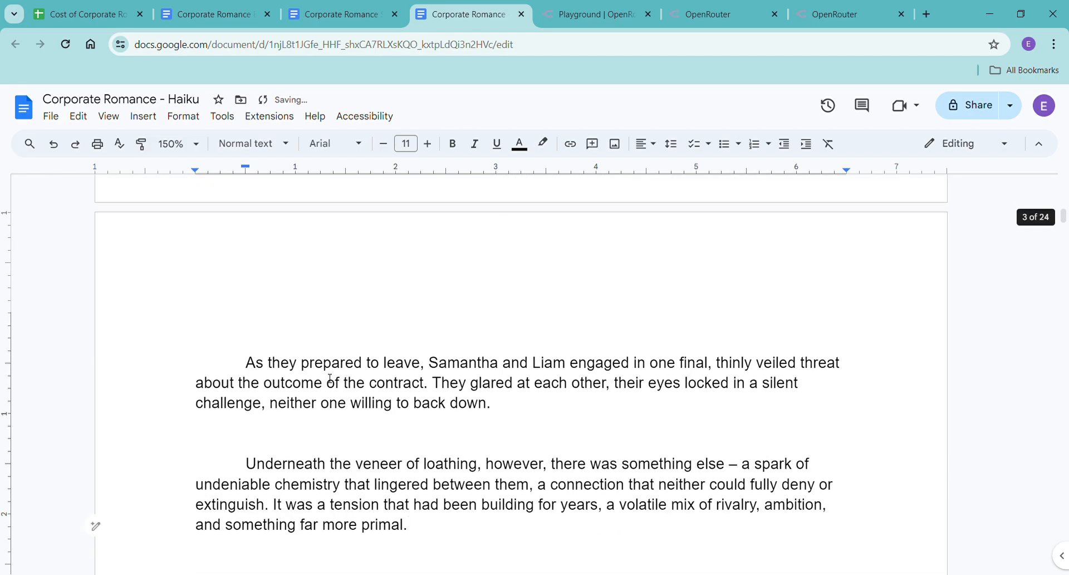
# Check the Corporate Romance - Haiku document's word count and undo the chapter paste.
pyautogui.hotkey('ctrl', 'shift', 'c')
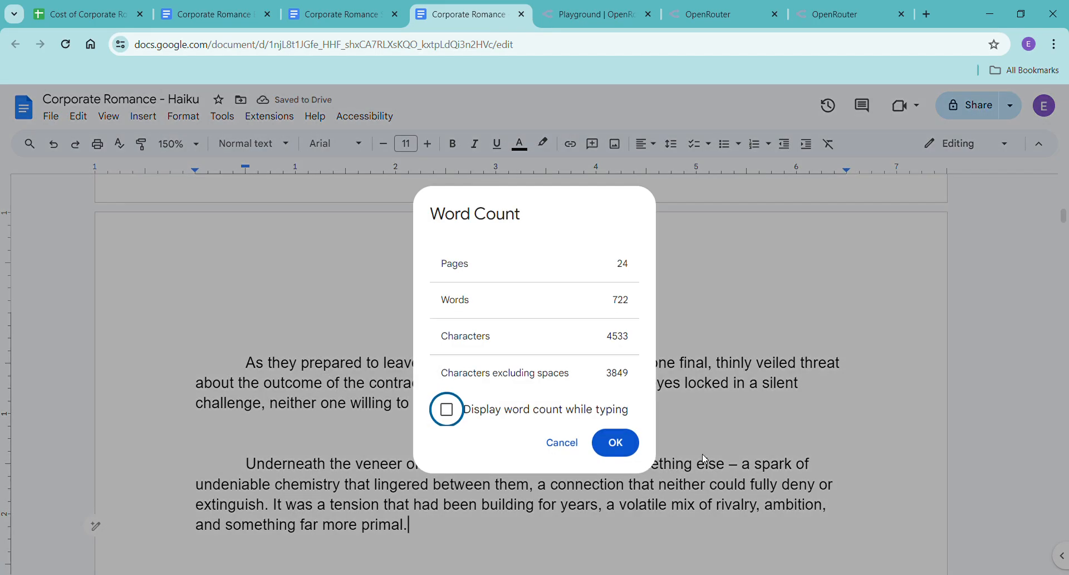
pyautogui.click(616, 442)
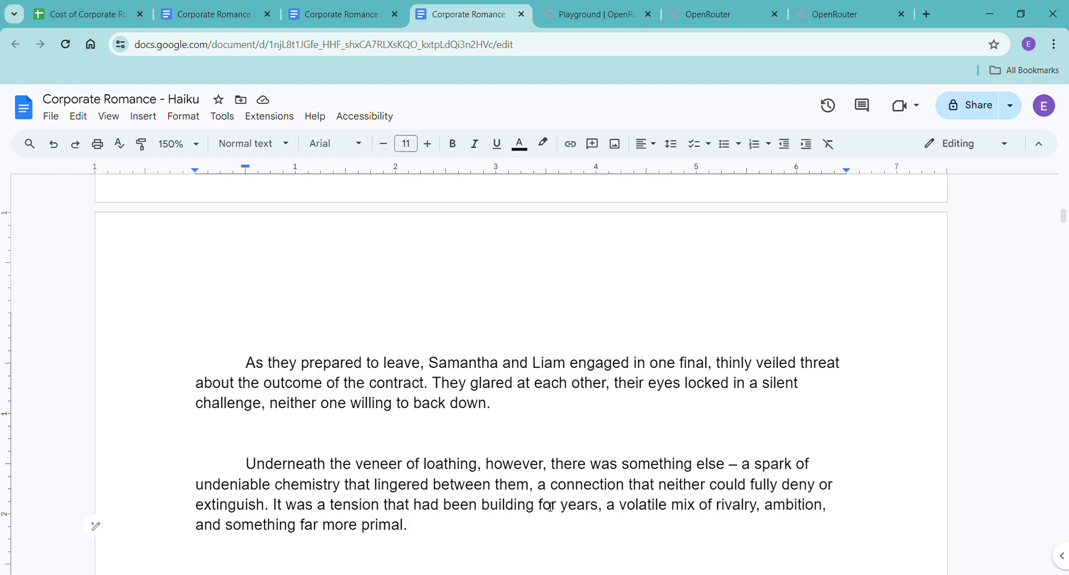
pyautogui.hotkey('ctrl', 'z')
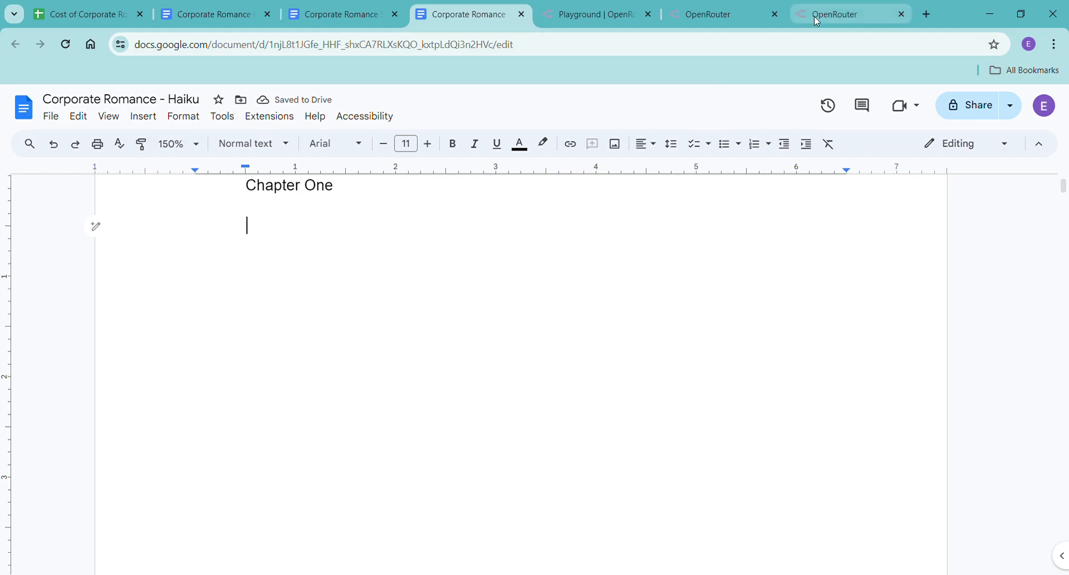
# Reload the OpenRouter activity page, check the cost of the latest requests, and return to the Haiku document.
pyautogui.click(739, 17)
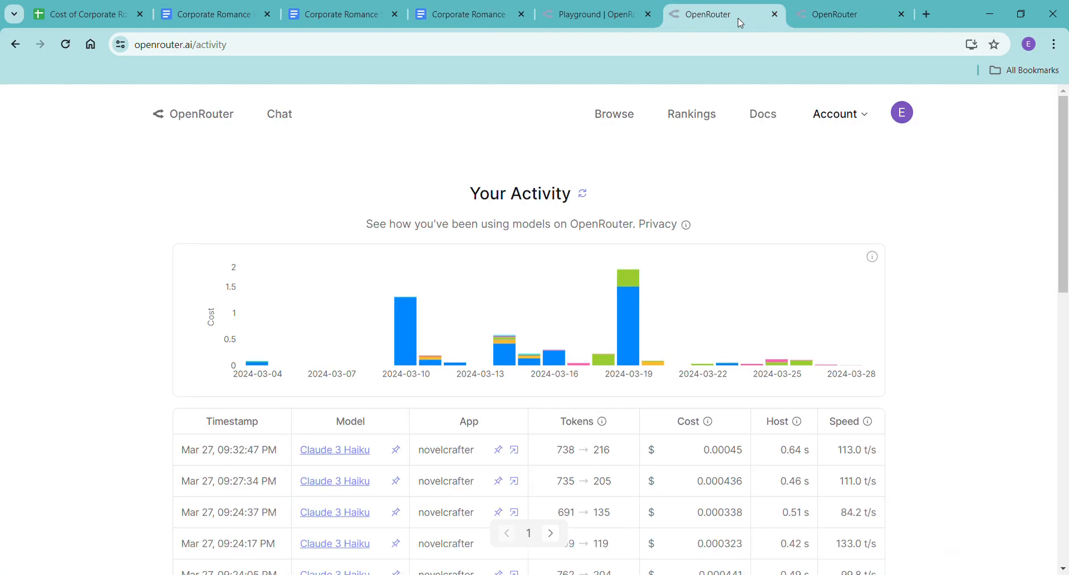
pyautogui.click(65, 44)
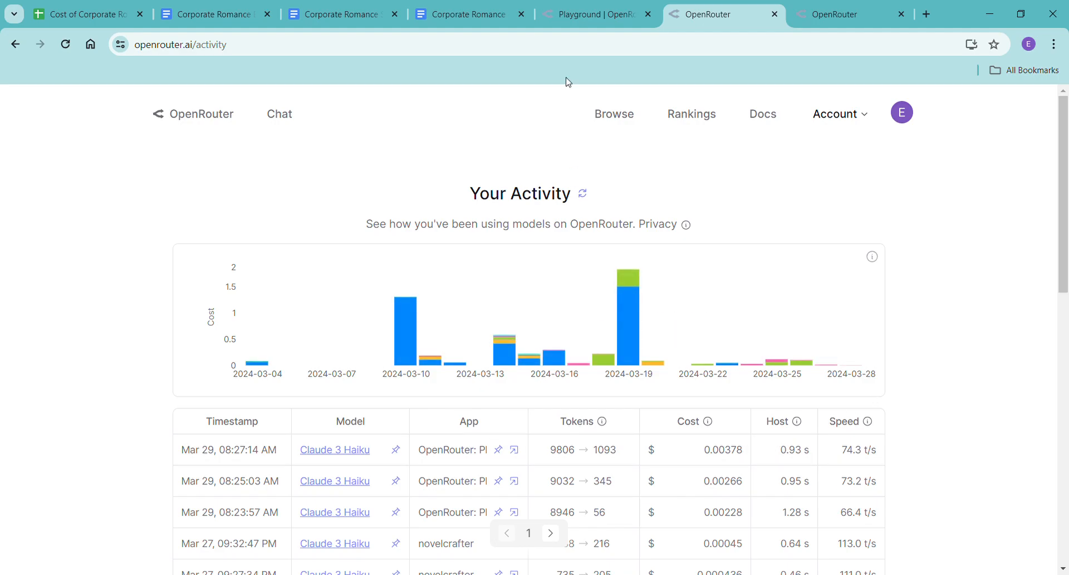
pyautogui.click(457, 10)
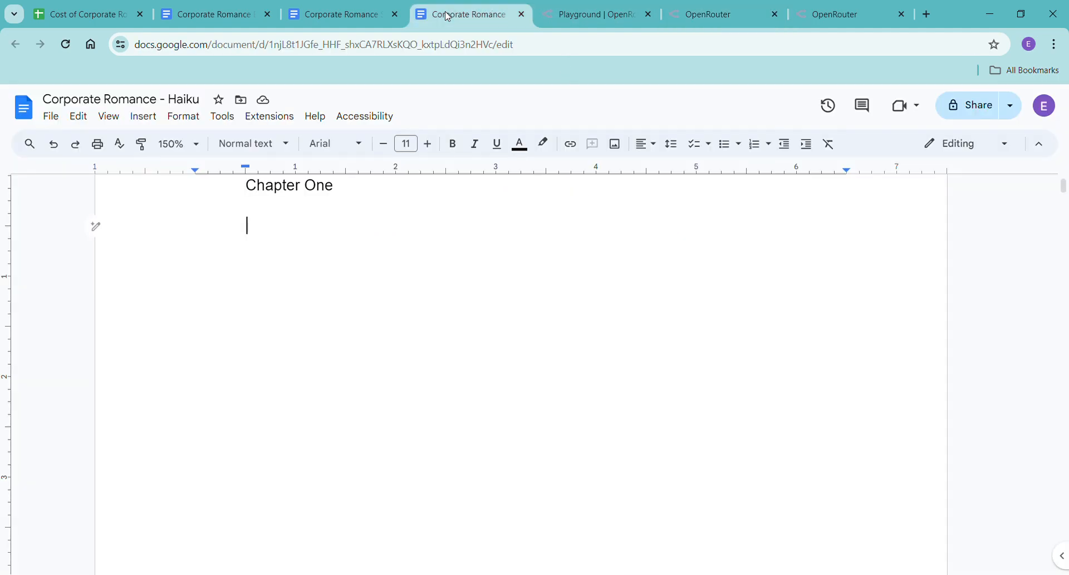
# Copy the Chapter One Scene 1 beat paragraph from the Corporate Romance Scene Beats document.
pyautogui.click(335, 21)
pyautogui.scroll(15, 619, 404)
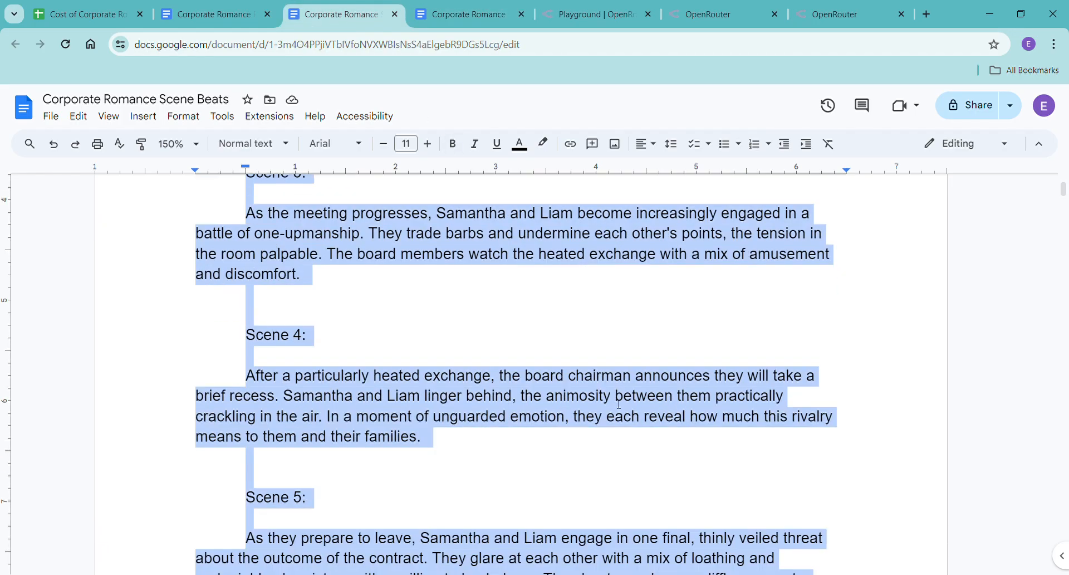
pyautogui.scroll(-3, 624, 389)
pyautogui.click(627, 382)
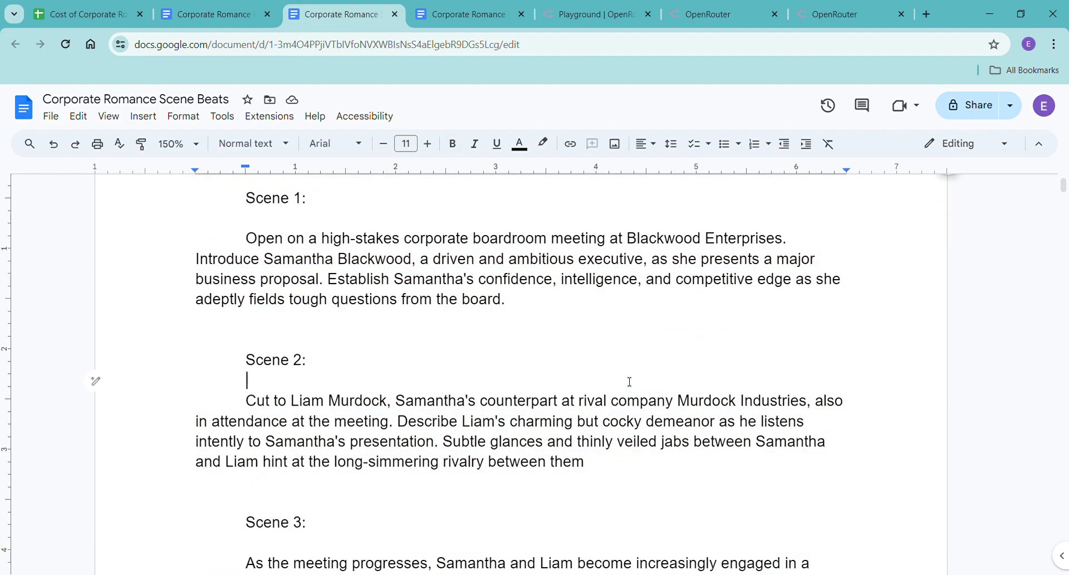
pyautogui.click(246, 240)
pyautogui.moveTo(246, 240); pyautogui.dragTo(509, 301)
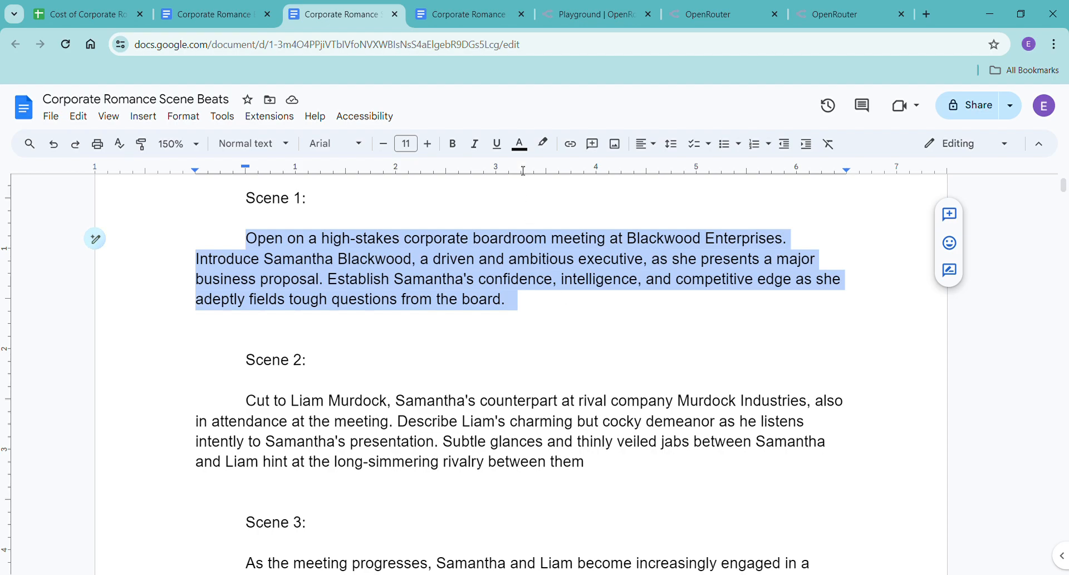
# In the OpenRouter playground, send "let's slow it down, add more descriptions and expand it. Can you rewrite the chapter and expand it?".
pyautogui.click(560, 17)
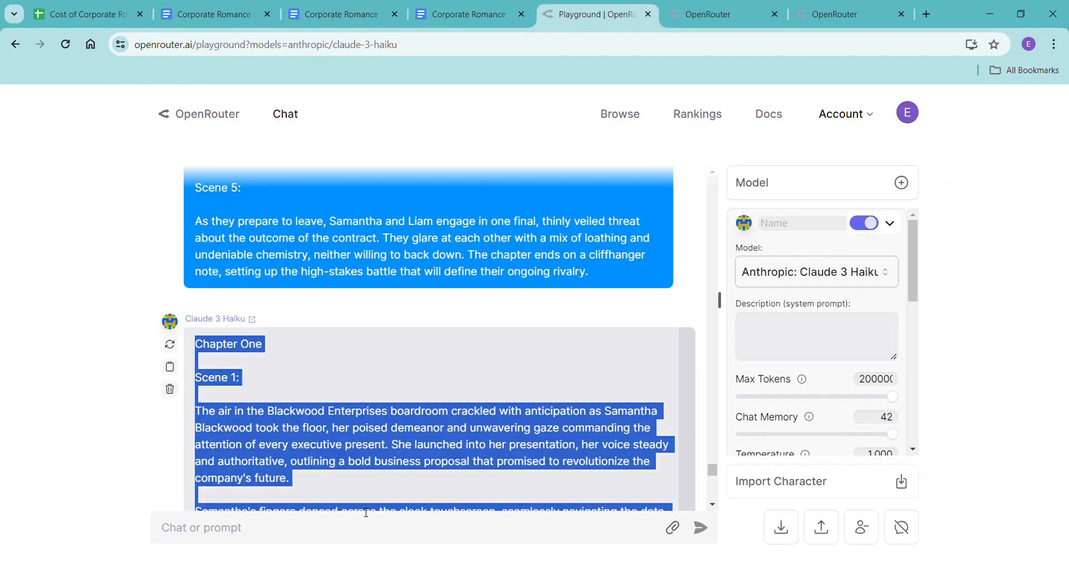
pyautogui.click(350, 526)
pyautogui.write("let's s")
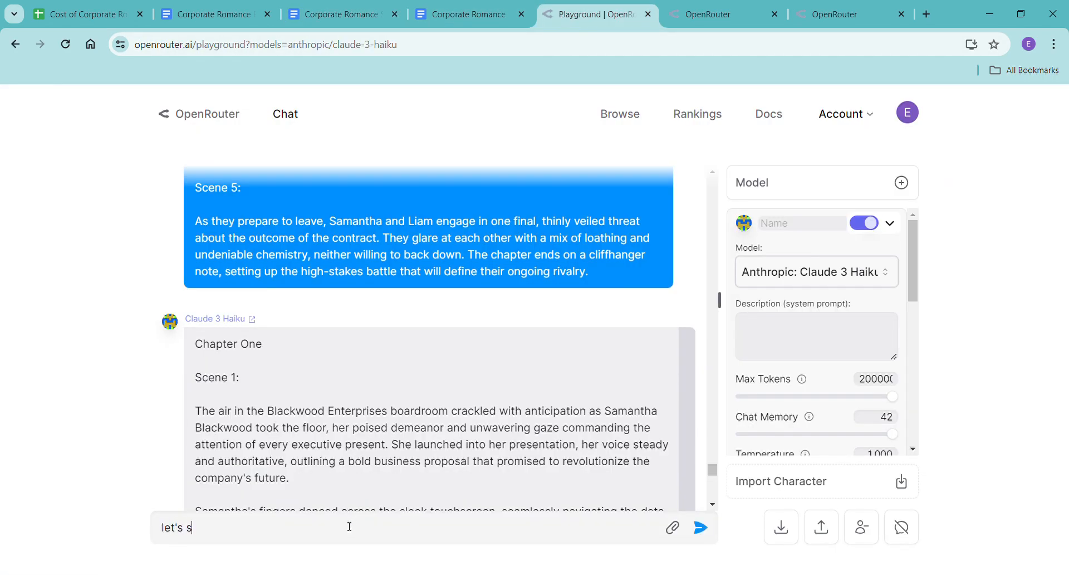
pyautogui.write('low it down, add more descriptions and expand it.')
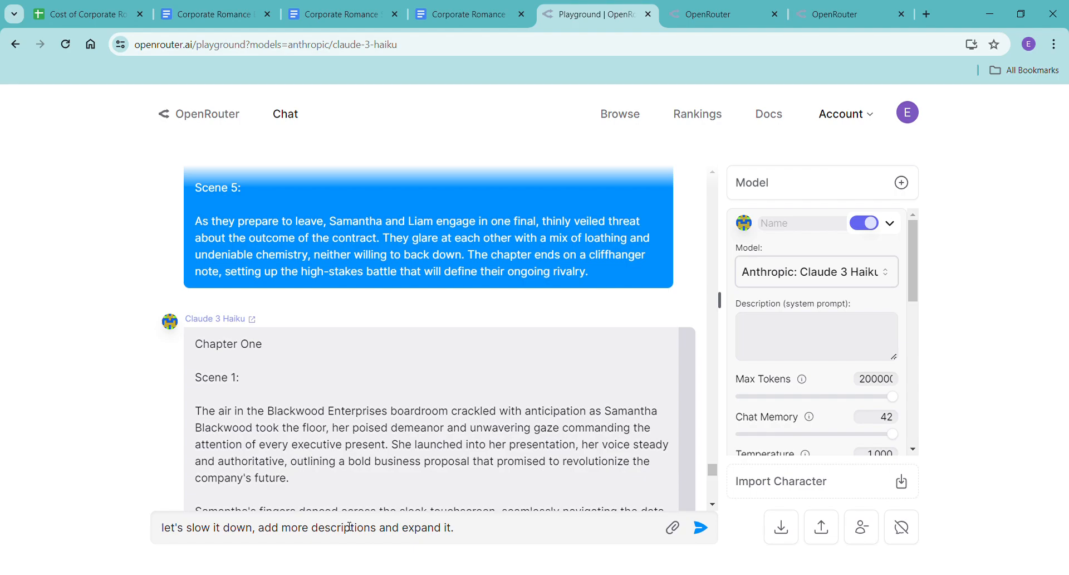
pyautogui.write('an you wrewrite the chapter')
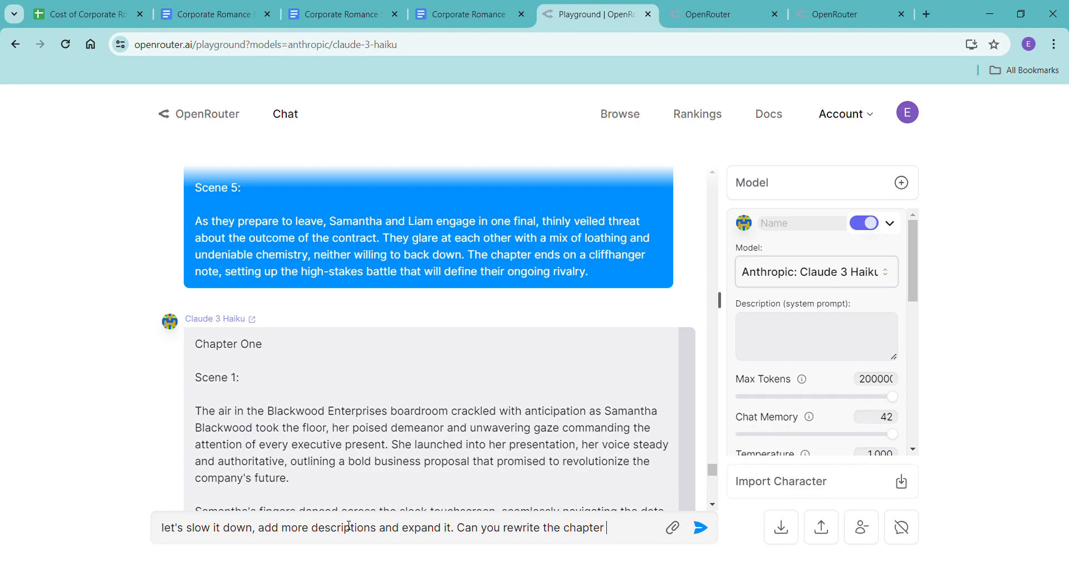
pyautogui.write(' and expand it')
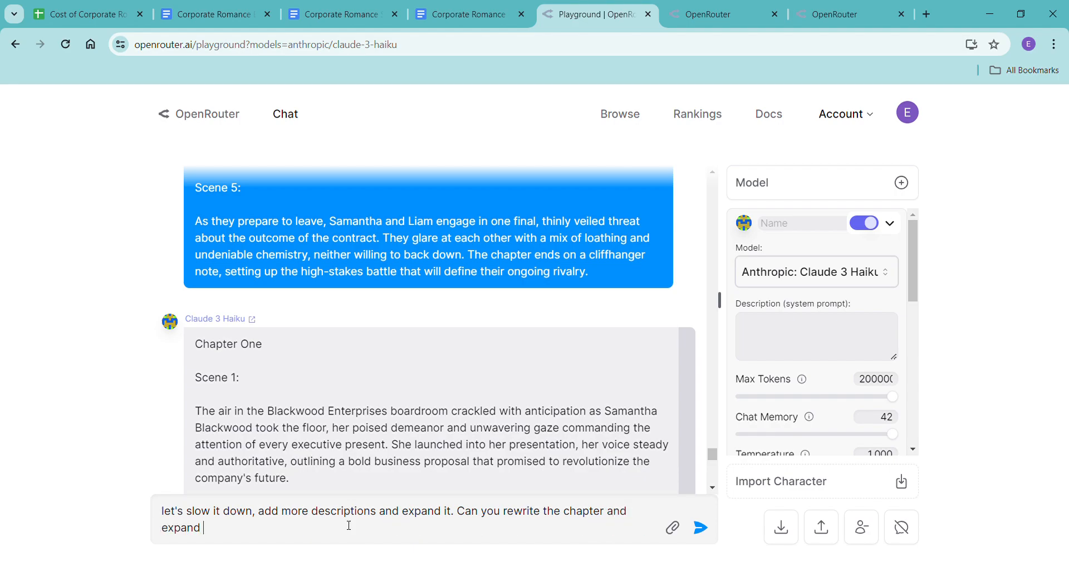
pyautogui.write('?')
pyautogui.press('Return')
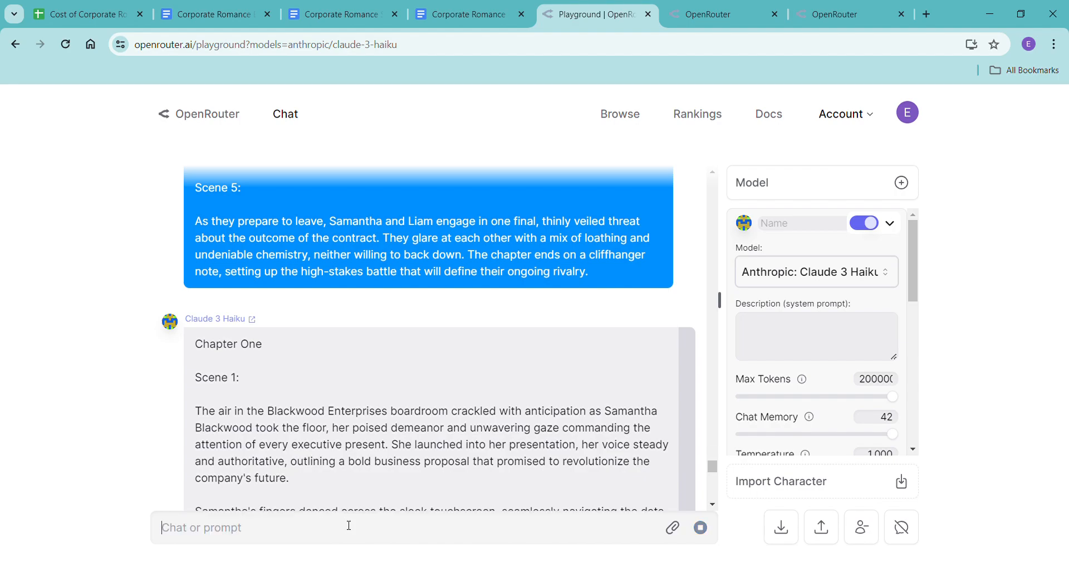
# Read through the expanded version of Chapter One that Claude 3 Haiku generates.
pyautogui.scroll(-15, 544, 343)
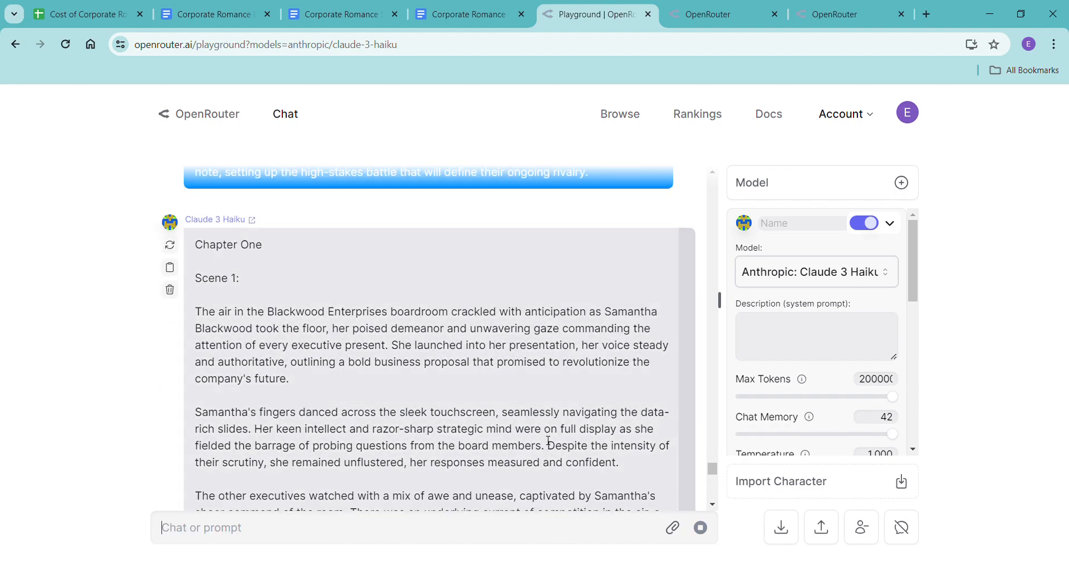
pyautogui.scroll(-3, 545, 343)
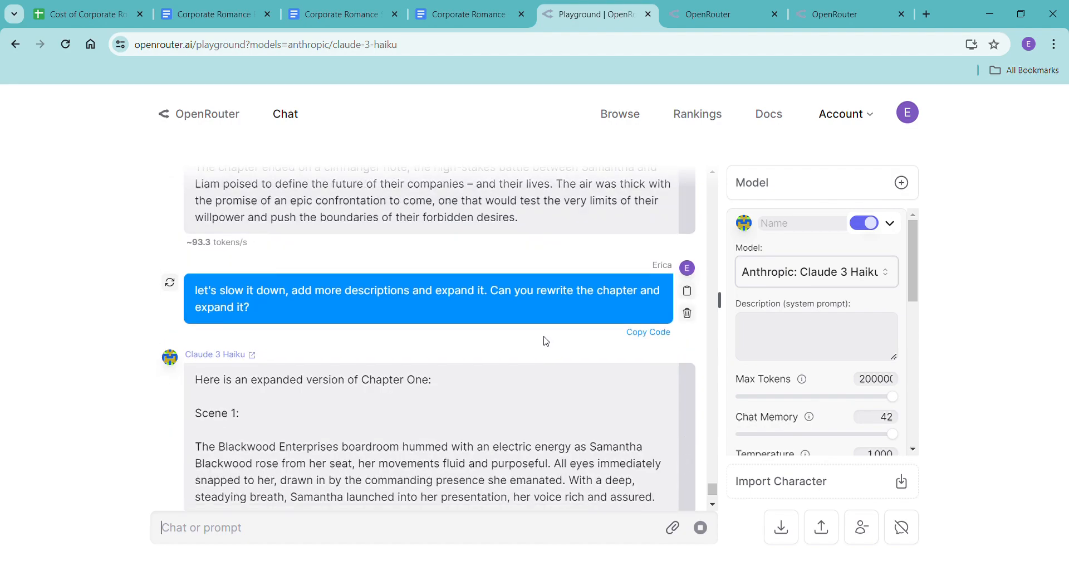
pyautogui.scroll(-5, 546, 341)
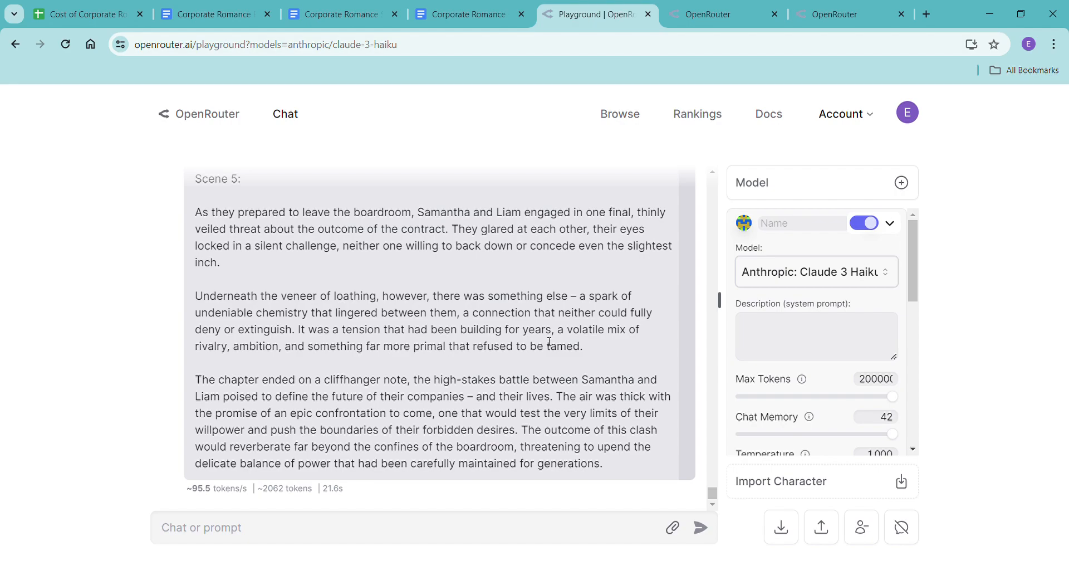
pyautogui.scroll(15, 550, 342)
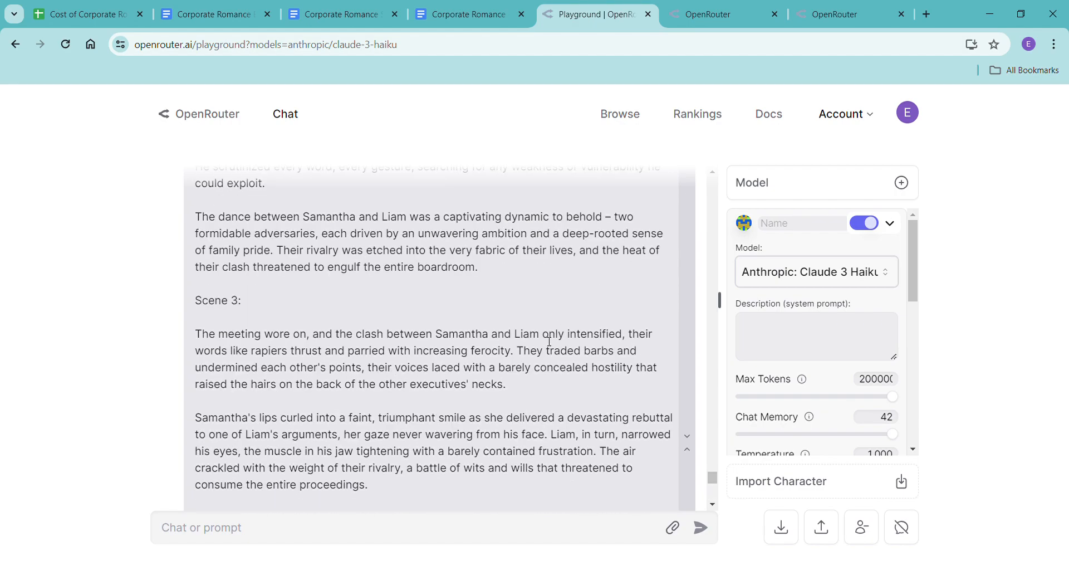
pyautogui.scroll(8, 550, 341)
pyautogui.scroll(-14, 546, 359)
pyautogui.scroll(-12, 545, 359)
# Send "please rewrite, keep expanding, include dialogue, show, don't tell, this is a romance novel, let's fall in love with the characters" as the follow-up prompt.
pyautogui.click(430, 535)
pyautogui.write('ple')
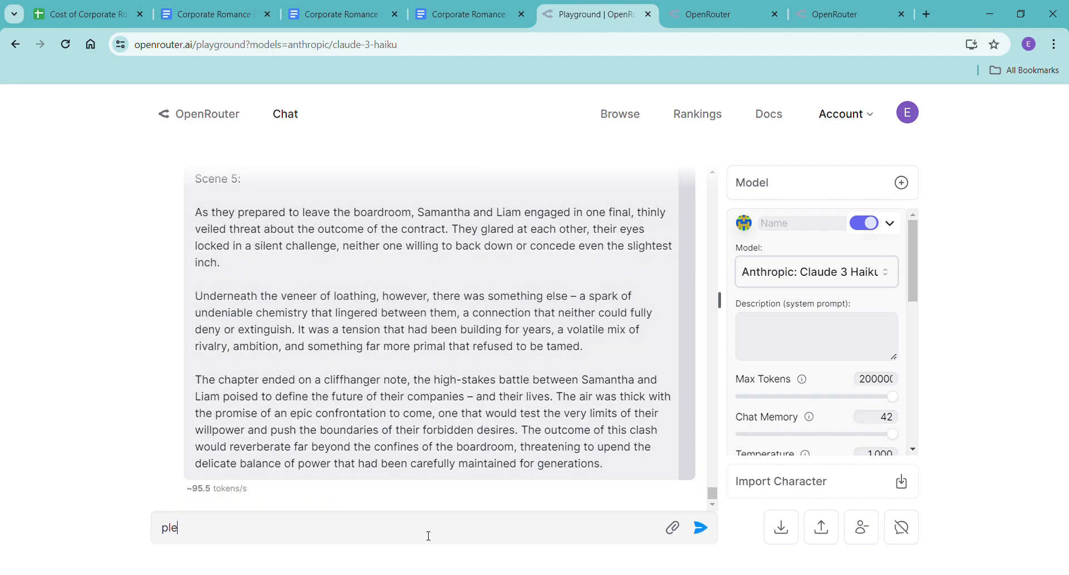
pyautogui.write('ase rewrite, keep expanding, including')
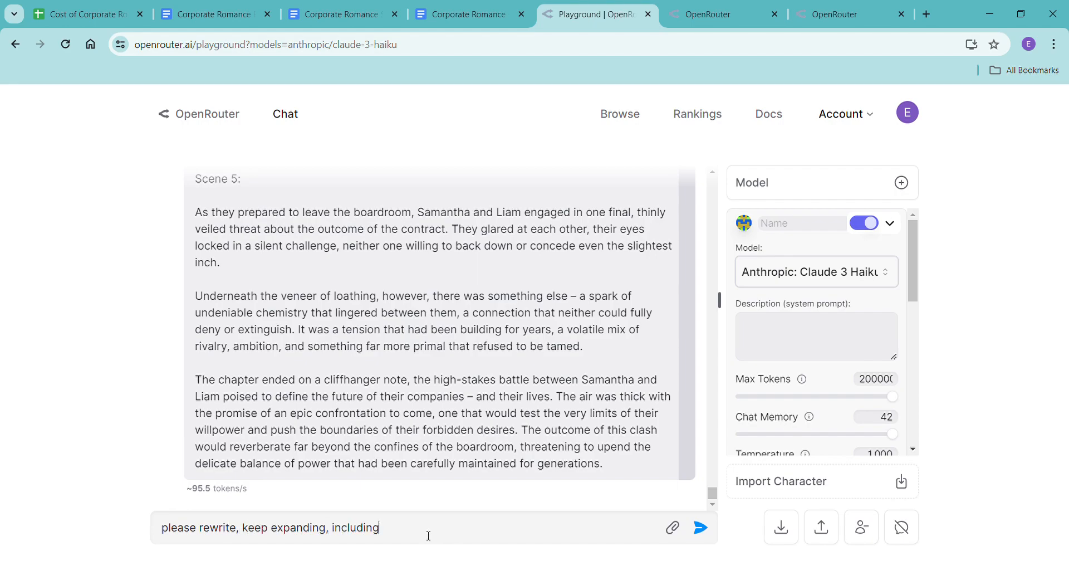
pyautogui.press('BackSpace')
pyautogui.press('BackSpace')
pyautogui.press('BackSpace')
pyautogui.write('dua')
pyautogui.press('BackSpace')
pyautogui.write('ialogue')
pyautogui.write(', showin')
pyautogui.press('BackSpace')
pyautogui.press('BackSpace')
pyautogui.press('BackSpace')
pyautogui.press('BackSpace')
pyautogui.write("ow, don't tell, this is ")
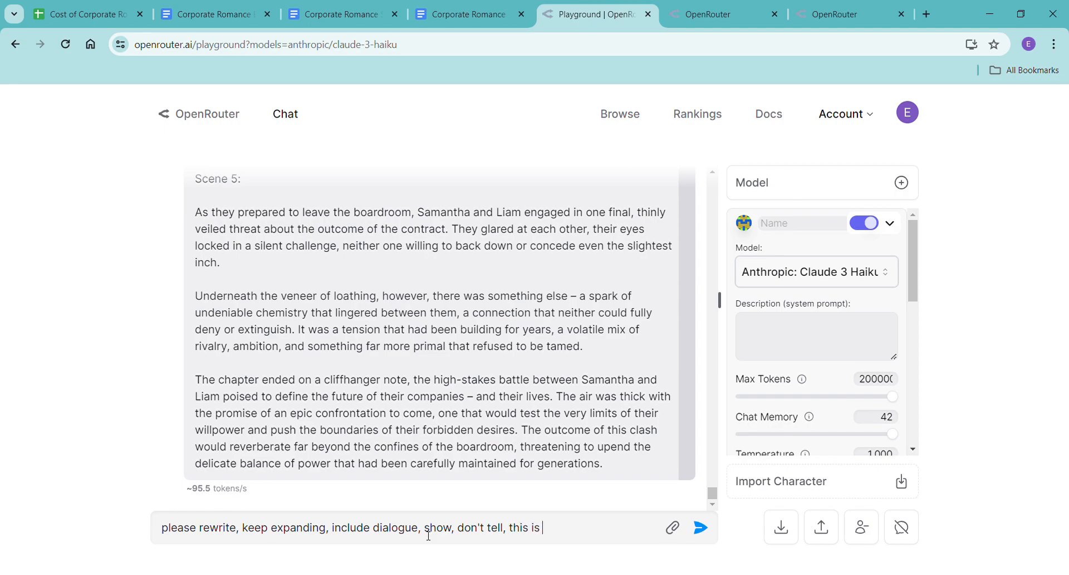
pyautogui.write("a romance novel, let's fall in ")
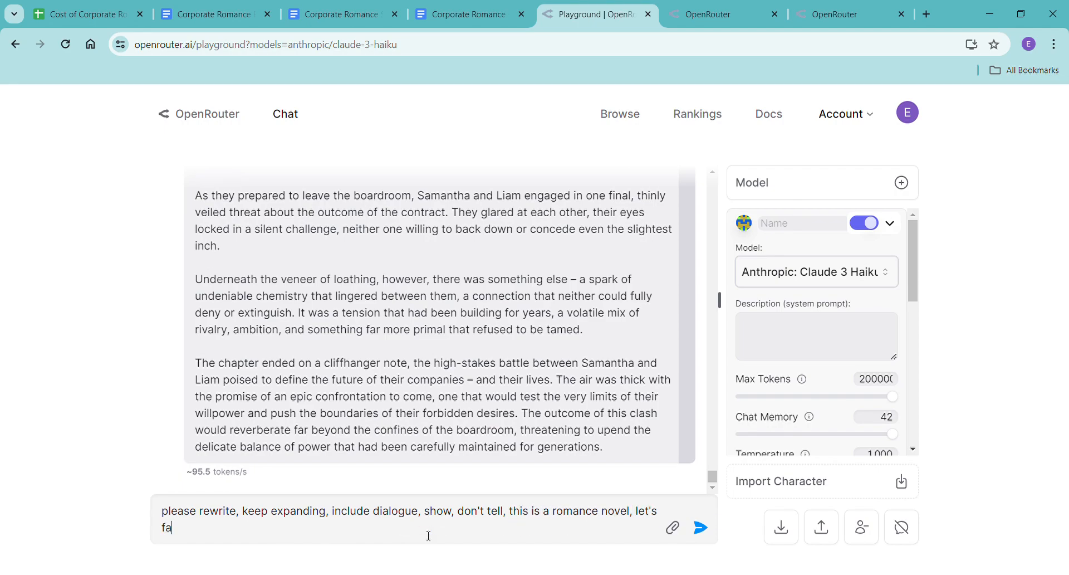
pyautogui.write('love with the characters')
pyautogui.press('Return')
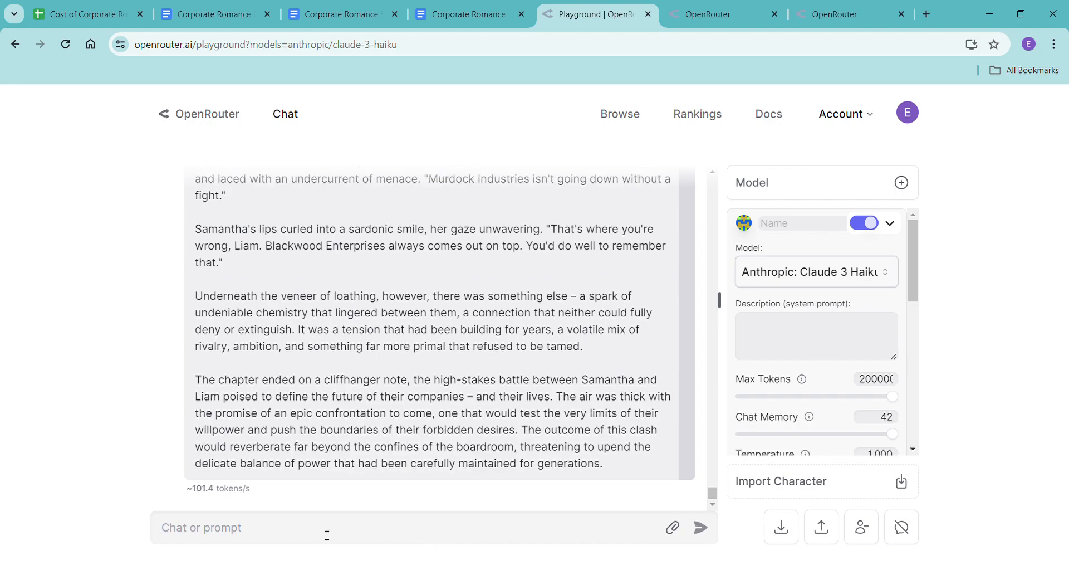
# Try to paste the entire playground page's text without formatting into the Corporate Romance - Haiku document, and undo the paste.
pyautogui.hotkey('ctrl', 'a')
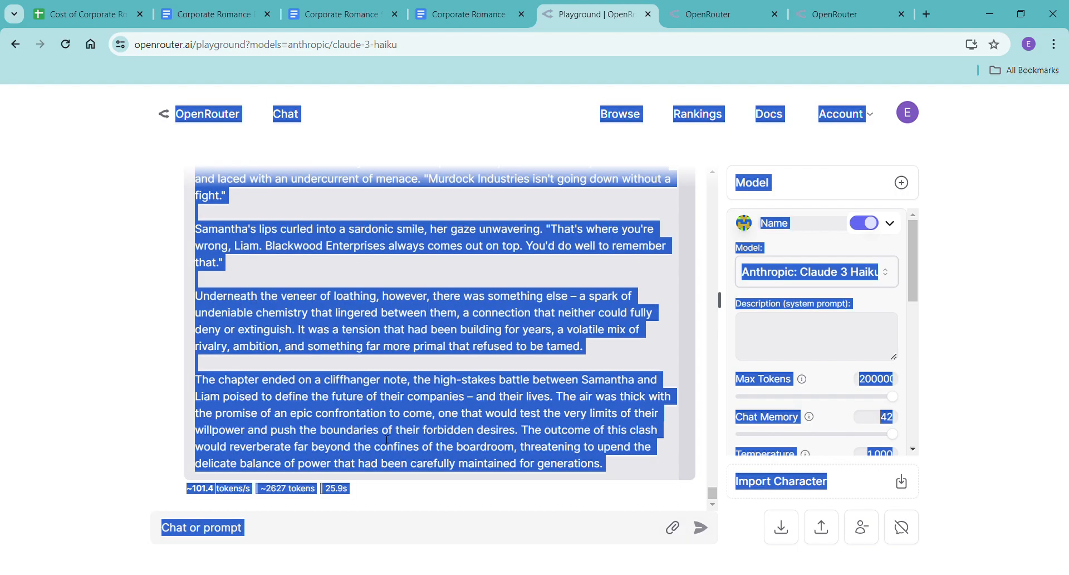
pyautogui.click(475, 17)
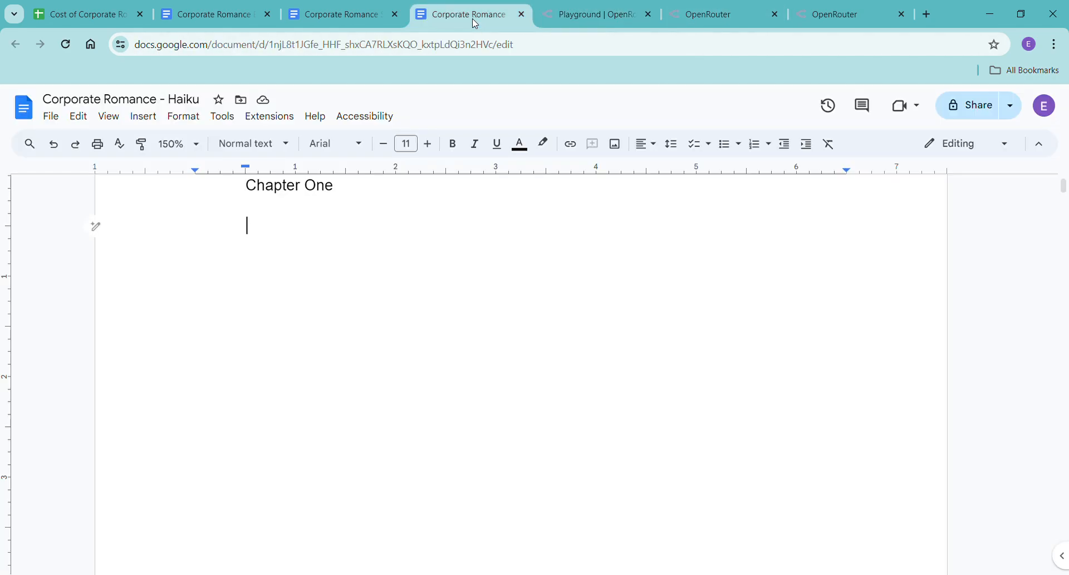
pyautogui.rightClick(281, 231)
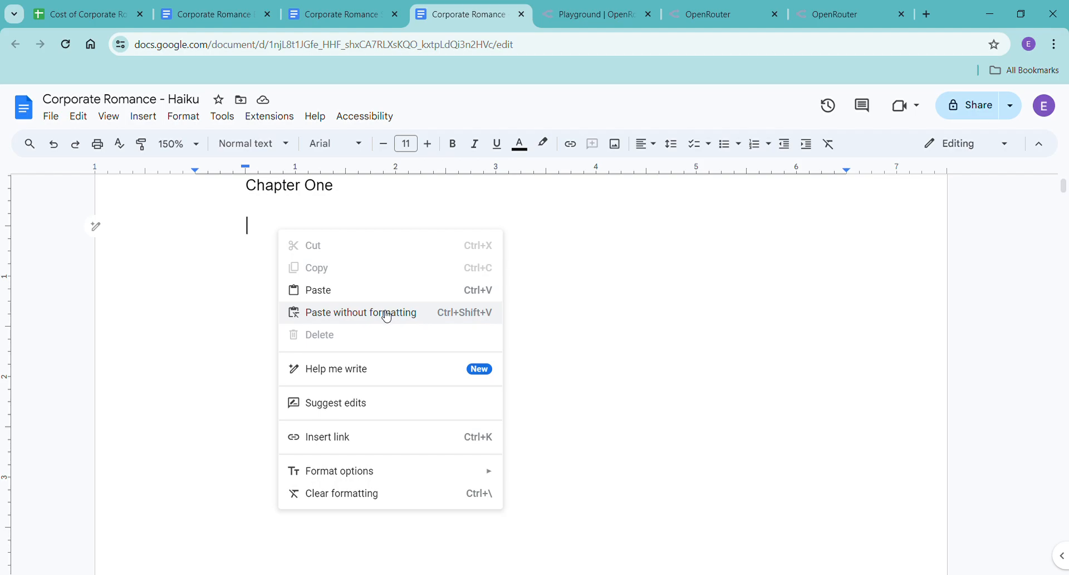
pyautogui.click(406, 313)
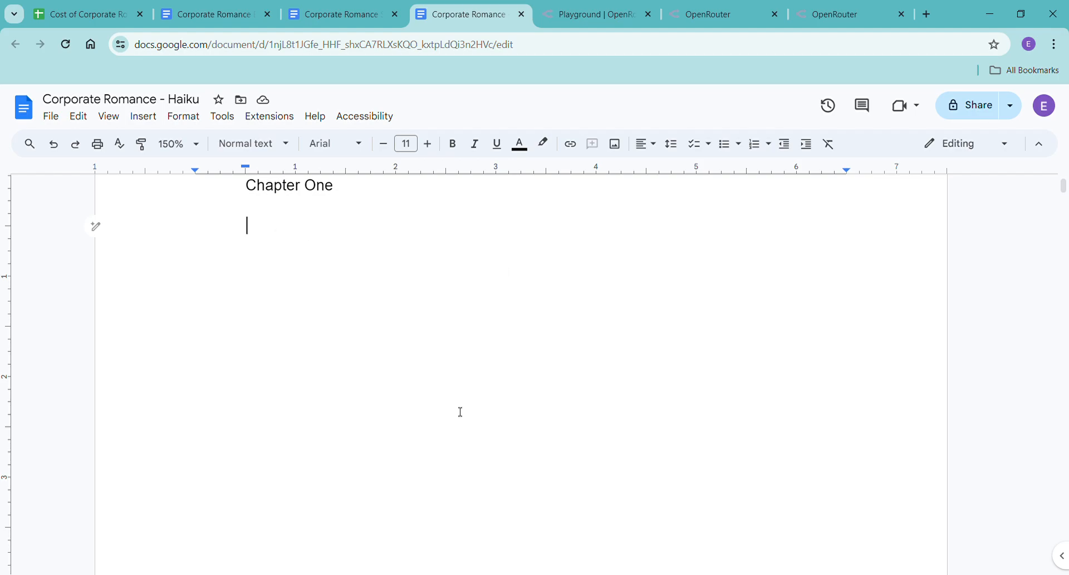
pyautogui.scroll(10, 454, 403)
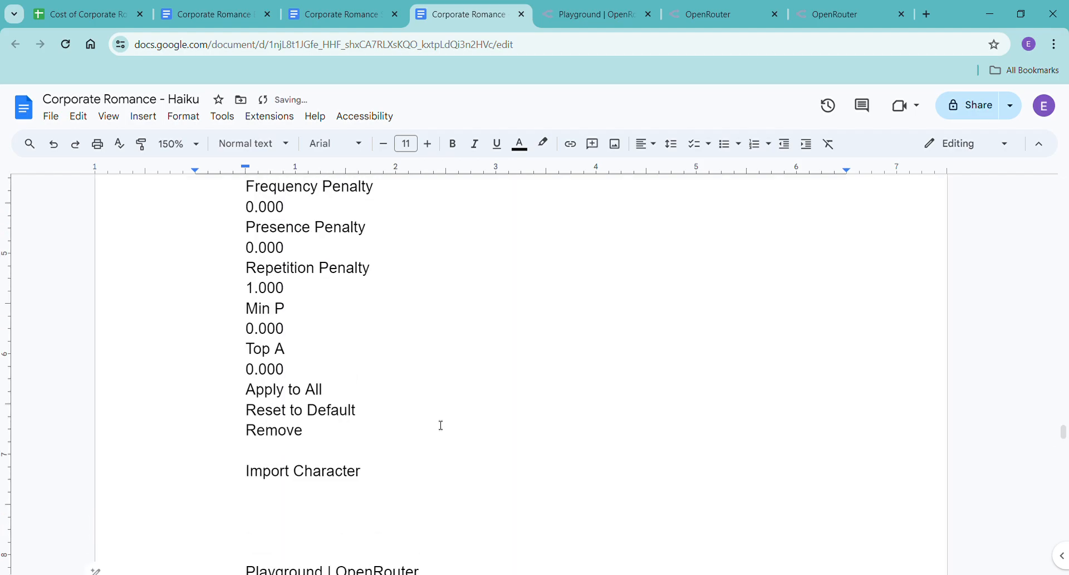
pyautogui.scroll(15, 437, 427)
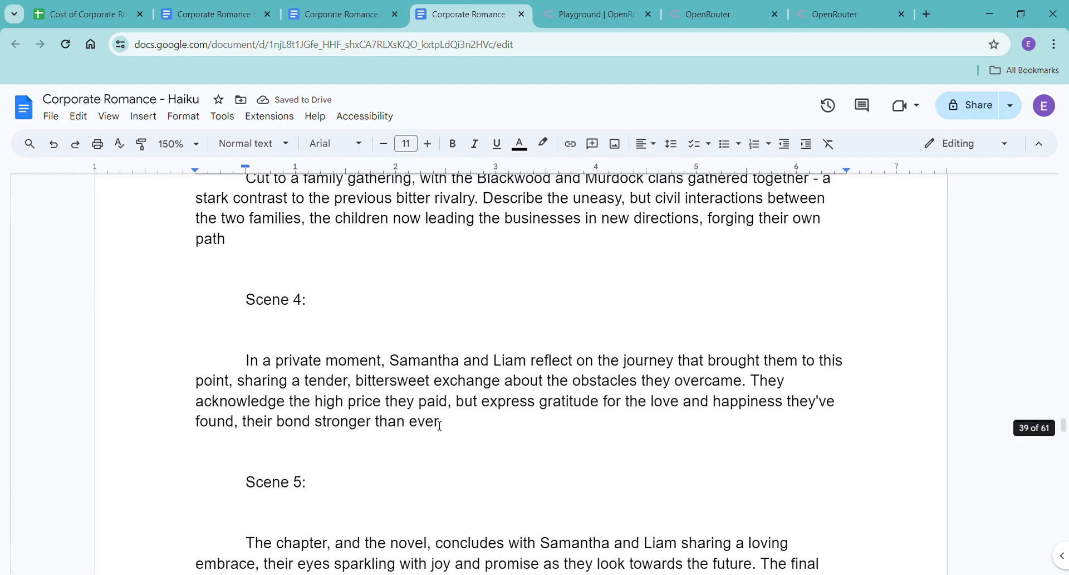
pyautogui.scroll(-5, 428, 424)
pyautogui.scroll(2, 393, 415)
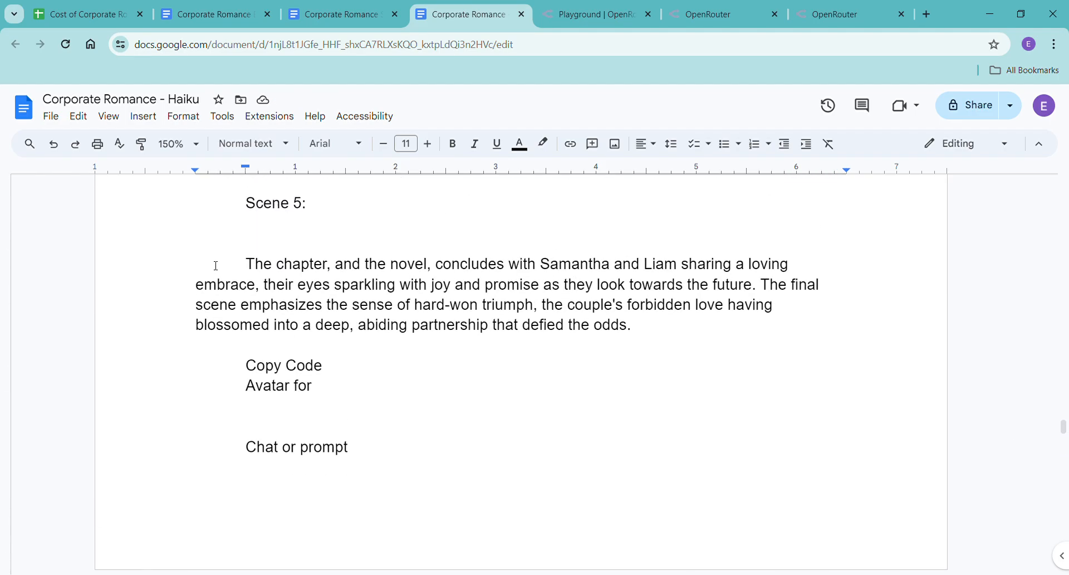
pyautogui.scroll(12, 249, 312)
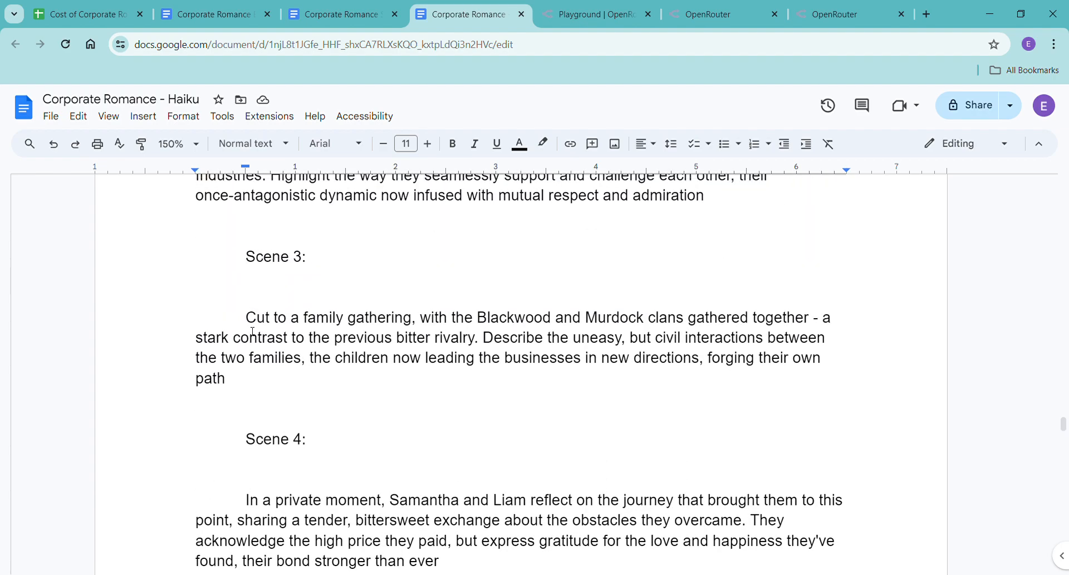
pyautogui.scroll(20, 312, 346)
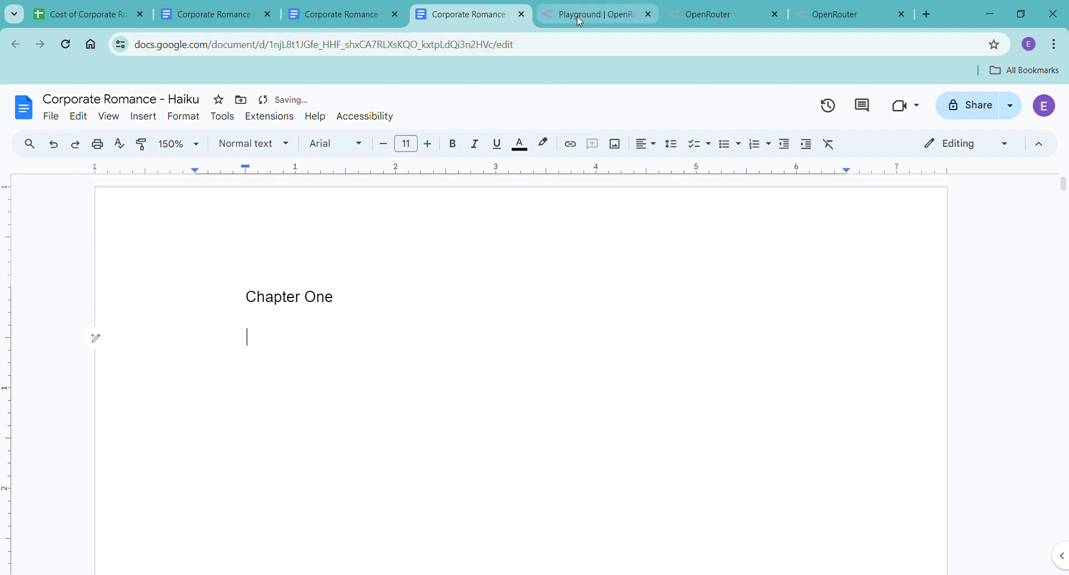
# Return to the playground and copy only the latest Chapter One rewrite, from its heading to its closing paragraph.
pyautogui.click(577, 16)
pyautogui.click(327, 351)
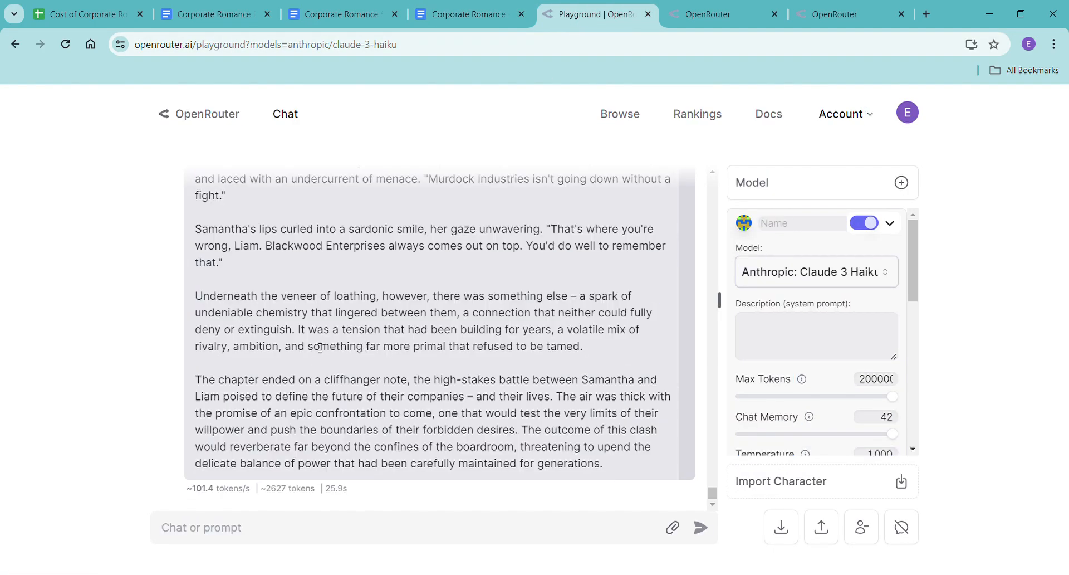
pyautogui.hotkey('ctrl', 'a')
pyautogui.click(320, 347)
pyautogui.moveTo(609, 466); pyautogui.dragTo(187, 217)
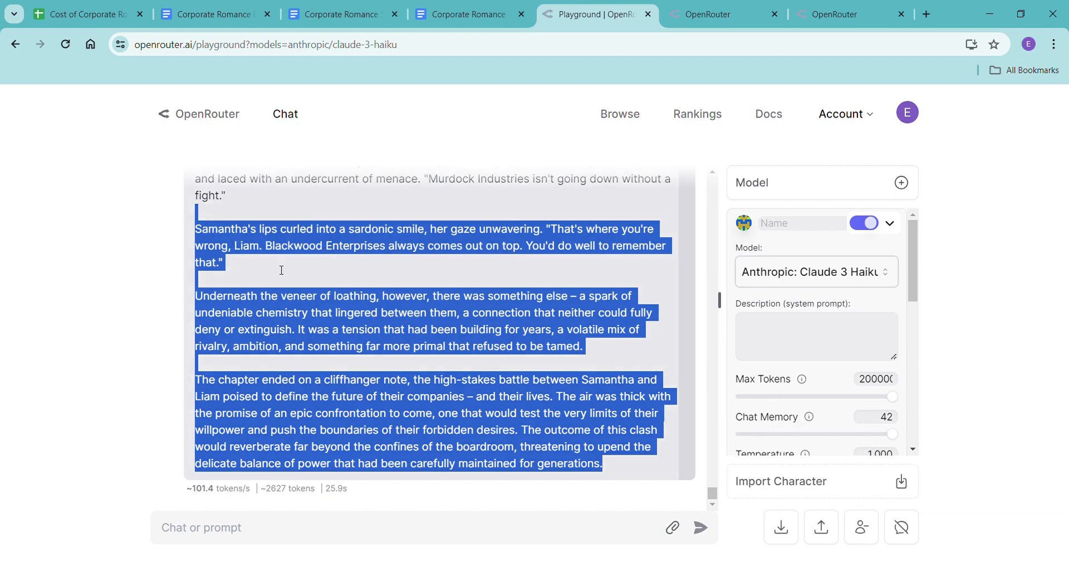
pyautogui.click(346, 313)
pyautogui.scroll(5, 346, 314)
pyautogui.scroll(10, 346, 314)
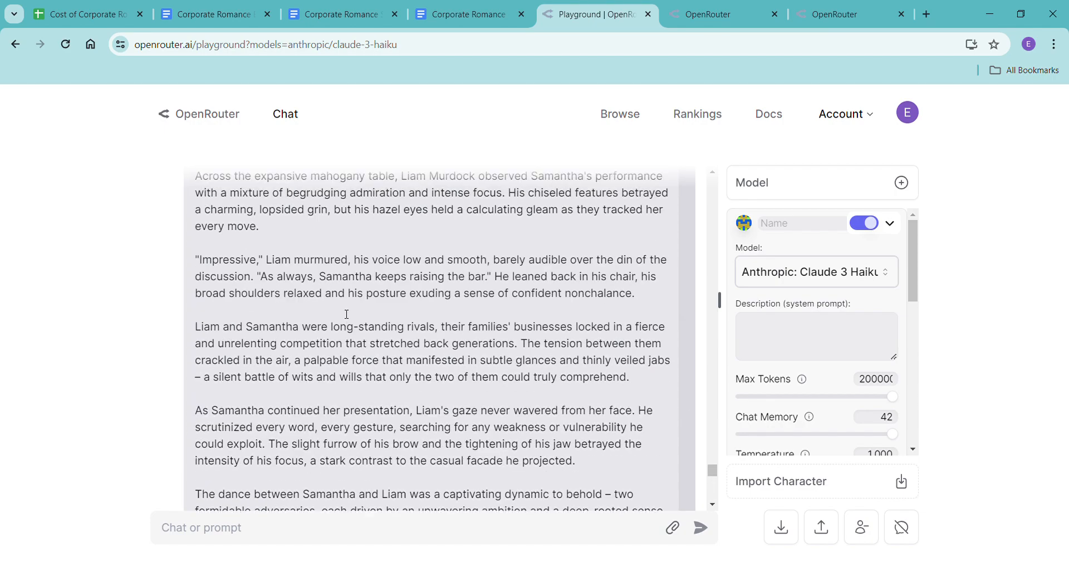
pyautogui.moveTo(711, 470)
pyautogui.mouseDown()
pyautogui.moveTo(710, 450)
pyautogui.moveTo(707, 464)
pyautogui.mouseUp()
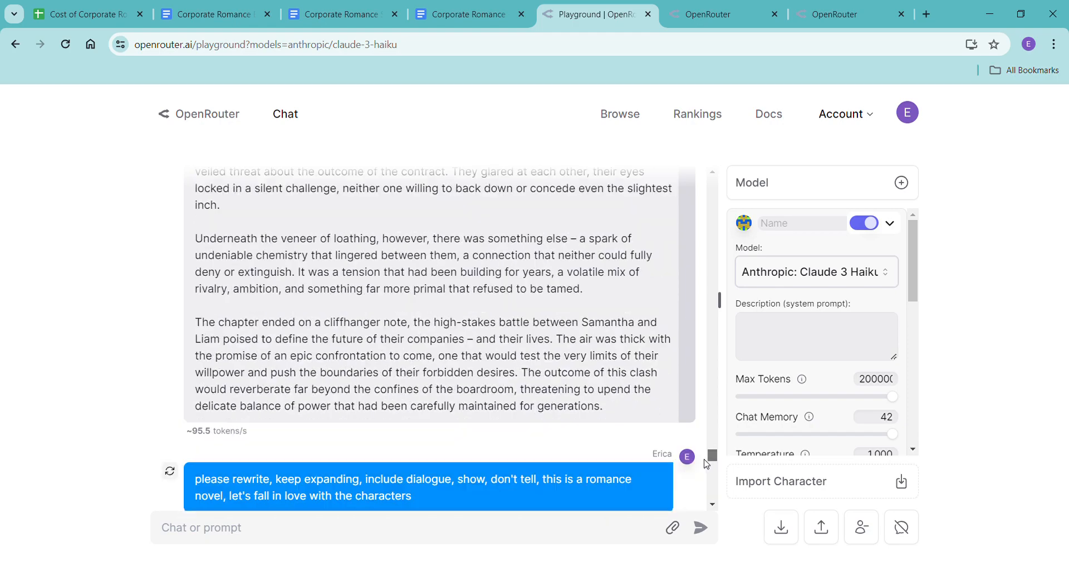
pyautogui.scroll(-5, 467, 365)
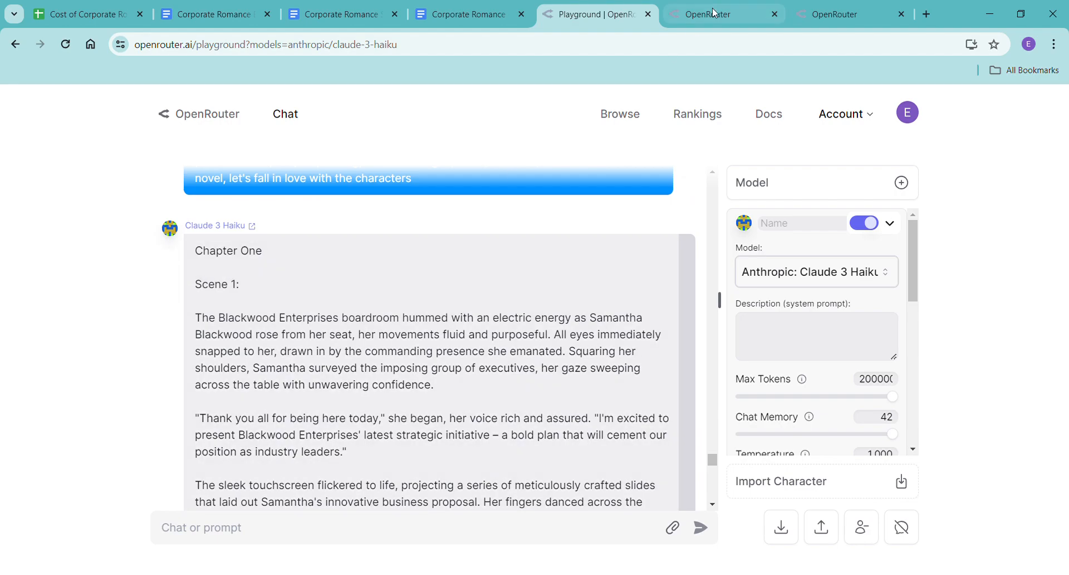
# Paste the rewritten chapter without formatting under Chapter One in the Corporate Romance - Haiku document and check the word count.
pyautogui.click(454, 22)
pyautogui.rightClick(243, 338)
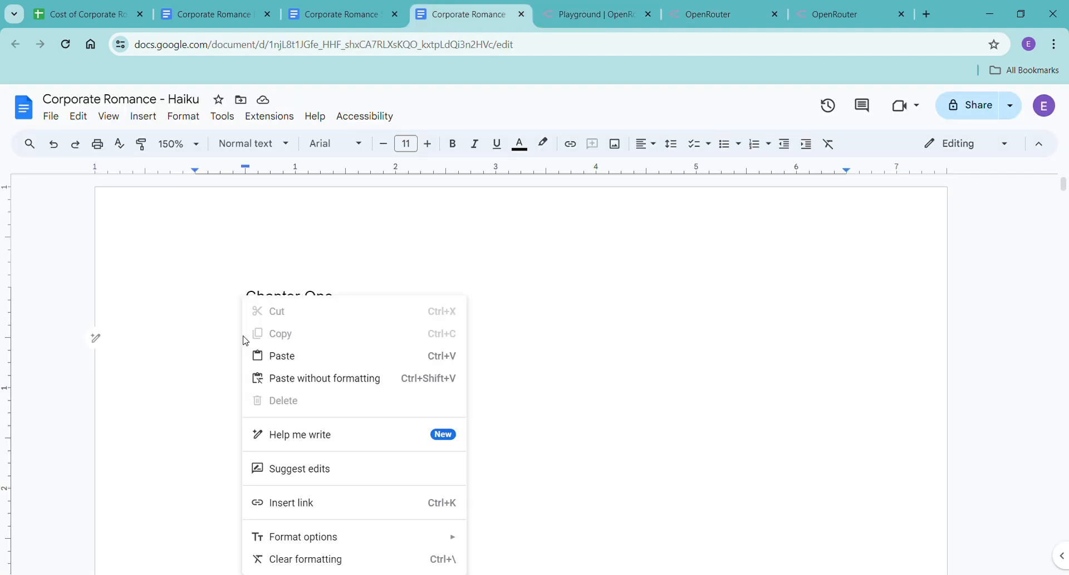
pyautogui.click(327, 379)
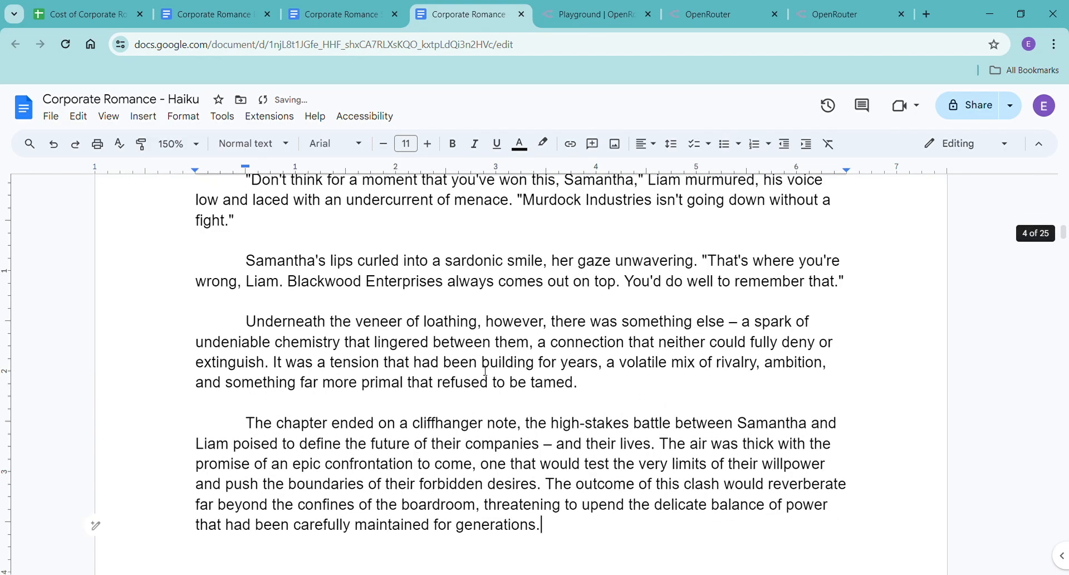
pyautogui.hotkey('ctrl', 'shift', 'c')
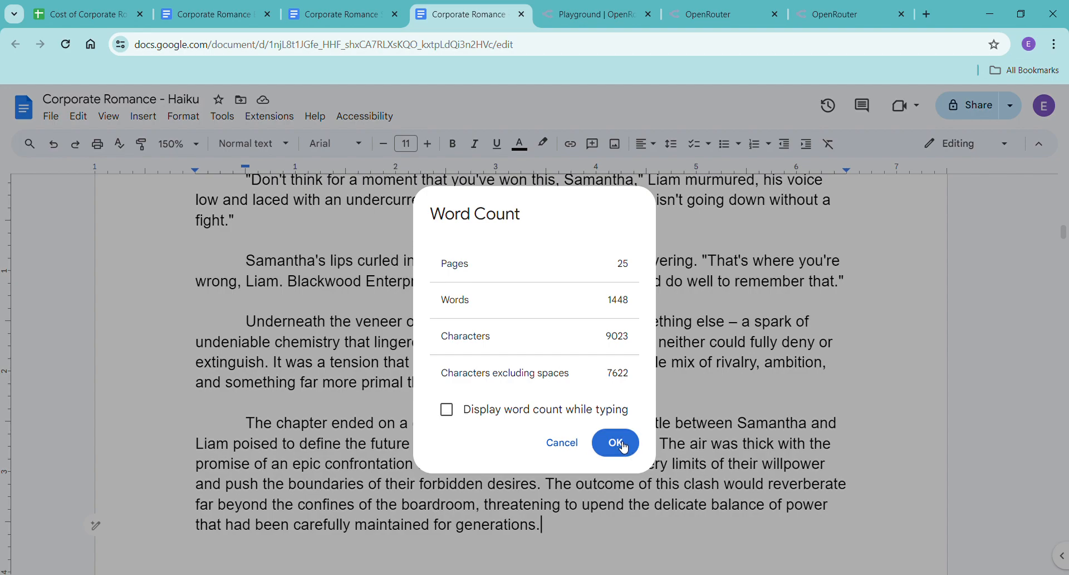
pyautogui.click(623, 447)
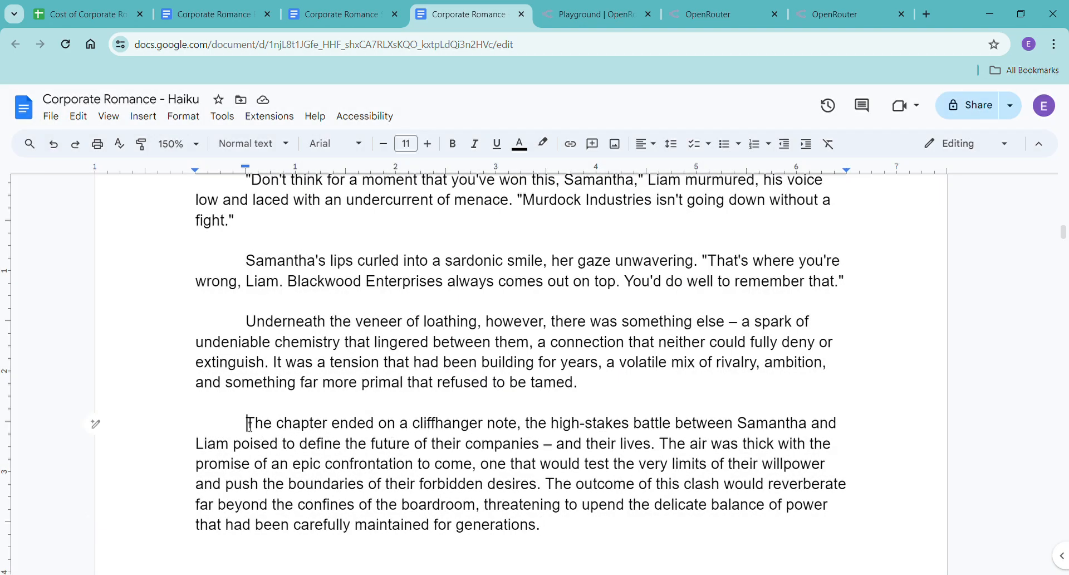
# Delete the chapter's final paragraph beginning "The chapter ended on a cliffhanger note".
pyautogui.moveTo(158, 422); pyautogui.dragTo(711, 556)
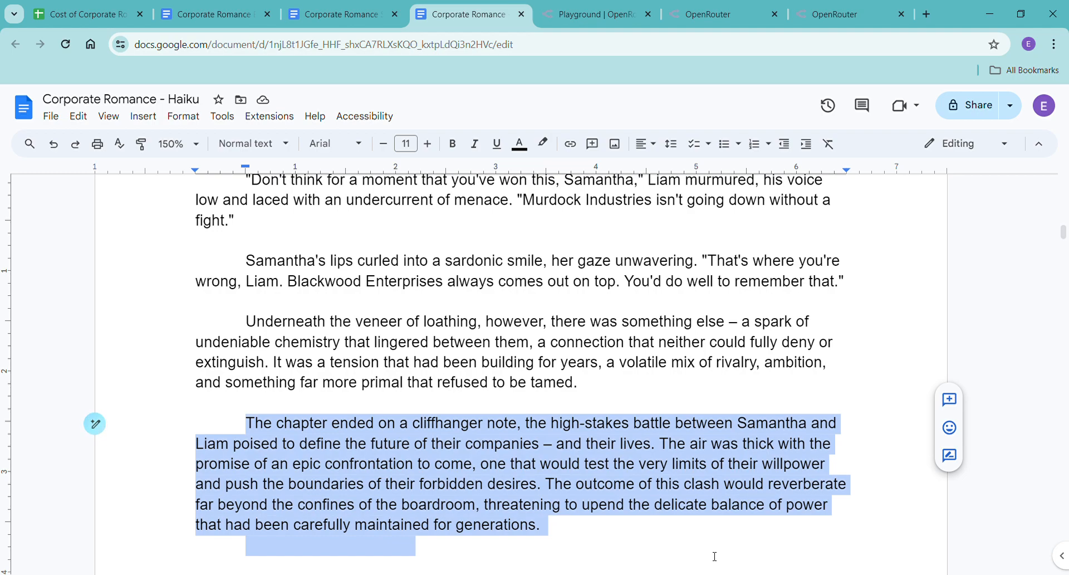
pyautogui.click(399, 483)
pyautogui.moveTo(245, 423); pyautogui.dragTo(582, 539)
pyautogui.press('BackSpace')
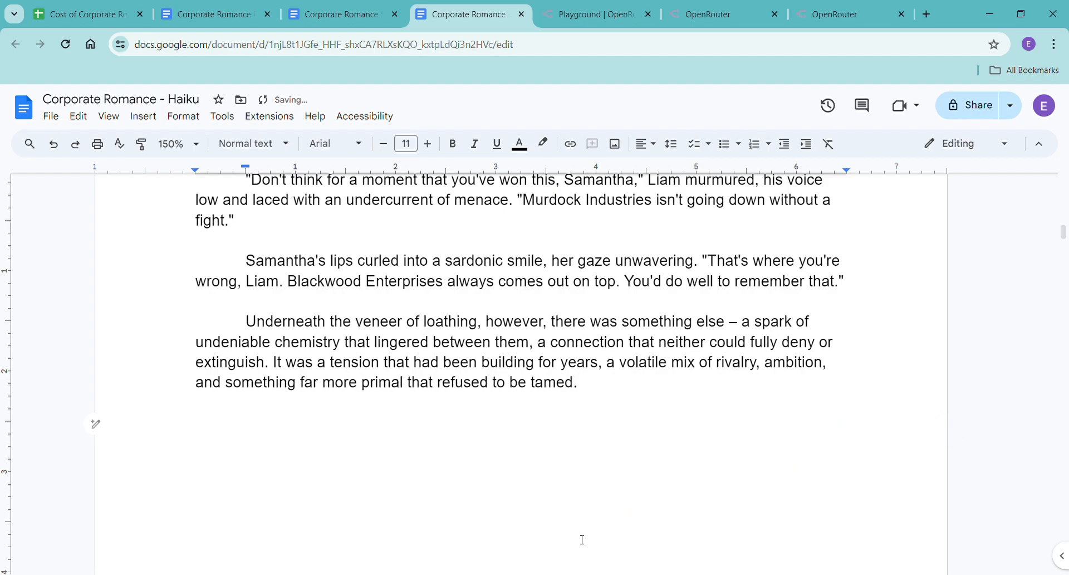
# Return to the playground and start a prompt: "we're getting there, and you're doing amazing, but can you amp it up more? expand it?".
pyautogui.scroll(20, 582, 540)
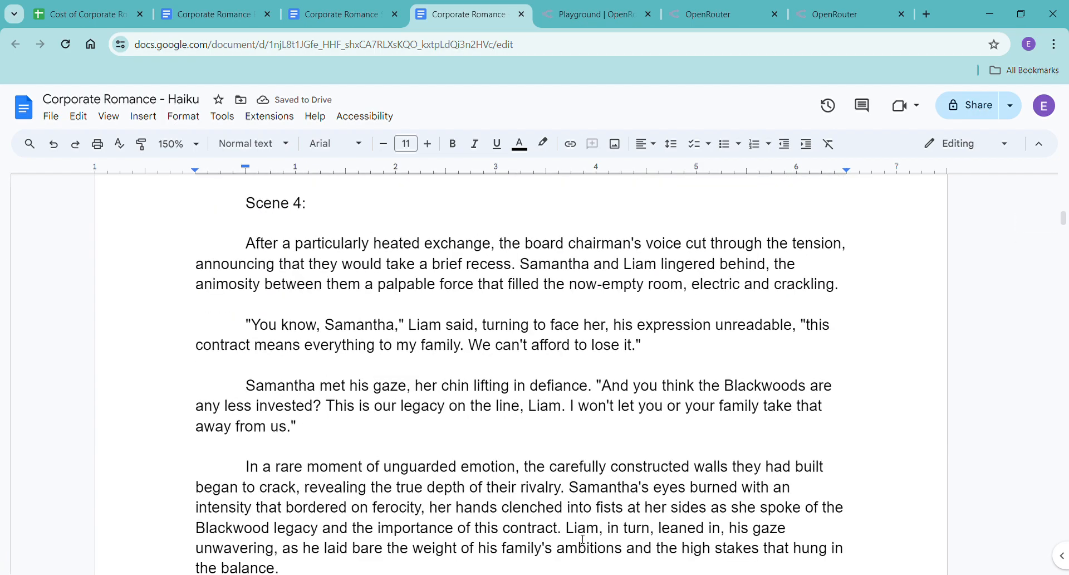
pyautogui.scroll(-10, 582, 539)
pyautogui.scroll(-1, 596, 527)
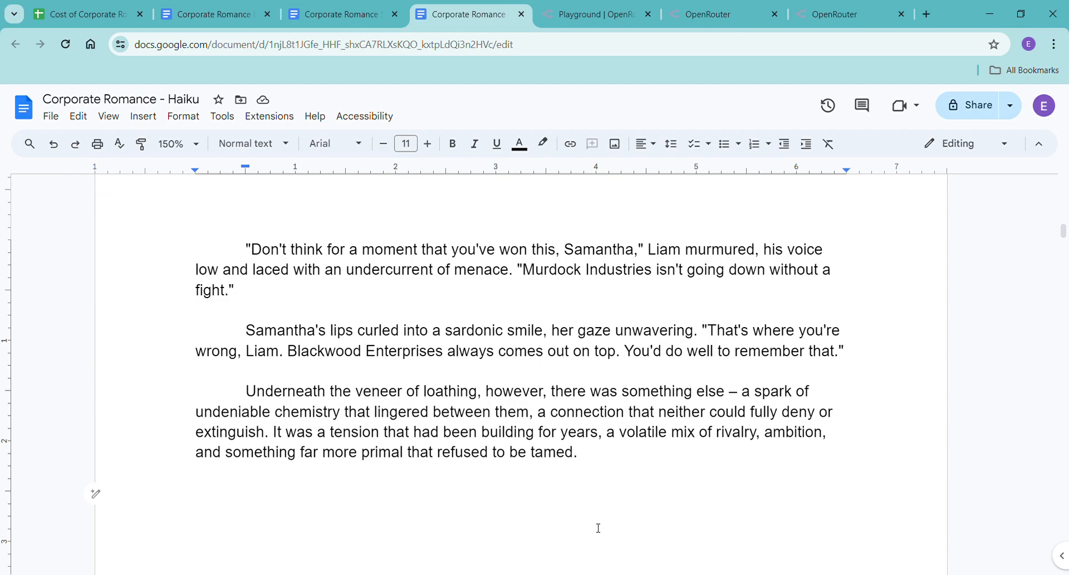
pyautogui.click(609, 12)
pyautogui.scroll(-20, 476, 466)
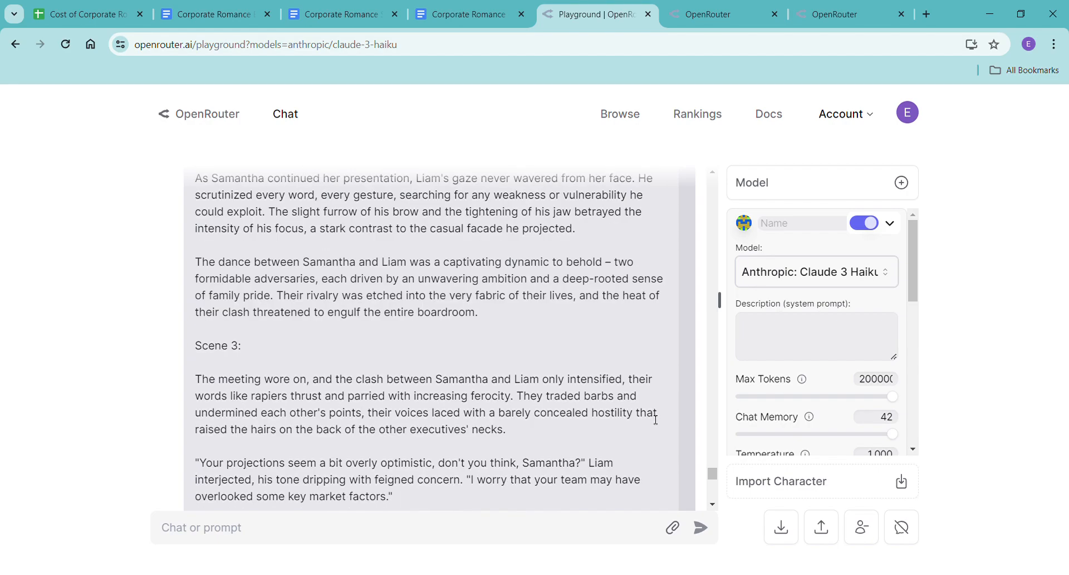
pyautogui.scroll(-2, 671, 430)
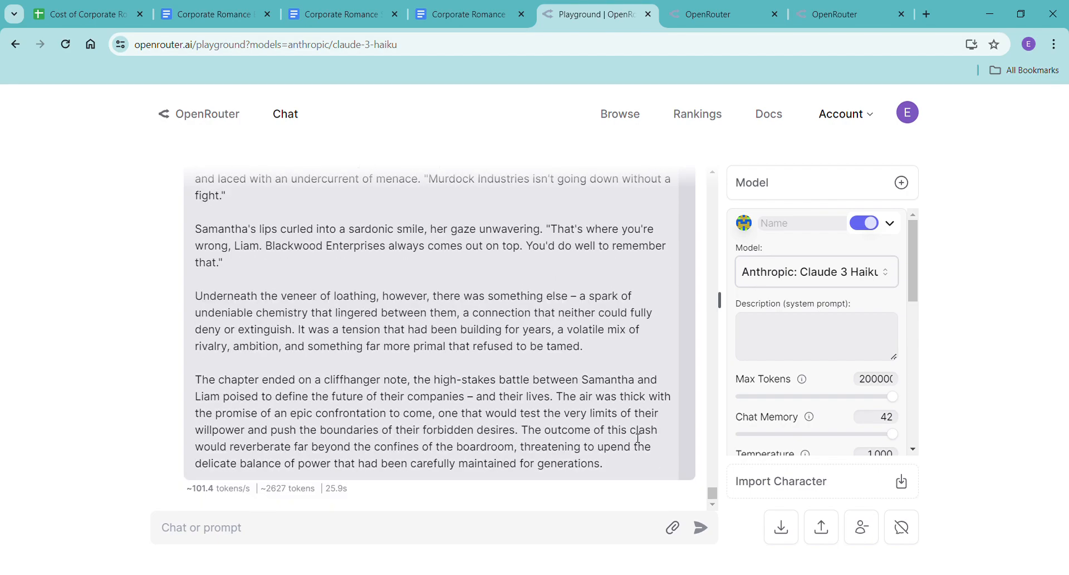
pyautogui.click(514, 525)
pyautogui.write('we;re')
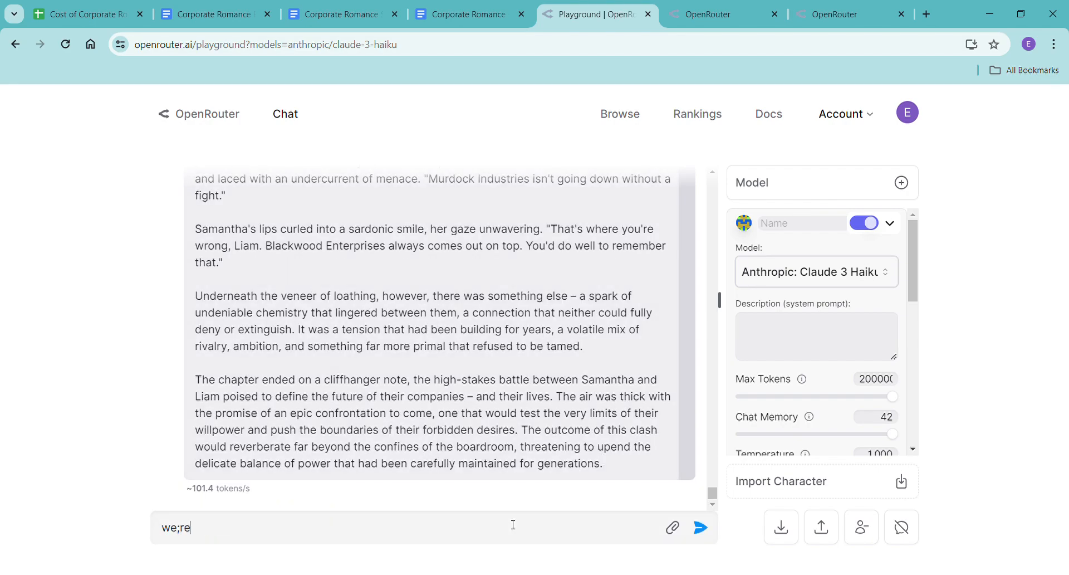
pyautogui.write("'re getti")
pyautogui.write("ng there, and you're doing amazing, but can you ramp it")
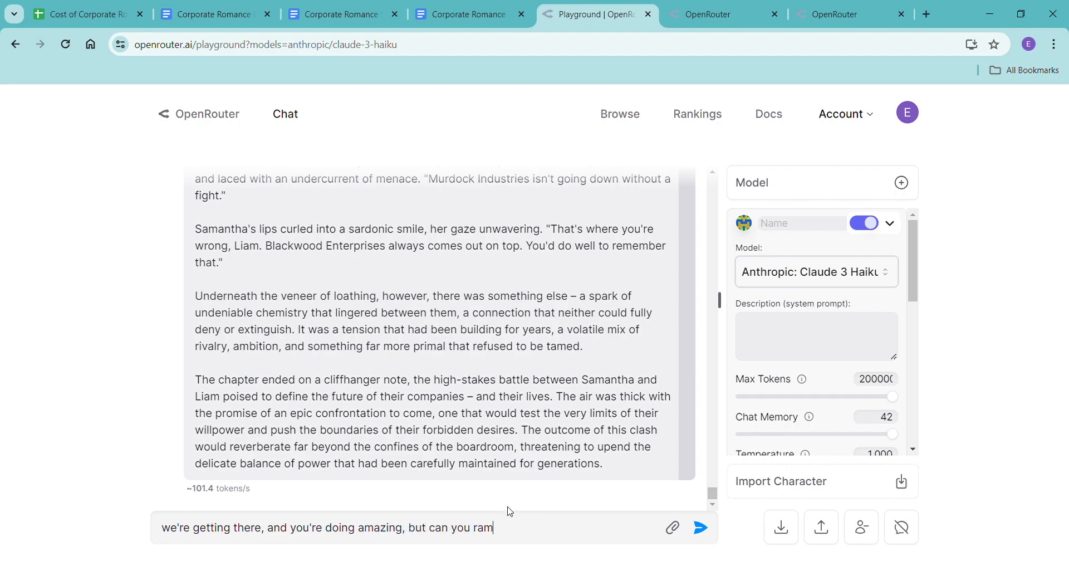
pyautogui.press('BackSpace')
pyautogui.press('BackSpace')
pyautogui.press('BackSpace')
pyautogui.press('BackSpace')
pyautogui.press('BackSpace')
pyautogui.press('BackSpace')
pyautogui.press('BackSpace')
pyautogui.write('amp it up more? expand it/ ')
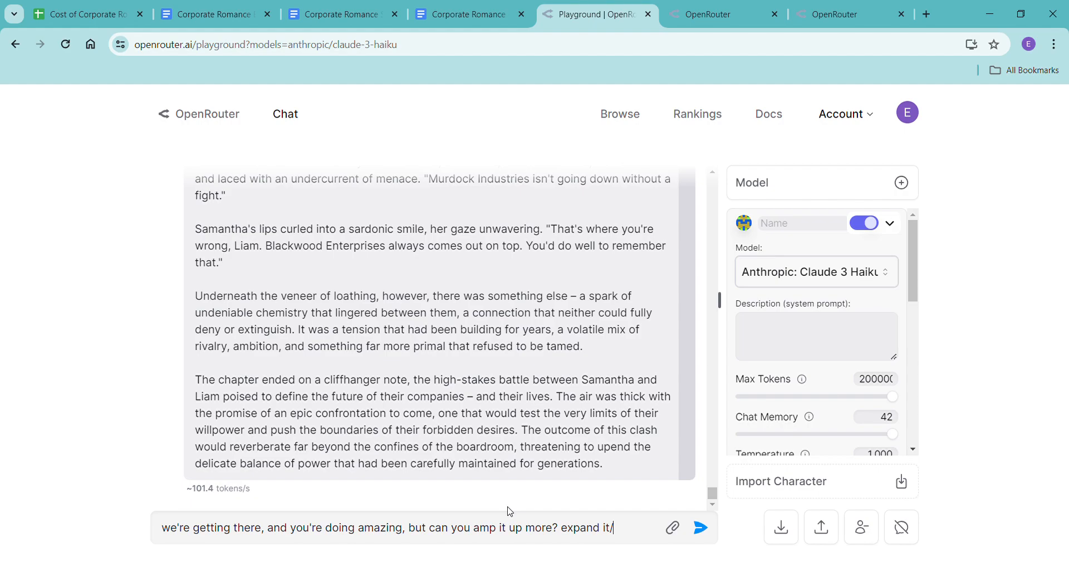
pyautogui.write('add more emot')
pyautogui.write('ional depth')
pyautogui.write(', add')
pyautogui.write(' more anim')
pyautogui.write('osity')
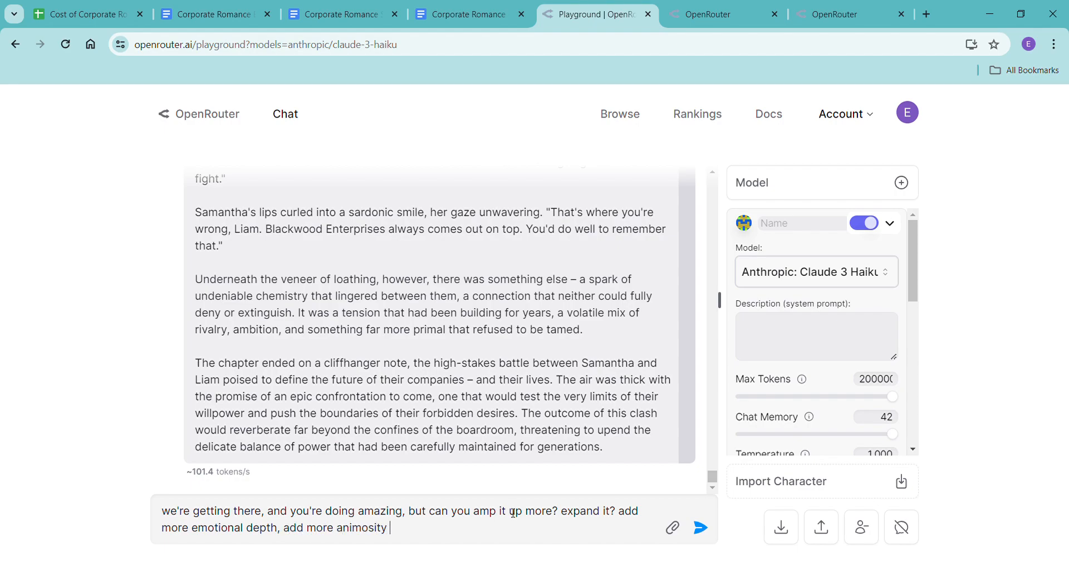
pyautogui.write(' between them? this is an')
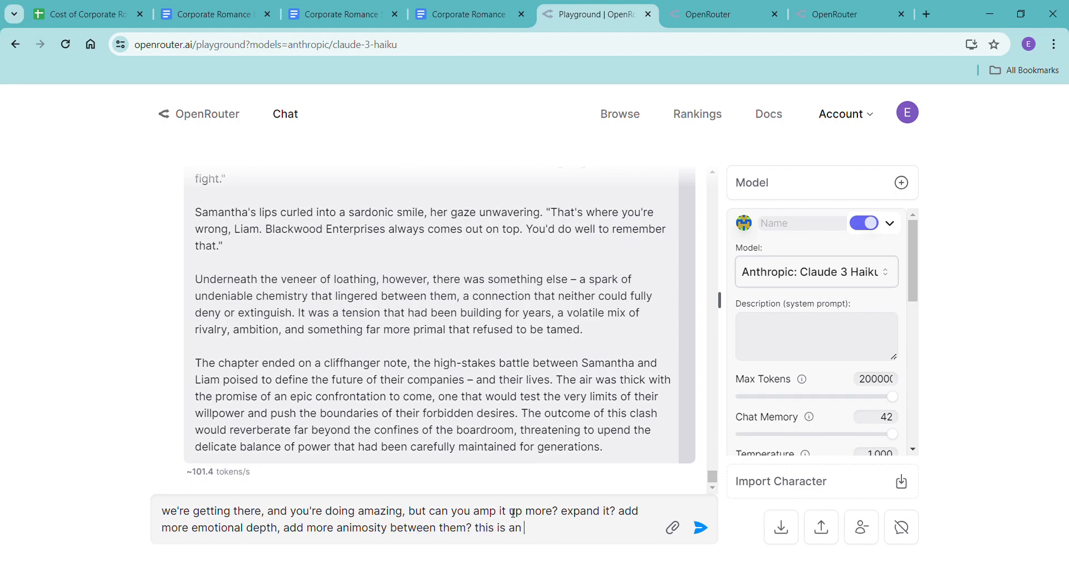
pyautogui.write(' enemies to lovers romance')
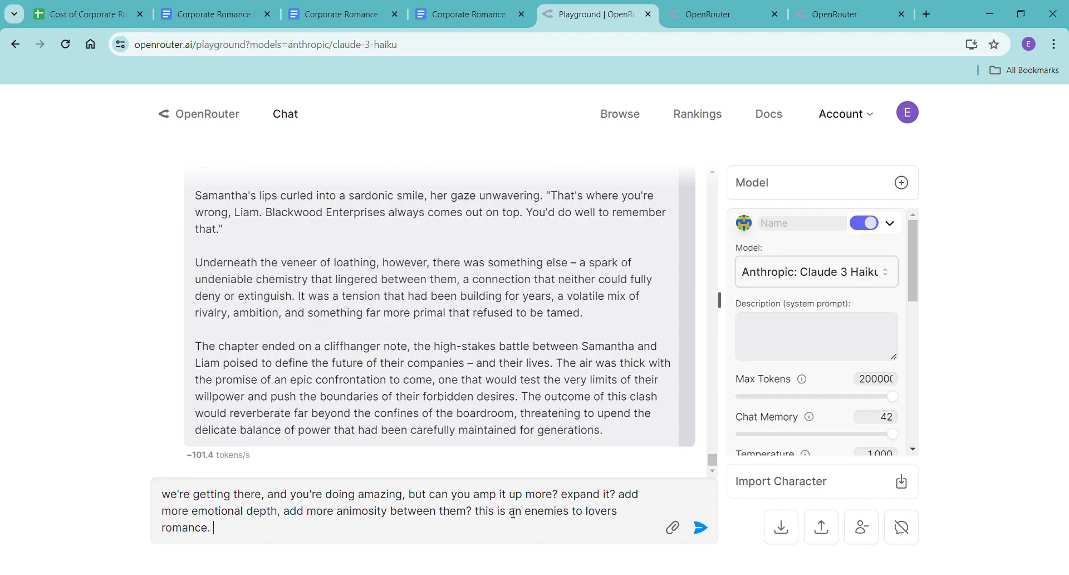
pyautogui.write('. I want to know that they hat')
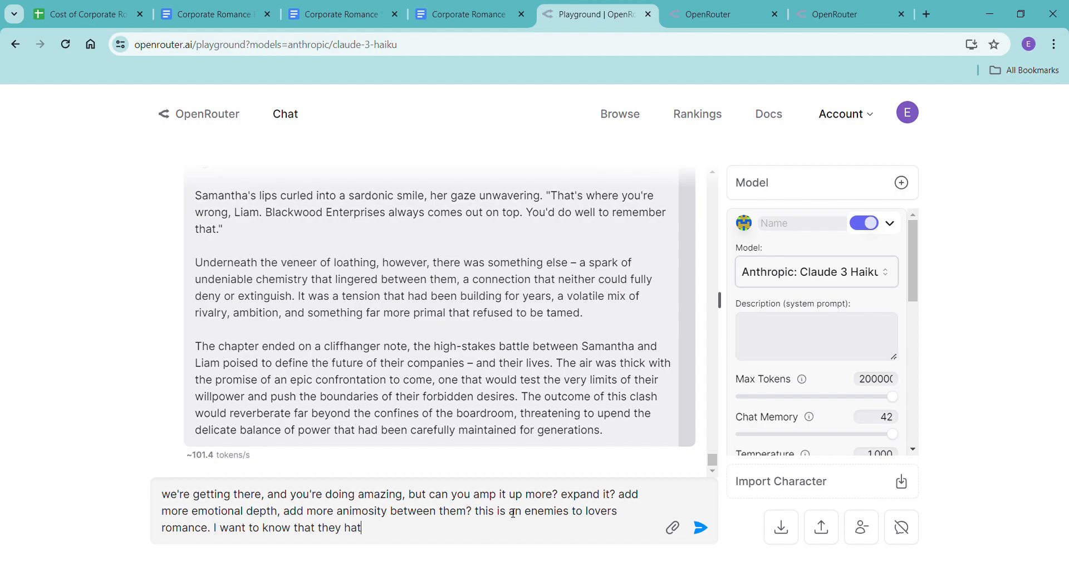
pyautogui.write('e each other before they fall in love.')
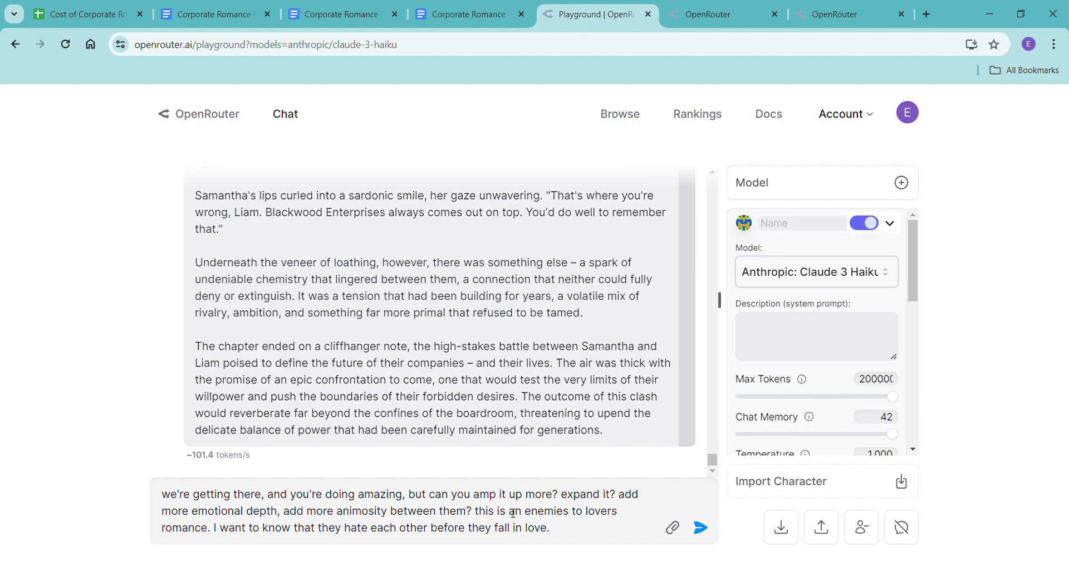
pyautogui.write(" Let's")
pyautogui.write(" show, don't tell")
pyautogui.write(", let's add")
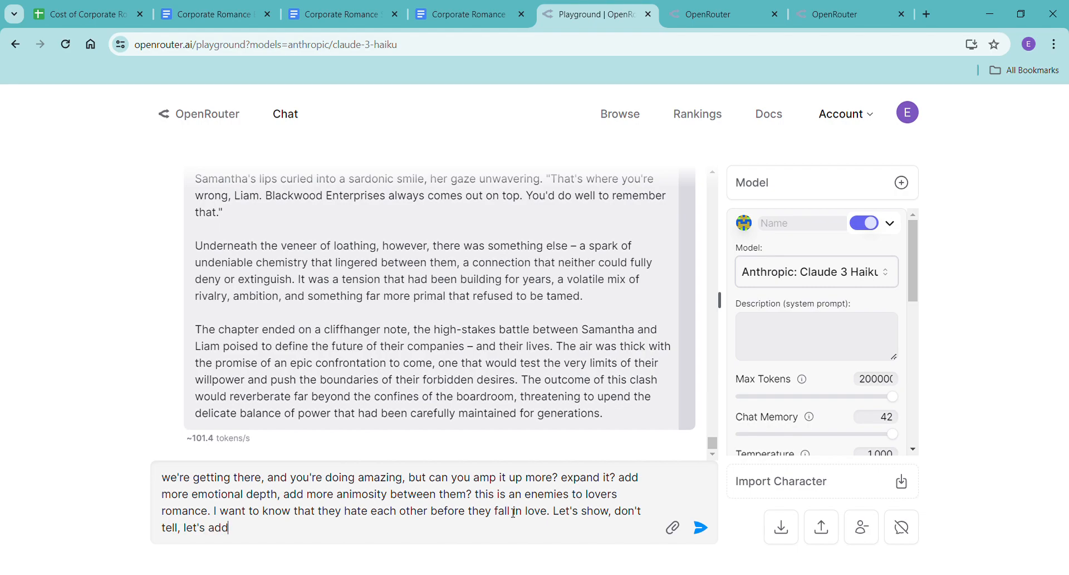
pyautogui.write(" dialogue, let's add more emotion.")
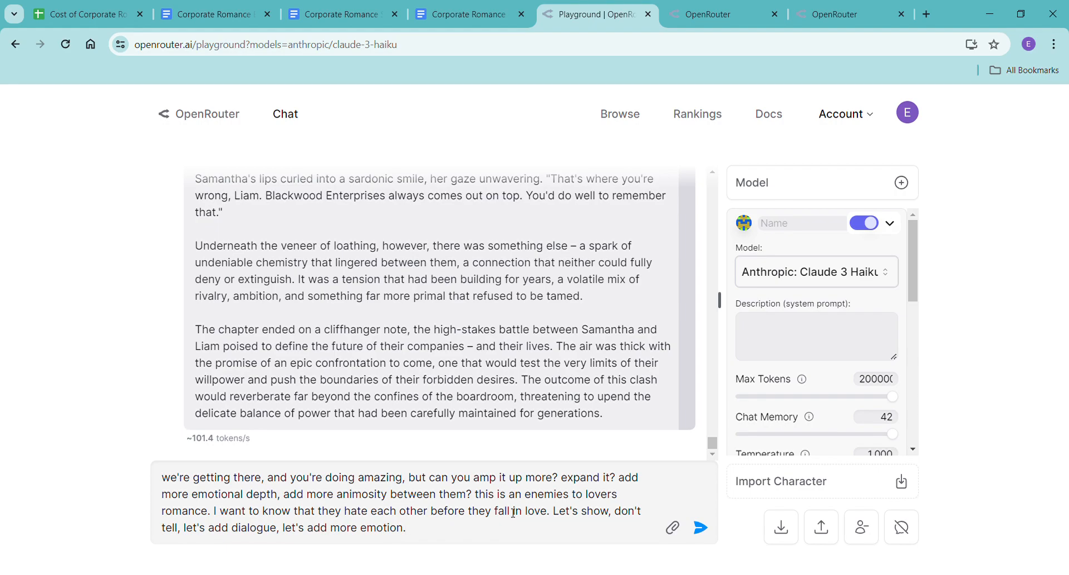
# Finish the prompt with "Let's show, don't tell, let's add dialogue, let's add more emotion." and send it.
pyautogui.press('Return')
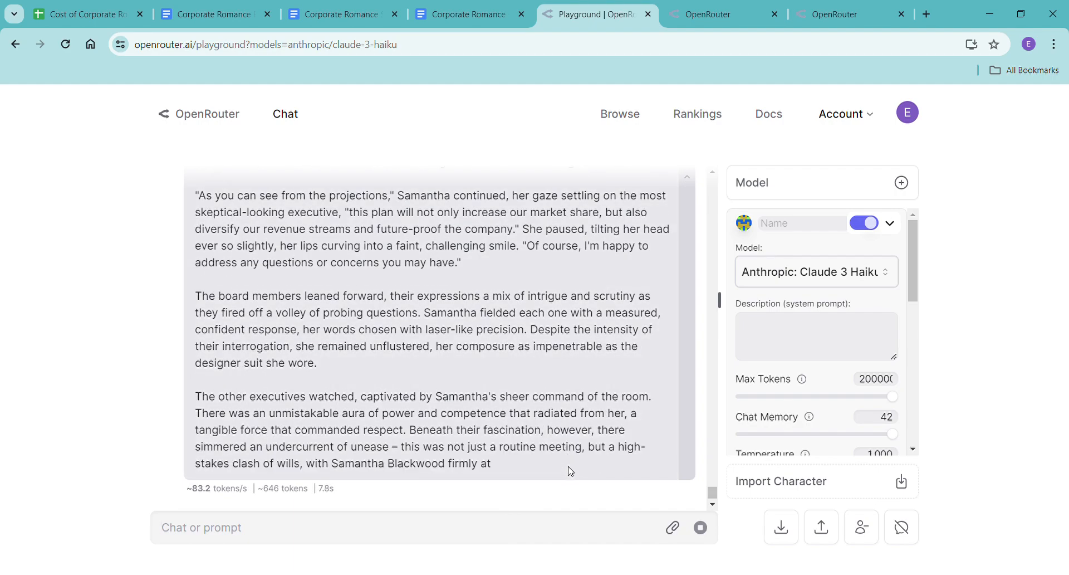
# Switch to the Corporate Romance - Haiku document and check its word count.
pyautogui.click(477, 16)
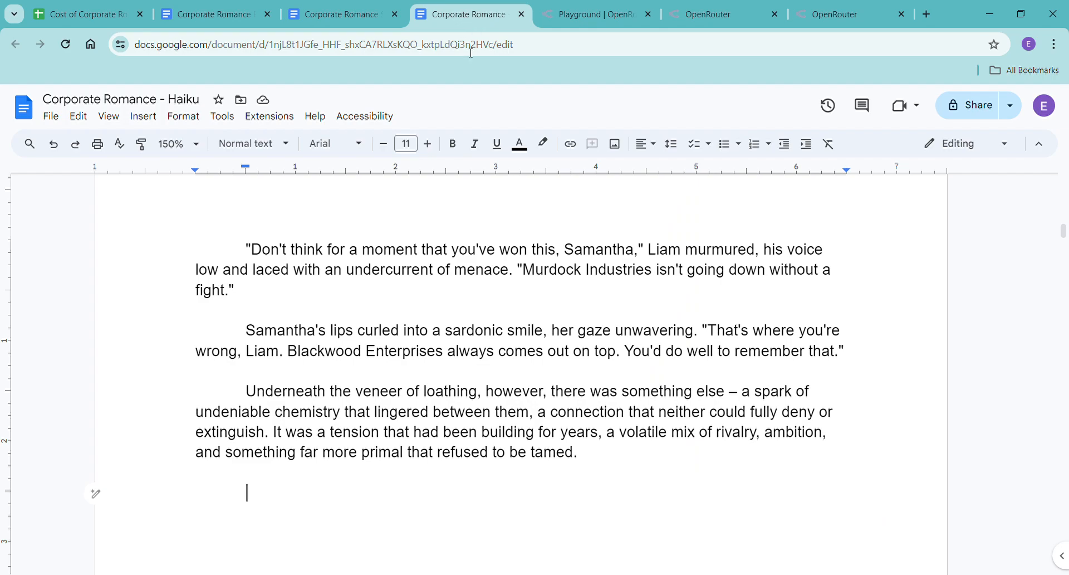
pyautogui.hotkey('ctrl', 'a')
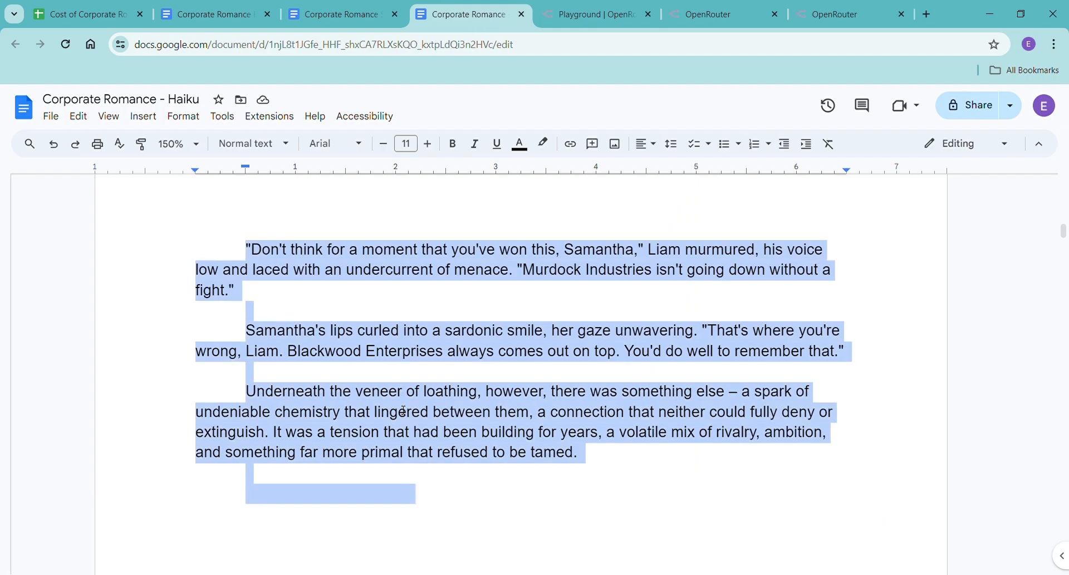
pyautogui.click(504, 434)
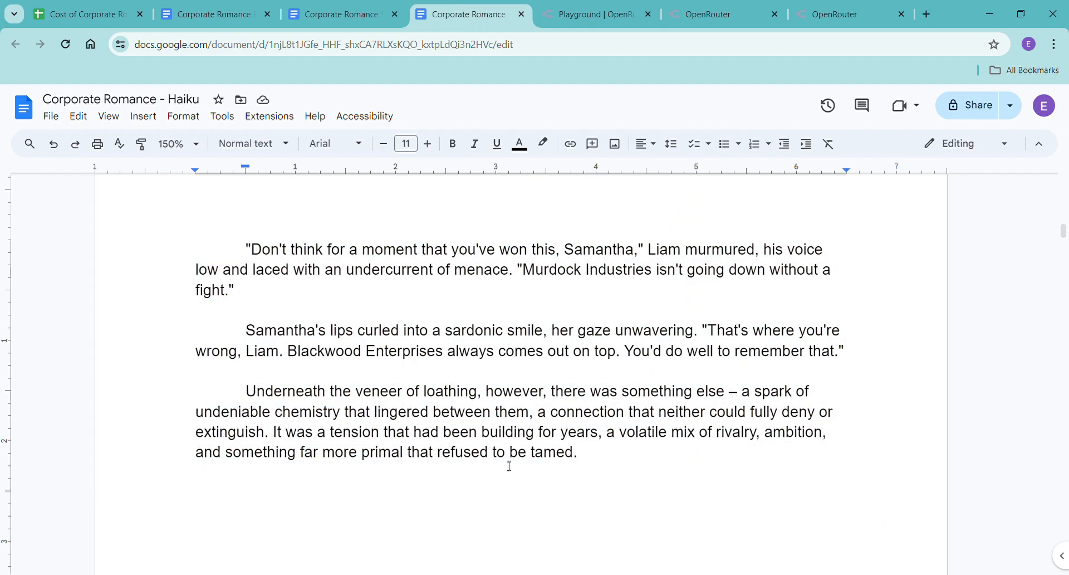
pyautogui.hotkey('ctrl', 'shift', 'c')
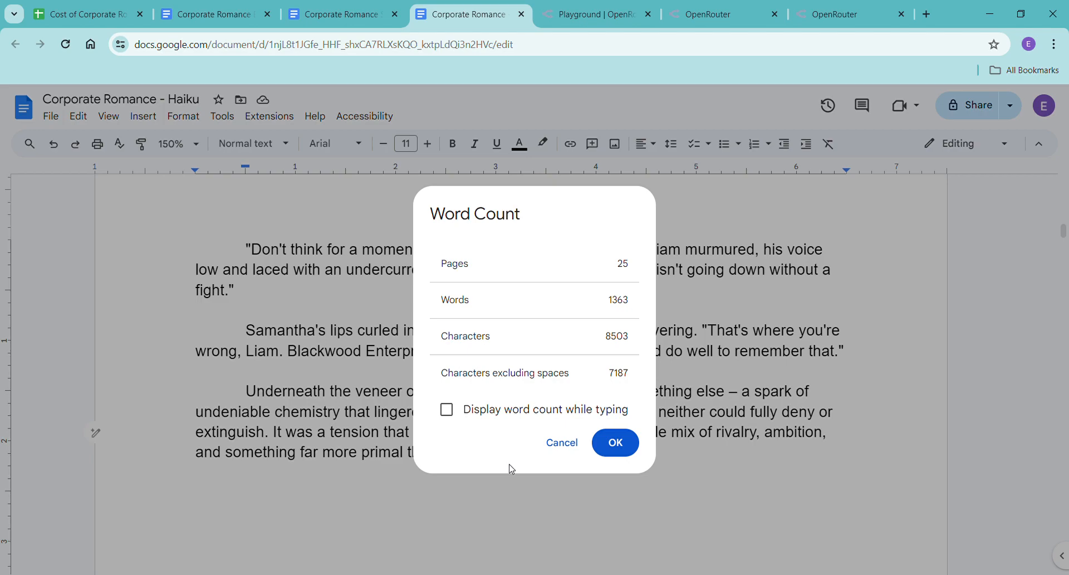
pyautogui.click(621, 442)
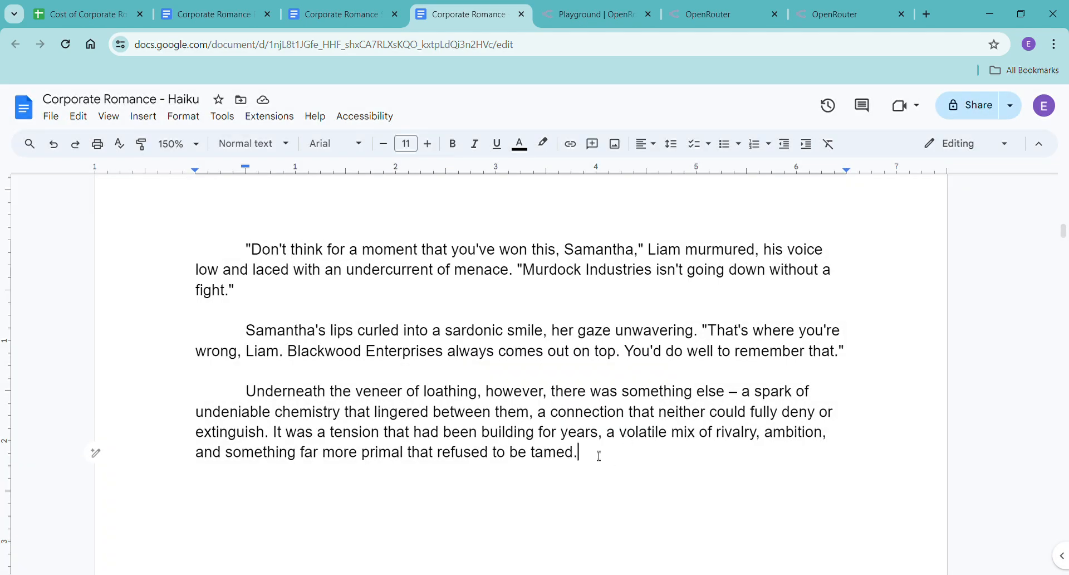
# Delete the previous draft from the Corporate Romance - Haiku document, keeping only the first "Chapter One" heading.
pyautogui.hotkey('ctrl', 'a')
pyautogui.scroll(5, 248, 202)
pyautogui.scroll(15, 248, 202)
pyautogui.scroll(10, 240, 169)
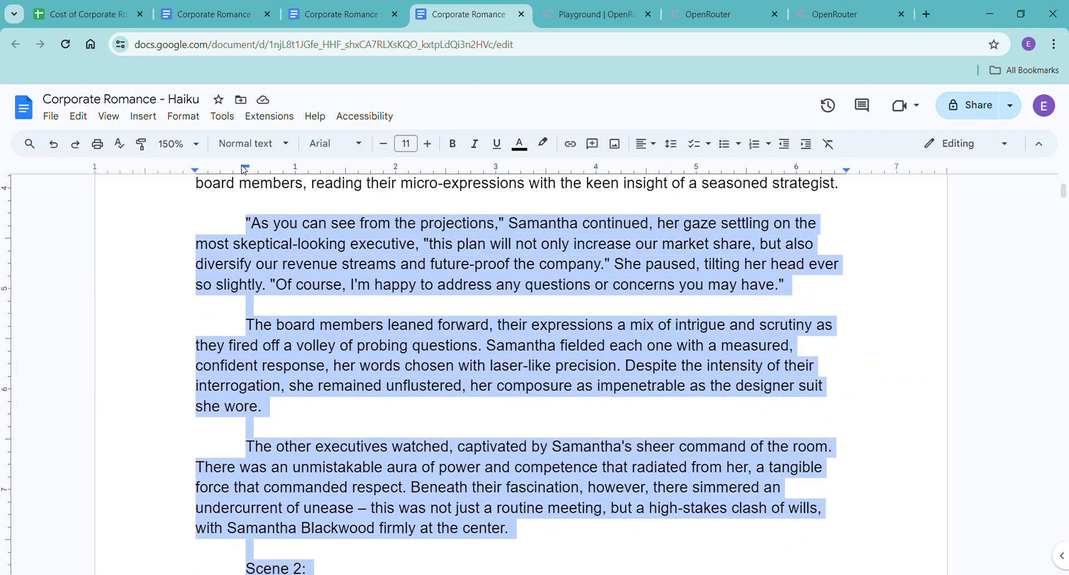
pyautogui.moveTo(244, 169); pyautogui.dragTo(250, 277)
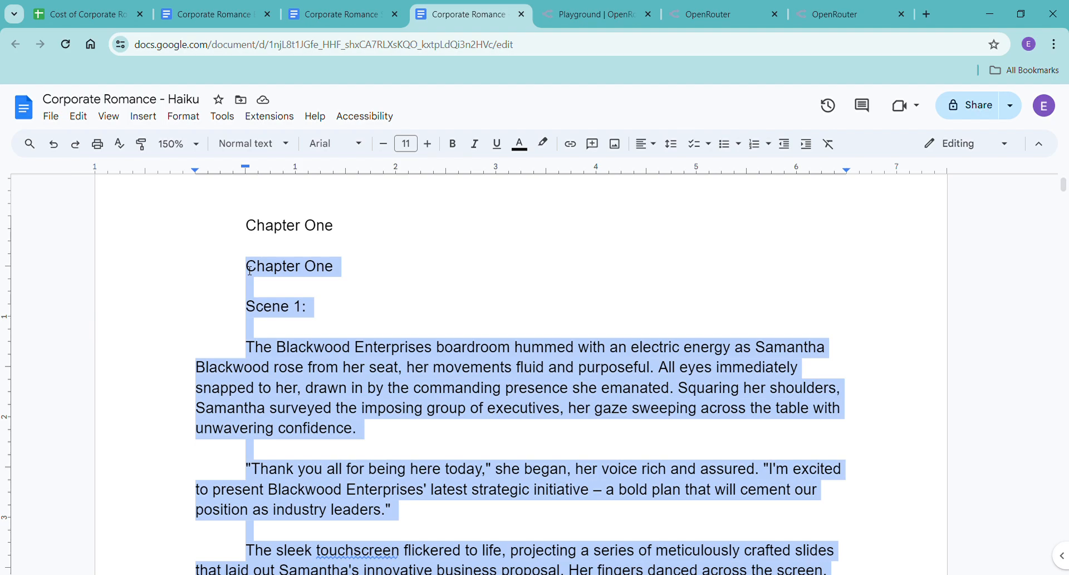
pyautogui.press('BackSpace')
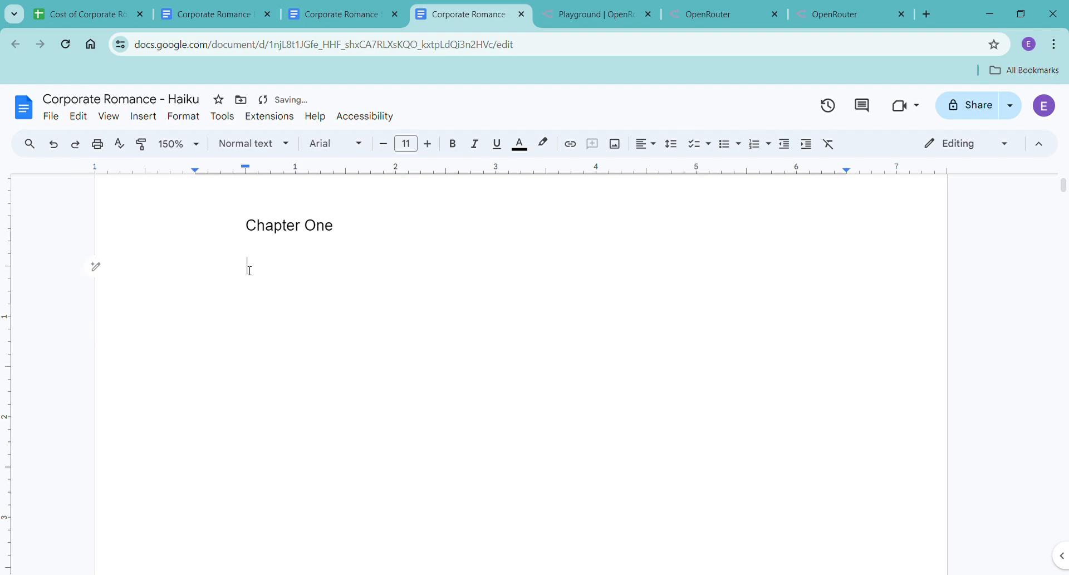
# Return to the playground and copy the newest Chapter One rewrite, from its heading through its closing paragraph.
pyautogui.click(597, 13)
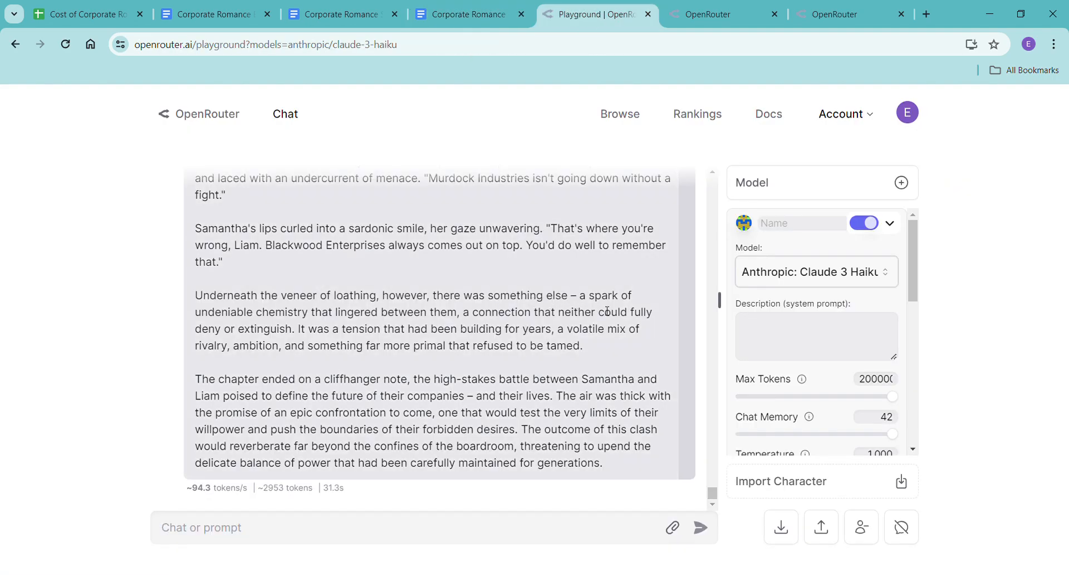
pyautogui.scroll(4, 540, 373)
pyautogui.scroll(12, 542, 378)
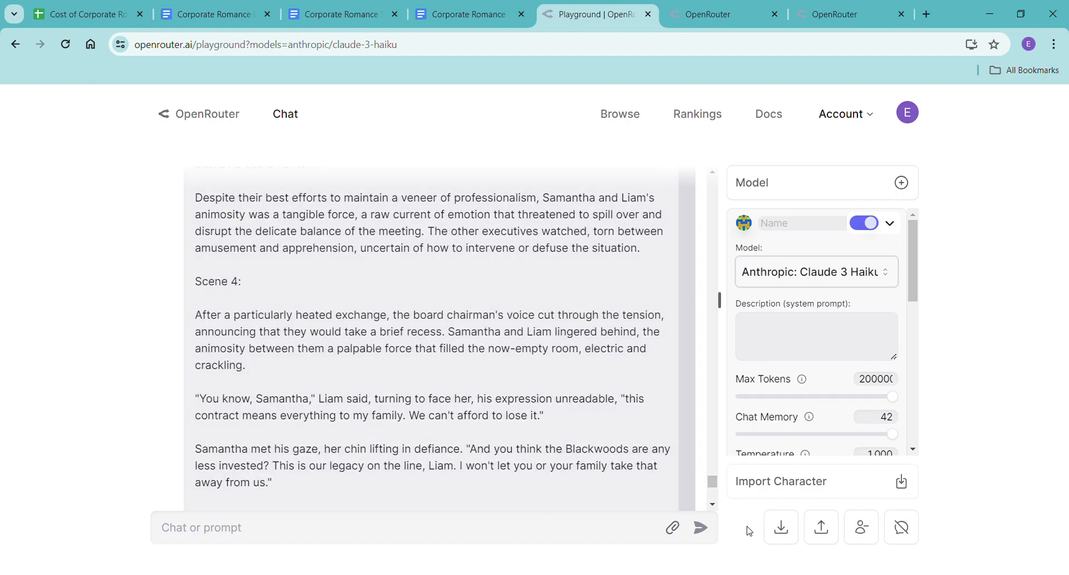
pyautogui.moveTo(713, 482); pyautogui.dragTo(712, 460)
pyautogui.click(171, 401)
# Paste the new rewrite without formatting below the Chapter One heading in the Haiku document and check the word count.
pyautogui.click(446, 14)
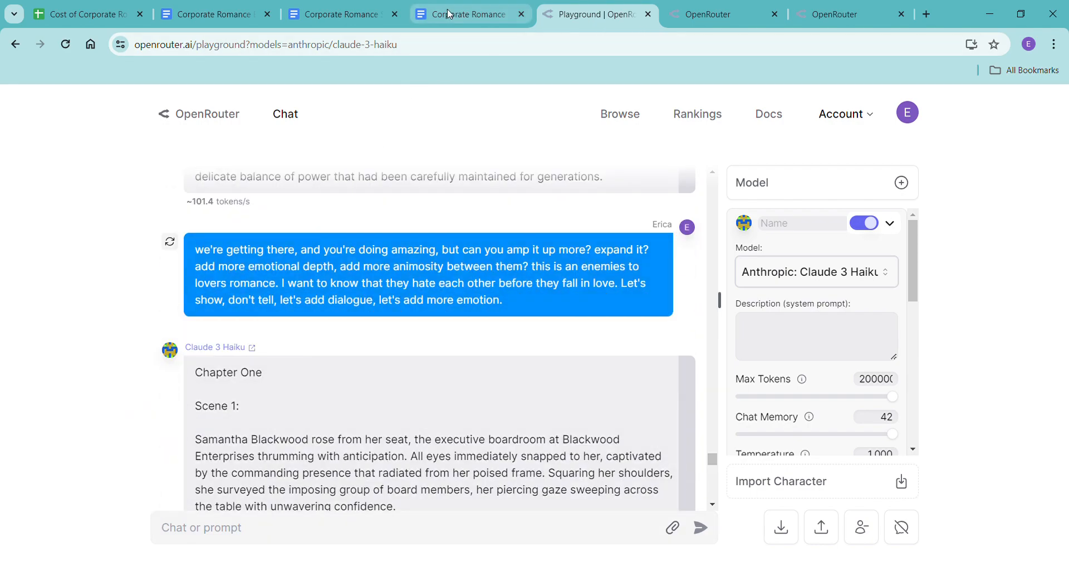
pyautogui.rightClick(255, 274)
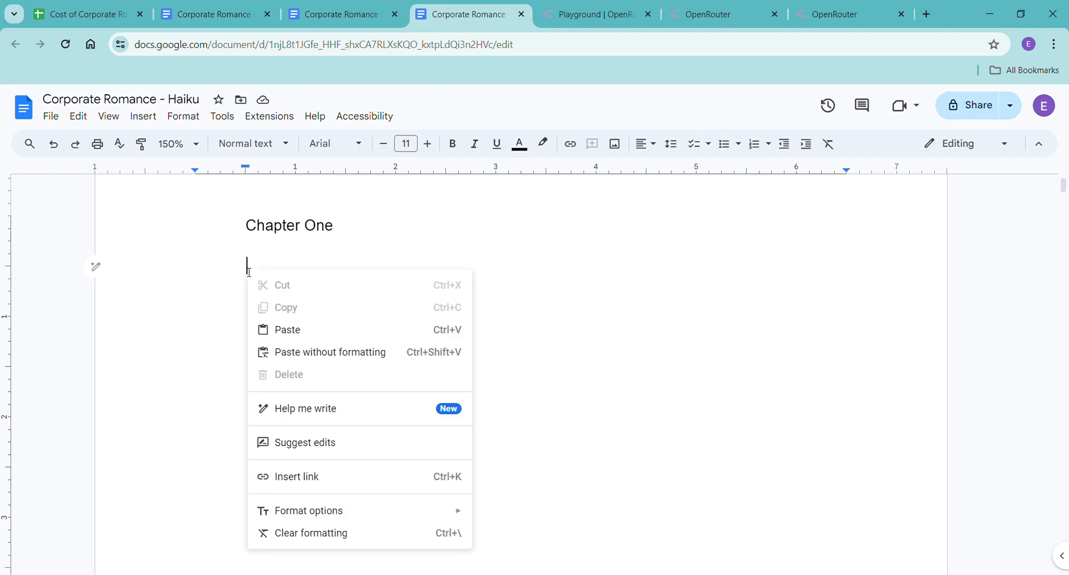
pyautogui.click(326, 353)
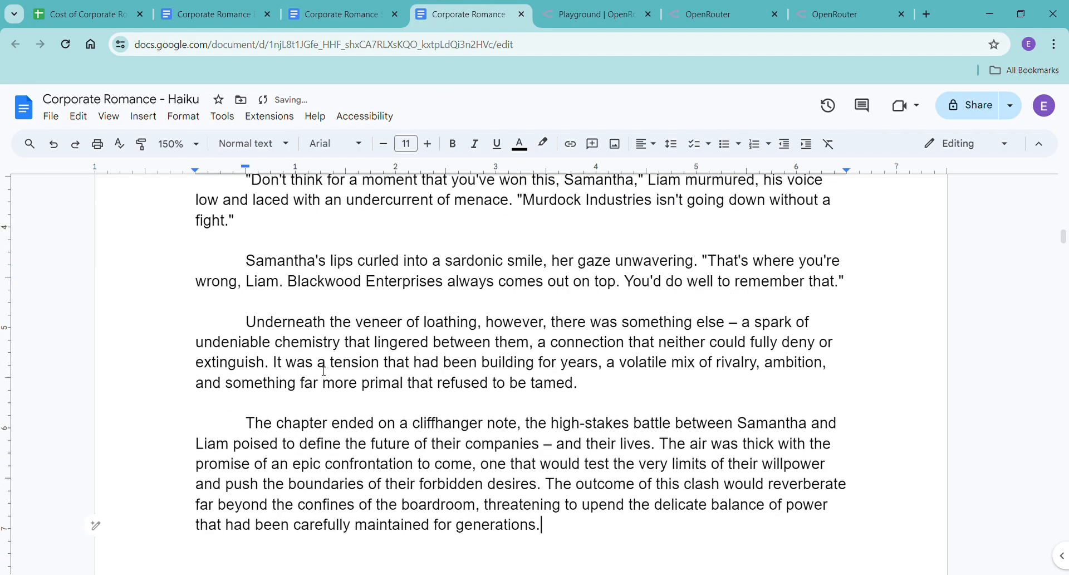
pyautogui.hotkey('ctrl', 'shift', 'c')
pyautogui.click(615, 442)
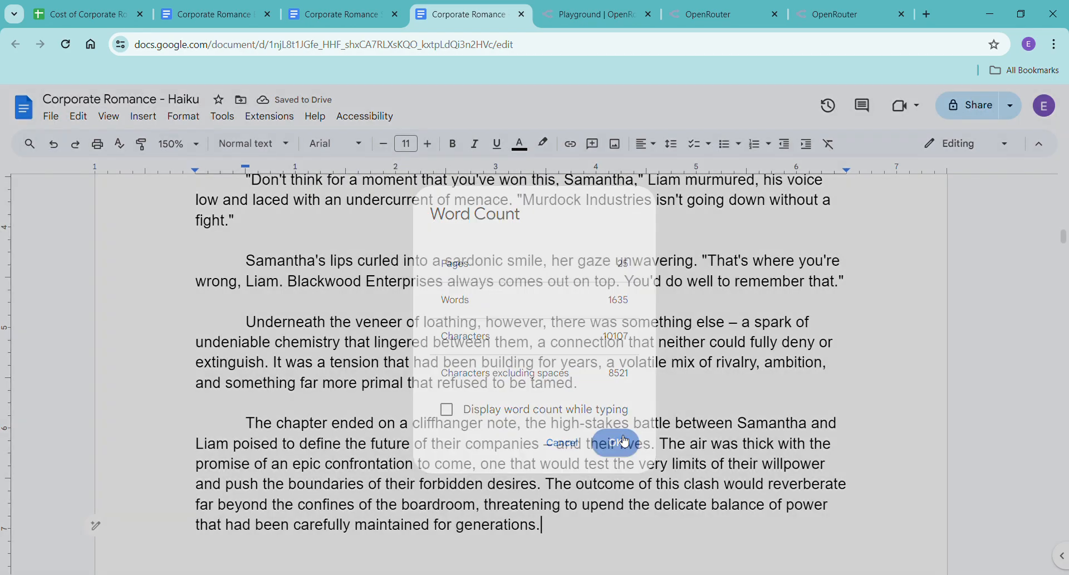
# Delete the pasted chapter's closing paragraph beginning "The chapter ended on a cliffhanger note" and look back over the scenes above it.
pyautogui.moveTo(237, 422); pyautogui.dragTo(576, 527)
pyautogui.press('BackSpace')
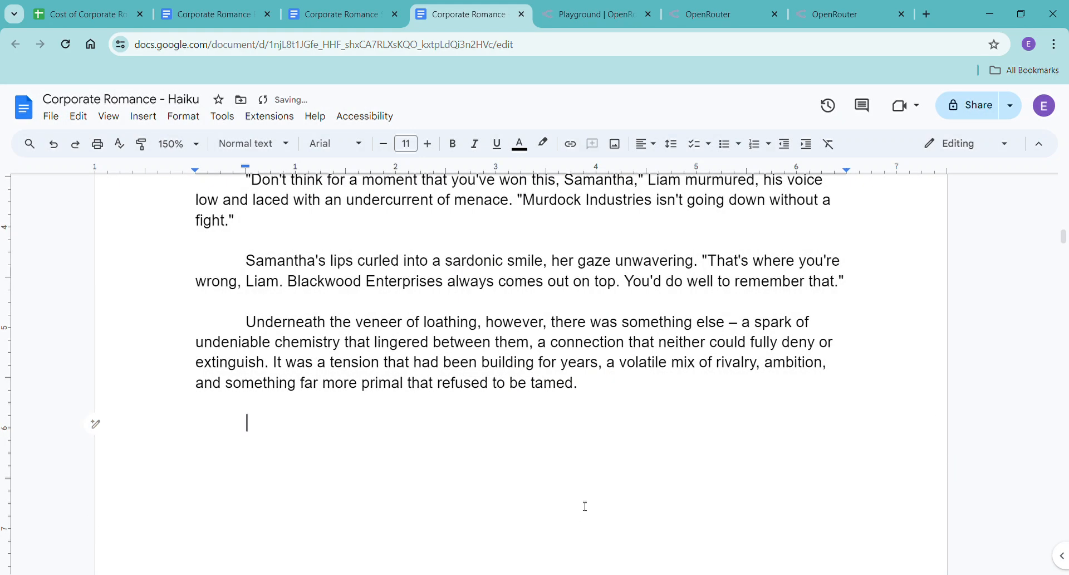
pyautogui.scroll(12, 587, 465)
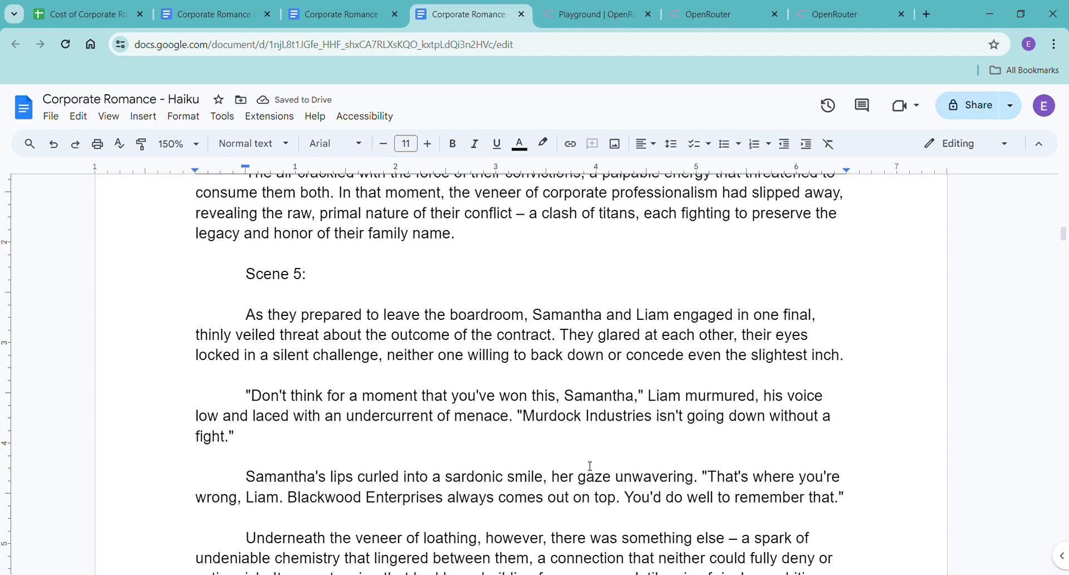
pyautogui.scroll(20, 589, 465)
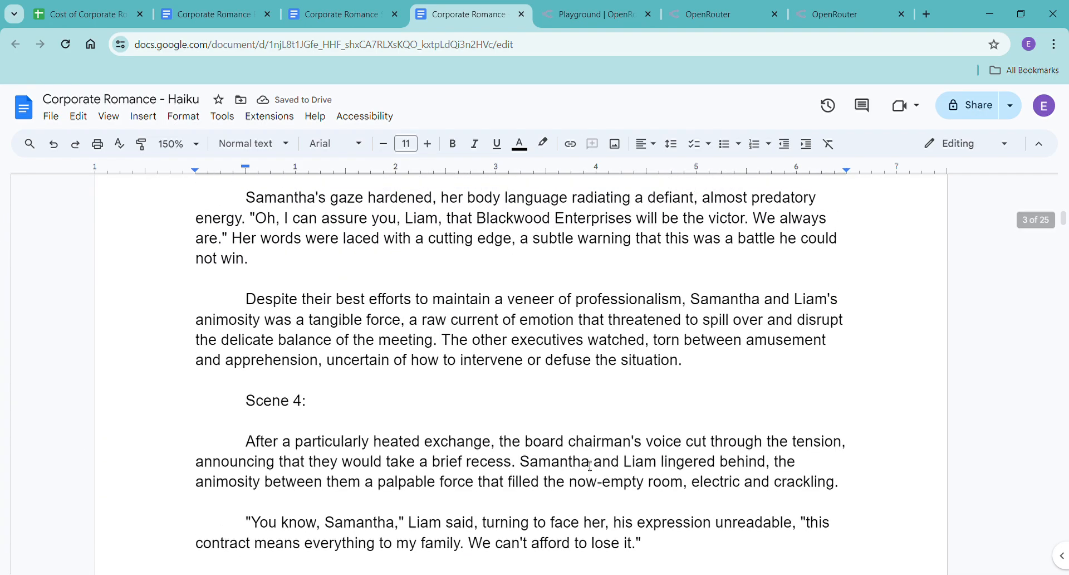
# Switch to the OpenRouter playground and send "better, can you expand it again? more sensory details, more dialogue, more anger, more emotion".
pyautogui.click(594, 14)
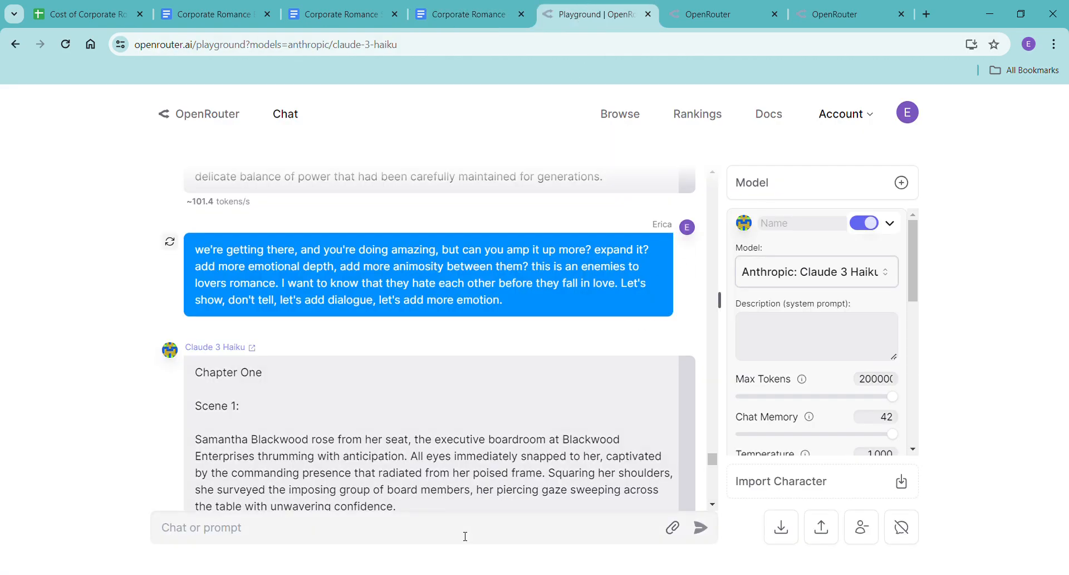
pyautogui.write('better, cna you')
pyautogui.press('BackSpace')
pyautogui.press('BackSpace')
pyautogui.press('BackSpace')
pyautogui.press('BackSpace')
pyautogui.write('an you exp')
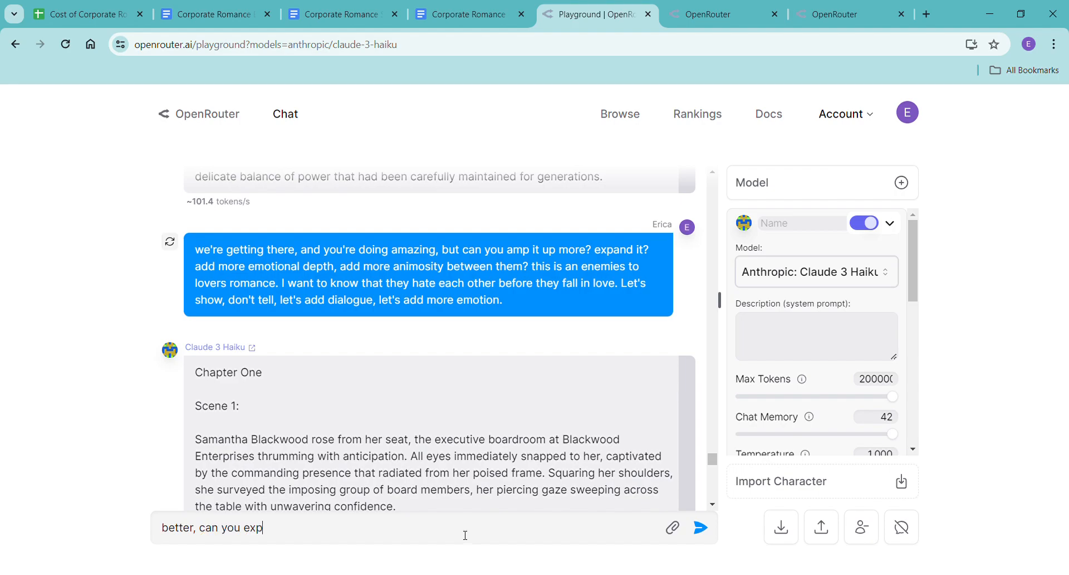
pyautogui.write('and it again? more senso')
pyautogui.press('BackSpace')
pyautogui.write('sory details')
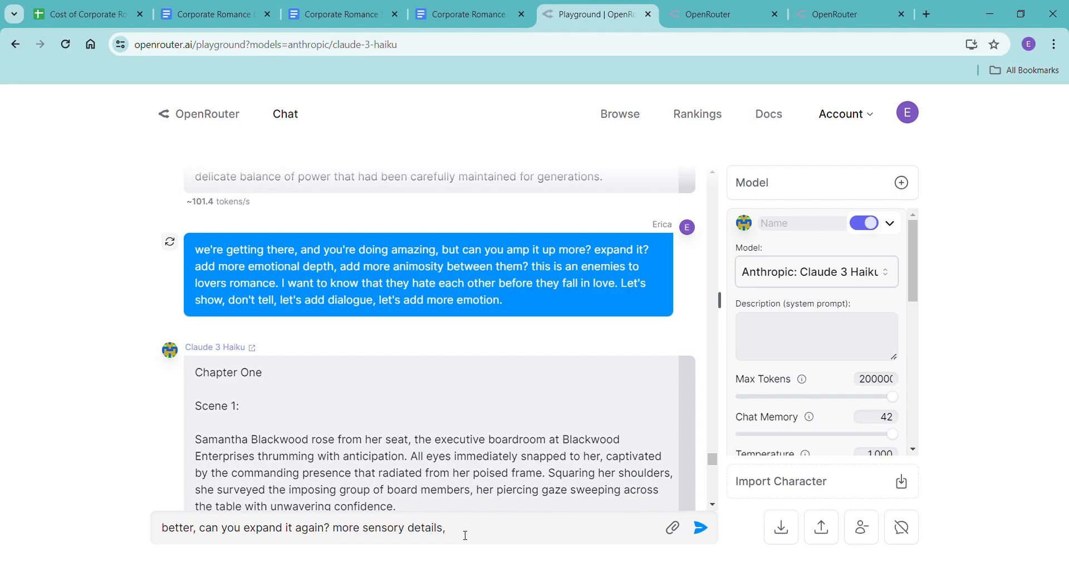
pyautogui.write(', more dialogue, more anger, more')
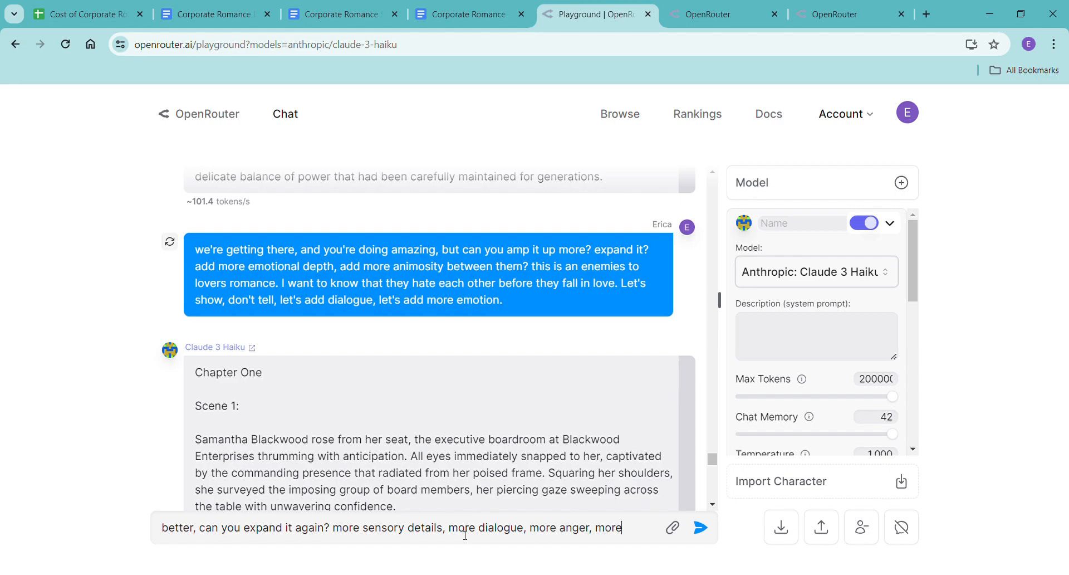
pyautogui.write(' emotion')
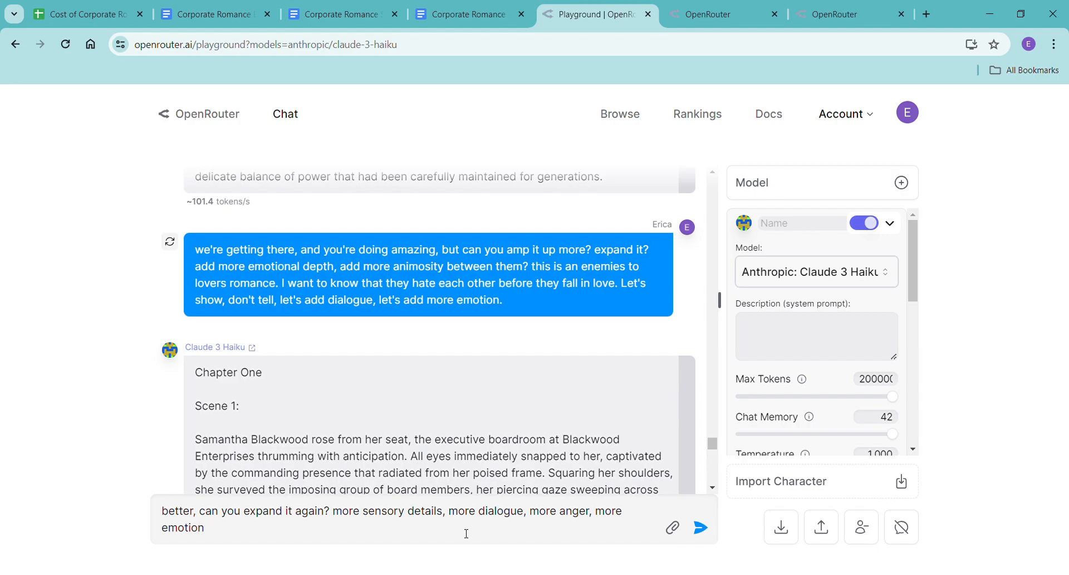
pyautogui.press('Return')
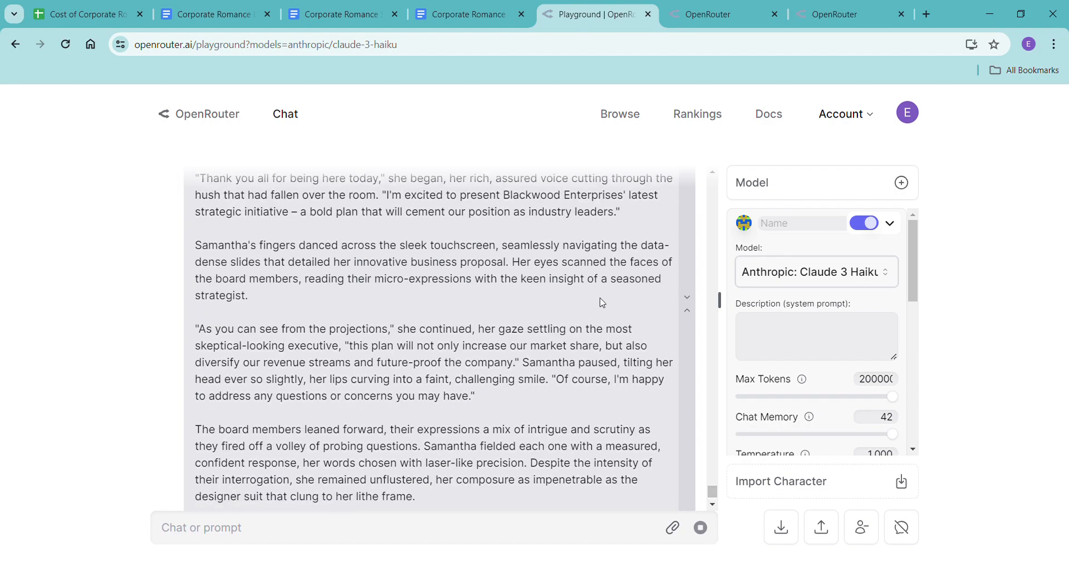
pyautogui.scroll(15, 604, 302)
pyautogui.scroll(6, 606, 304)
pyautogui.scroll(-6, 611, 296)
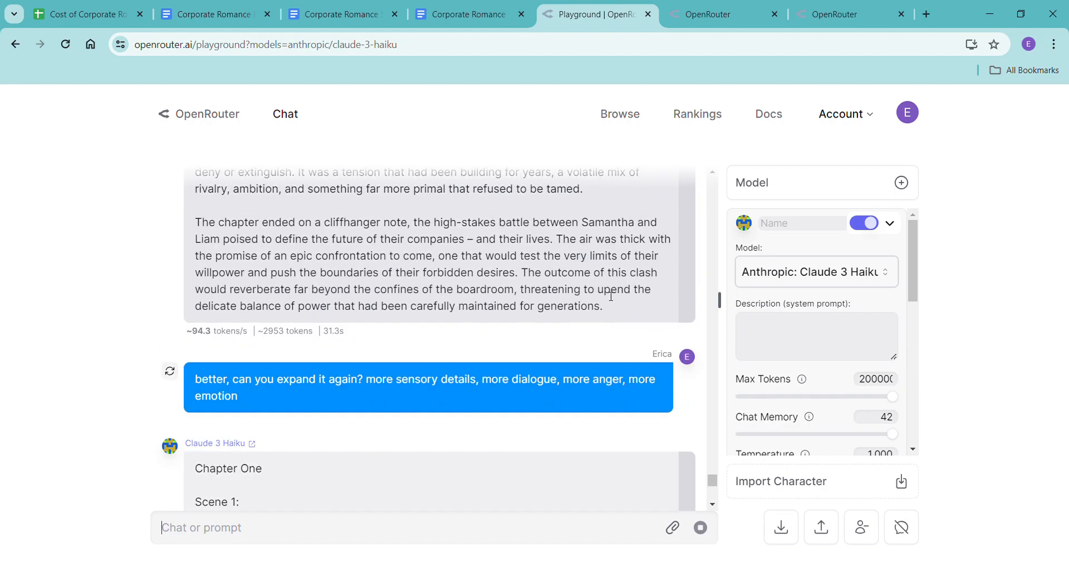
pyautogui.scroll(-15, 611, 297)
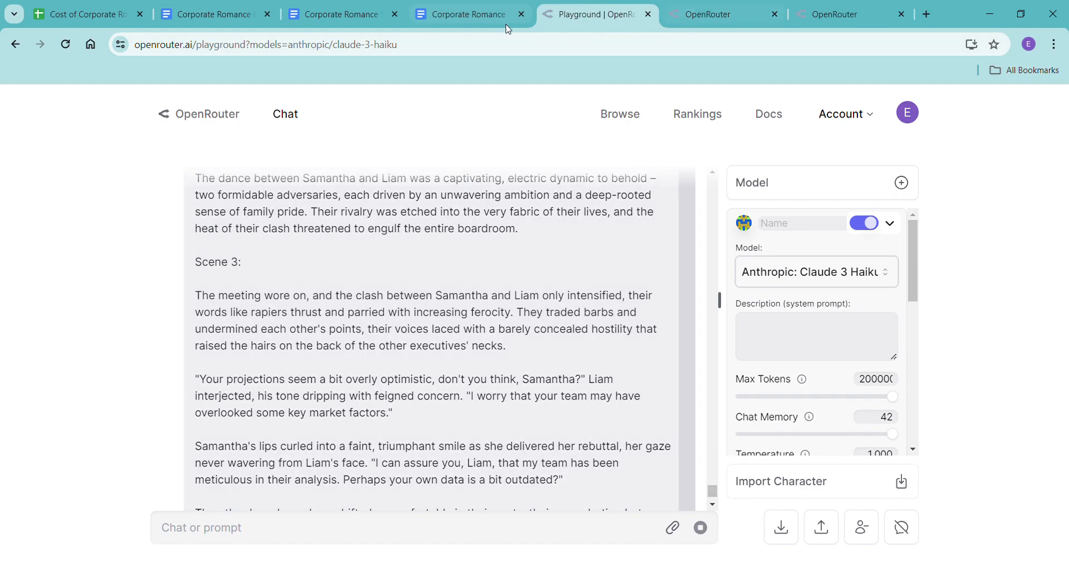
# Switch to the Corporate Romance - Haiku document and delete the old draft, keeping only the first "Chapter One" heading.
pyautogui.click(457, 17)
pyautogui.click(393, 362)
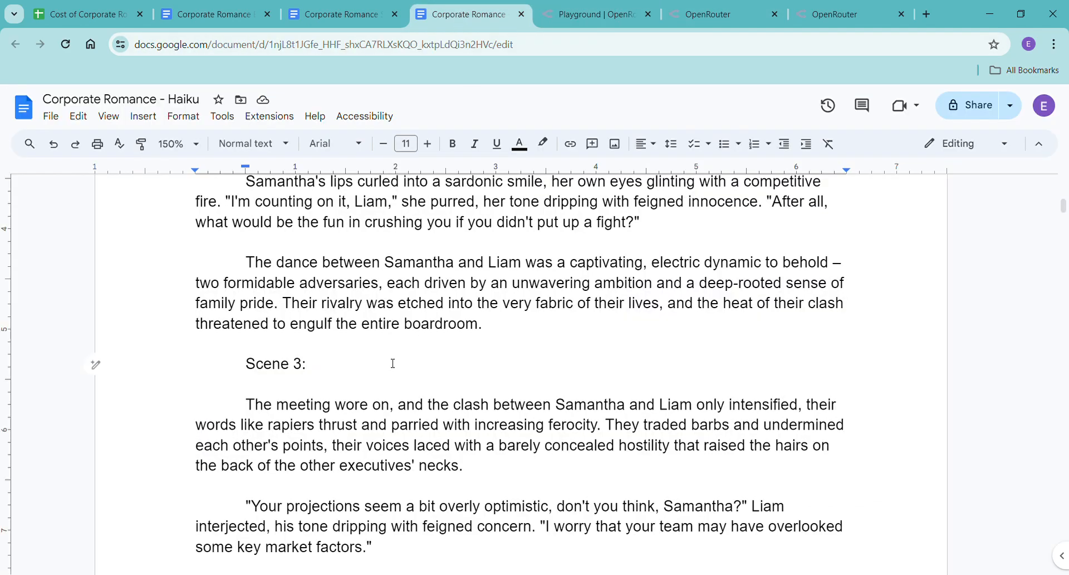
pyautogui.scroll(-5, 437, 501)
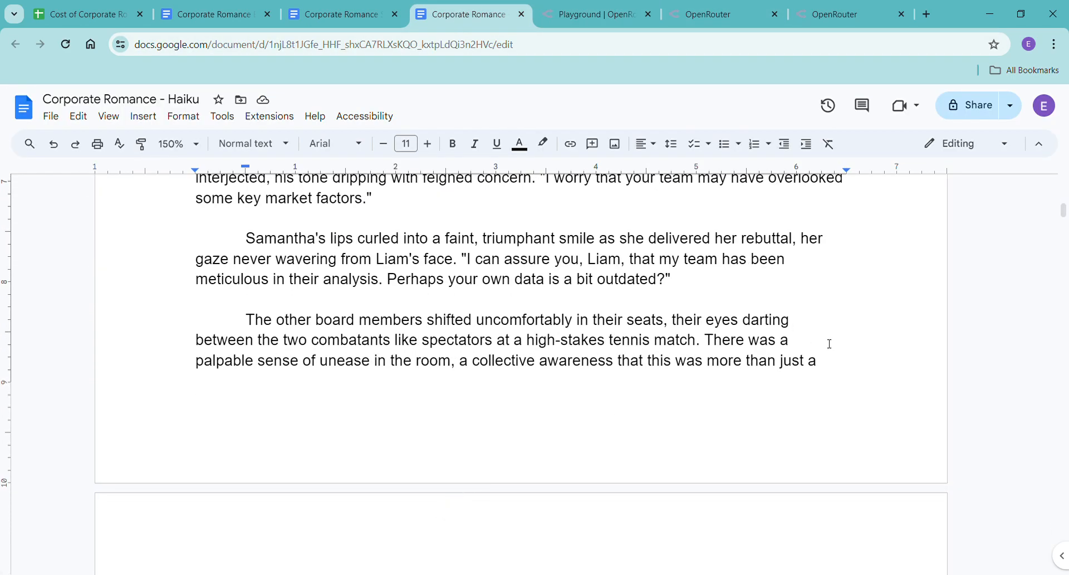
pyautogui.scroll(-10, 577, 454)
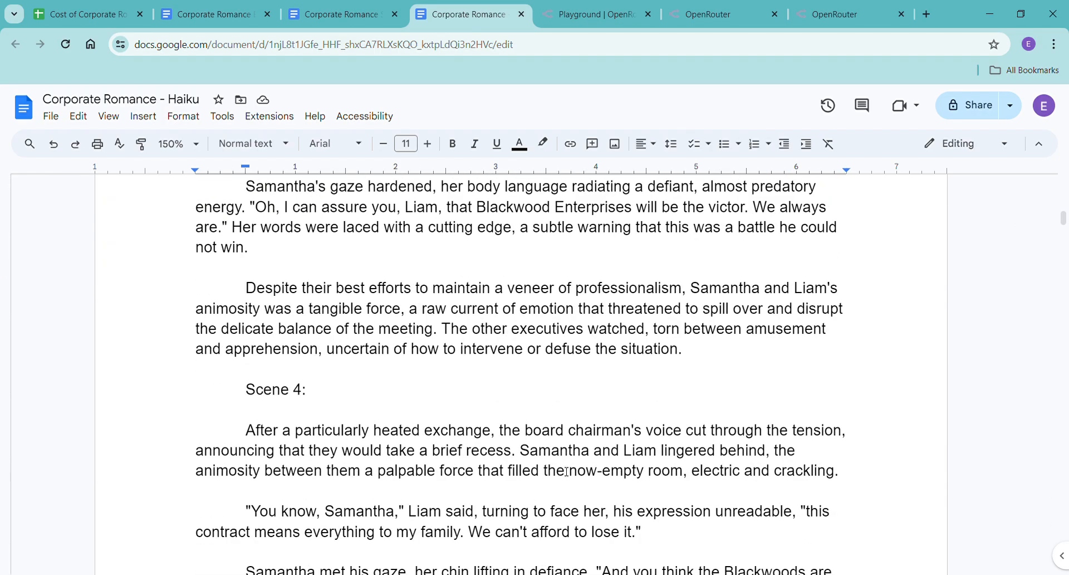
pyautogui.scroll(-12, 567, 467)
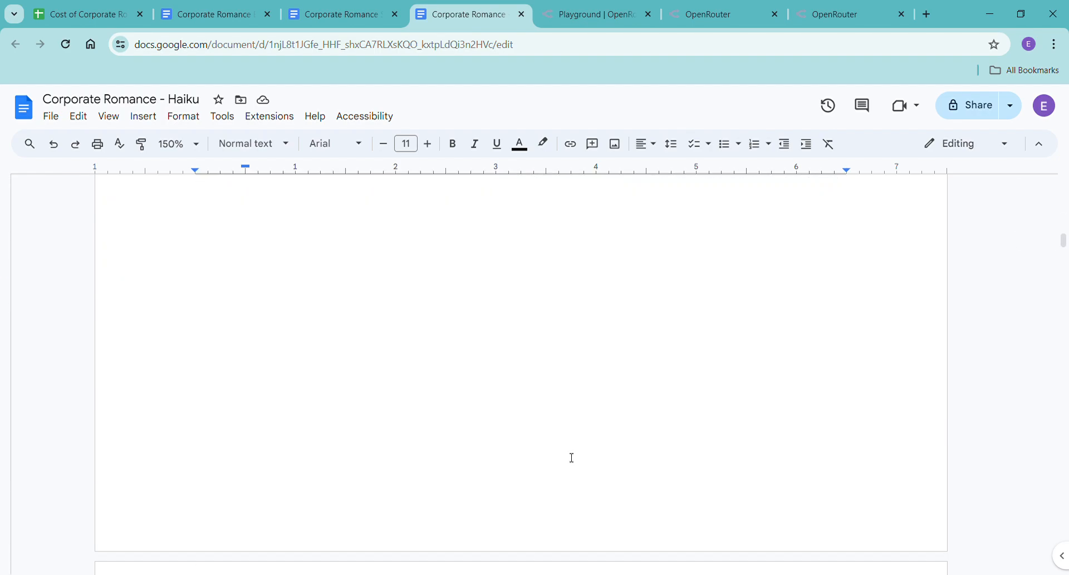
pyautogui.moveTo(596, 325); pyautogui.dragTo(194, 310)
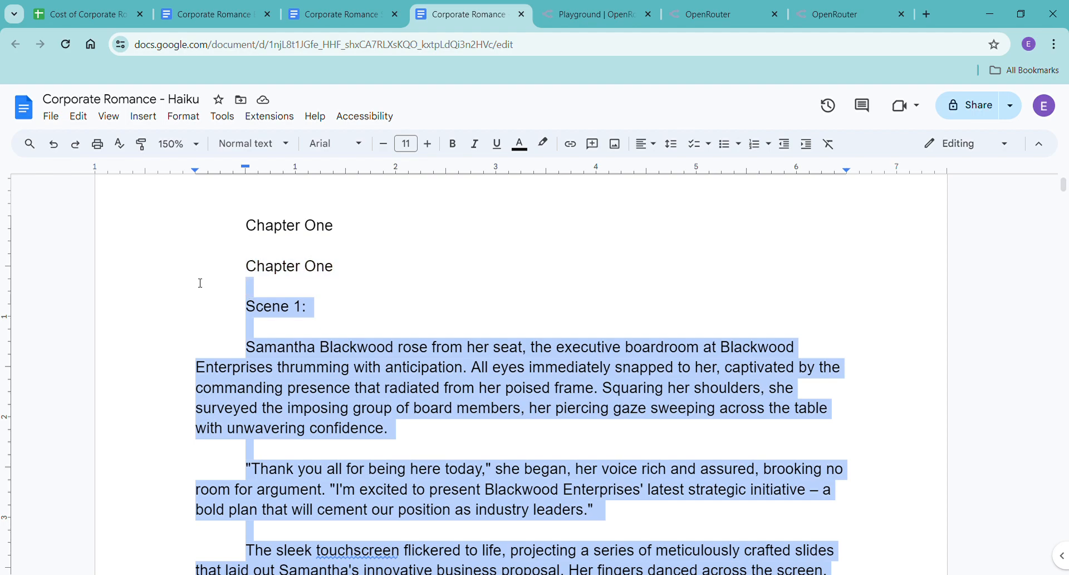
pyautogui.press('BackSpace')
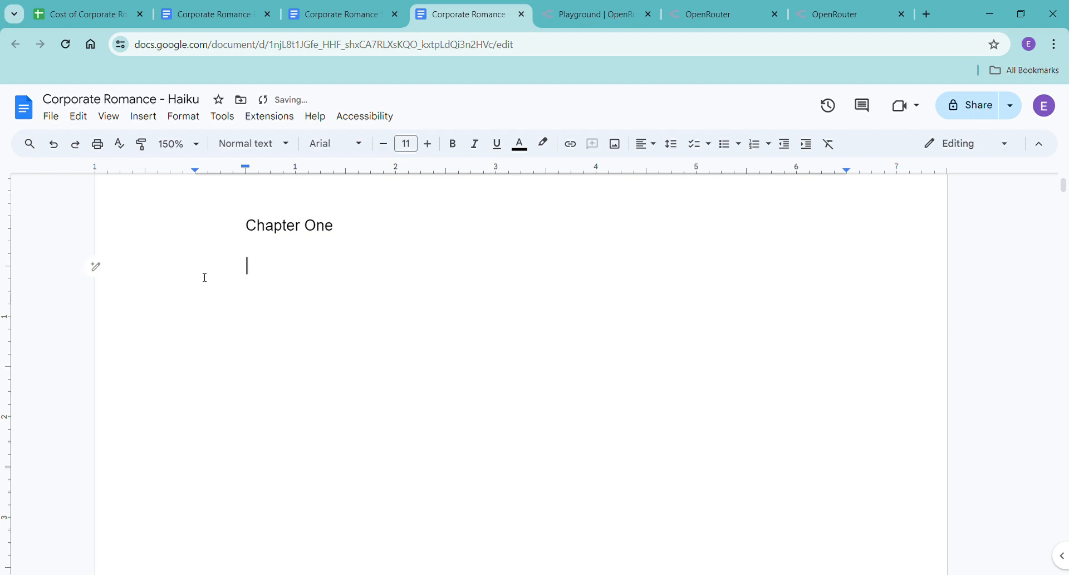
# Return to the playground and copy Claude 3 Haiku's full reply to the latest expansion request.
pyautogui.click(590, 14)
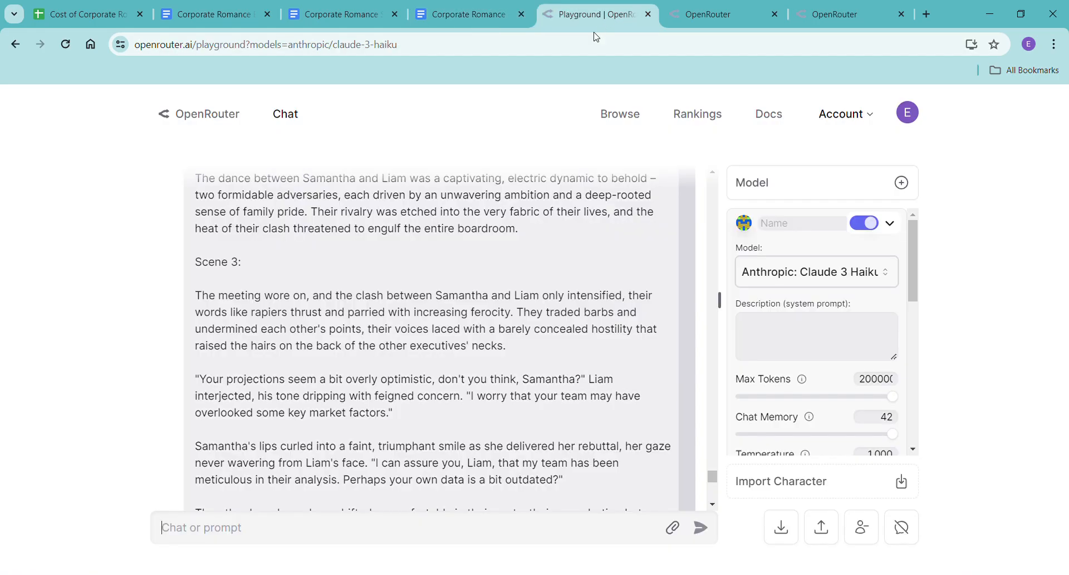
pyautogui.scroll(-15, 428, 400)
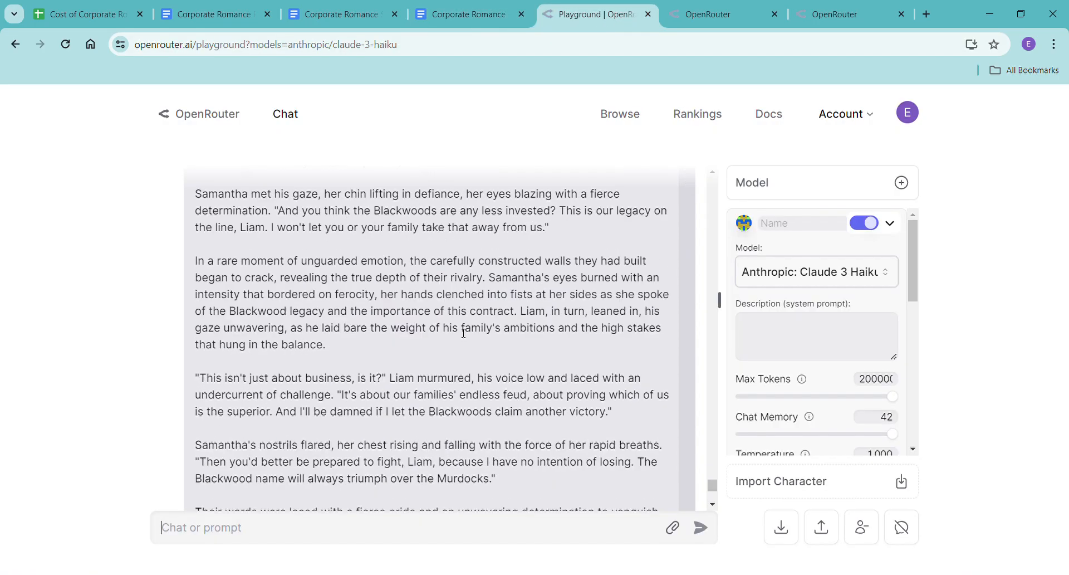
pyautogui.scroll(-3, 464, 333)
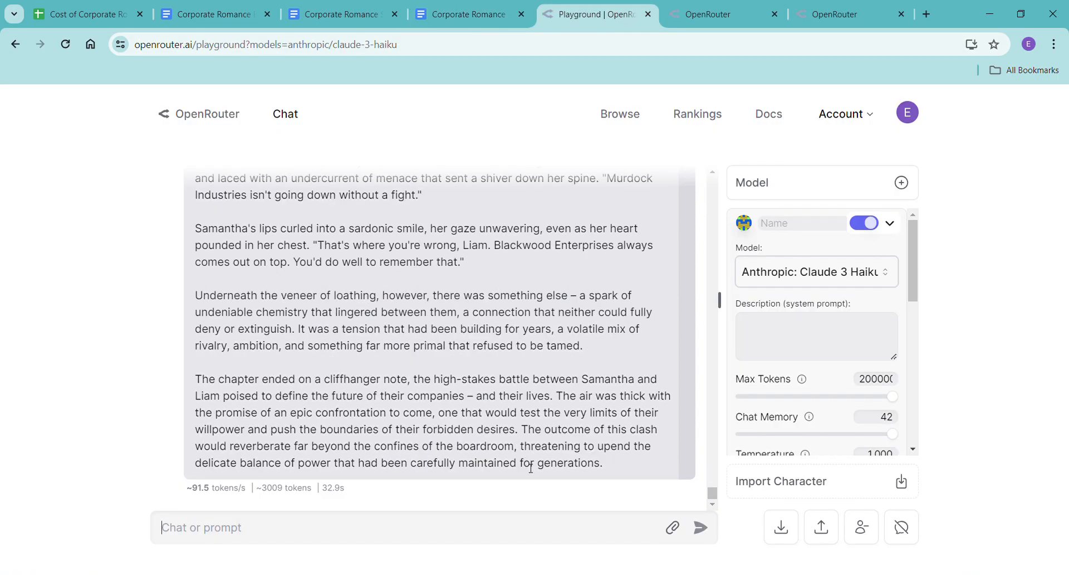
pyautogui.scroll(20, 522, 462)
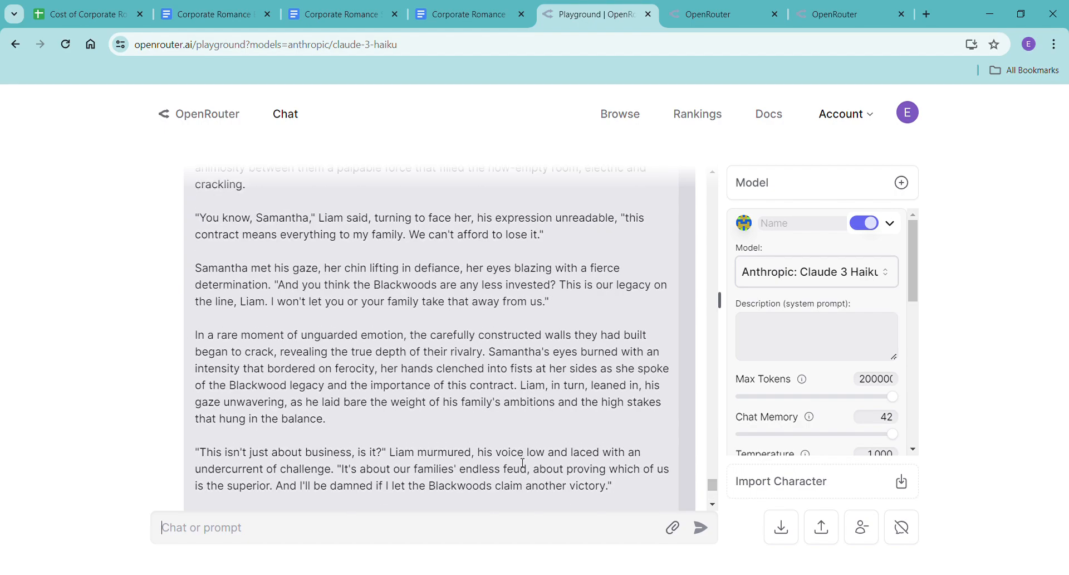
pyautogui.scroll(10, 522, 463)
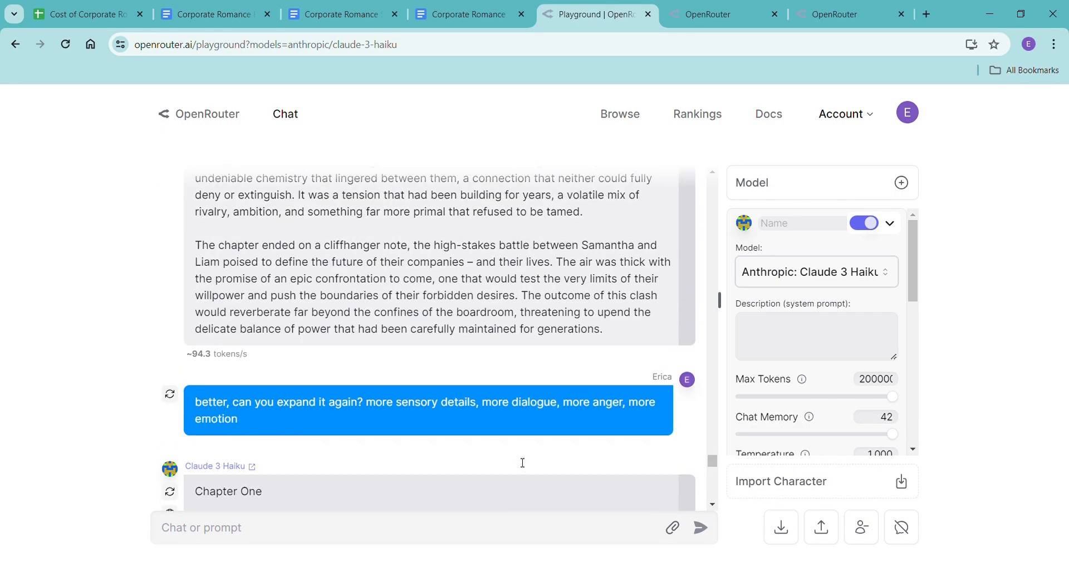
pyautogui.scroll(-5, 527, 454)
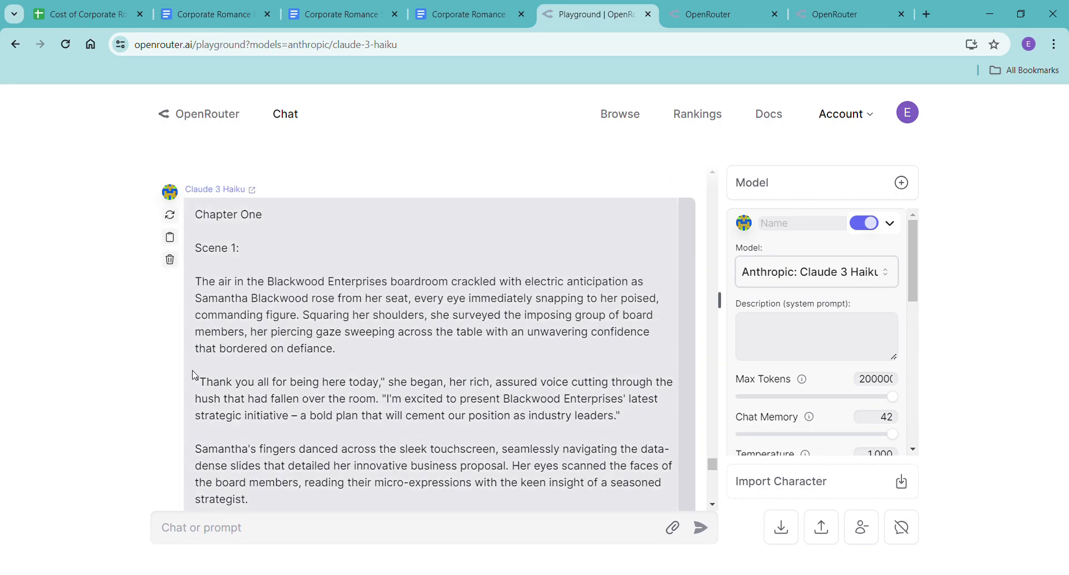
pyautogui.click(174, 242)
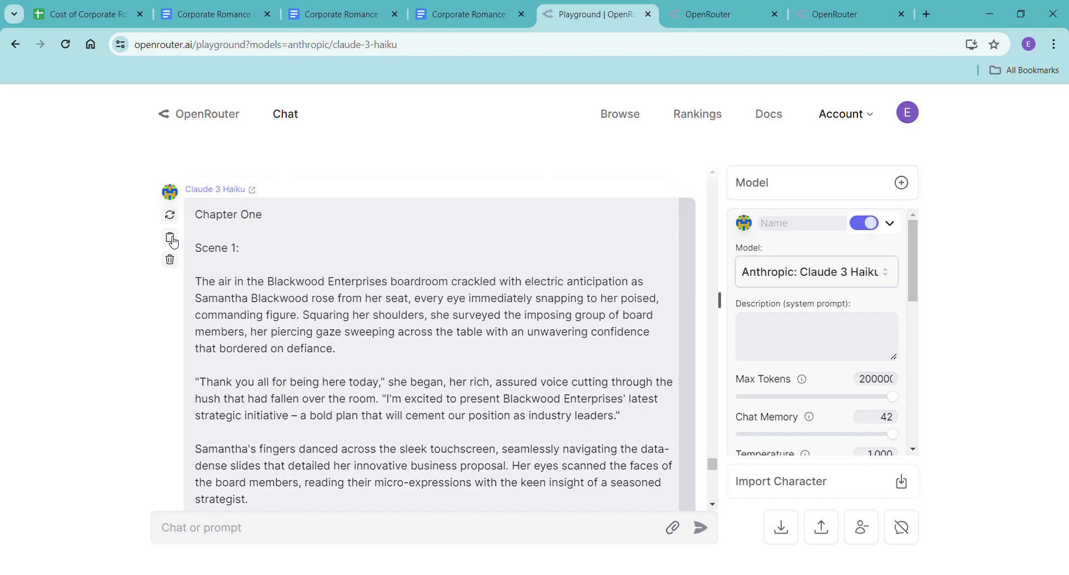
# Try pasting the copied reply without formatting below the Chapter One heading in the Haiku document and check the word count.
pyautogui.click(495, 25)
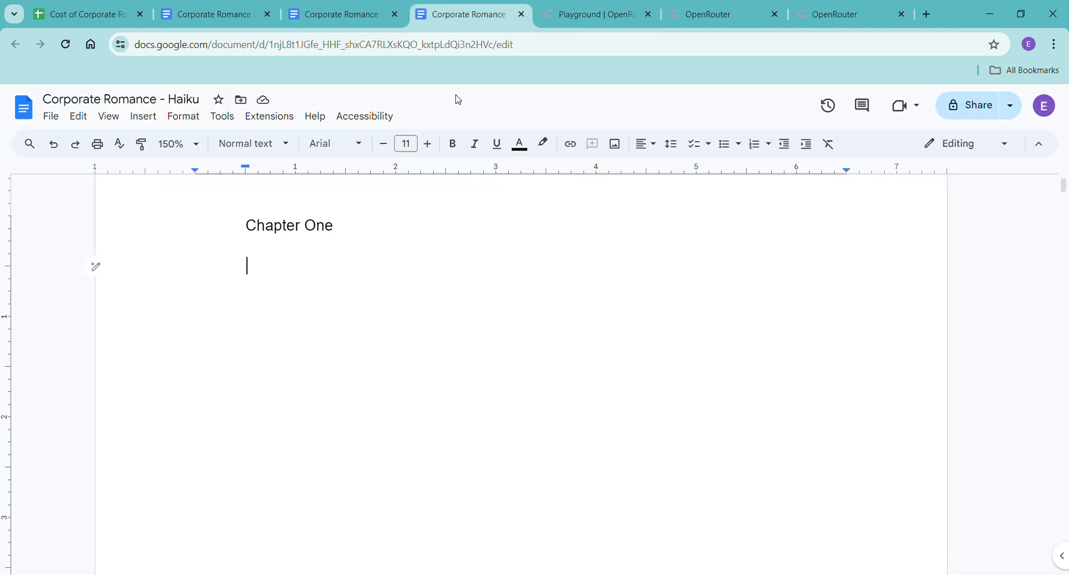
pyautogui.rightClick(261, 268)
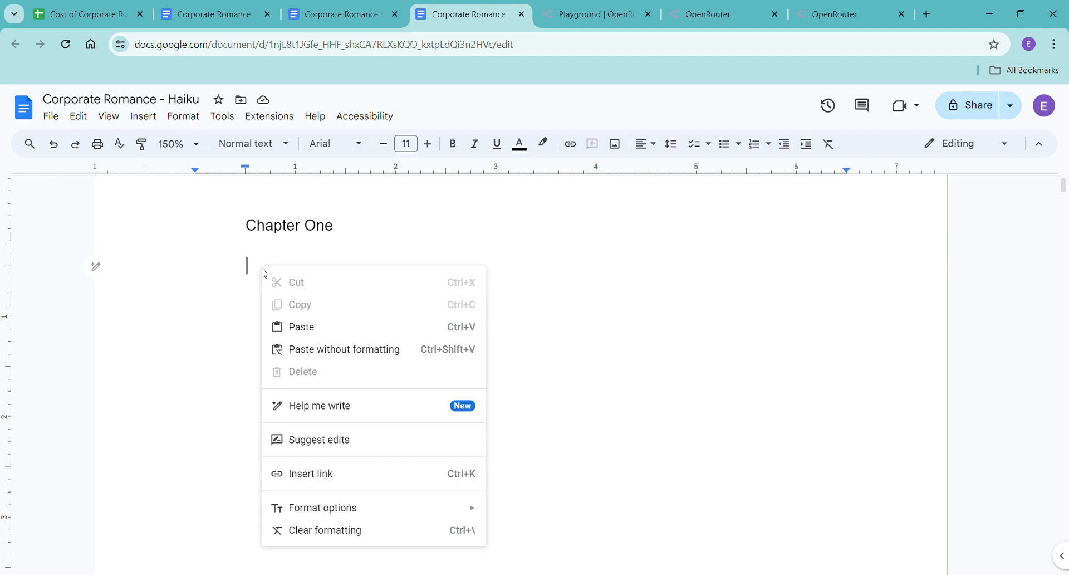
pyautogui.click(326, 349)
pyautogui.hotkey('ctrl', 'shift', 'c')
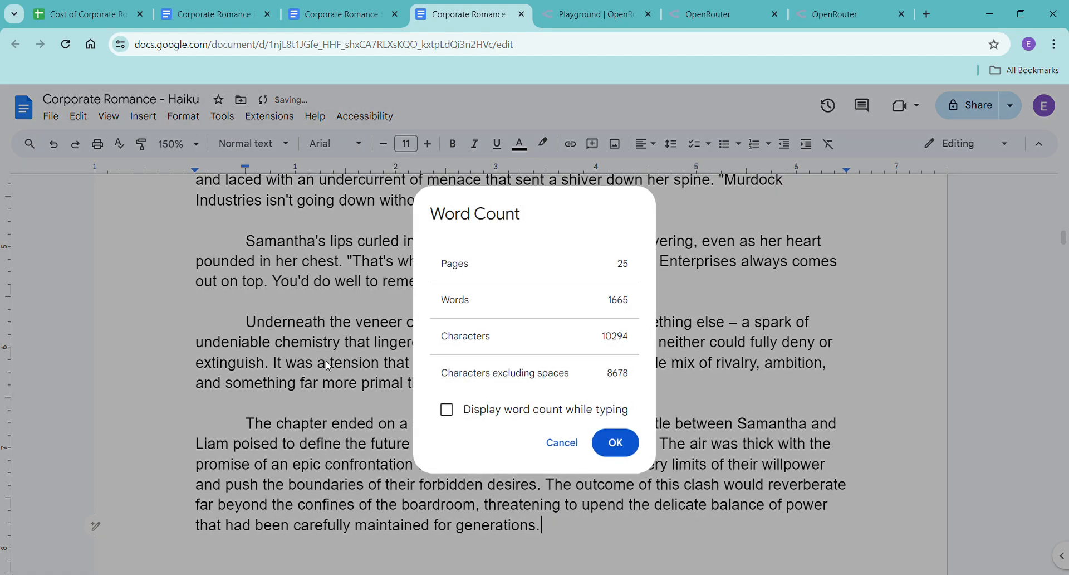
pyautogui.click(615, 442)
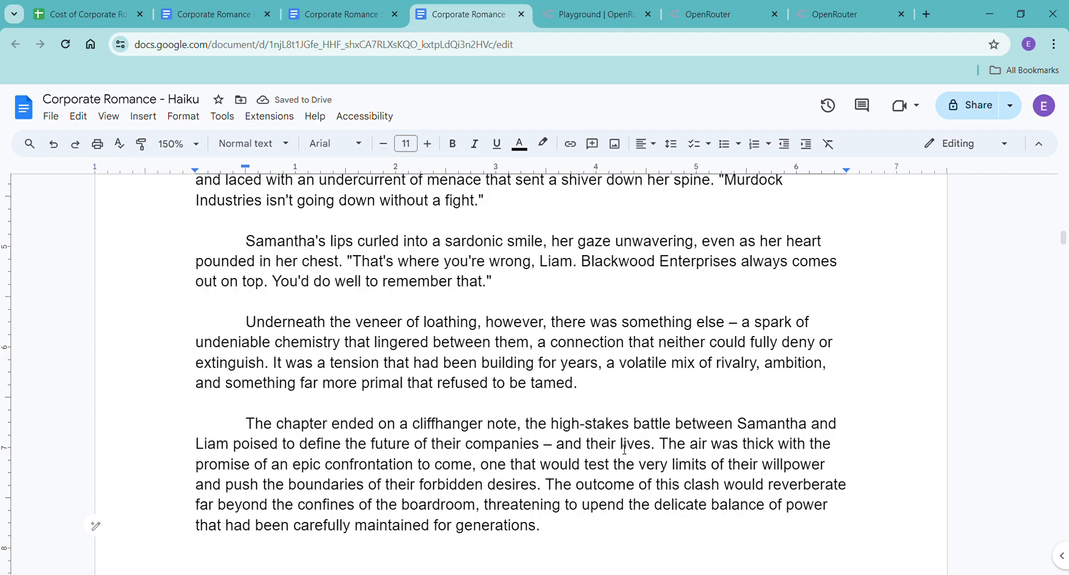
pyautogui.hotkey('ctrl', 'z')
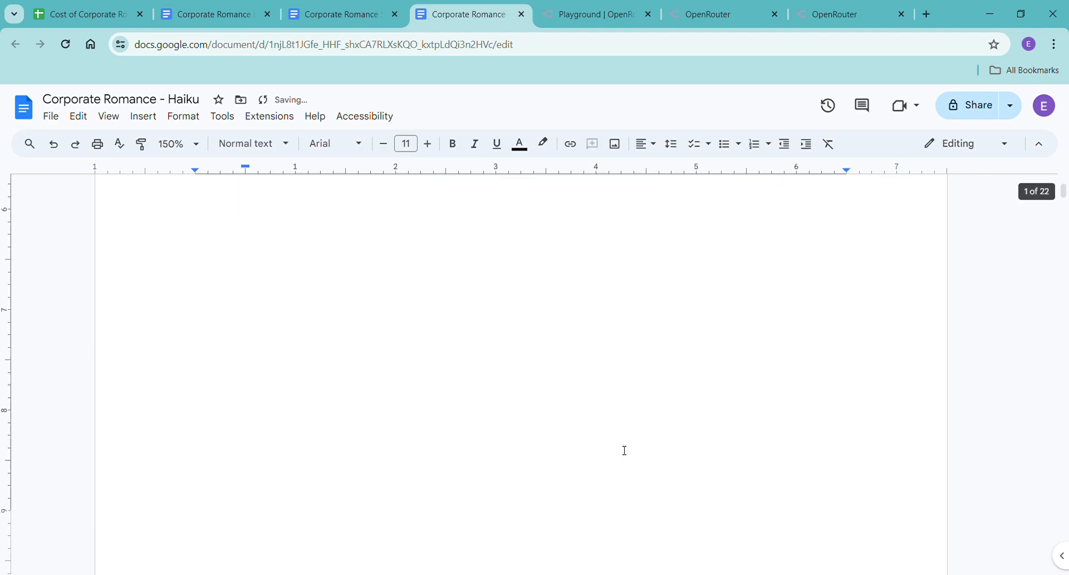
# Look over the newest rewrite in the playground and the previous version's ending, and glance at the OpenRouter activity page.
pyautogui.click(604, 14)
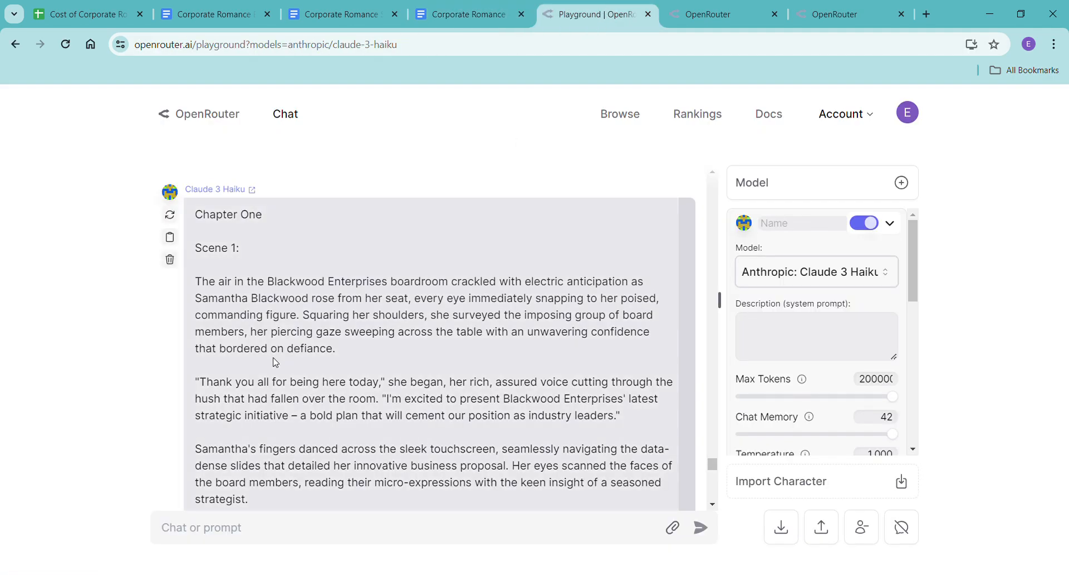
pyautogui.scroll(-6, 267, 364)
pyautogui.scroll(-15, 278, 363)
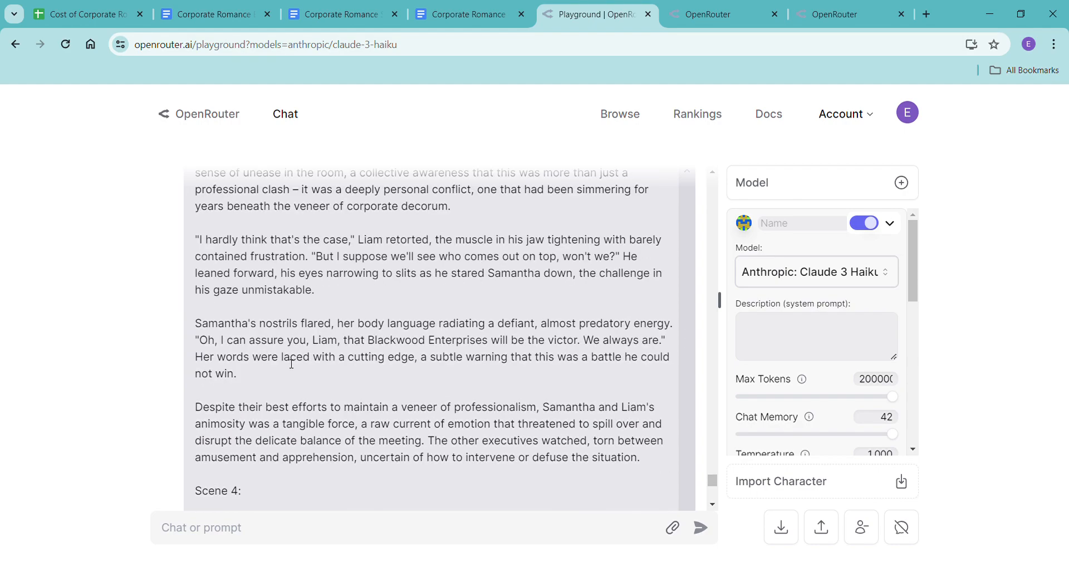
pyautogui.scroll(-8, 292, 364)
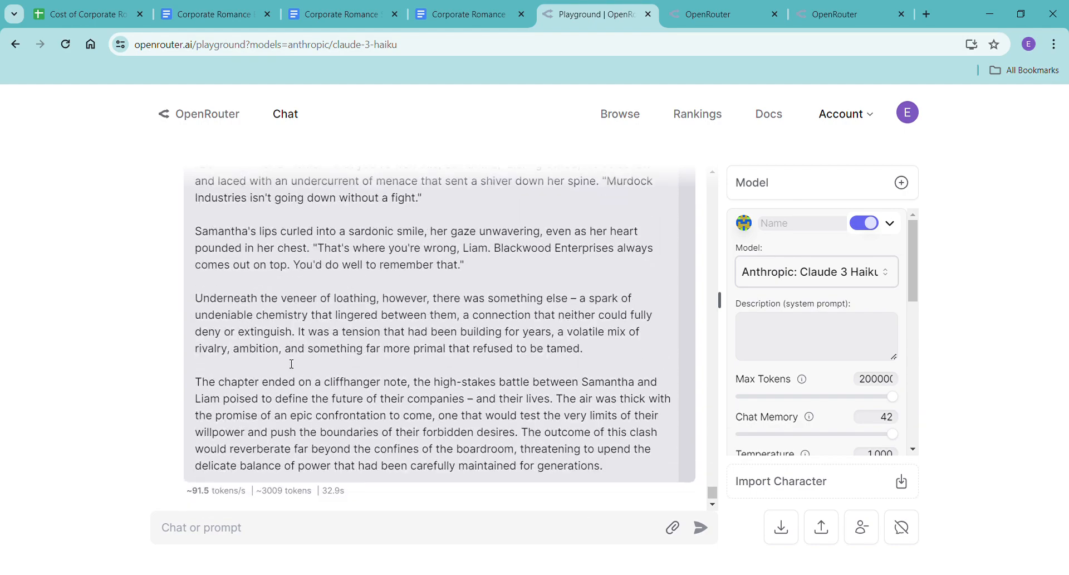
pyautogui.scroll(4, 289, 363)
pyautogui.scroll(2, 288, 363)
pyautogui.scroll(-3, 289, 363)
pyautogui.scroll(15, 288, 363)
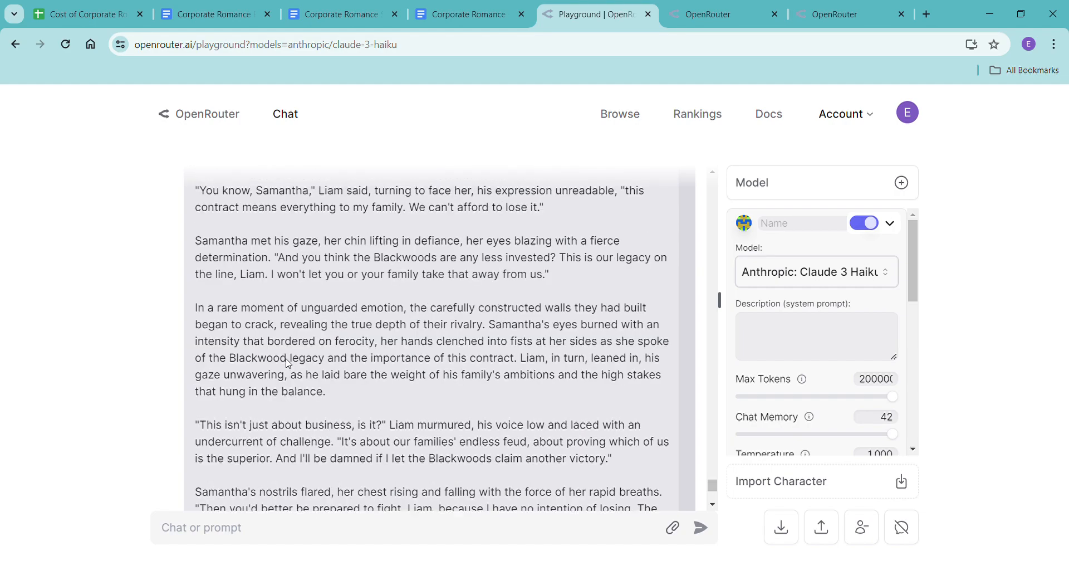
pyautogui.scroll(10, 284, 373)
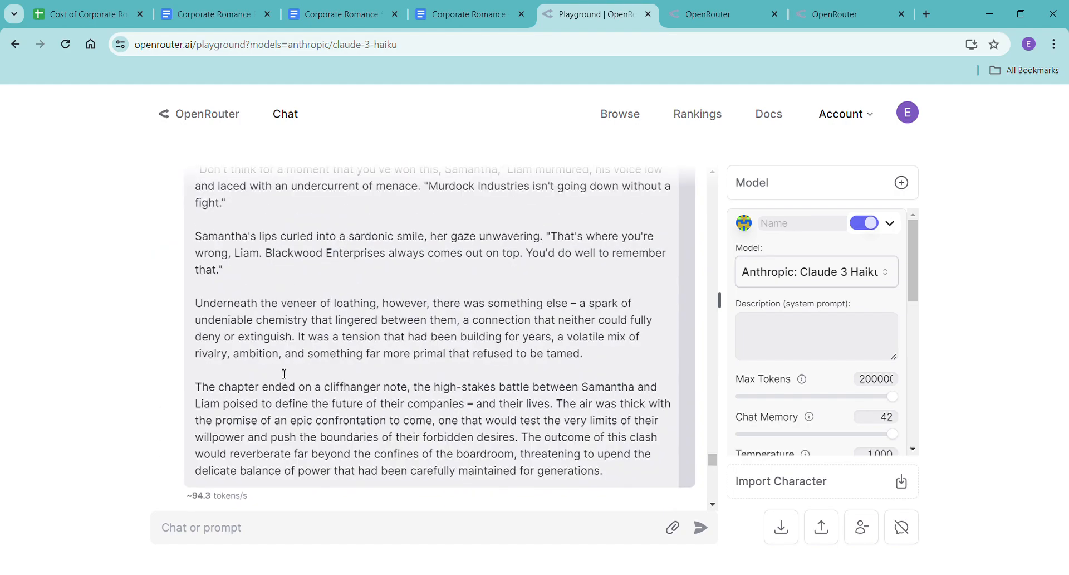
pyautogui.scroll(-3, 287, 376)
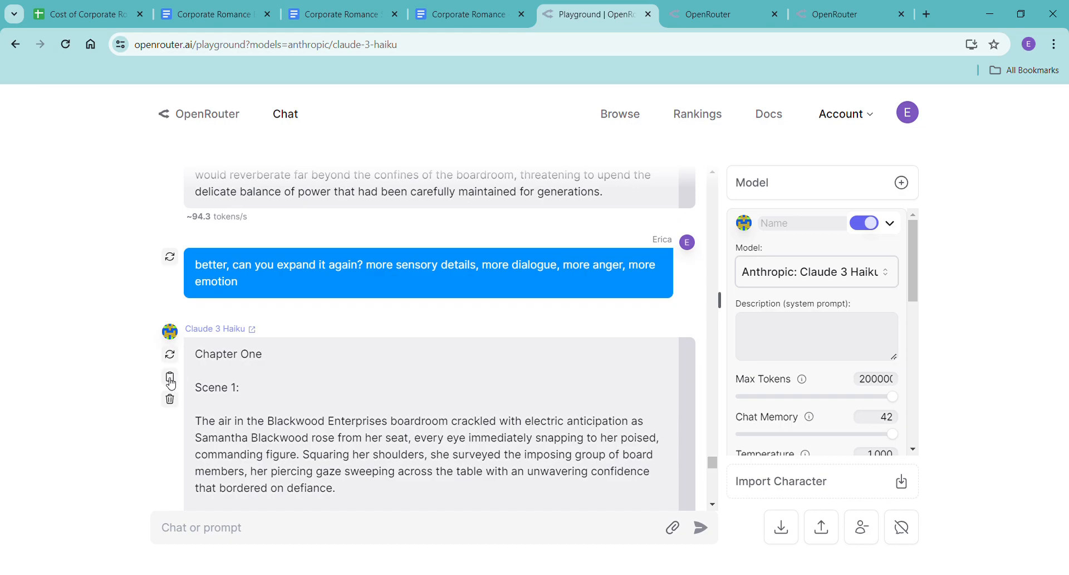
pyautogui.click(710, 14)
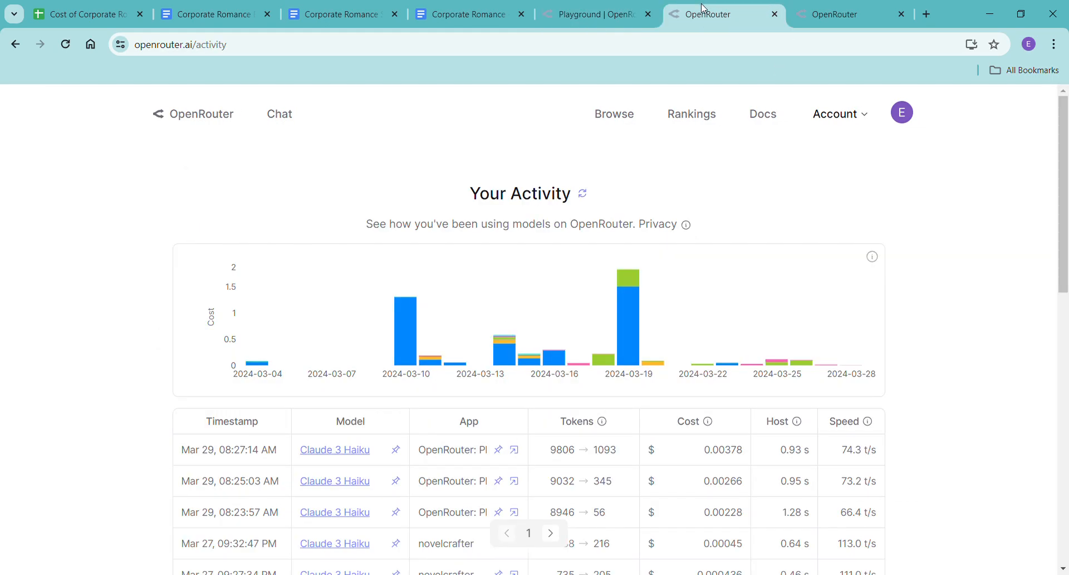
# Paste the expanded rewrite as plain text under the Chapter One heading in the Haiku document.
pyautogui.click(455, 17)
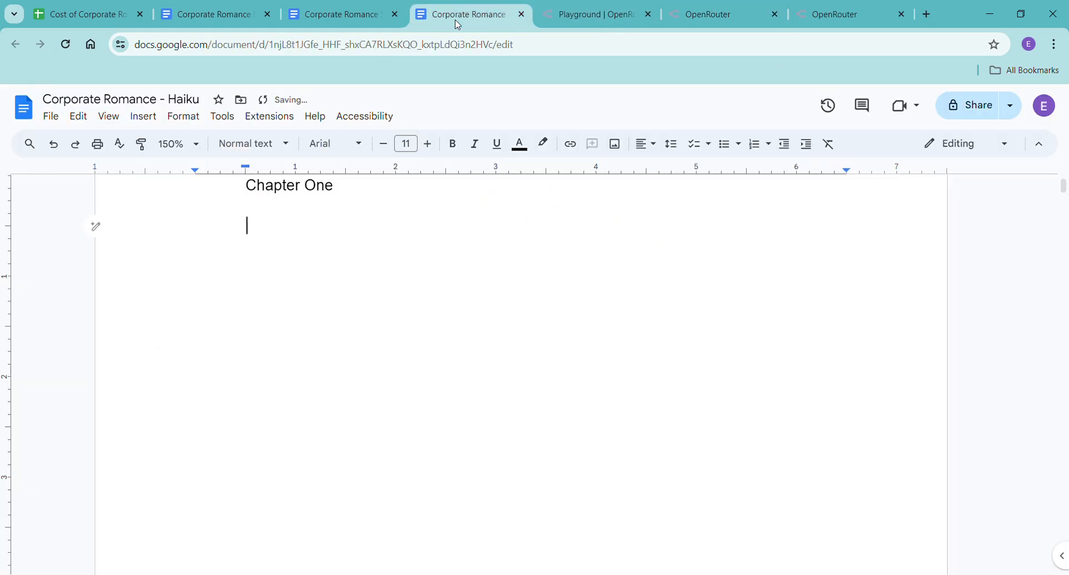
pyautogui.rightClick(246, 225)
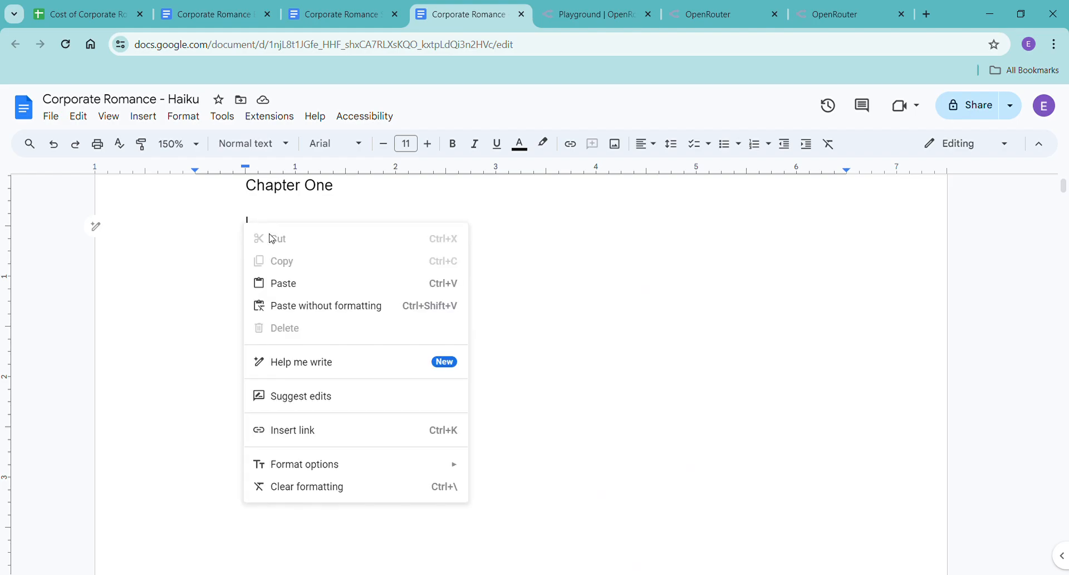
pyautogui.click(322, 306)
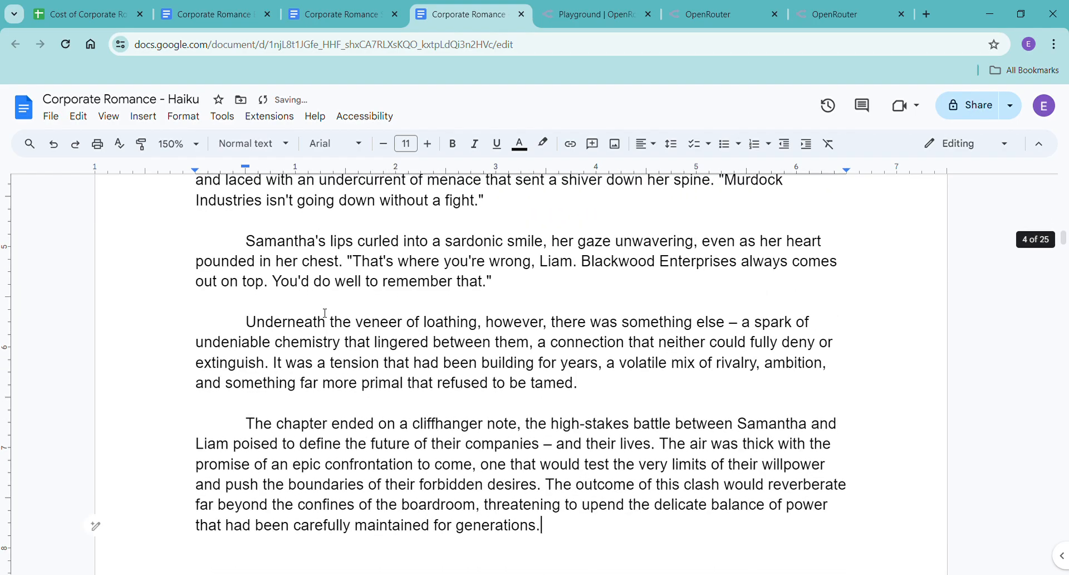
# Check the Haiku document's word count and read back through the pasted Chapter One scenes.
pyautogui.hotkey('ctrl', 'shift', 'c')
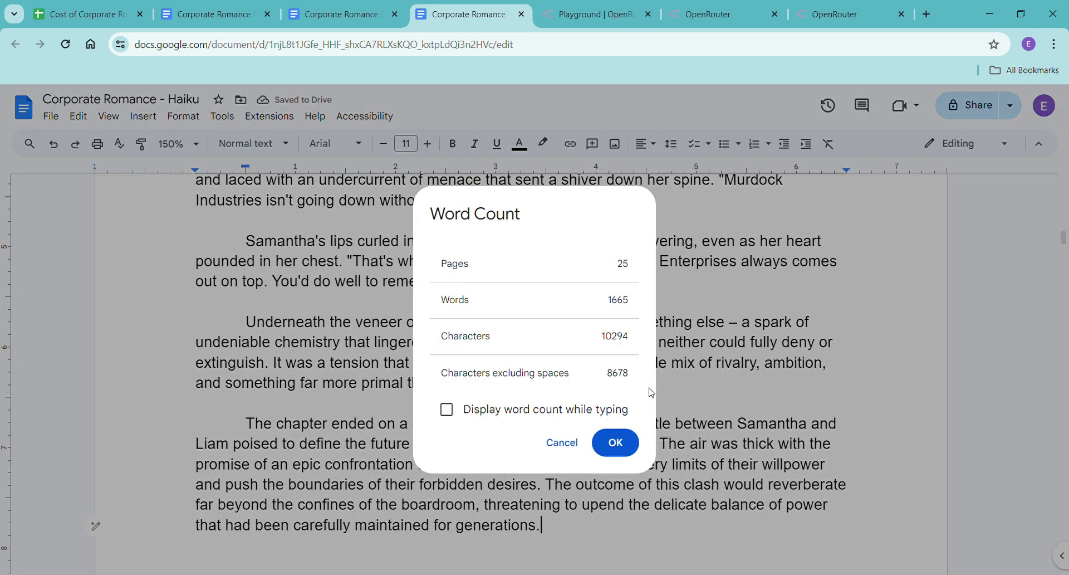
pyautogui.click(627, 433)
pyautogui.scroll(-2, 562, 401)
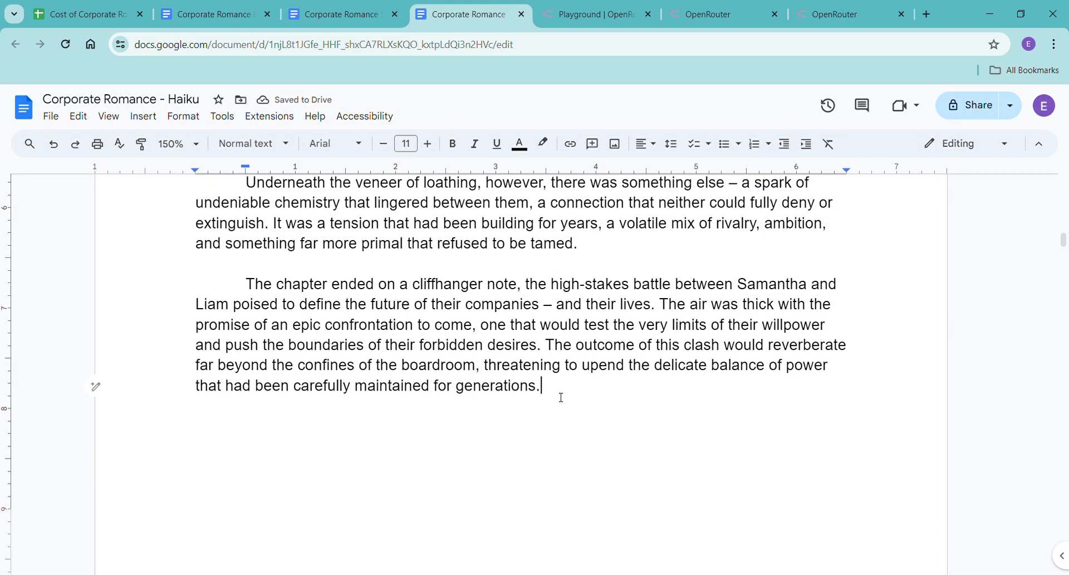
pyautogui.scroll(2, 561, 396)
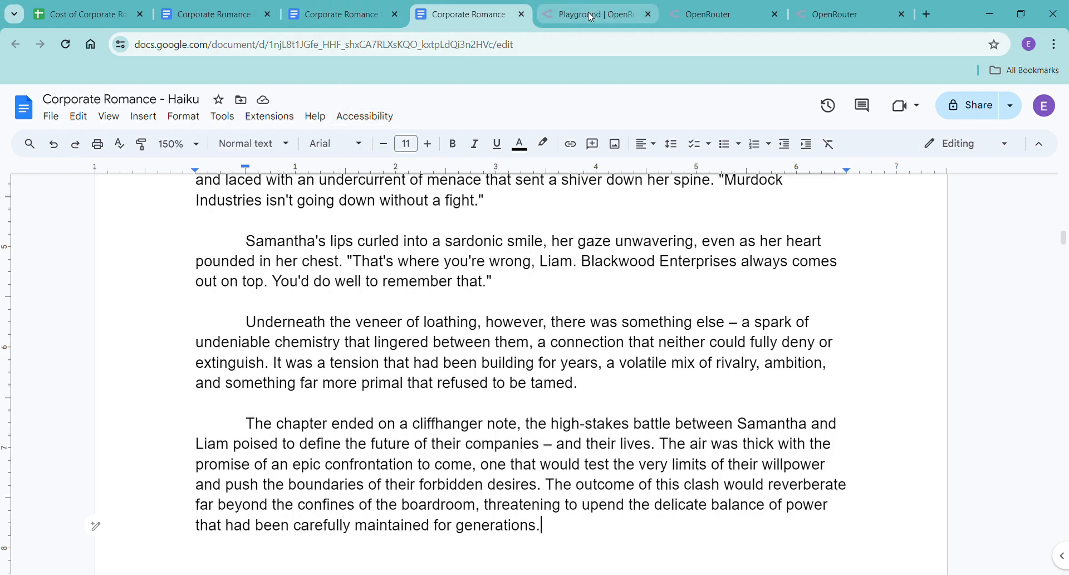
pyautogui.scroll(15, 580, 245)
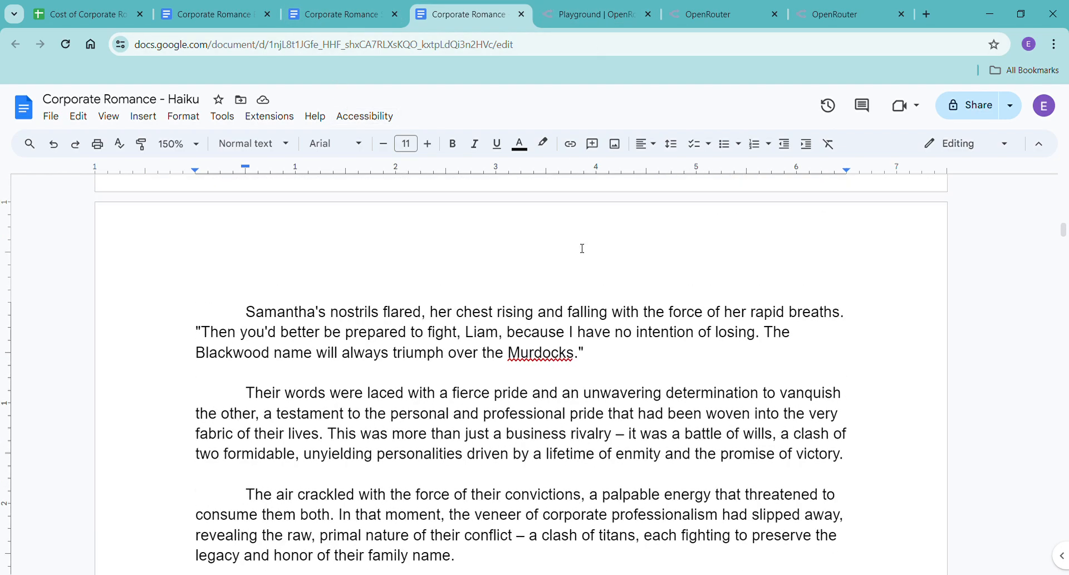
pyautogui.scroll(20, 582, 249)
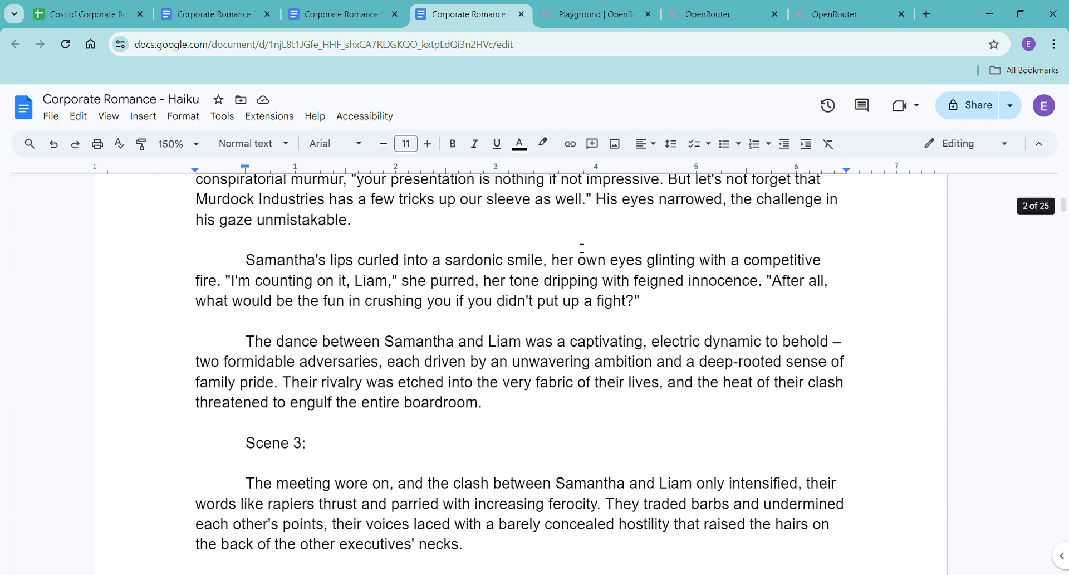
pyautogui.scroll(10, 582, 248)
pyautogui.scroll(-5, 582, 249)
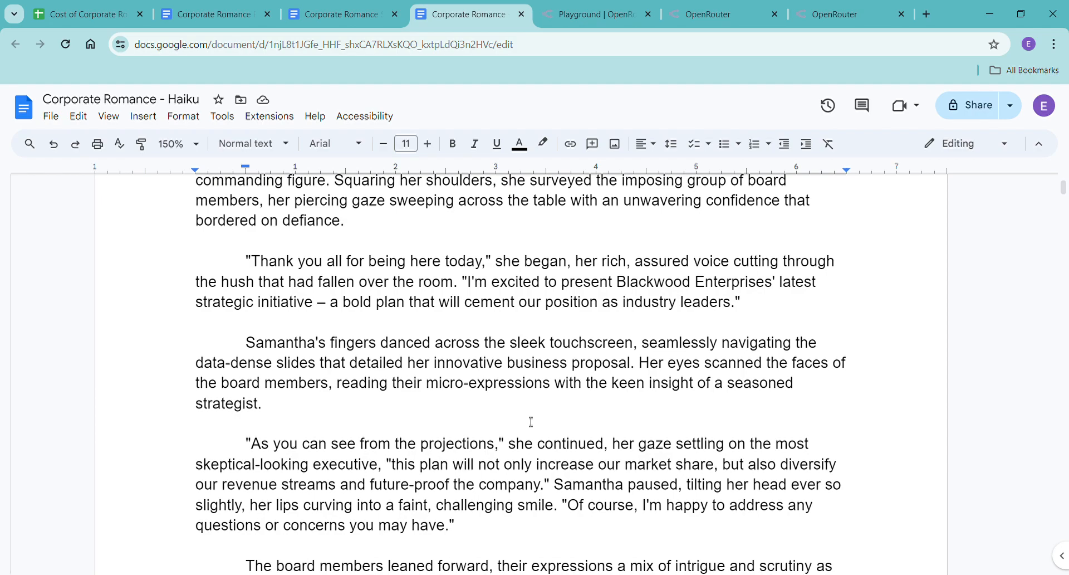
pyautogui.scroll(3, 536, 414)
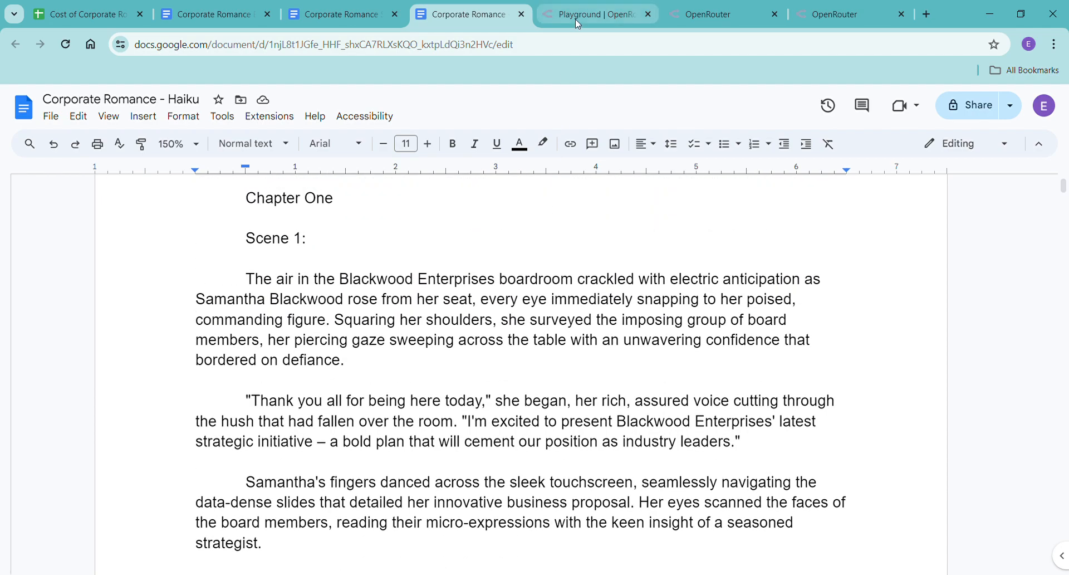
# Ask Claude 3 Haiku in the playground for just the first scene beat, expanded as long as possible with lots of dialogue, emotion and sensory details.
pyautogui.click(576, 19)
pyautogui.scroll(-20, 501, 404)
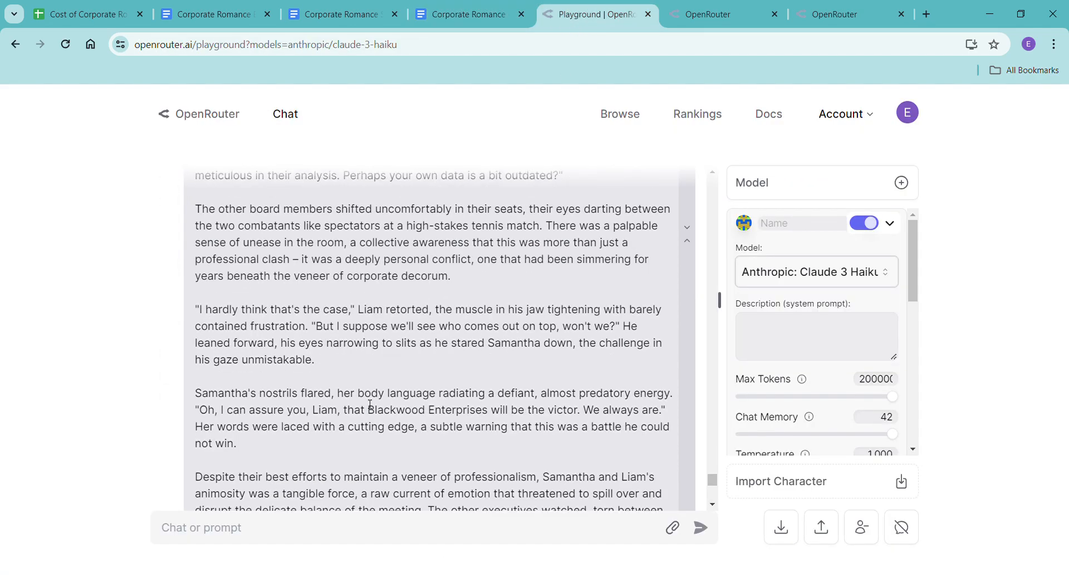
pyautogui.scroll(-5, 352, 423)
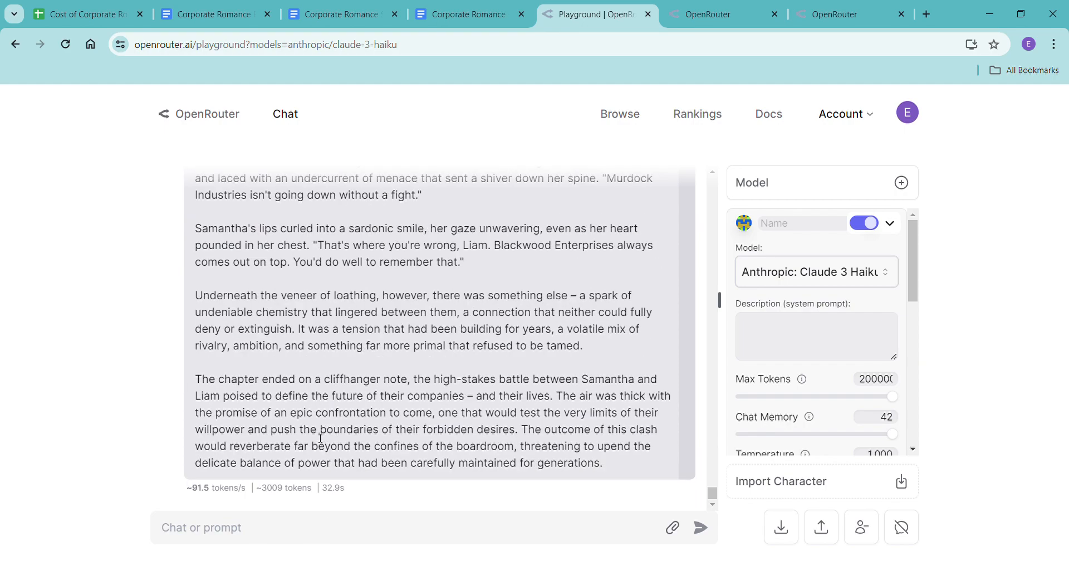
pyautogui.click(270, 542)
pyautogui.write('can you give me just the first scene b')
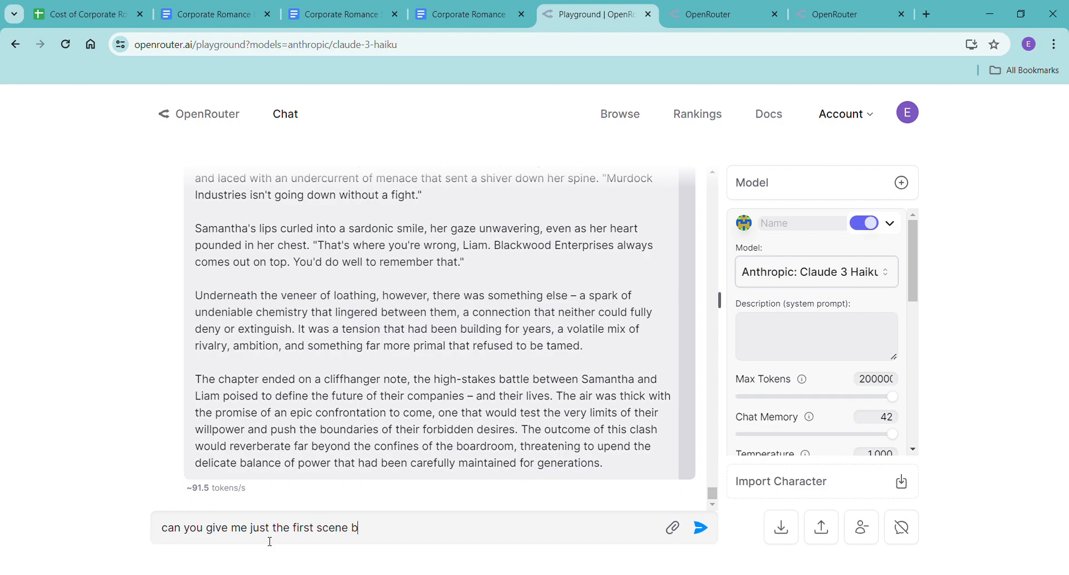
pyautogui.write('eat expandedas')
pyautogui.press('BackSpace')
pyautogui.write('much as you can with')
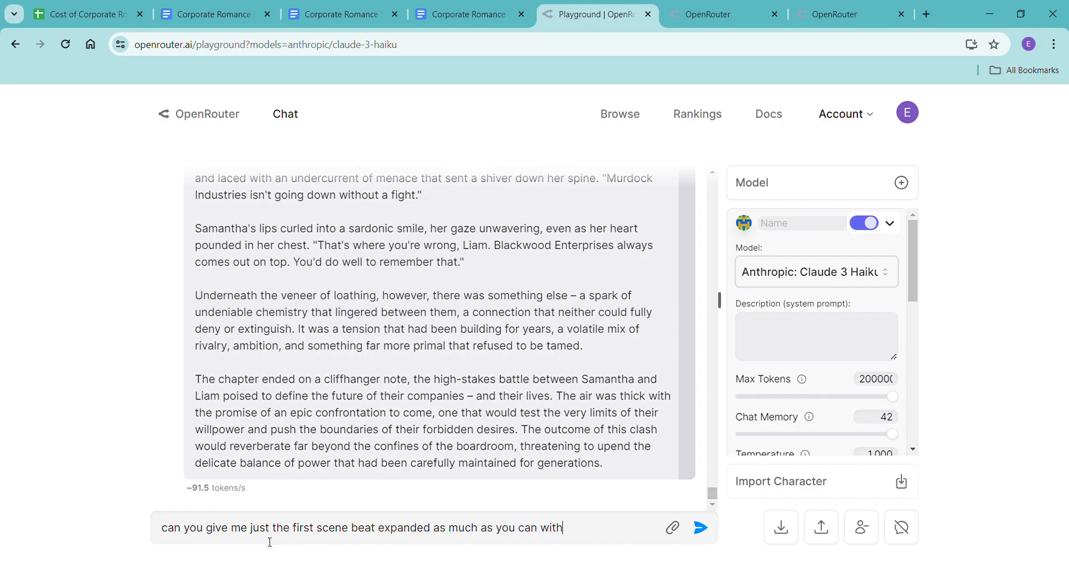
pyautogui.write(' lots of dialogue,')
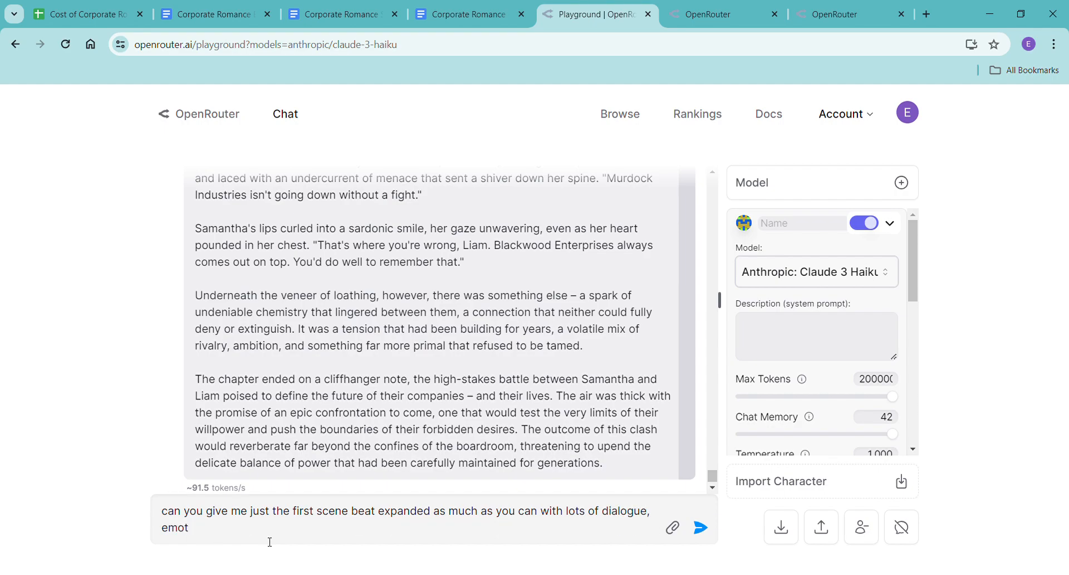
pyautogui.write('sensory det')
pyautogui.write('ails, and just makin')
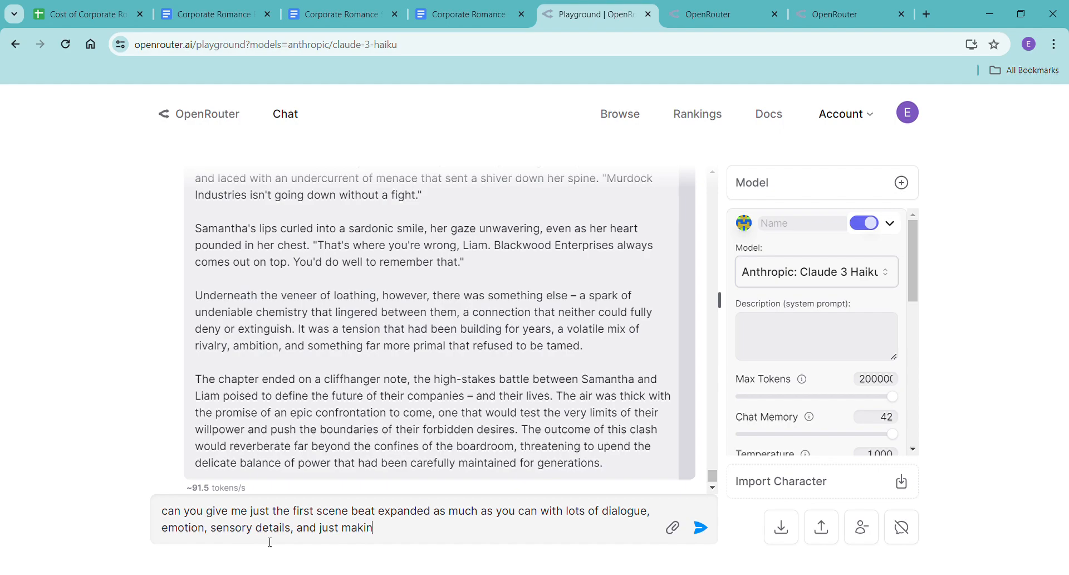
pyautogui.write('g it as long as possible?')
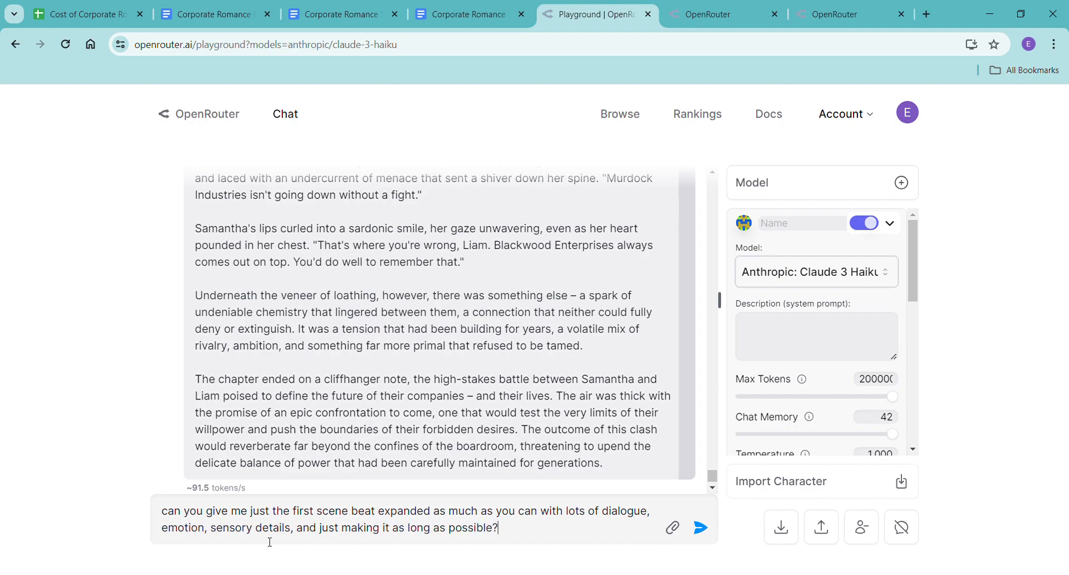
pyautogui.press('Return')
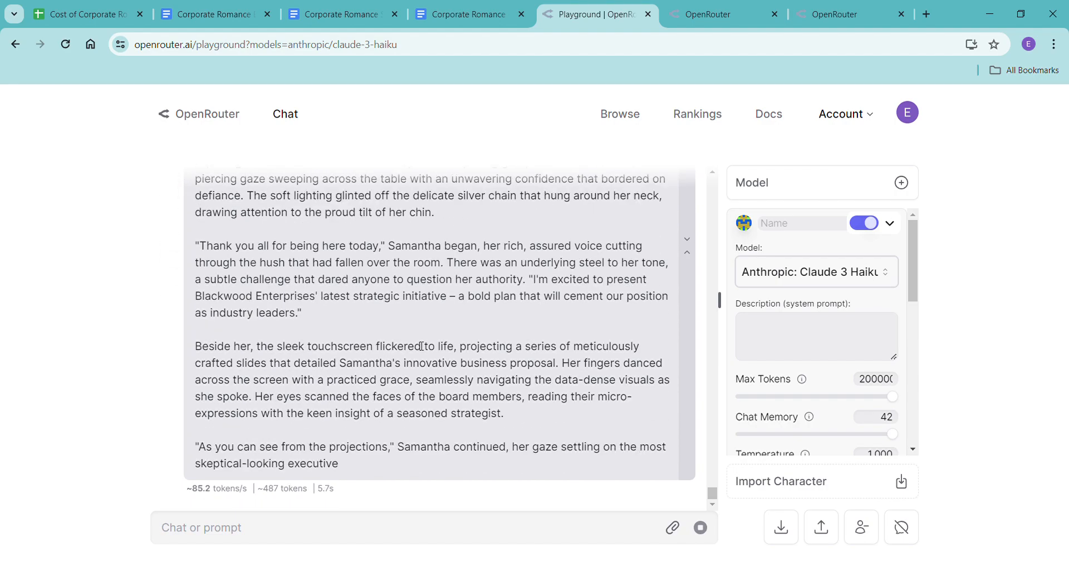
# Switch to the Haiku document and check the word count of the Scene 1 text alone.
pyautogui.click(482, 13)
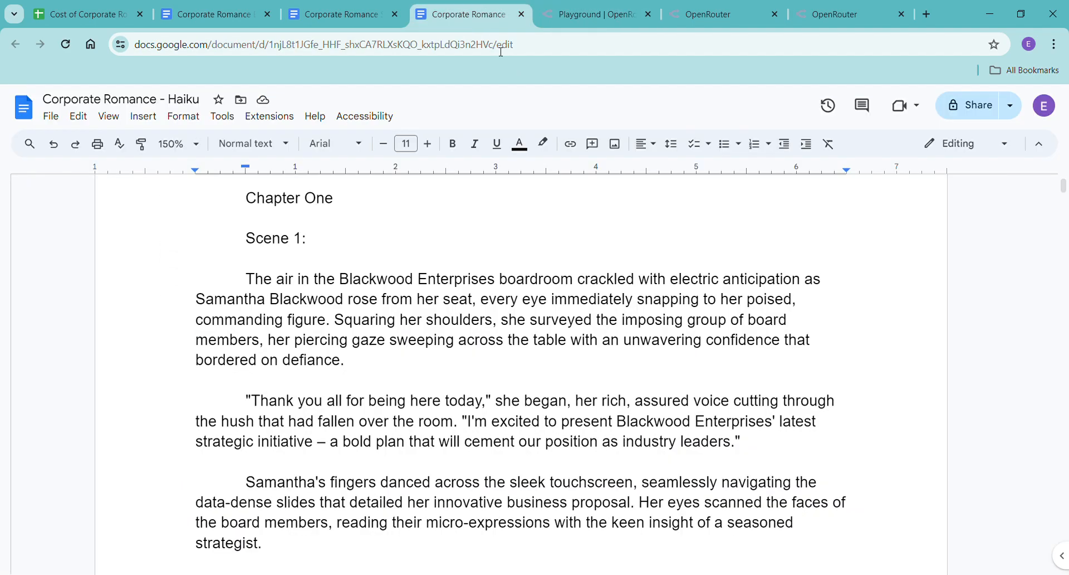
pyautogui.moveTo(221, 350); pyautogui.dragTo(548, 370)
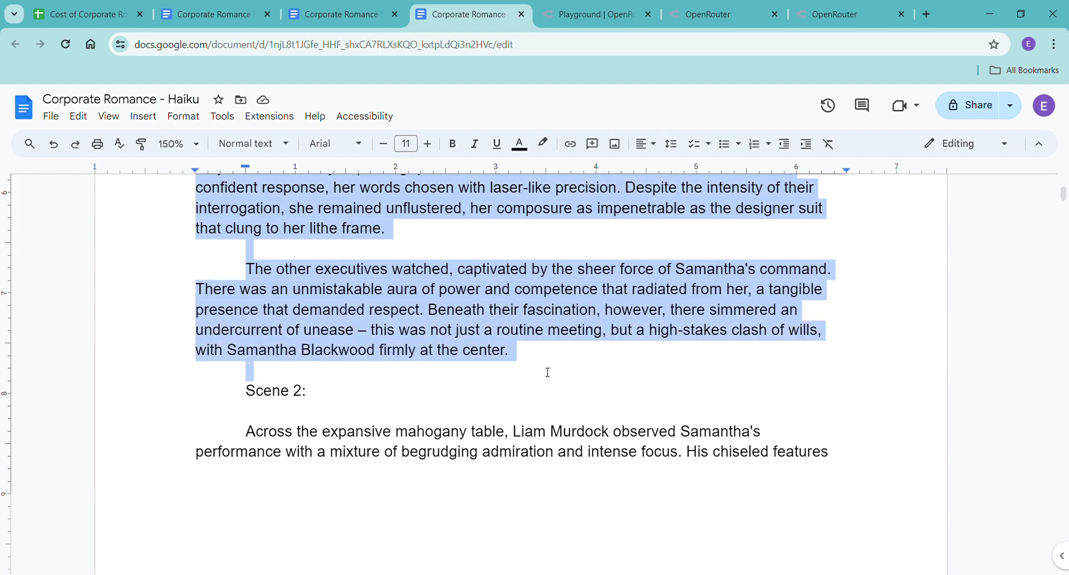
pyautogui.hotkey('ctrl', 'shift', 'c')
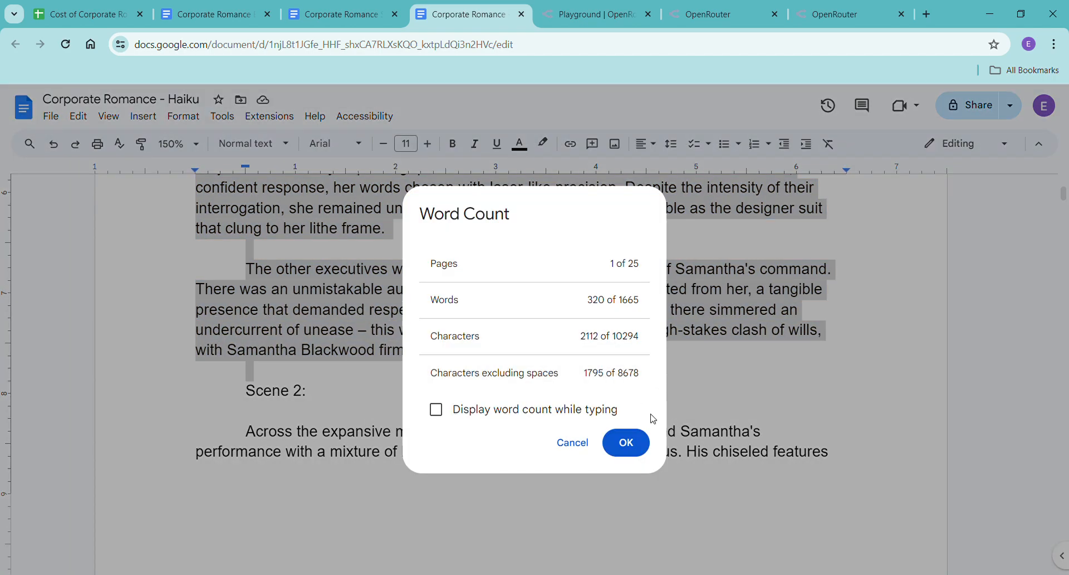
pyautogui.click(625, 443)
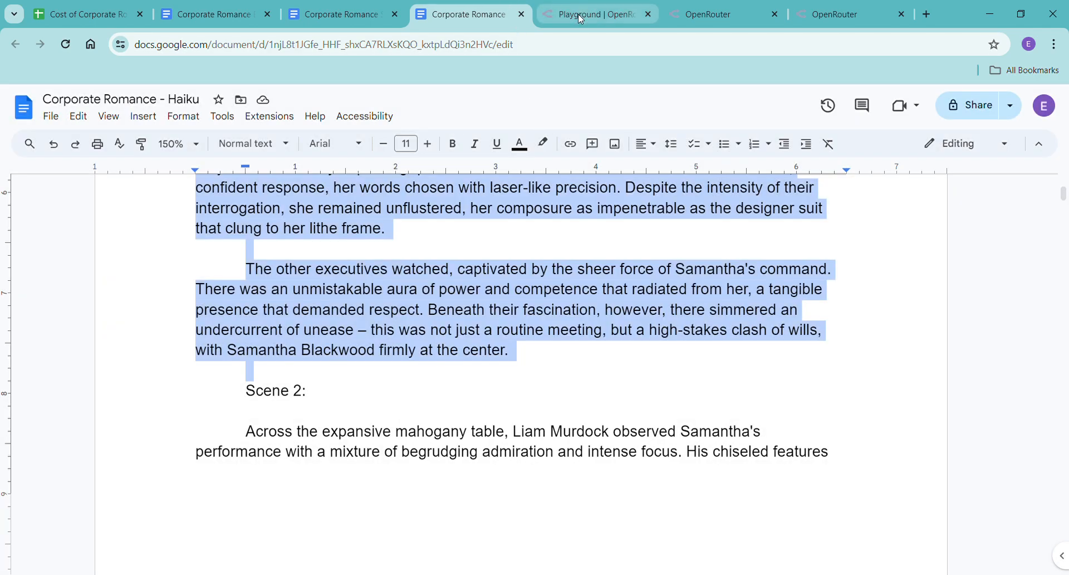
# Add three line breaks after the final paragraph of the chapter in the Haiku document.
pyautogui.scroll(-20, 472, 427)
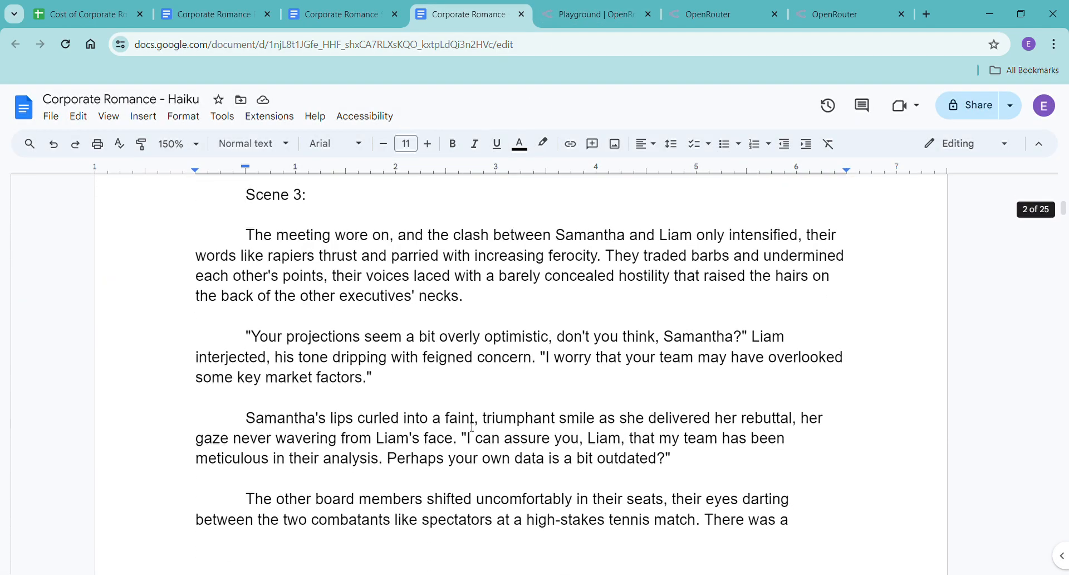
pyautogui.scroll(-20, 471, 427)
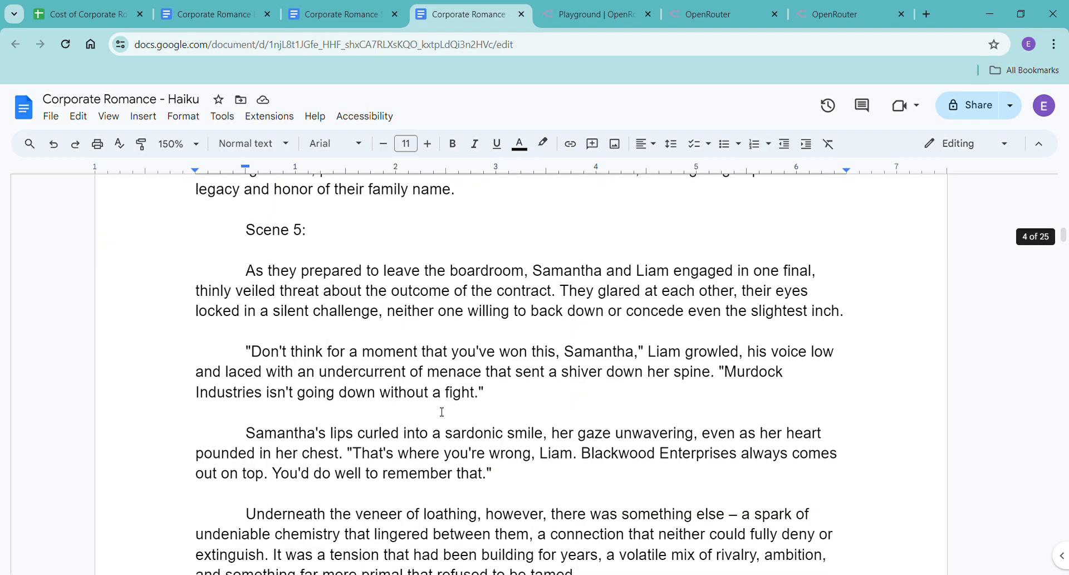
pyautogui.scroll(-2, 440, 409)
pyautogui.scroll(5, 587, 372)
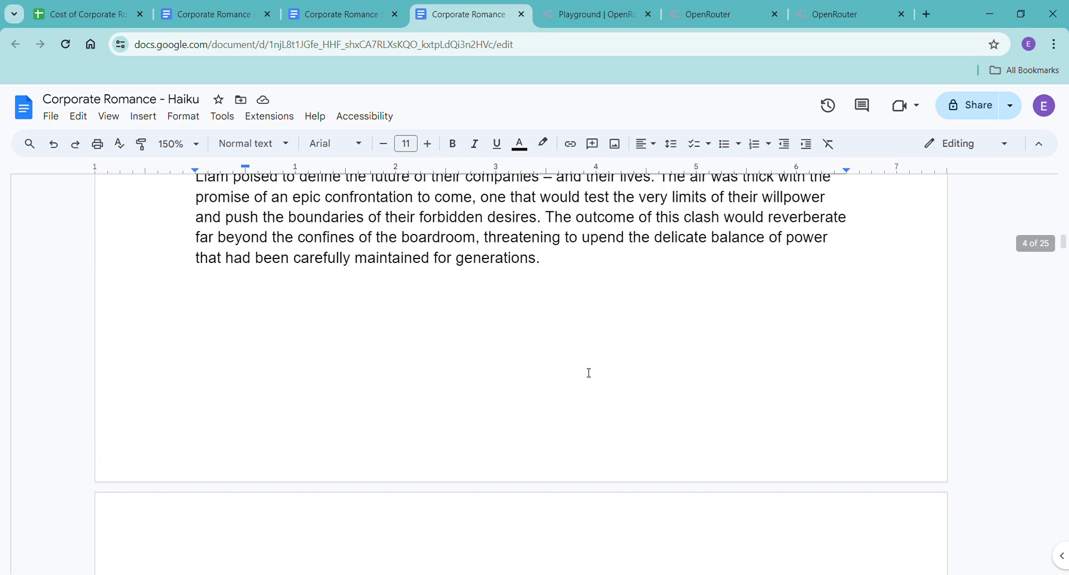
pyautogui.click(582, 377)
pyautogui.press('Return')
pyautogui.press('Return')
pyautogui.press('Return')
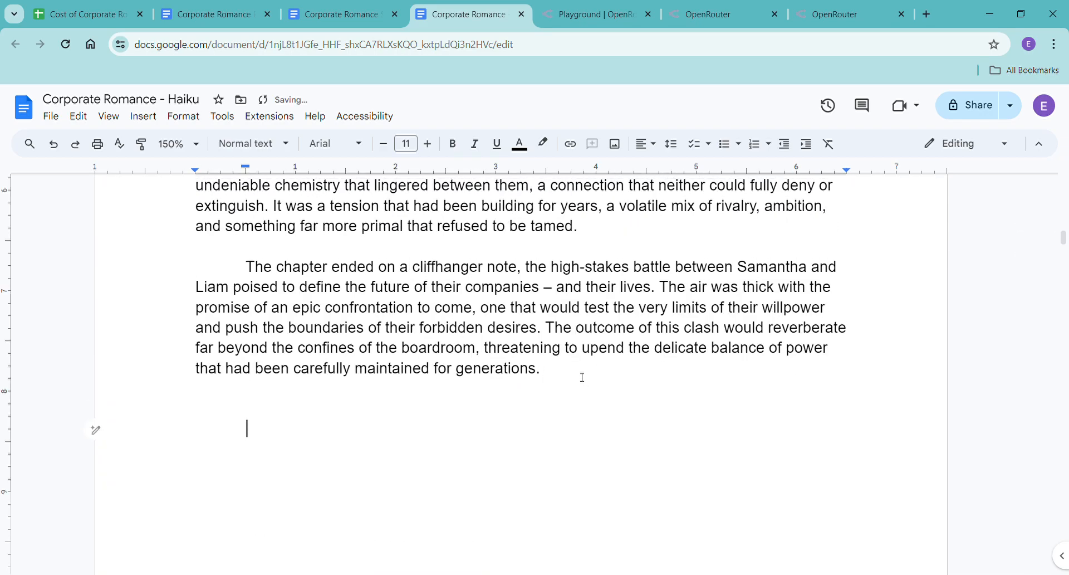
# Return to the playground and copy the expanded first scene from Claude 3 Haiku's reply, leaving out its introductory line.
pyautogui.click(557, 14)
pyautogui.scroll(-7, 342, 372)
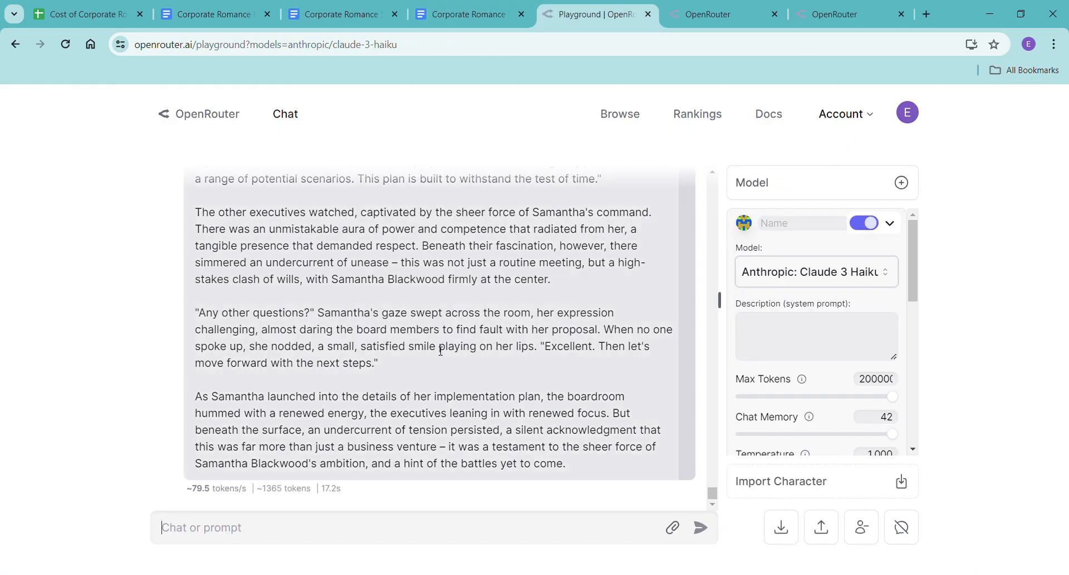
pyautogui.scroll(3, 342, 372)
pyautogui.scroll(9, 342, 371)
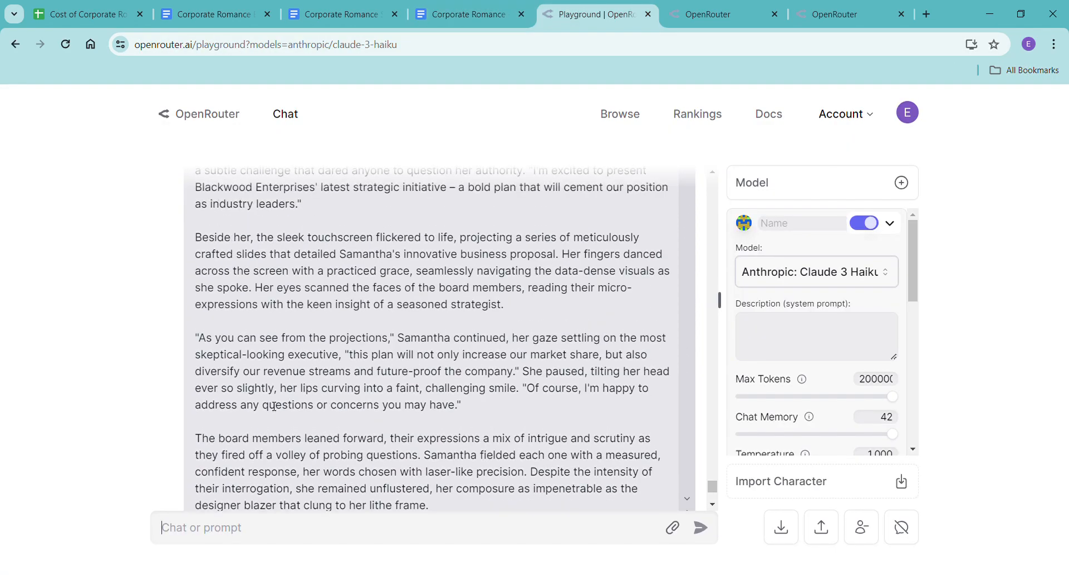
pyautogui.scroll(4, 266, 411)
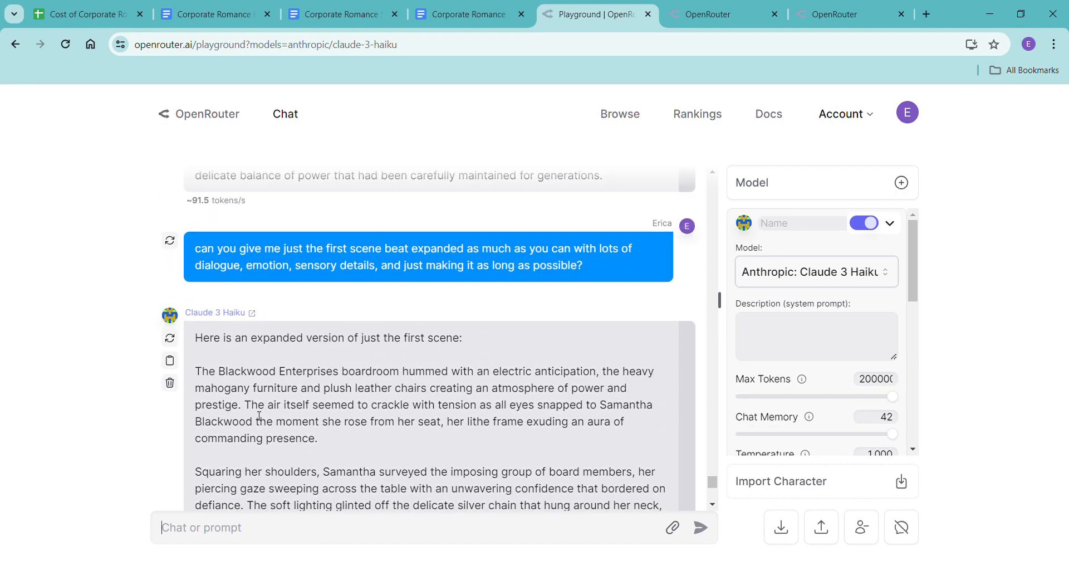
pyautogui.moveTo(201, 376); pyautogui.dragTo(641, 486)
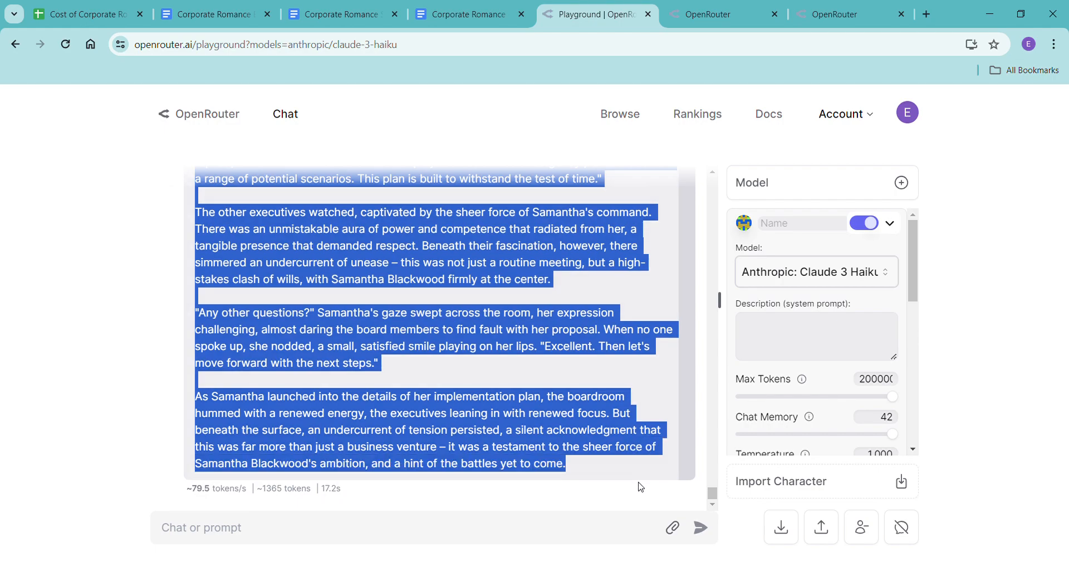
pyautogui.scroll(4, 553, 407)
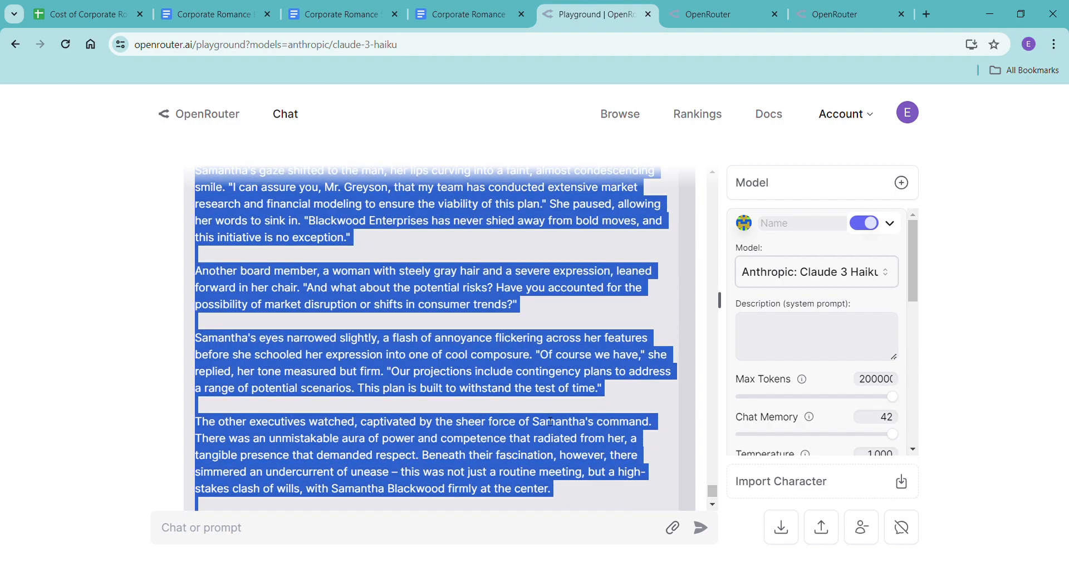
pyautogui.scroll(-4, 550, 422)
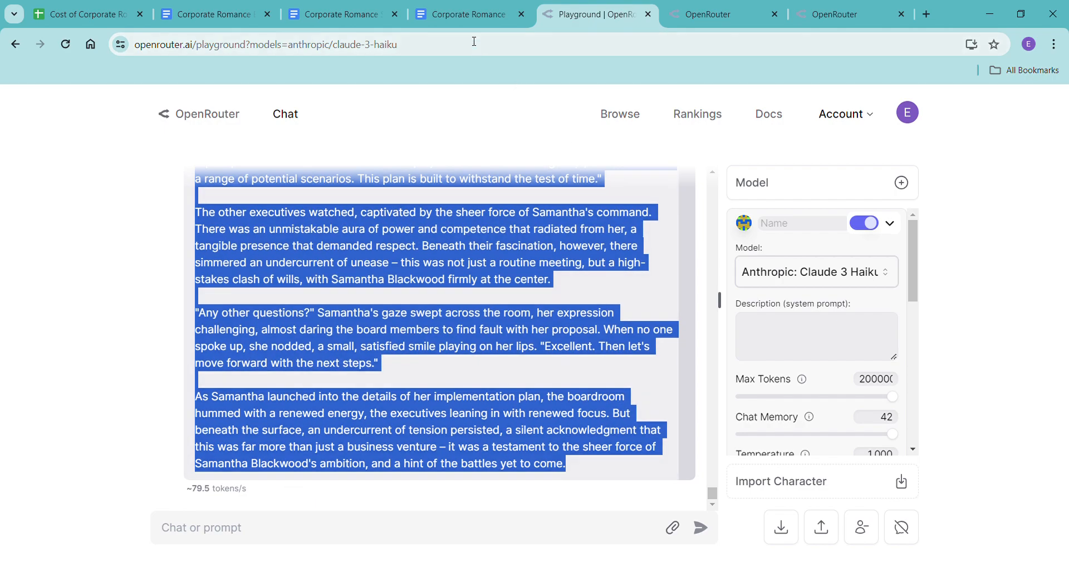
# Paste the expanded first scene without formatting below the end of the existing chapter in the Haiku document.
pyautogui.click(472, 17)
pyautogui.click(270, 433)
pyautogui.rightClick(270, 434)
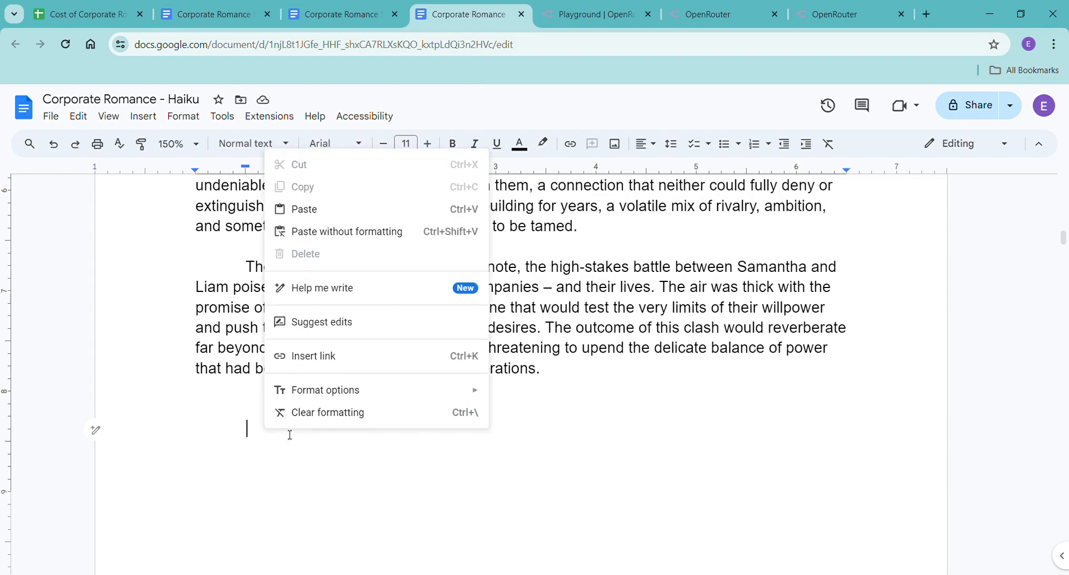
pyautogui.click(375, 237)
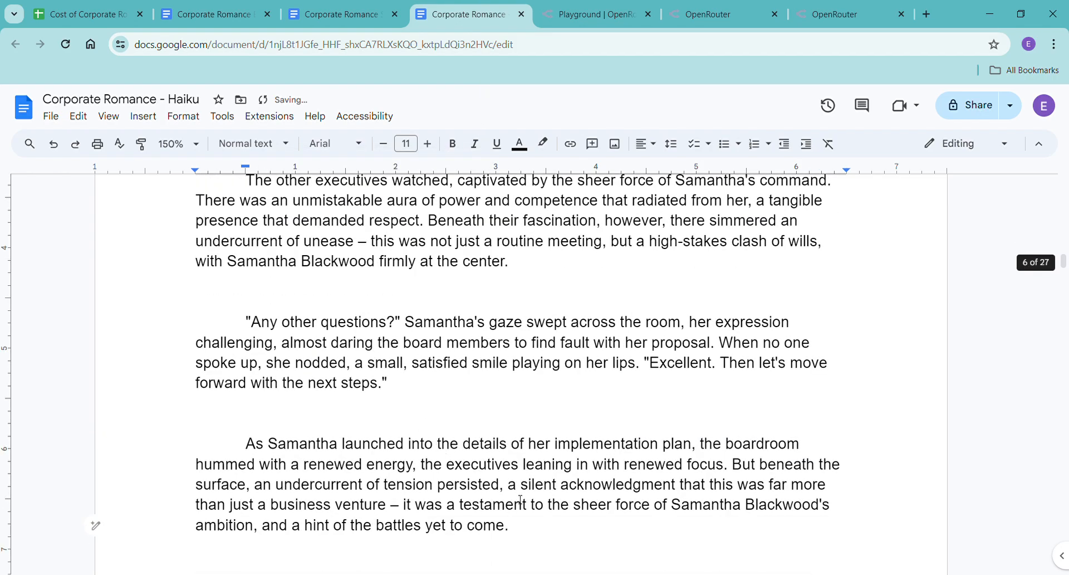
# Select the whole newly pasted first scene and check its word count.
pyautogui.moveTo(566, 552); pyautogui.dragTo(232, 402)
pyautogui.scroll(4, 280, 281)
pyautogui.scroll(10, 279, 282)
pyautogui.scroll(8, 243, 364)
pyautogui.scroll(5, 242, 368)
pyautogui.scroll(8, 229, 441)
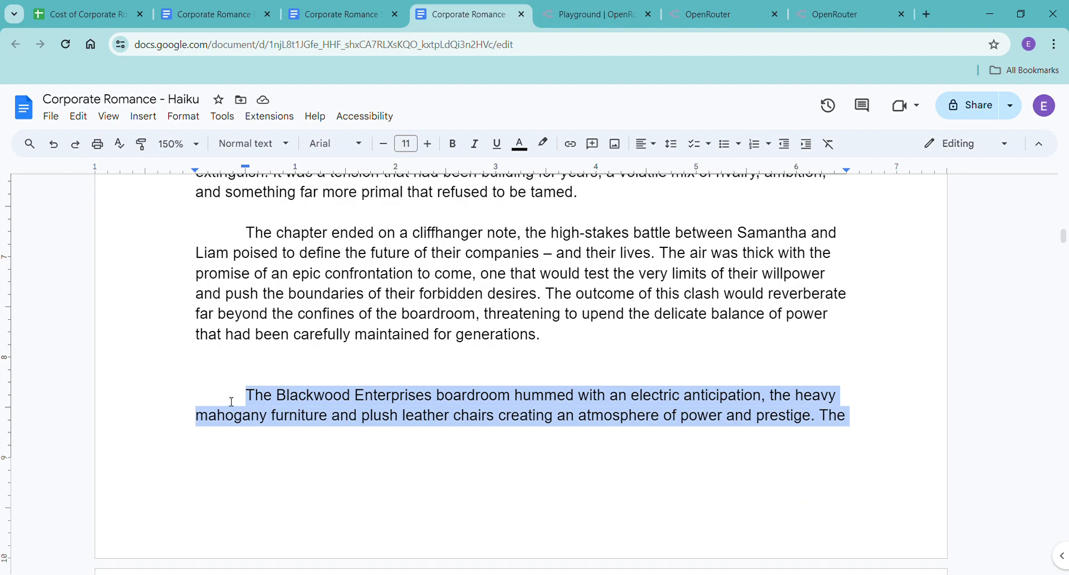
pyautogui.hotkey('ctrl', 'shift', 'c')
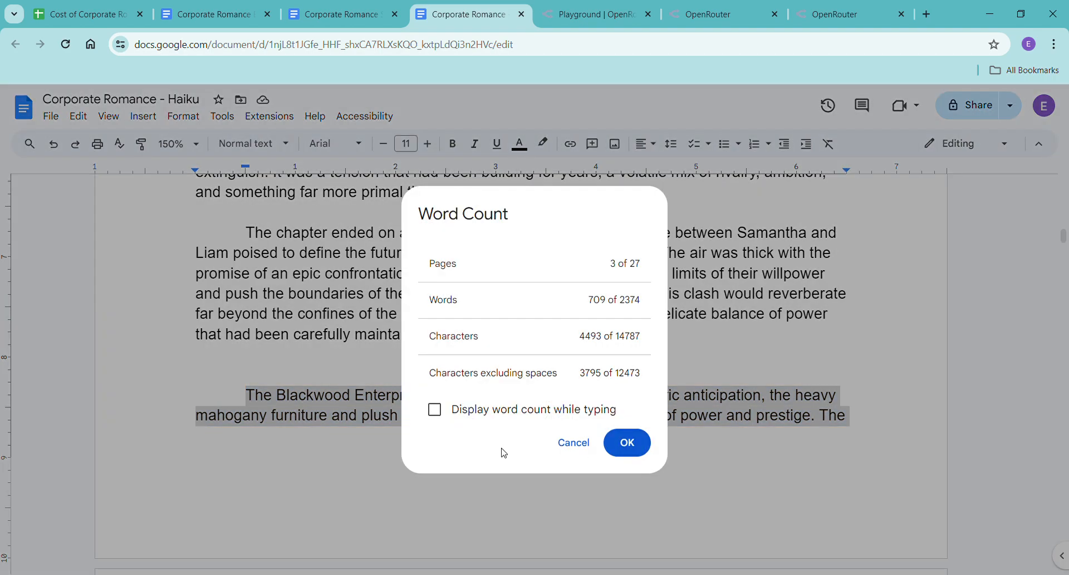
pyautogui.click(628, 442)
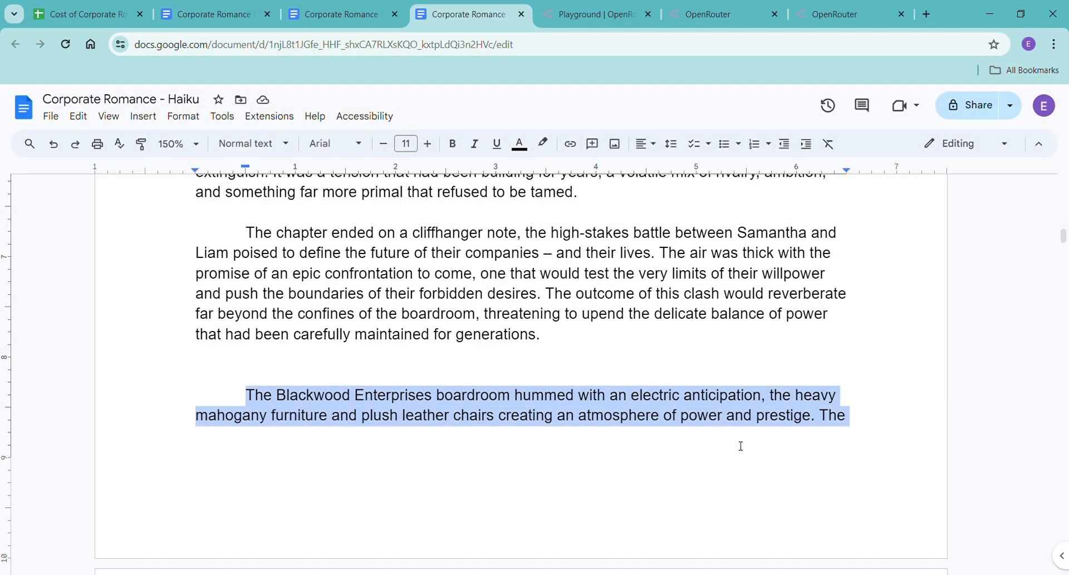
# Delete the earlier five-scene version between the Chapter One heading and the expanded first scene.
pyautogui.click(611, 361)
pyautogui.moveTo(596, 345); pyautogui.dragTo(236, 264)
pyautogui.press('Delete')
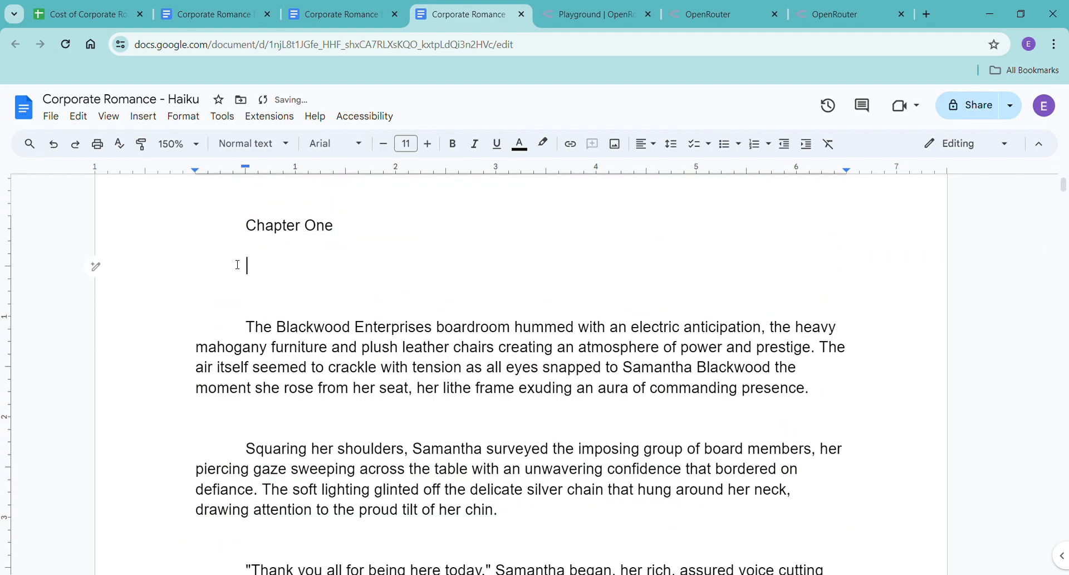
# Remove the empty lines between the Chapter One heading and the start of the expanded first scene.
pyautogui.press('Delete')
pyautogui.press('Delete')
pyautogui.press('Delete')
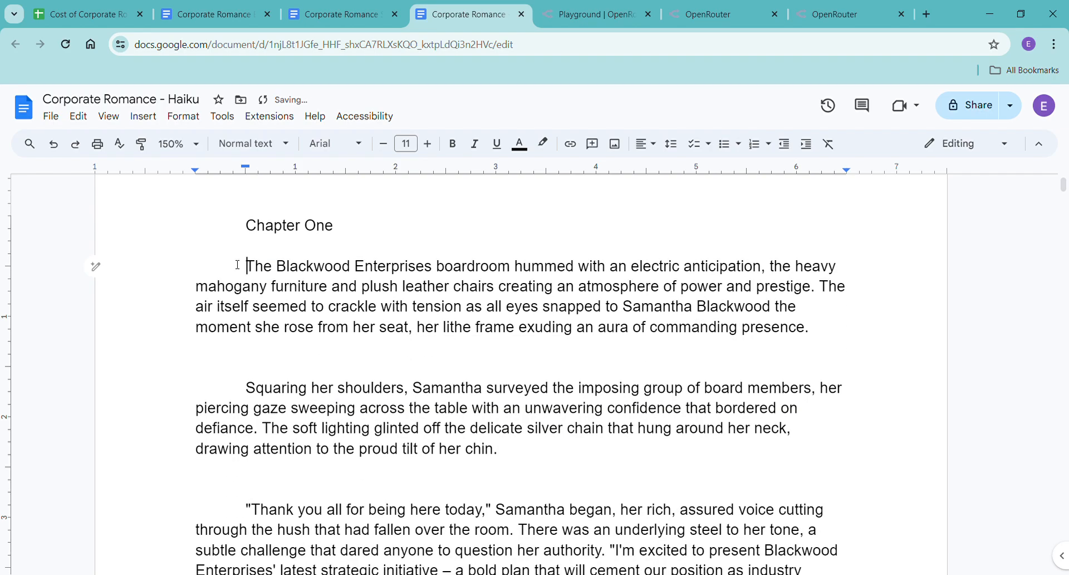
# Start a new line below the end of the expanded first scene, before Chapter Two.
pyautogui.scroll(-20, 600, 345)
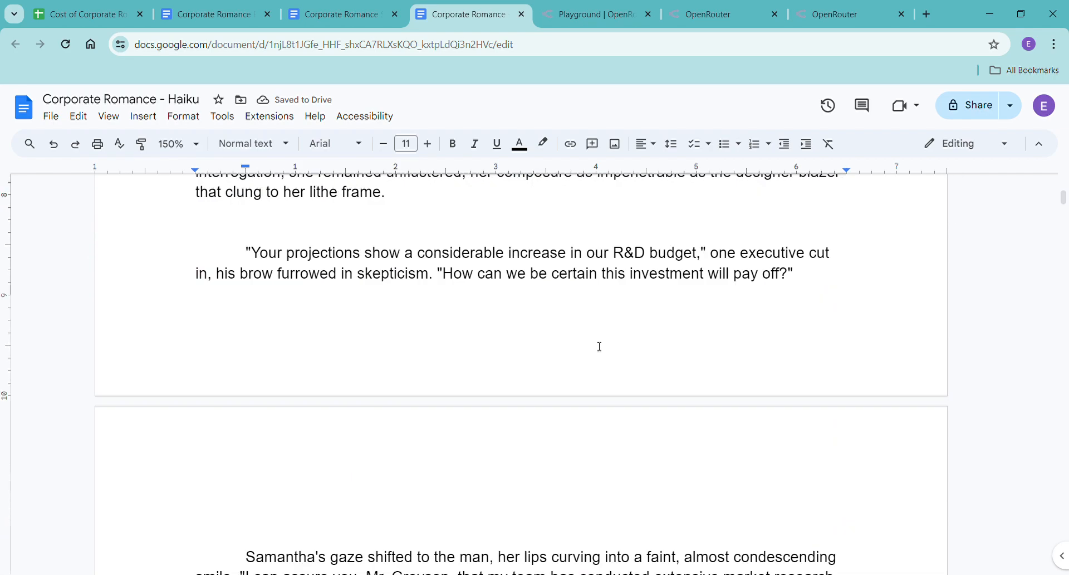
pyautogui.scroll(-20, 600, 345)
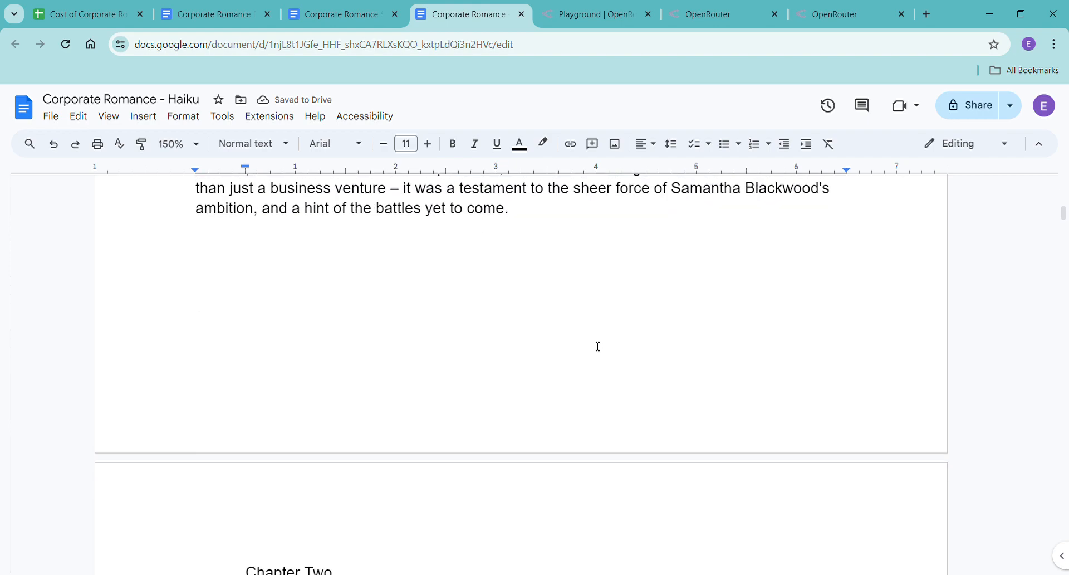
pyautogui.scroll(-4, 593, 349)
pyautogui.scroll(9, 590, 351)
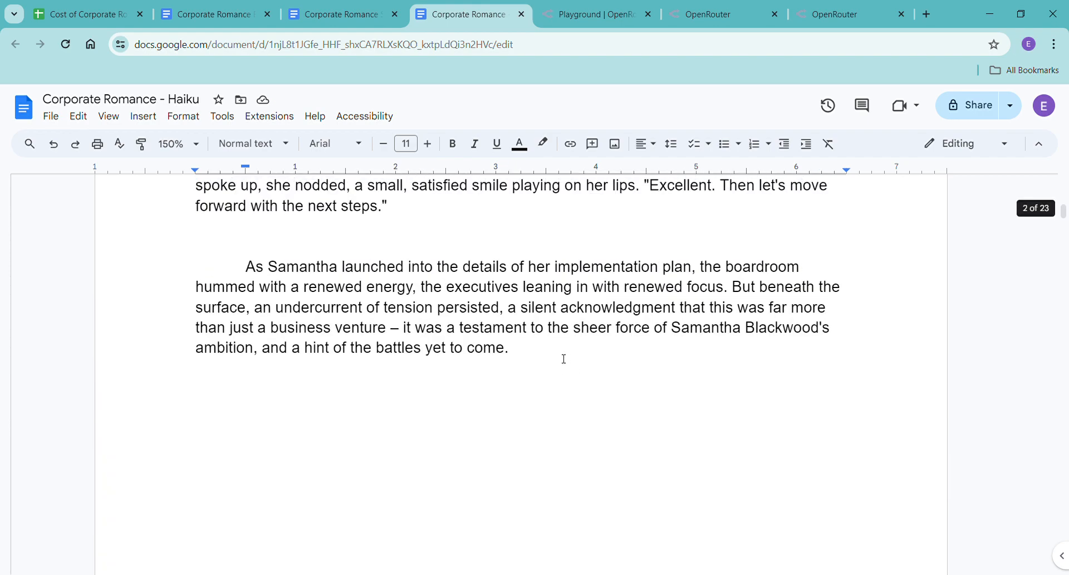
pyautogui.click(556, 359)
pyautogui.scroll(3, 356, 351)
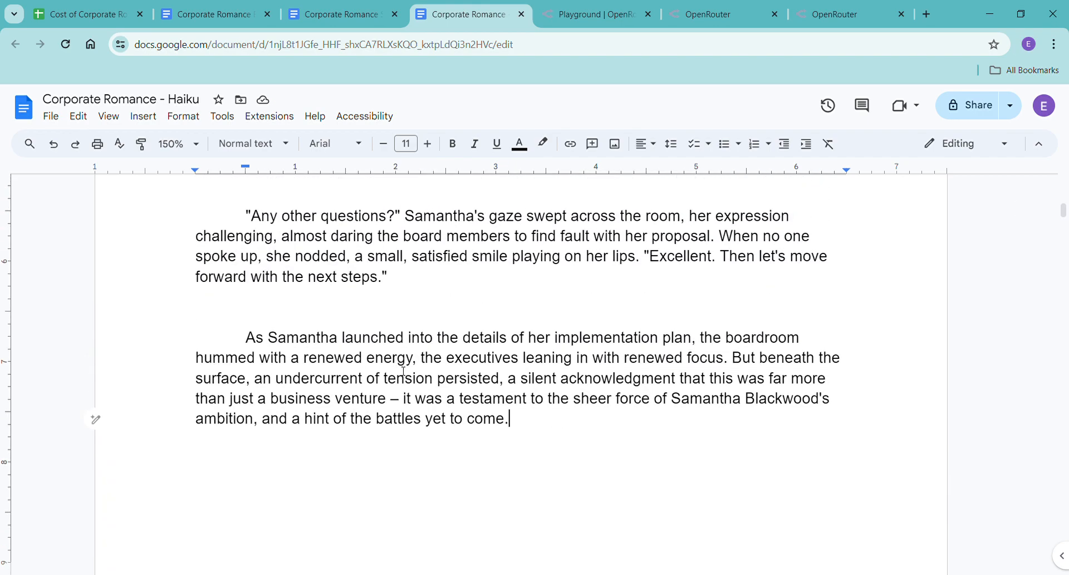
pyautogui.scroll(-7, 429, 380)
pyautogui.scroll(1, 437, 382)
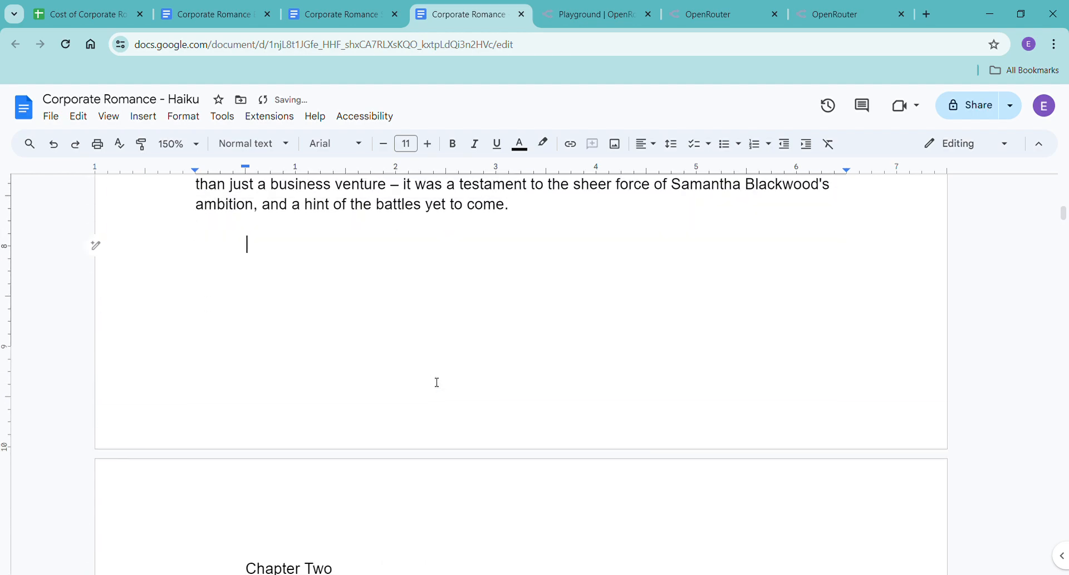
# Return to the OpenRouter playground and copy the earlier prompt asking for the first scene beat expanded as much as possible.
pyautogui.click(605, 17)
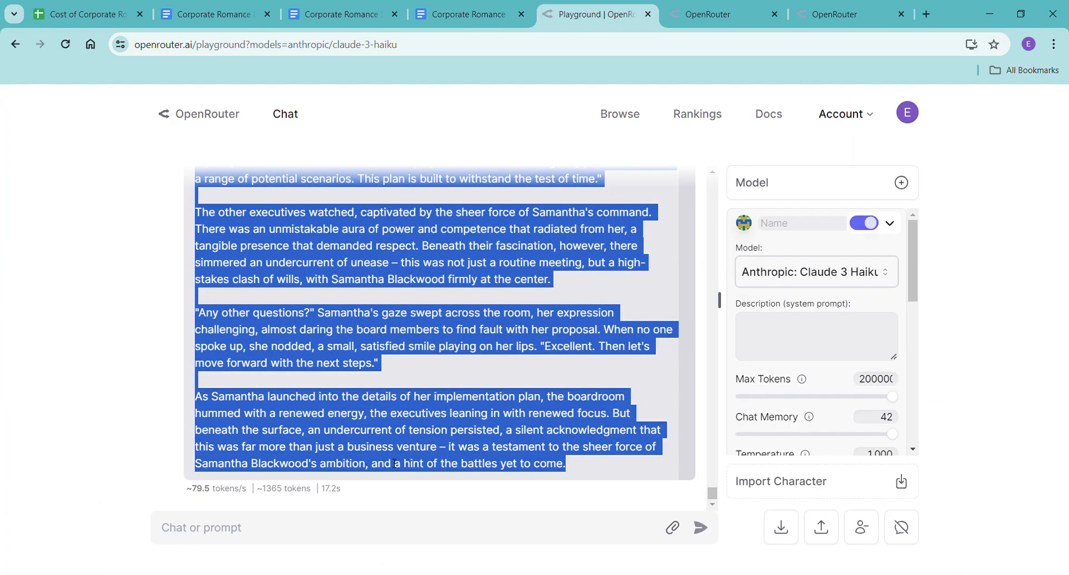
pyautogui.click(309, 532)
pyautogui.scroll(15, 407, 425)
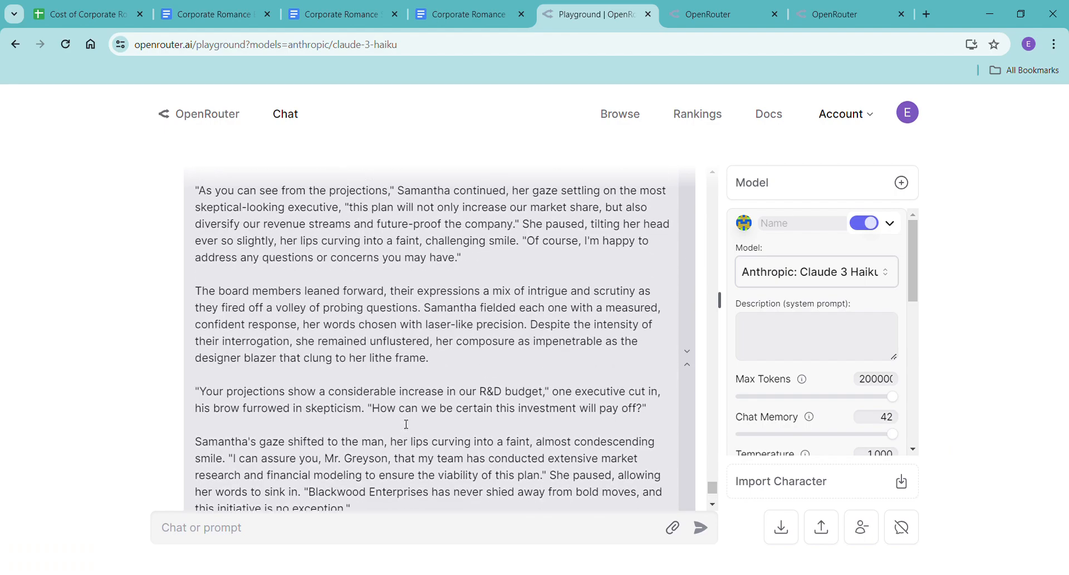
pyautogui.scroll(-5, 407, 425)
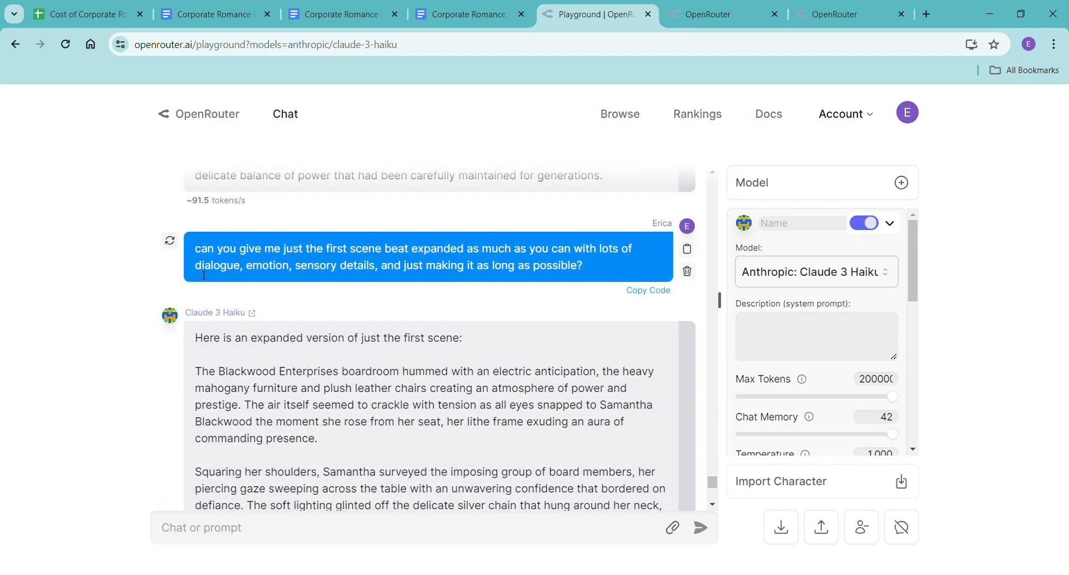
pyautogui.moveTo(245, 258); pyautogui.dragTo(608, 272)
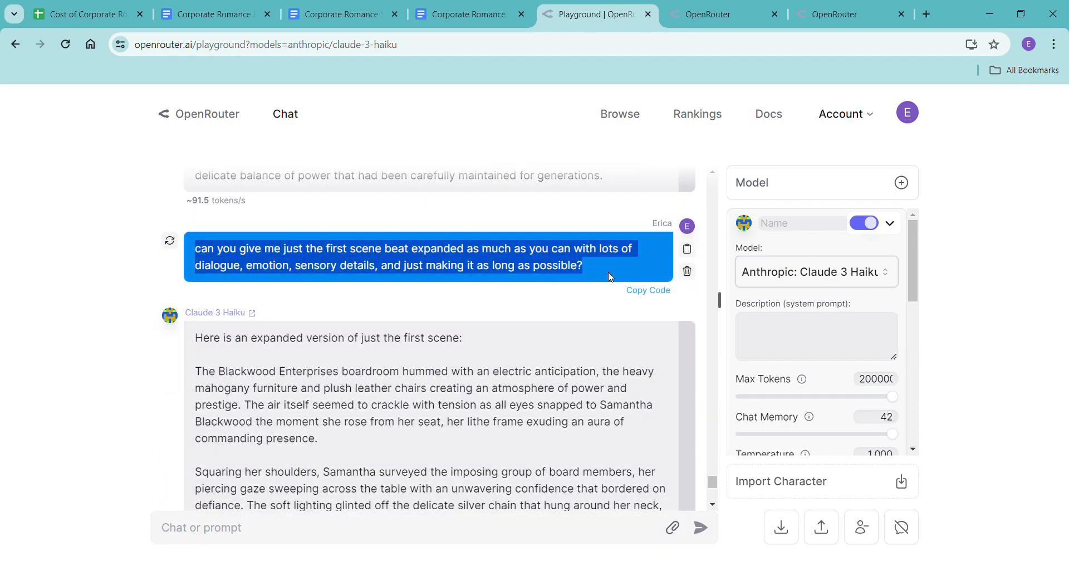
pyautogui.scroll(-1, 511, 329)
pyautogui.scroll(-15, 511, 329)
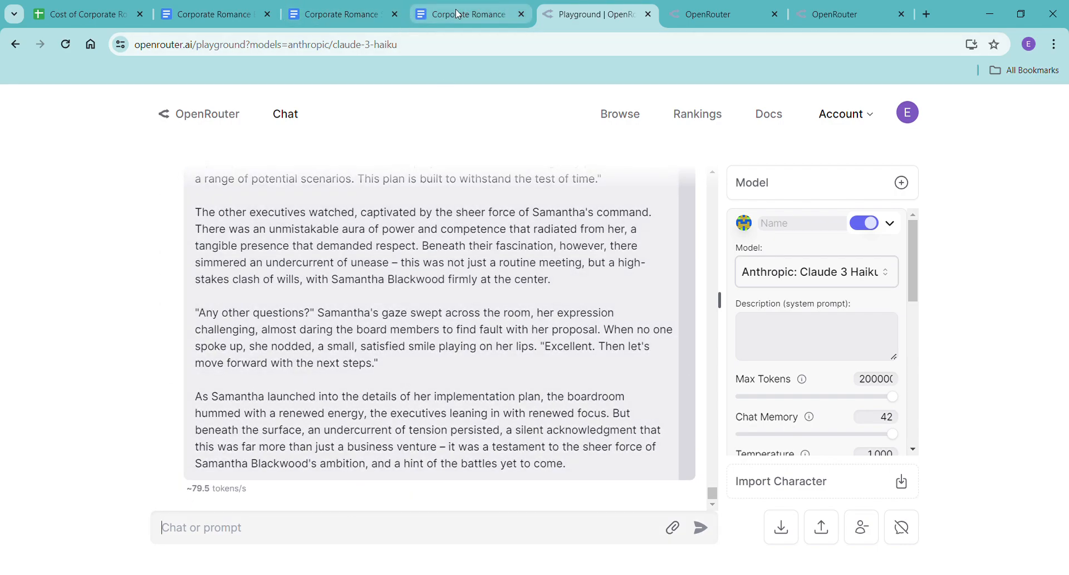
# Look through the Chapter One scene beats in the Corporate Romance Scene Beats document.
pyautogui.click(342, 16)
pyautogui.scroll(1, 624, 390)
pyautogui.click(612, 383)
pyautogui.scroll(-8, 612, 382)
pyautogui.scroll(-20, 612, 382)
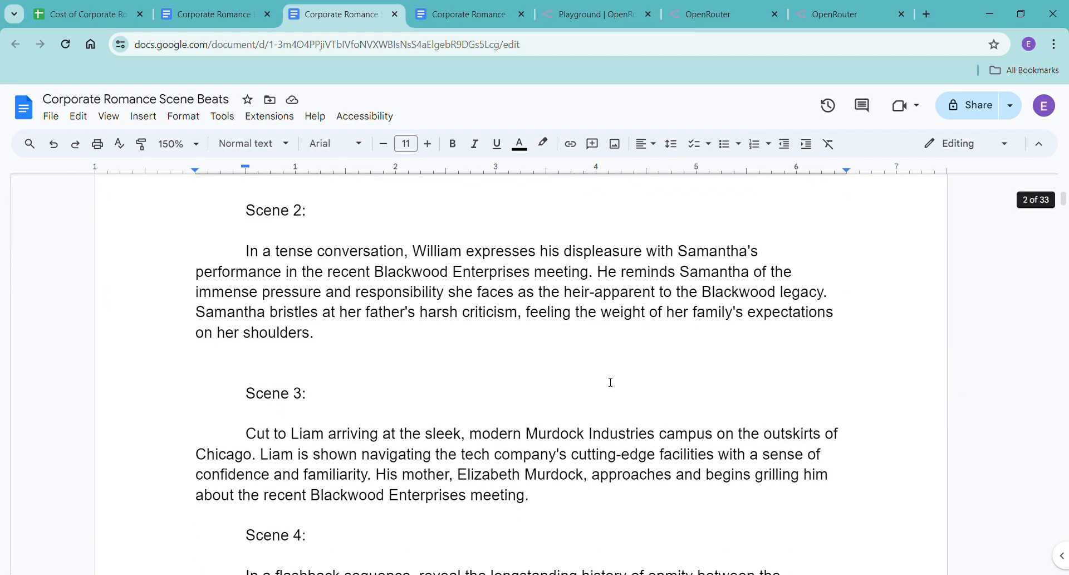
pyautogui.scroll(10, 611, 382)
pyautogui.scroll(10, 611, 382)
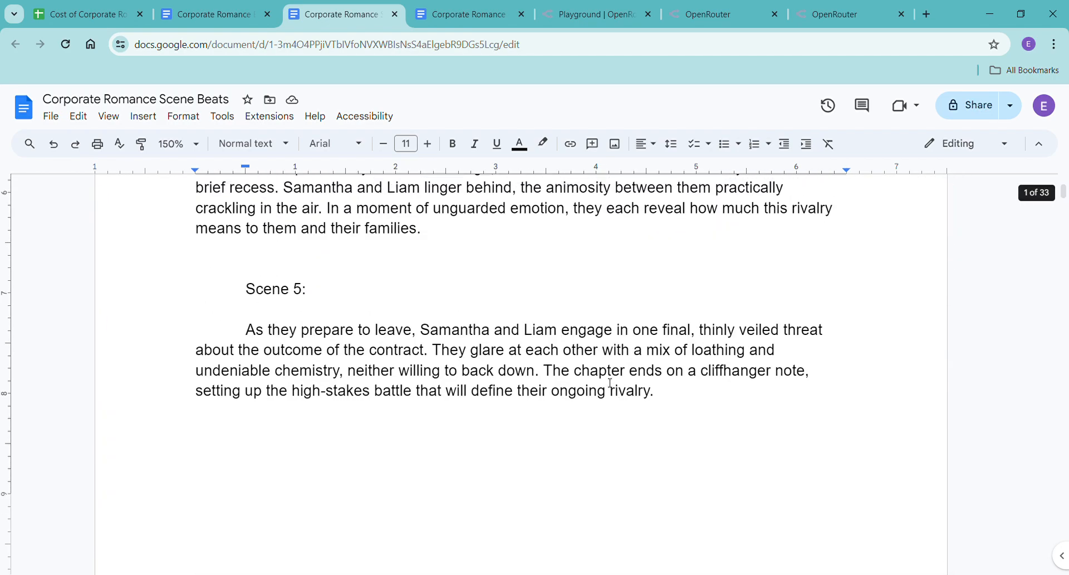
pyautogui.scroll(15, 610, 383)
pyautogui.scroll(1, 610, 383)
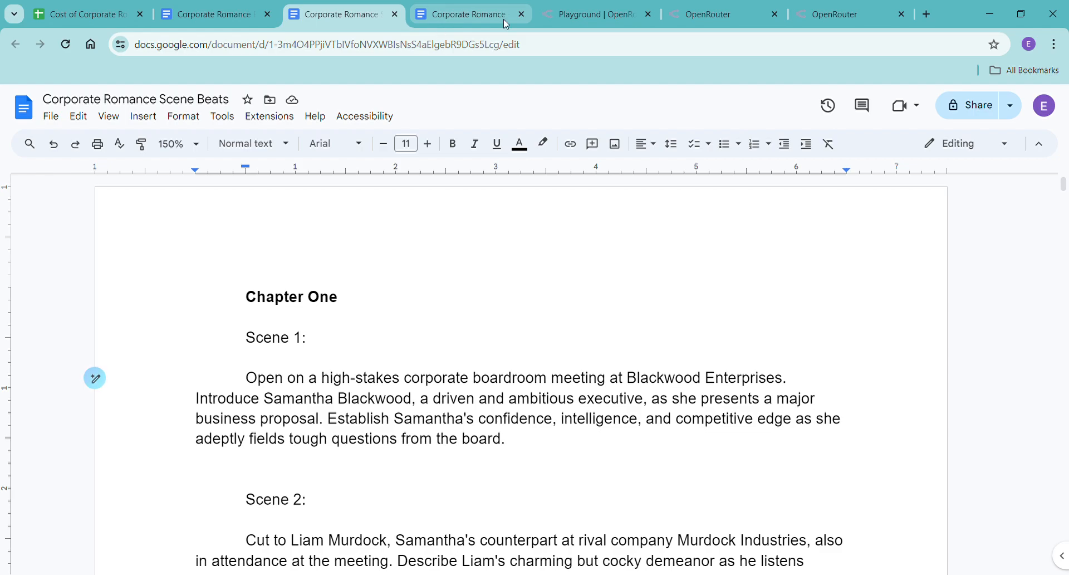
# Reuse the copied prompt in the playground with "scene" replaced by "second", and send it to Claude 3 Haiku.
pyautogui.click(575, 18)
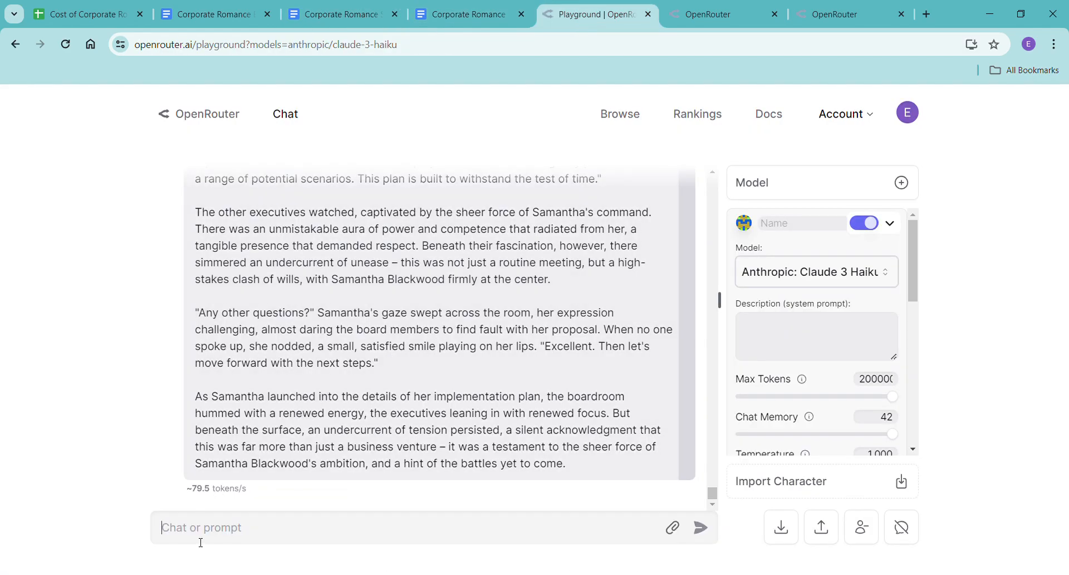
pyautogui.hotkey('ctrl', 'v')
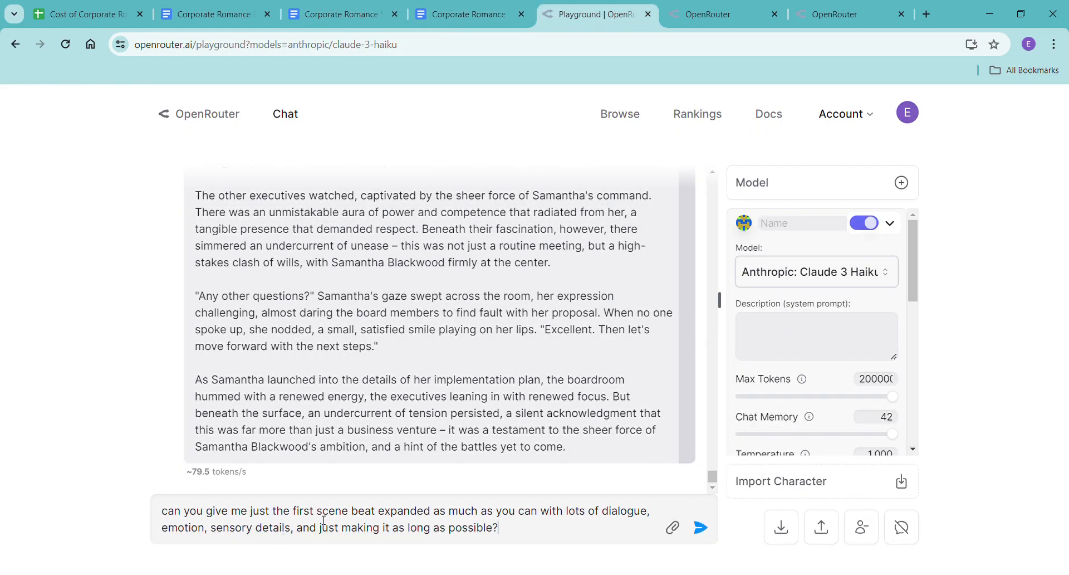
pyautogui.moveTo(322, 517); pyautogui.dragTo(352, 513)
pyautogui.write('second')
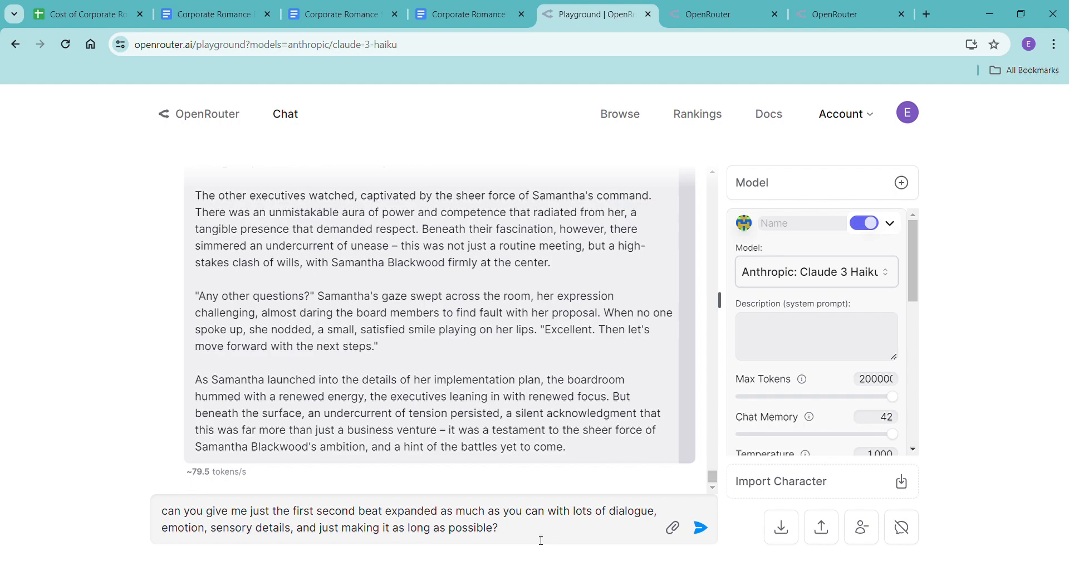
pyautogui.press('Return')
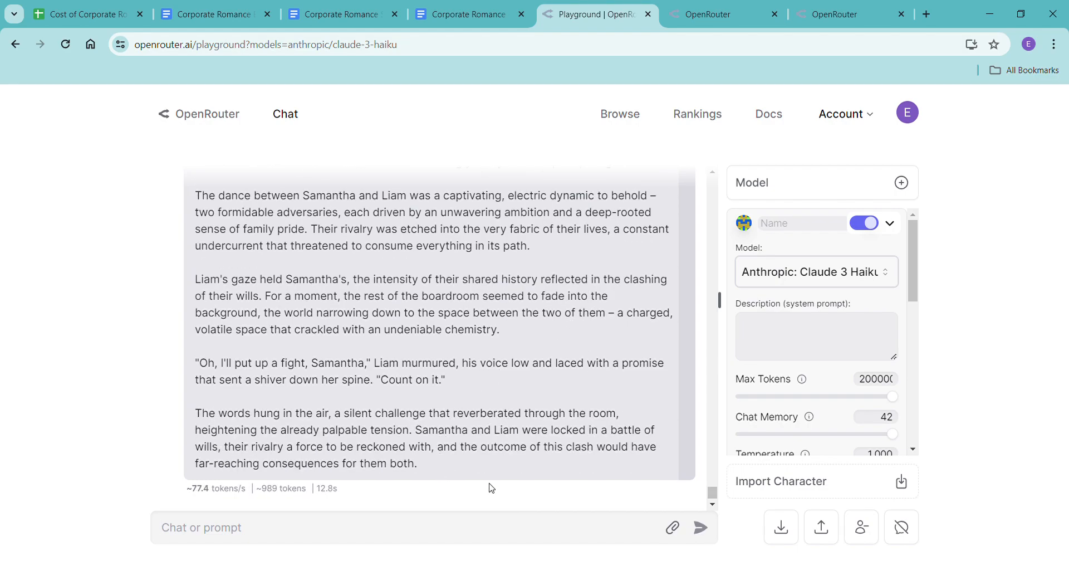
# Paste Claude 3 Haiku's expanded second scene, minus its introductory line, without formatting below the first scene in the Haiku document, and check the word count.
pyautogui.moveTo(391, 475); pyautogui.dragTo(202, 319)
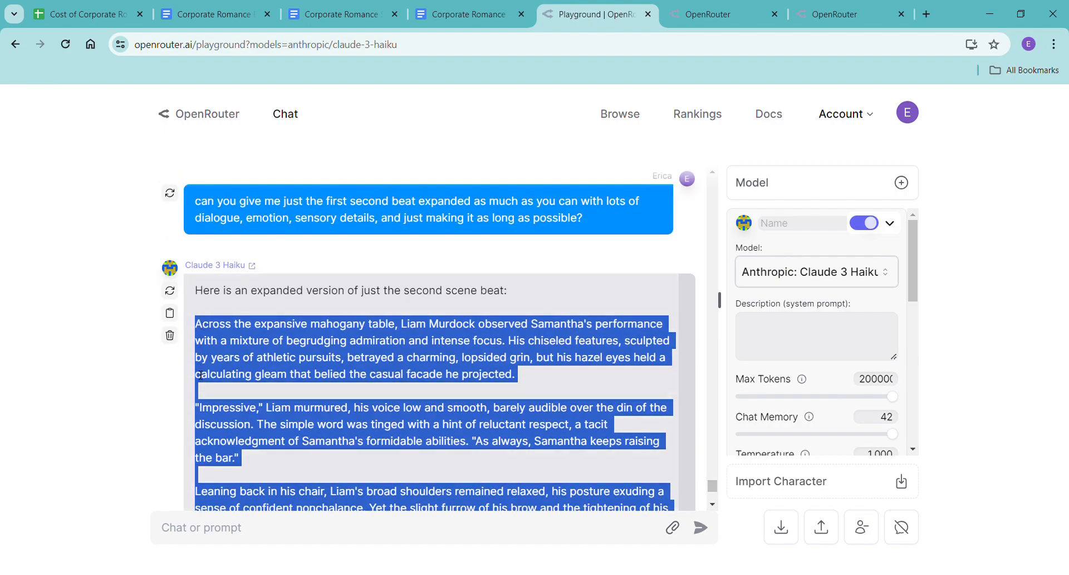
pyautogui.click(470, 18)
pyautogui.click(257, 252)
pyautogui.rightClick(261, 248)
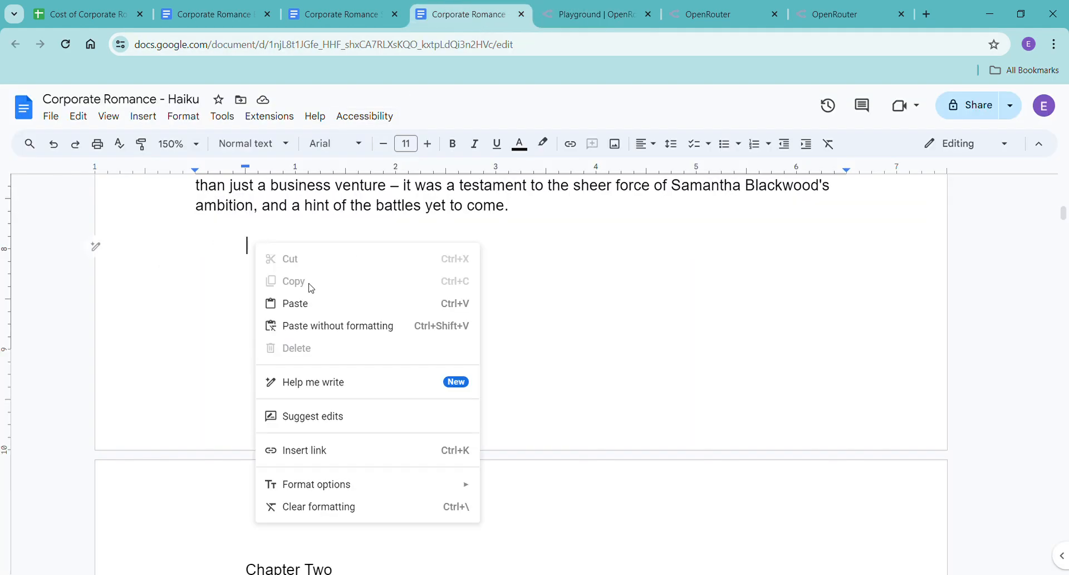
pyautogui.click(317, 324)
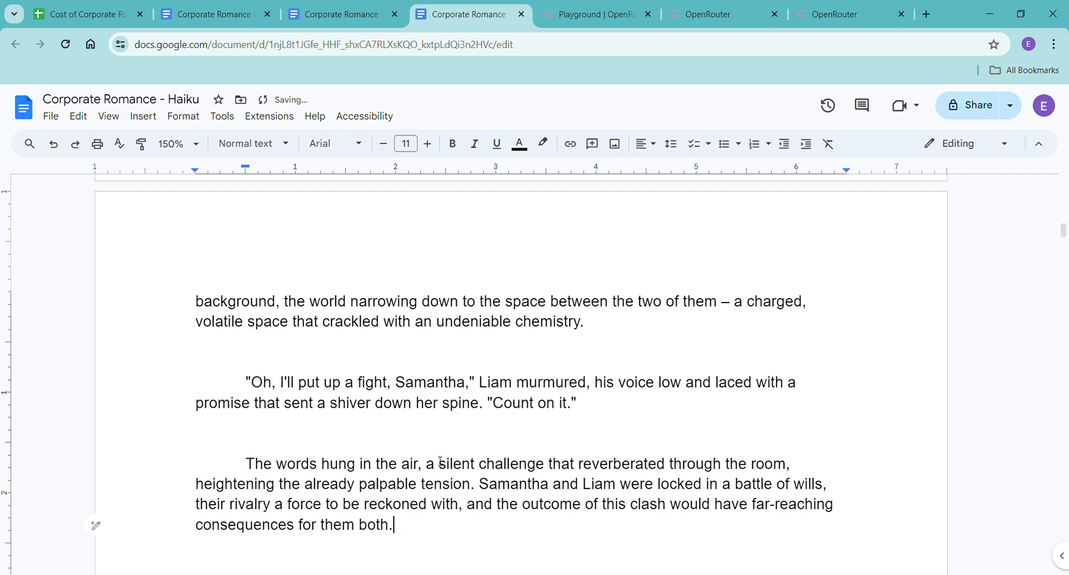
pyautogui.hotkey('ctrl', 'shift', 'c')
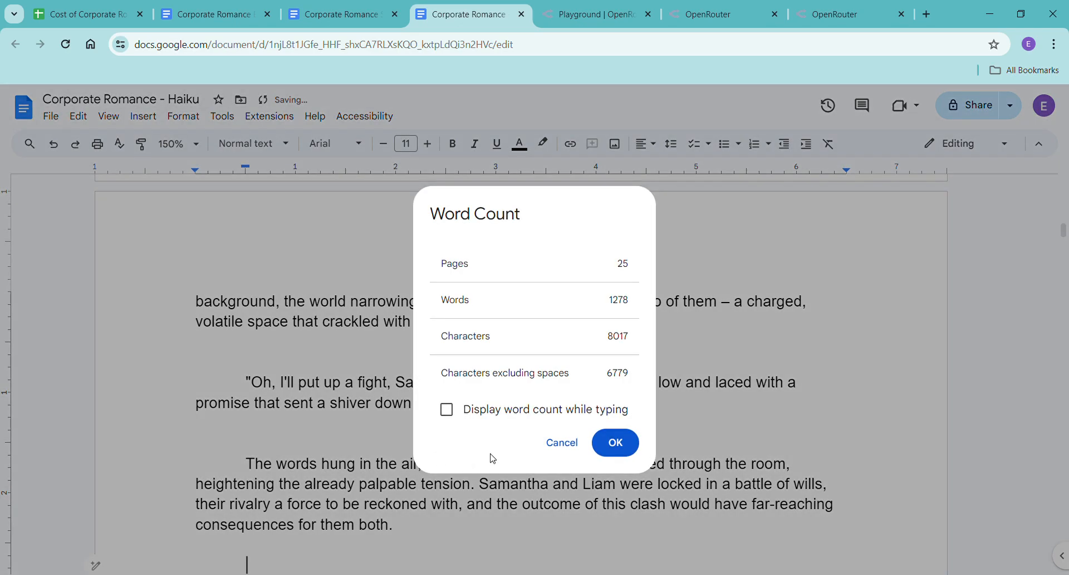
pyautogui.click(616, 443)
# Resend the second-beat prompt in the playground with "first second" replaced by "third" to request the expanded third beat.
pyautogui.click(591, 14)
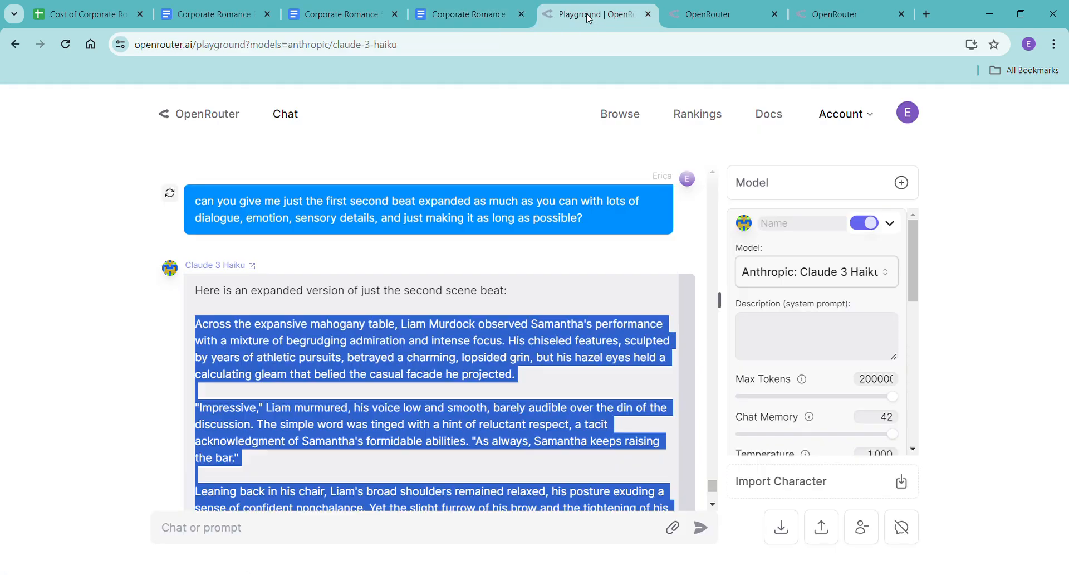
pyautogui.click(346, 532)
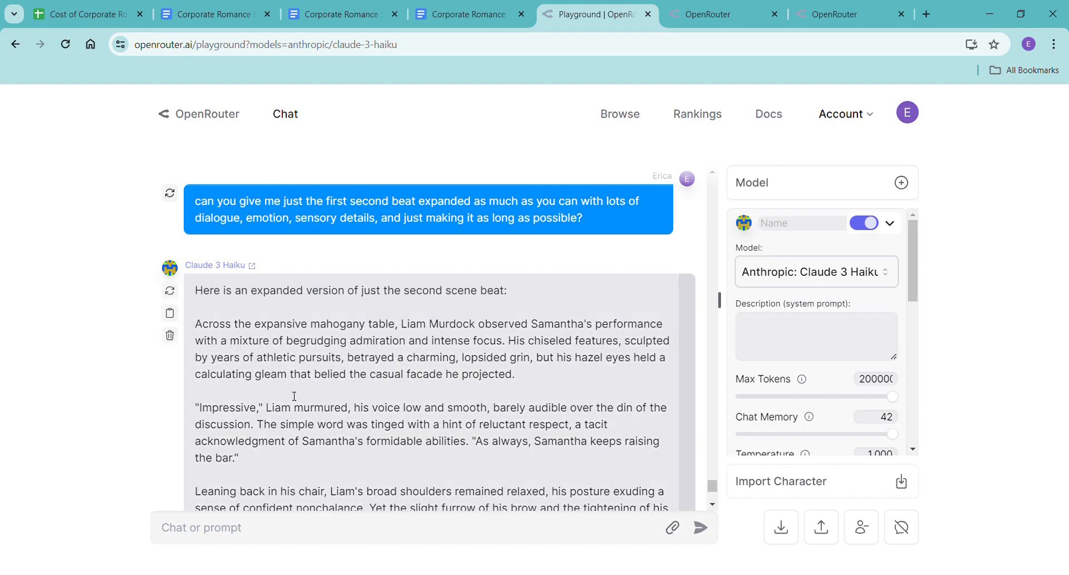
pyautogui.moveTo(195, 201); pyautogui.dragTo(599, 239)
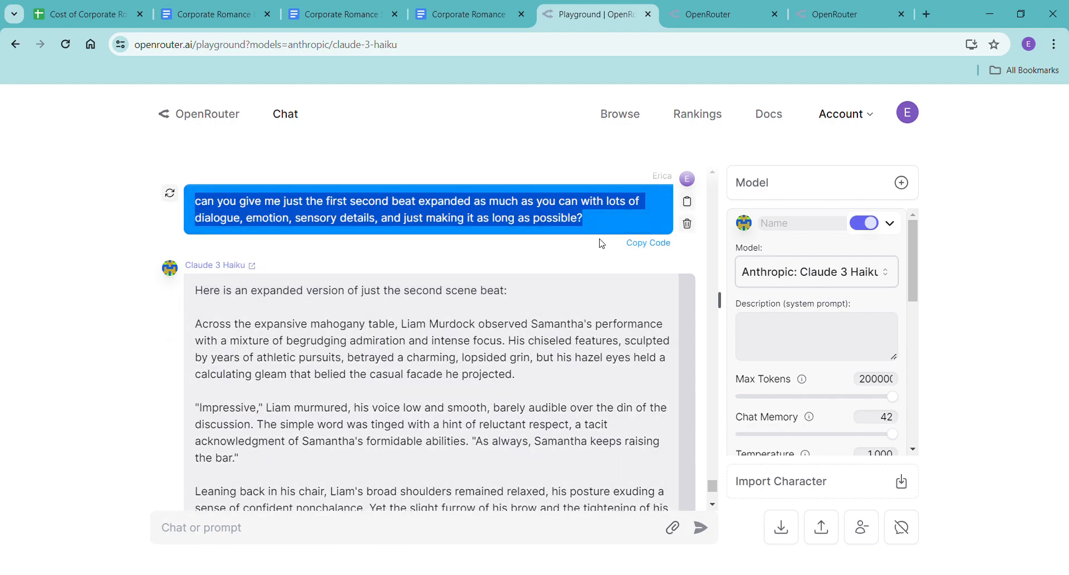
pyautogui.hotkey('ctrl', 'c')
pyautogui.click(408, 535)
pyautogui.hotkey('ctrl', 'v')
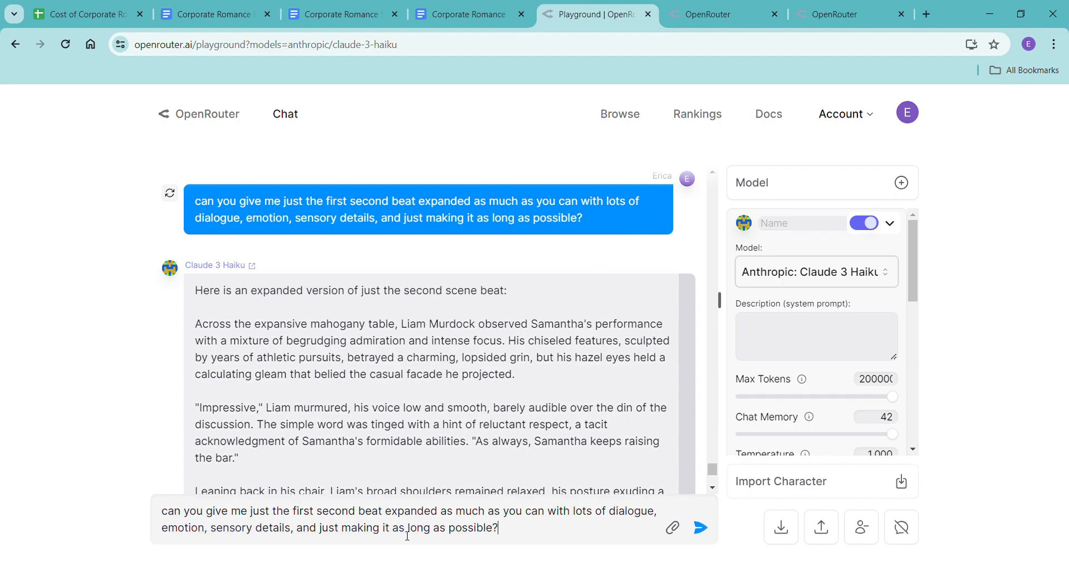
pyautogui.moveTo(301, 516); pyautogui.dragTo(362, 520)
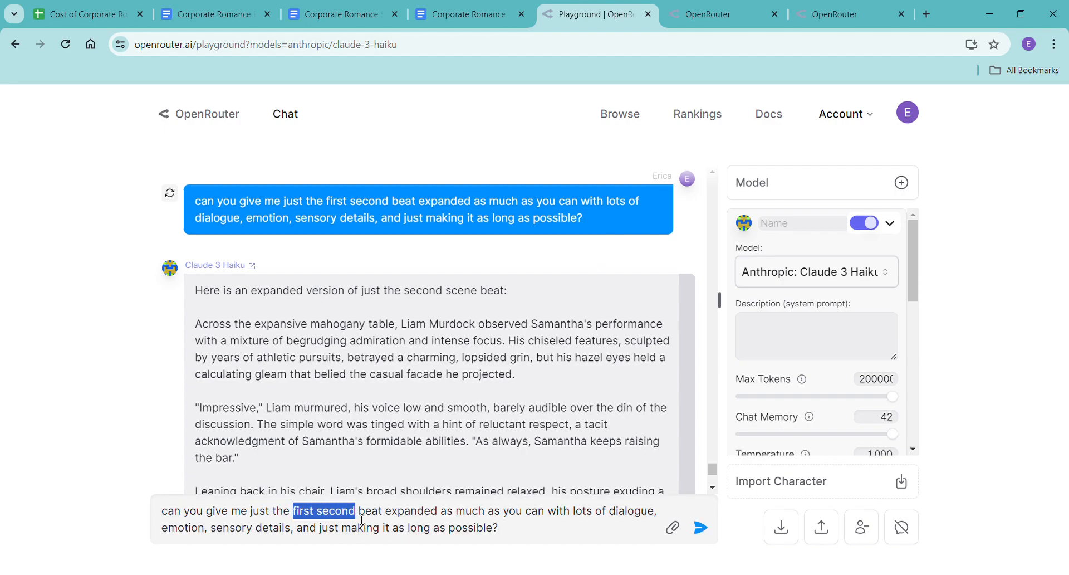
pyautogui.write('third')
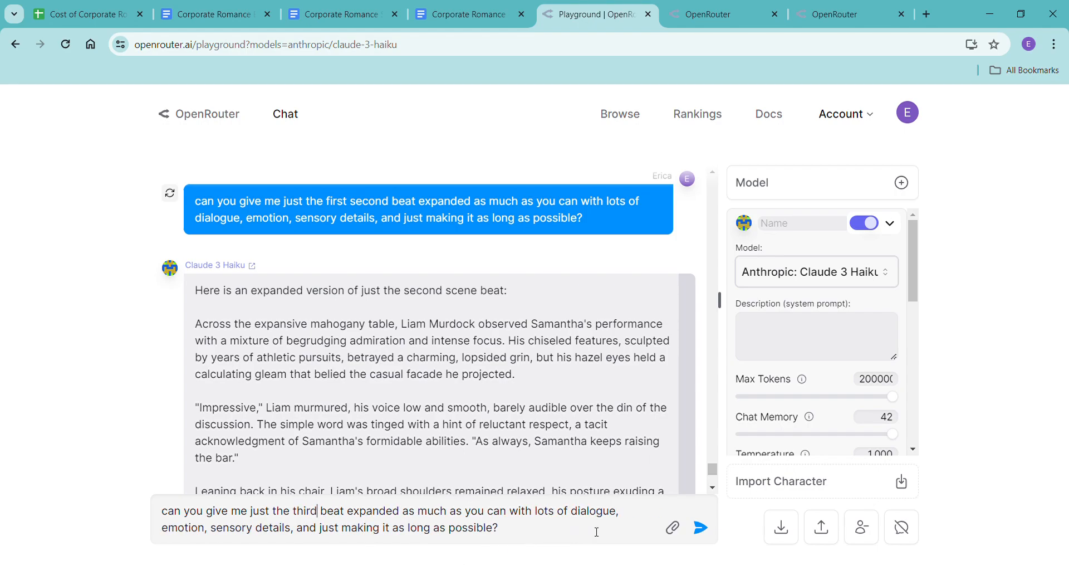
pyautogui.click(701, 528)
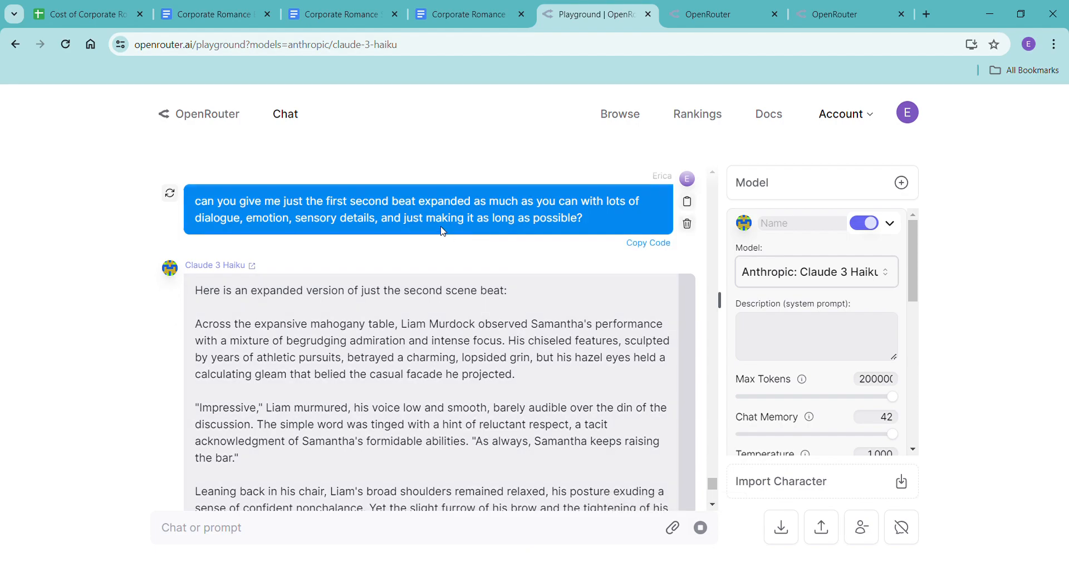
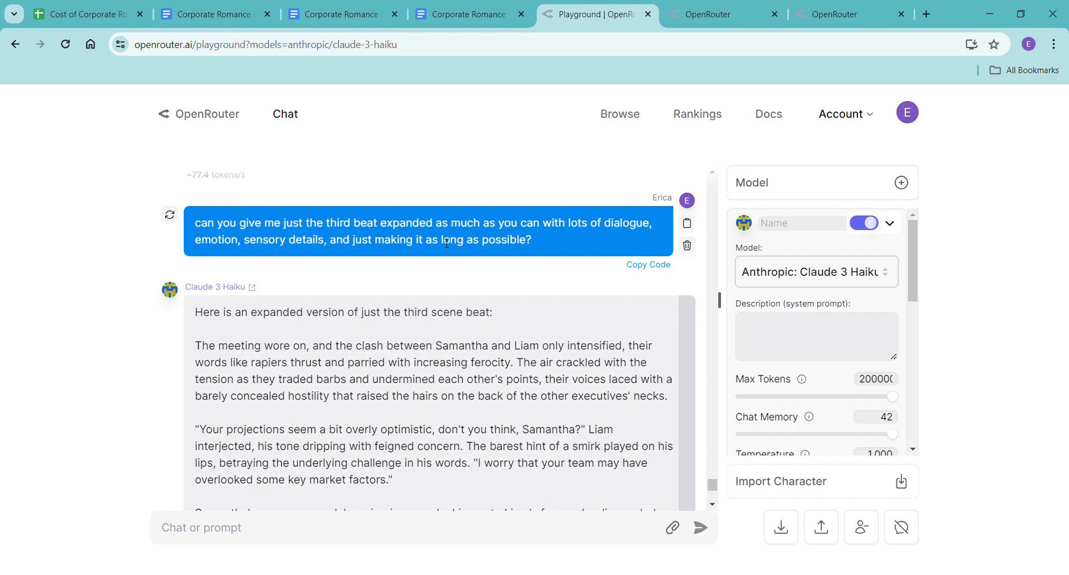
# Paste Claude 3 Haiku's expanded third beat, minus its introductory line, without formatting below the second scene in the Haiku document, and check the word count.
pyautogui.moveTo(196, 345); pyautogui.dragTo(642, 465)
pyautogui.hotkey('ctrl', 'c')
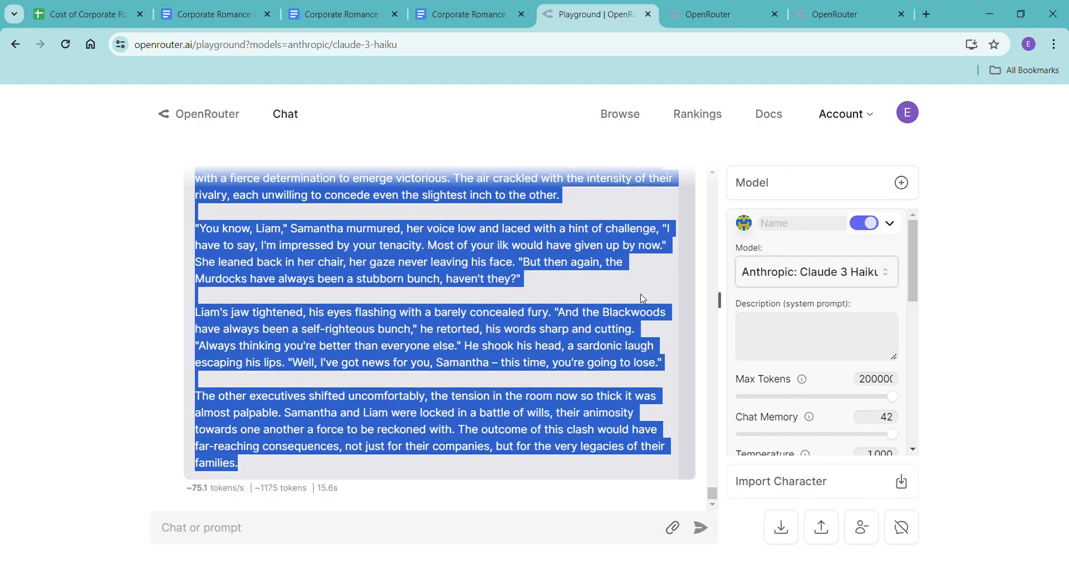
pyautogui.click(456, 16)
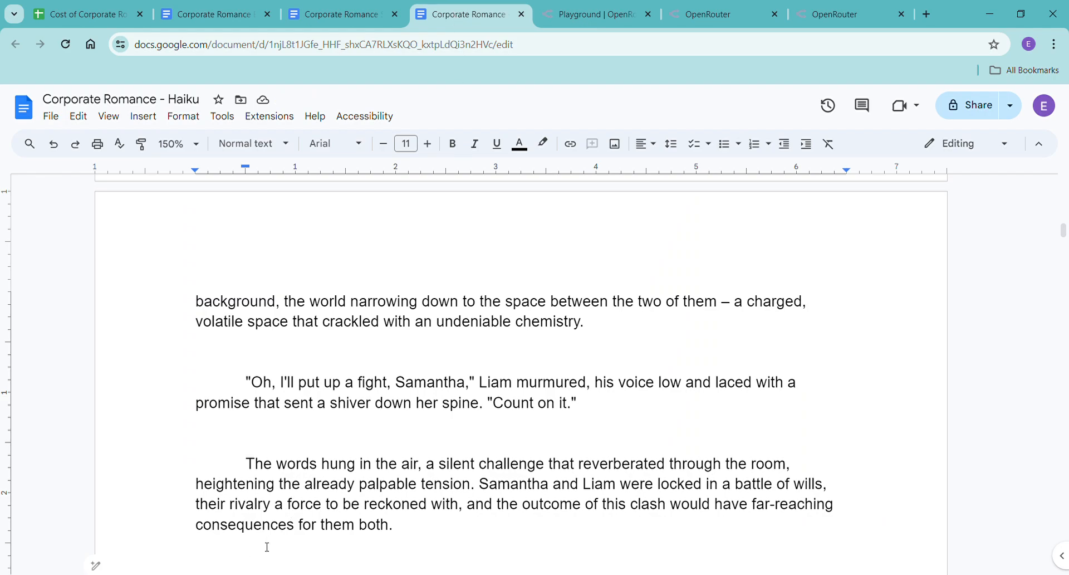
pyautogui.rightClick(247, 565)
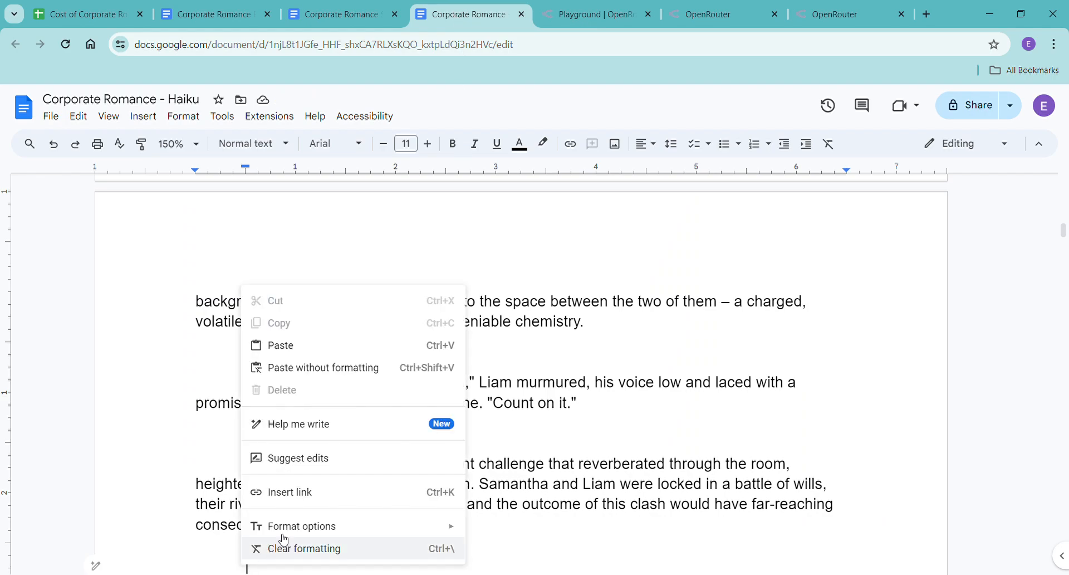
pyautogui.click(365, 377)
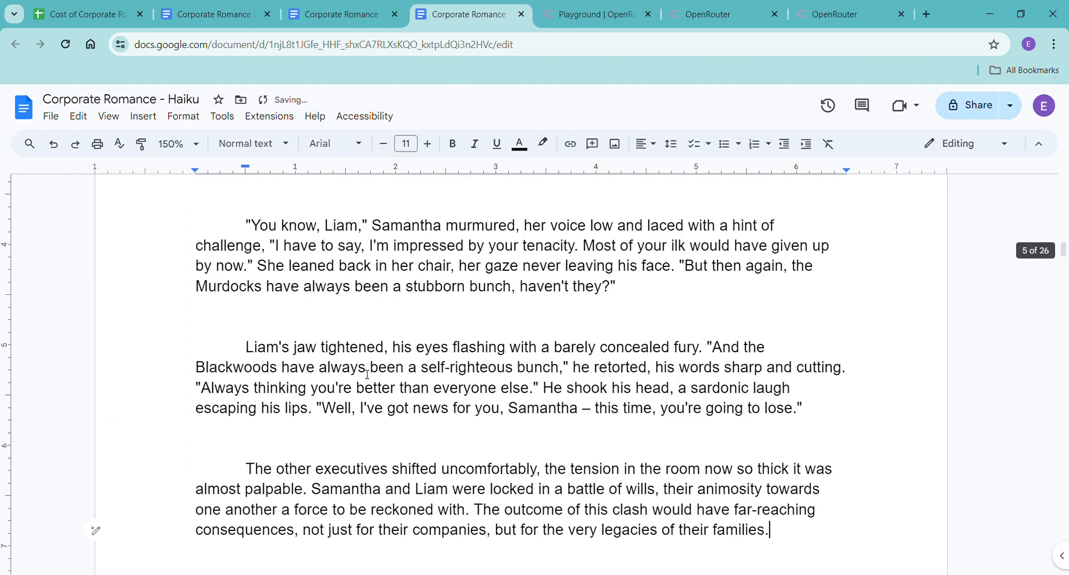
pyautogui.hotkey('ctrl', 'shift', 'c')
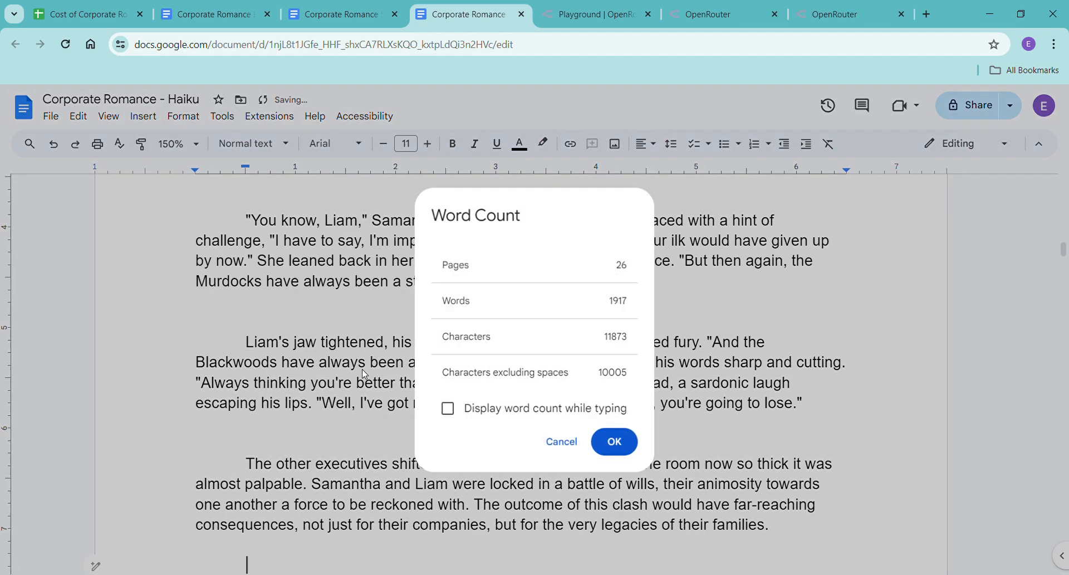
pyautogui.click(616, 442)
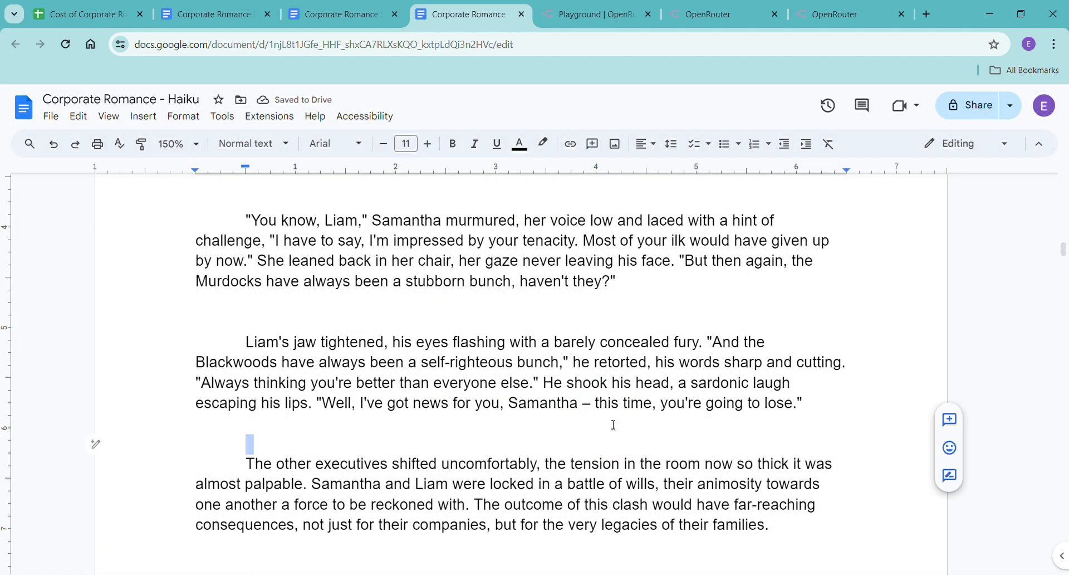
pyautogui.click(279, 566)
pyautogui.scroll(-3, 275, 557)
# Reuse the third-beat prompt in the OpenRouter playground with "third" replaced by "fourth", and send it to Claude 3 Haiku.
pyautogui.click(593, 16)
pyautogui.scroll(-15, 548, 264)
pyautogui.scroll(-10, 548, 264)
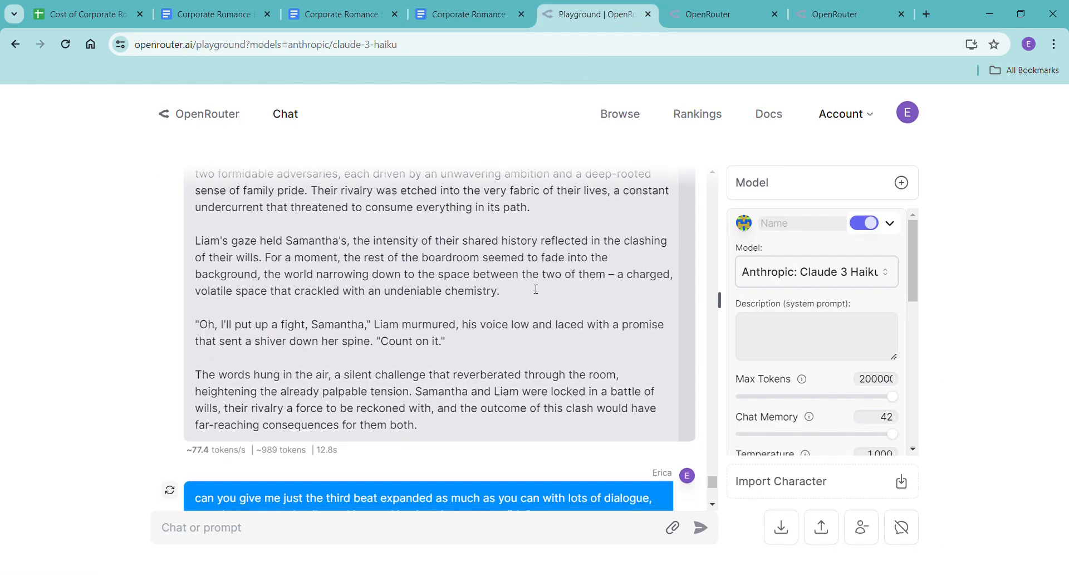
pyautogui.moveTo(201, 298); pyautogui.dragTo(547, 306)
pyautogui.click(492, 516)
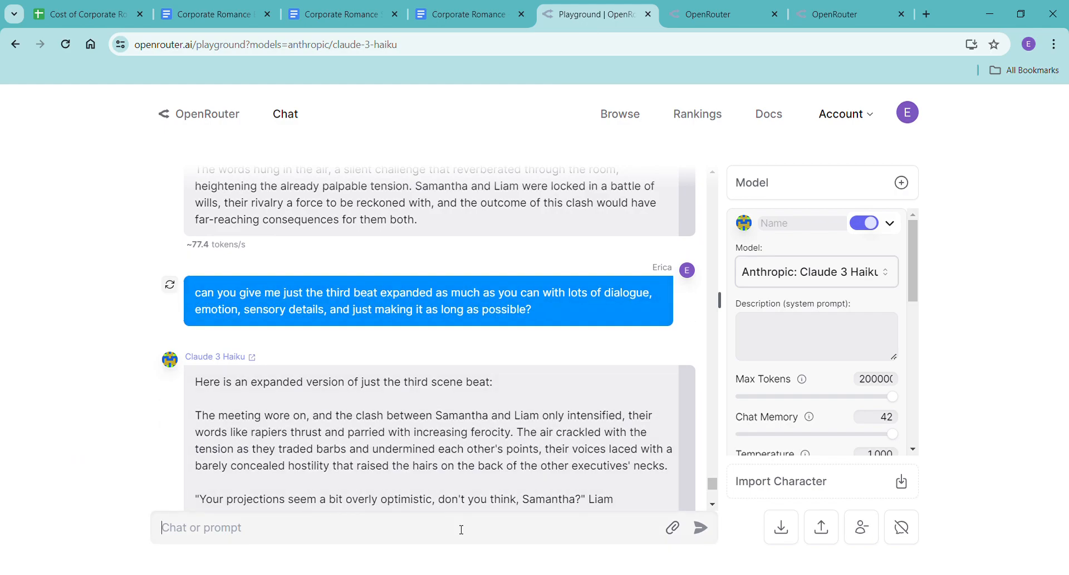
pyautogui.hotkey('ctrl', 'v')
pyautogui.doubleClick(299, 517)
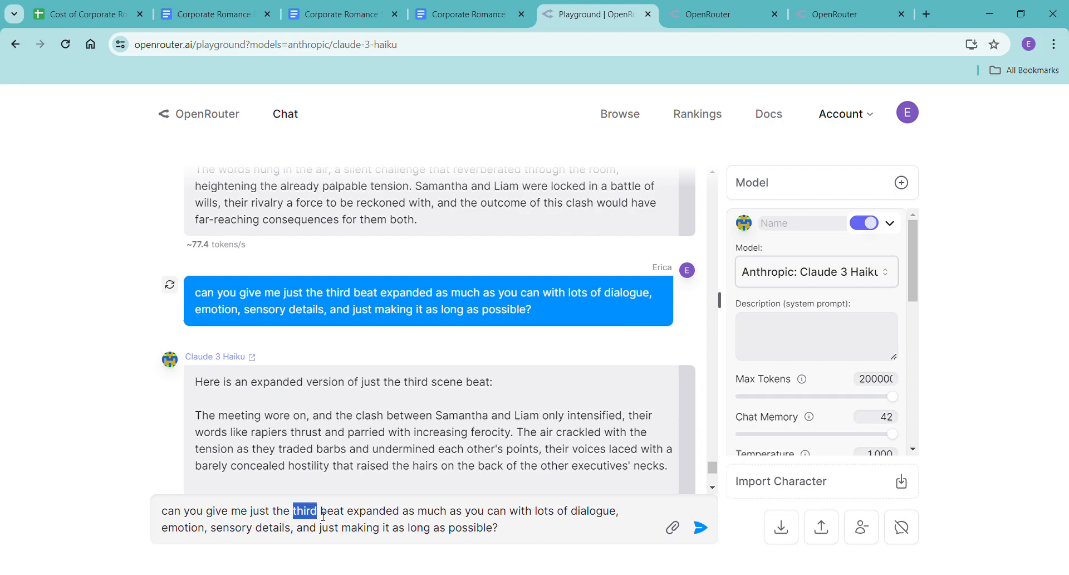
pyautogui.write('fourth')
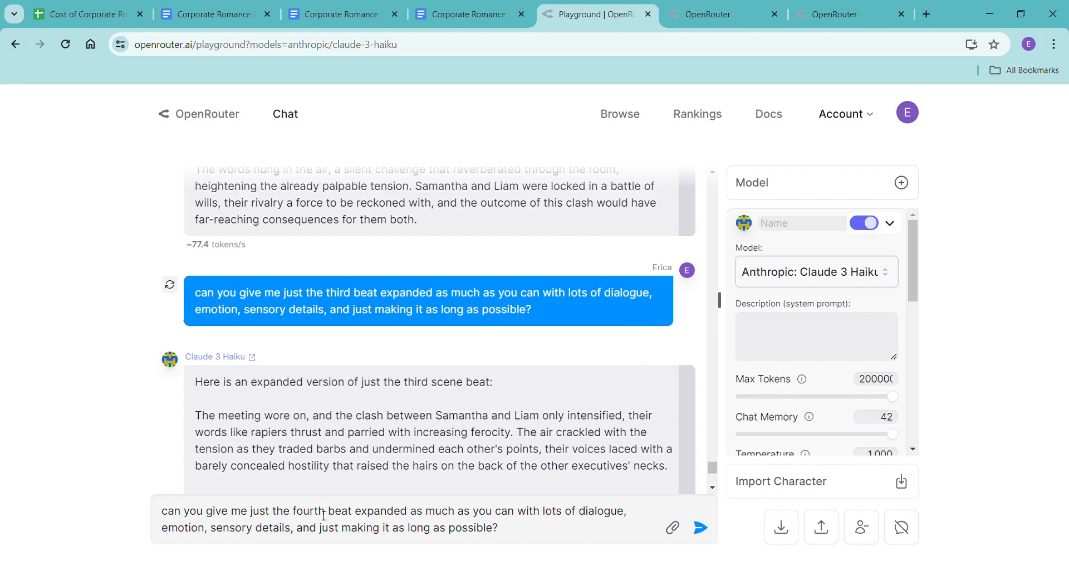
pyautogui.click(701, 528)
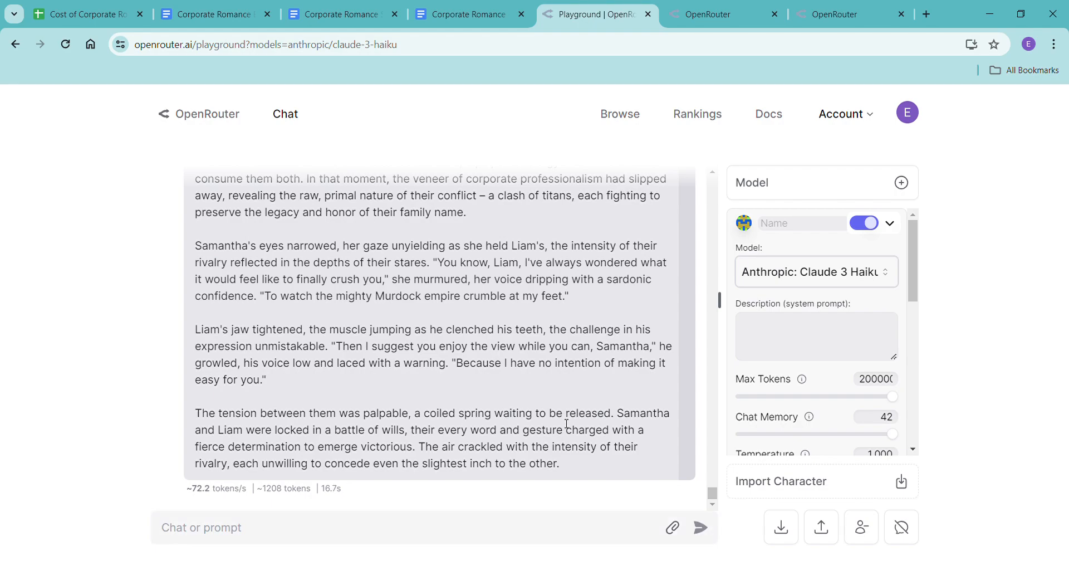
# Paste the expanded fourth beat, minus its introductory line, without formatting below the third in the Haiku document, and add a new line after it.
pyautogui.scroll(20, 381, 447)
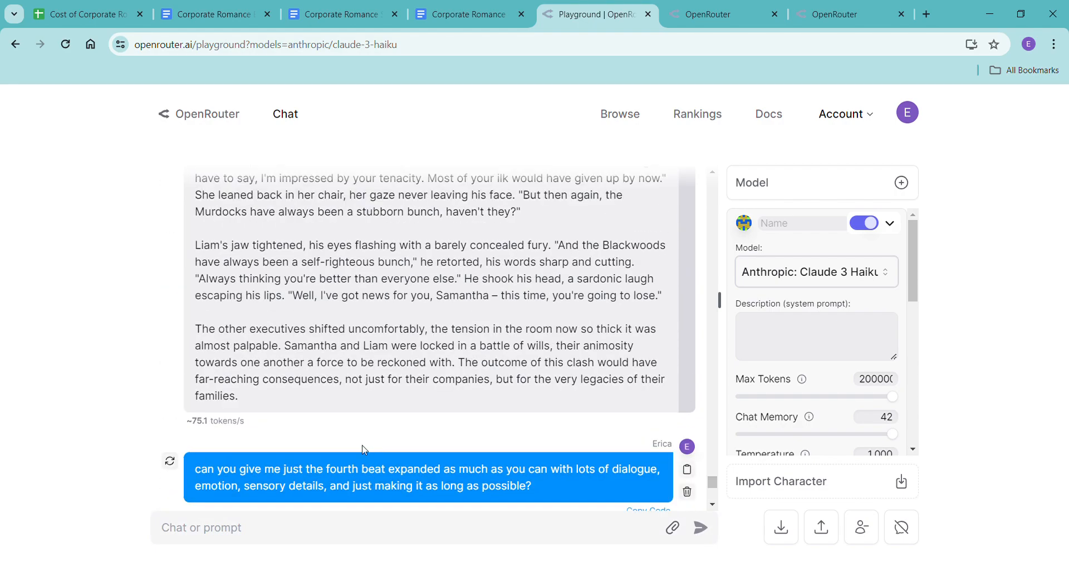
pyautogui.scroll(-5, 365, 450)
pyautogui.scroll(-14, 365, 450)
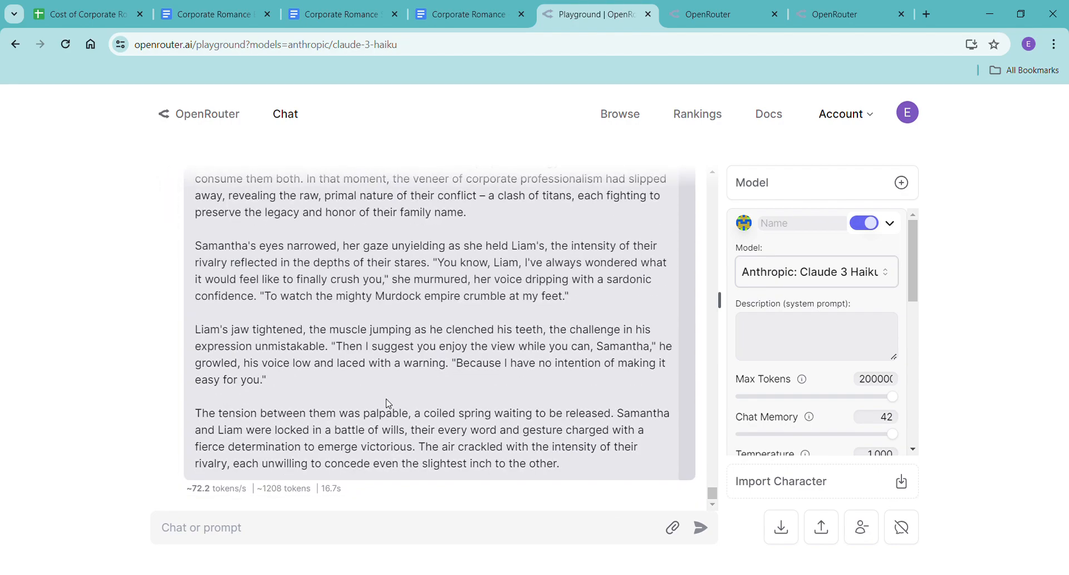
pyautogui.scroll(8, 389, 408)
pyautogui.scroll(10, 388, 408)
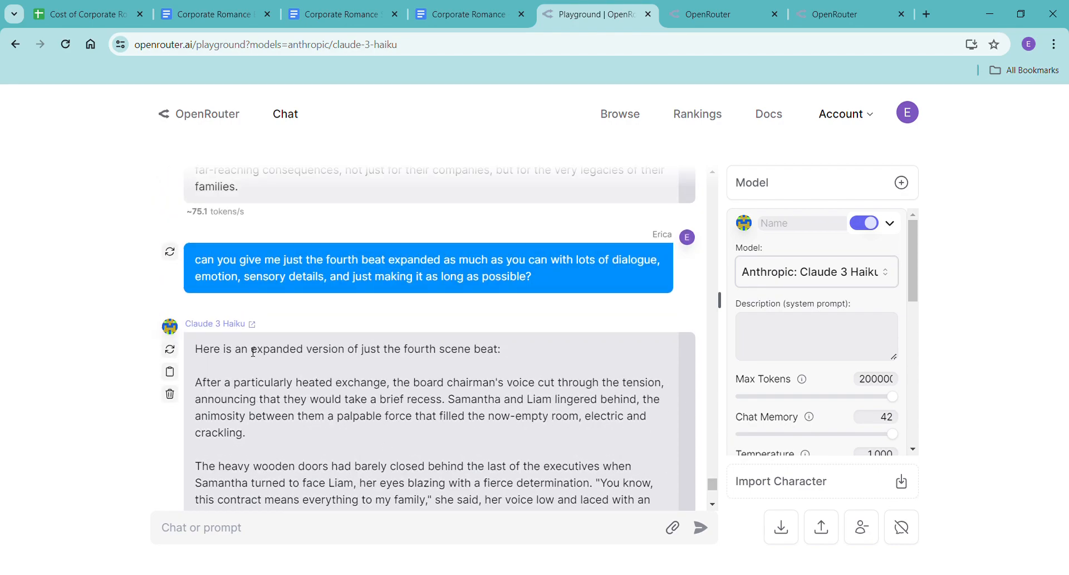
pyautogui.moveTo(195, 382); pyautogui.dragTo(587, 471)
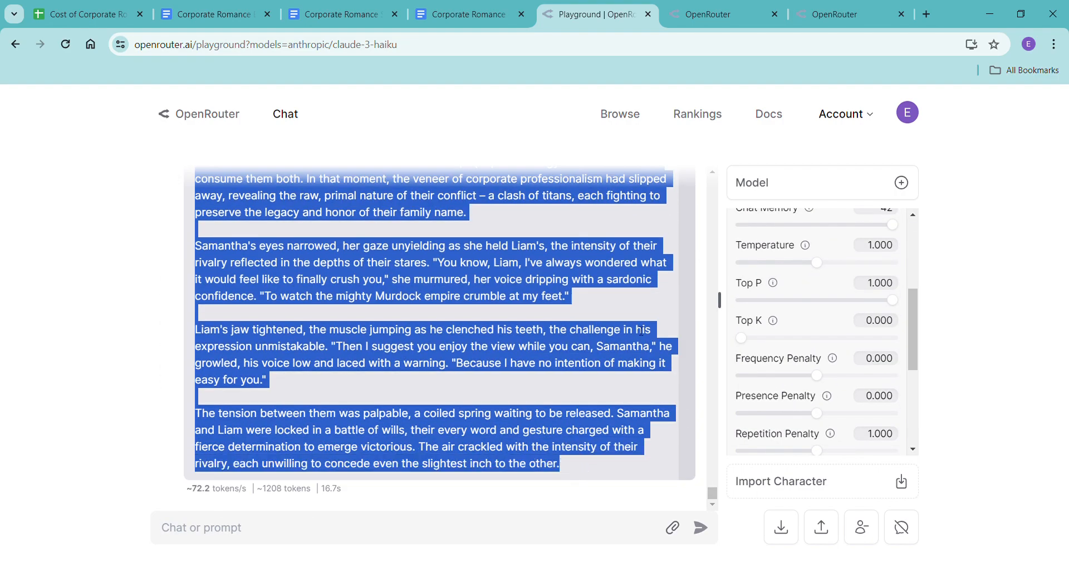
pyautogui.click(450, 16)
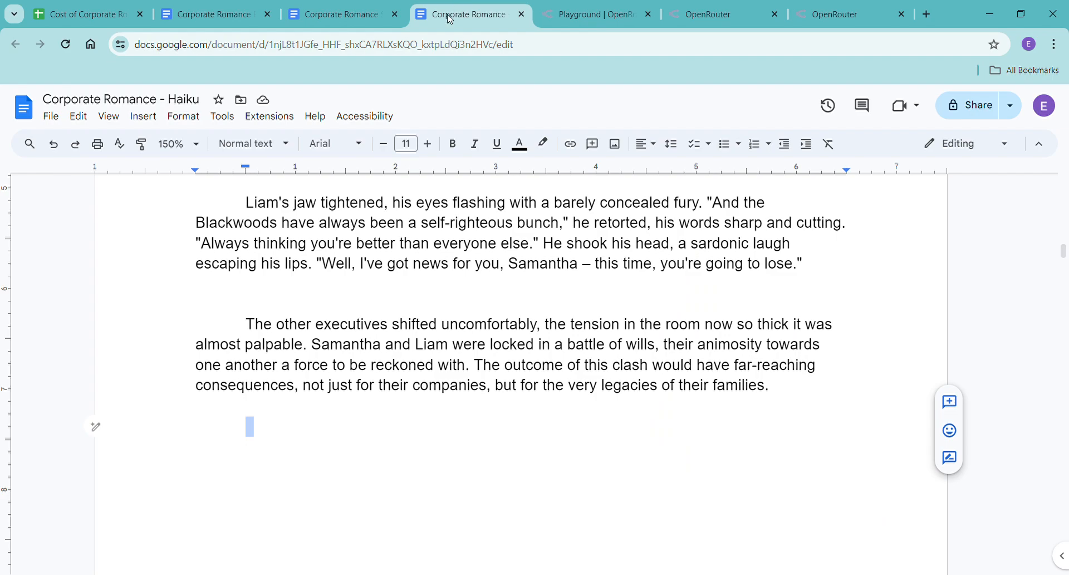
pyautogui.rightClick(264, 440)
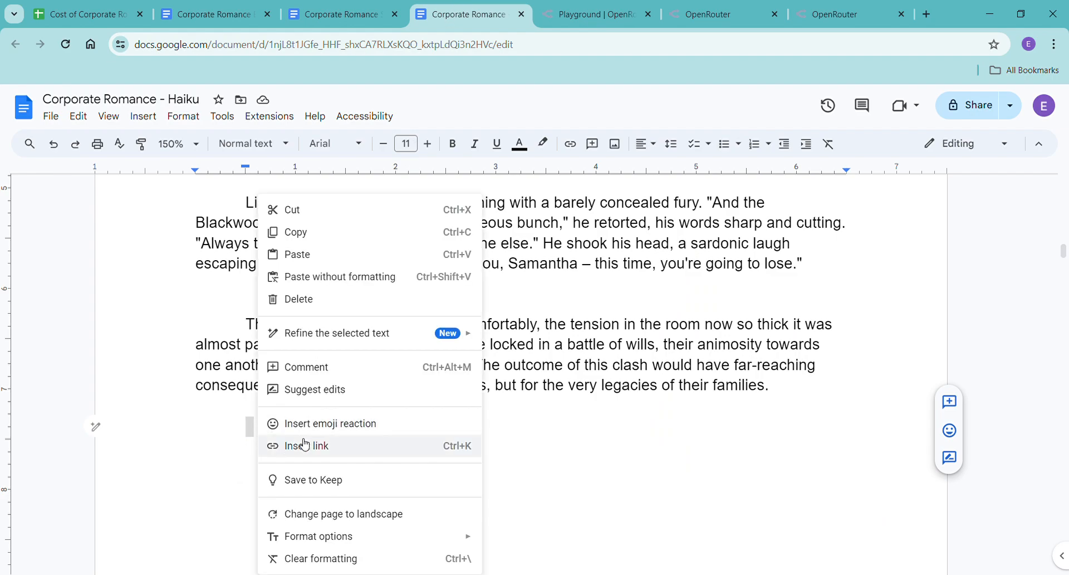
pyautogui.click(341, 277)
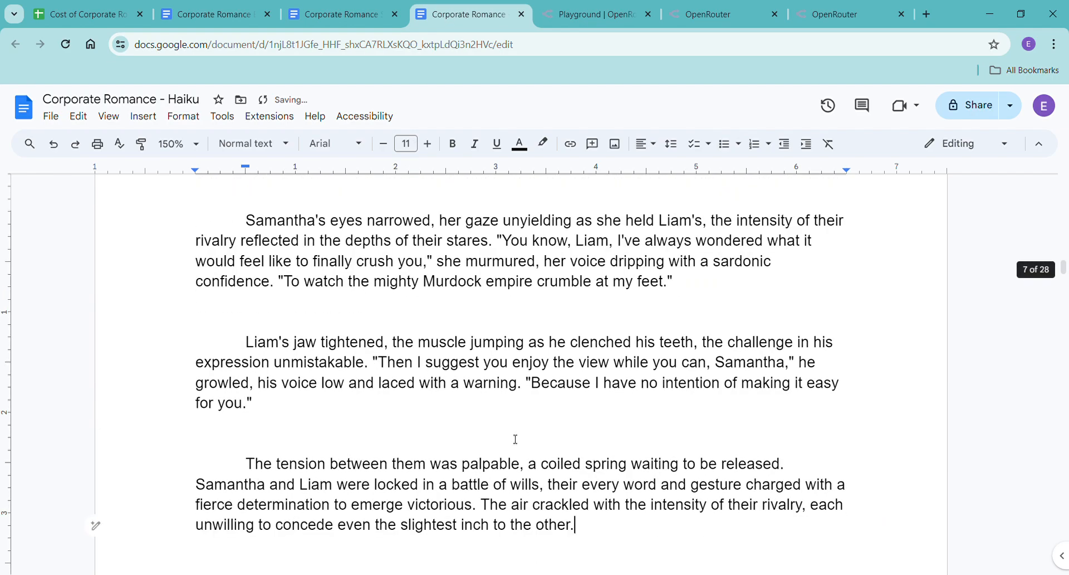
pyautogui.press('Return')
# Check the word count of the Haiku document and return to the OpenRouter playground.
pyautogui.hotkey('ctrl', 'shift', 'c')
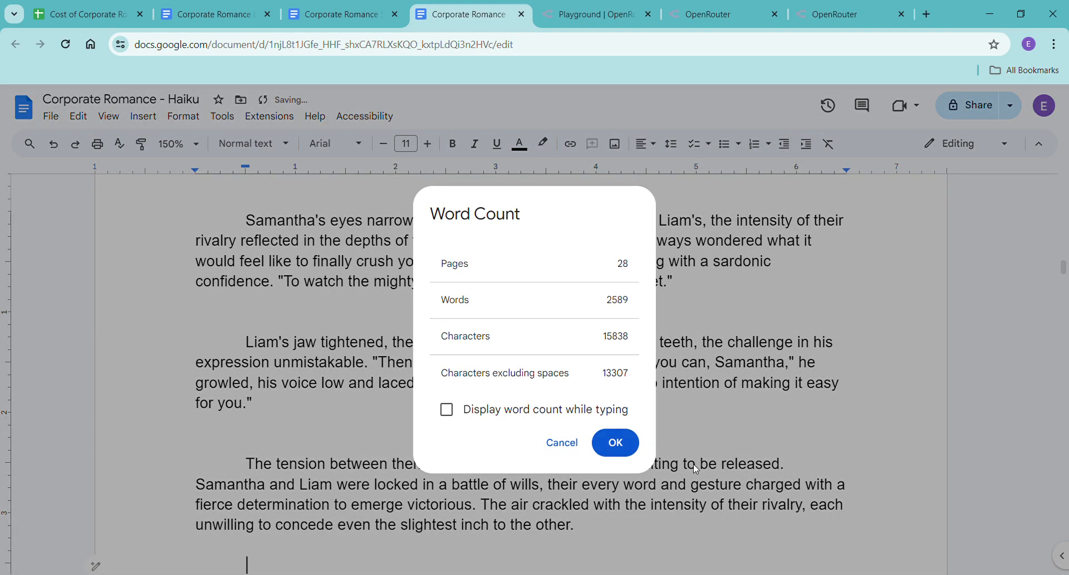
pyautogui.click(639, 443)
pyautogui.scroll(-2, 637, 442)
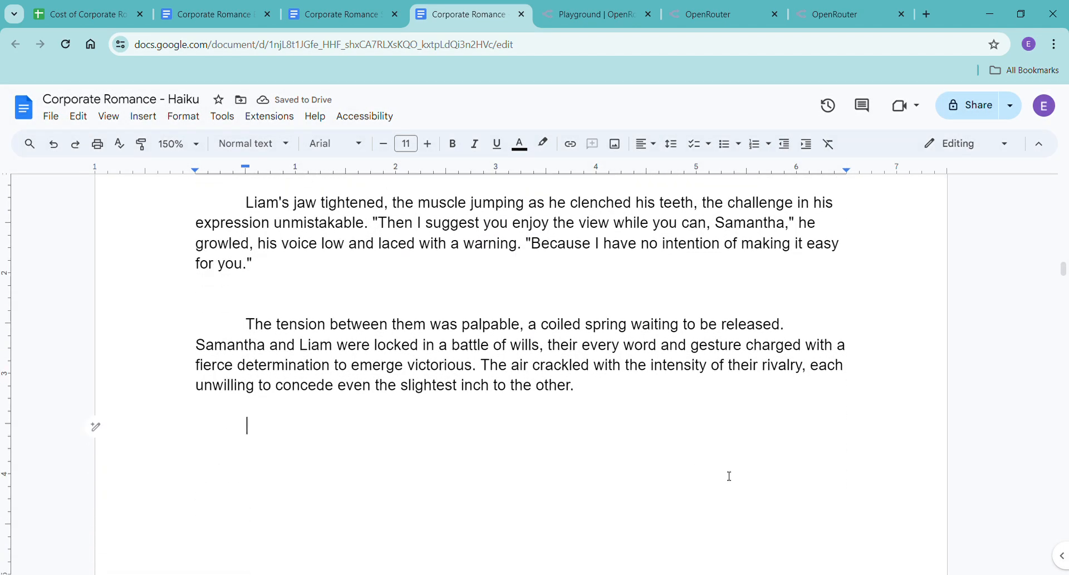
pyautogui.click(618, 14)
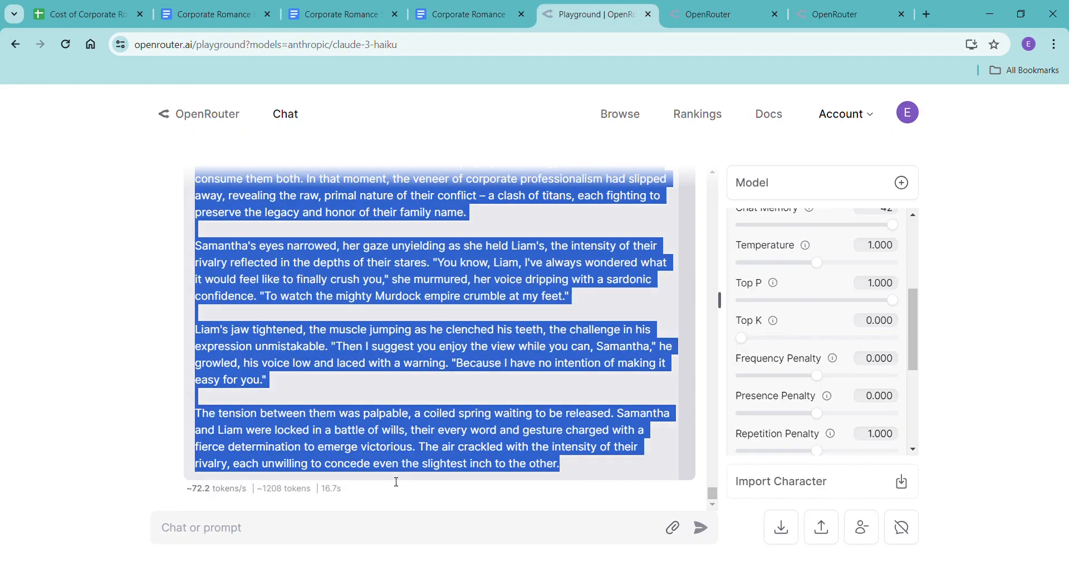
pyautogui.click(379, 542)
pyautogui.write('pleas')
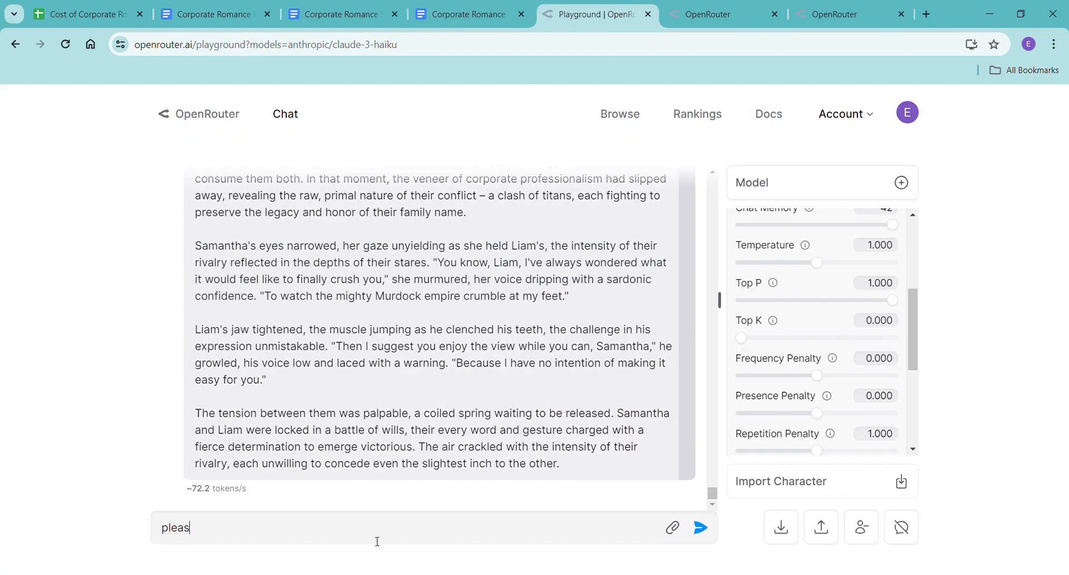
pyautogui.press('BackSpace')
pyautogui.press('BackSpace')
pyautogui.press('BackSpace')
pyautogui.press('BackSpace')
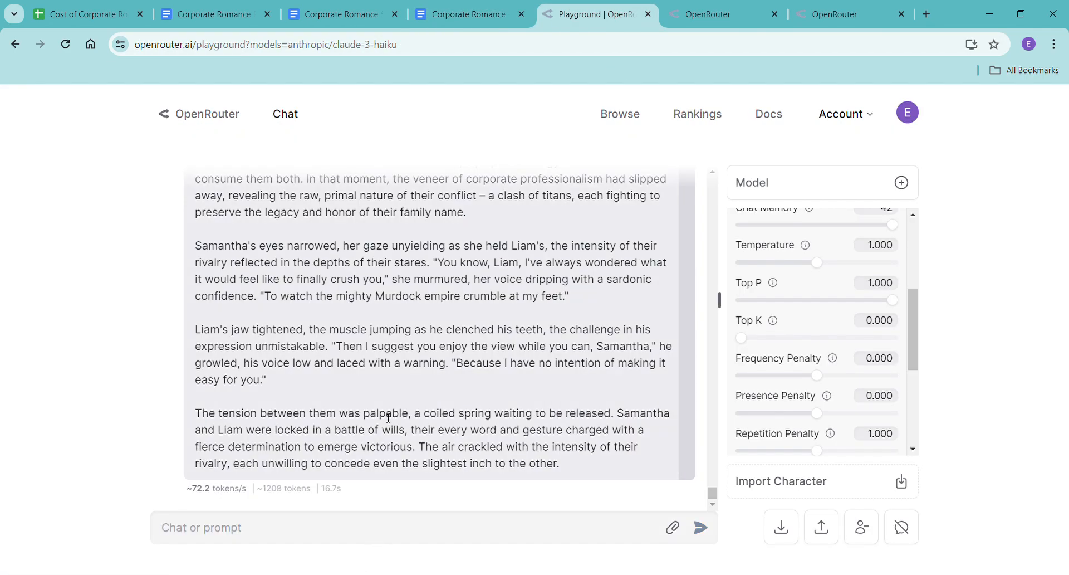
# Reuse the fourth-beat prompt with "fourth" replaced by "fifth", copy the whole edited prompt, and send it to Claude 3 Haiku.
pyautogui.scroll(15, 377, 447)
pyautogui.moveTo(198, 259); pyautogui.dragTo(553, 301)
pyautogui.scroll(-10, 376, 469)
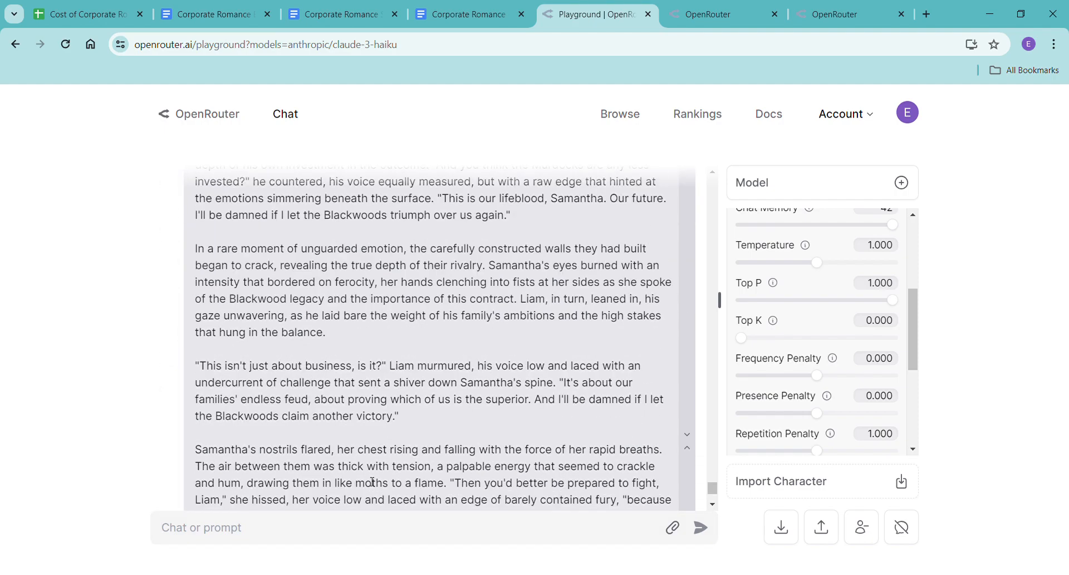
pyautogui.hotkey('ctrl', 'v')
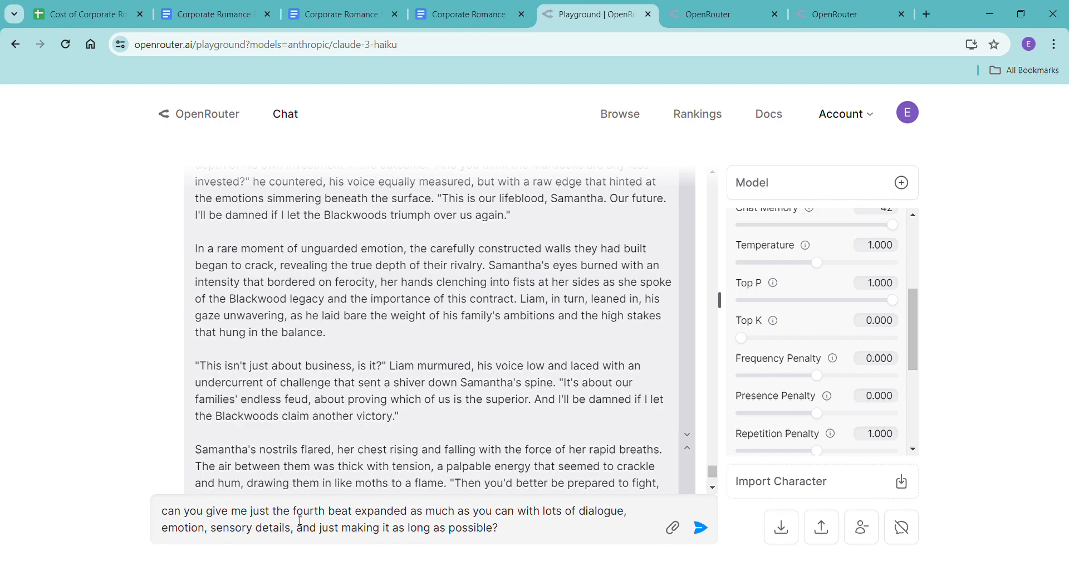
pyautogui.moveTo(293, 520); pyautogui.dragTo(328, 519)
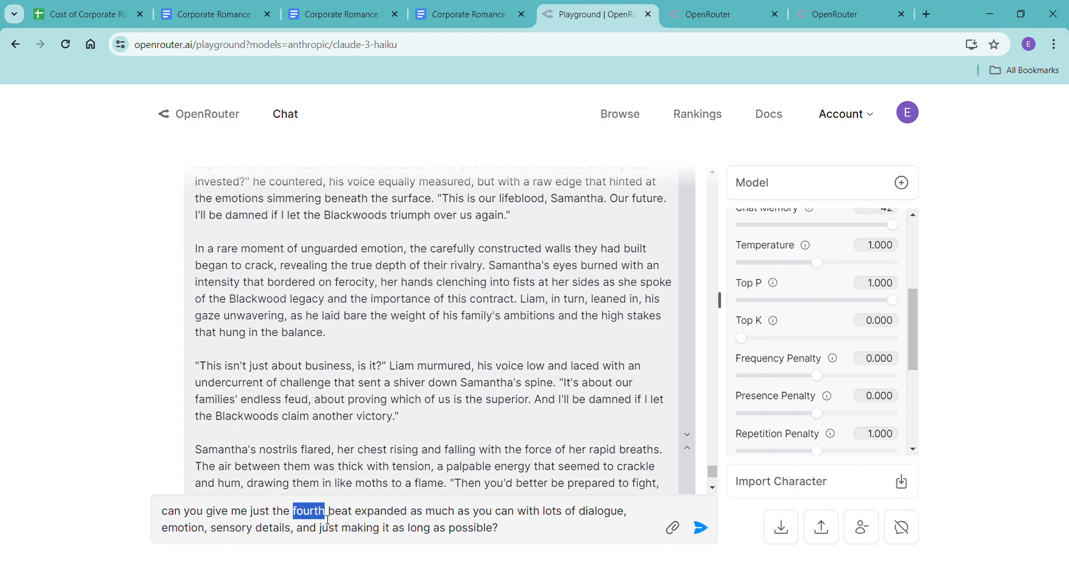
pyautogui.write('fifth')
pyautogui.moveTo(518, 540); pyautogui.dragTo(122, 523)
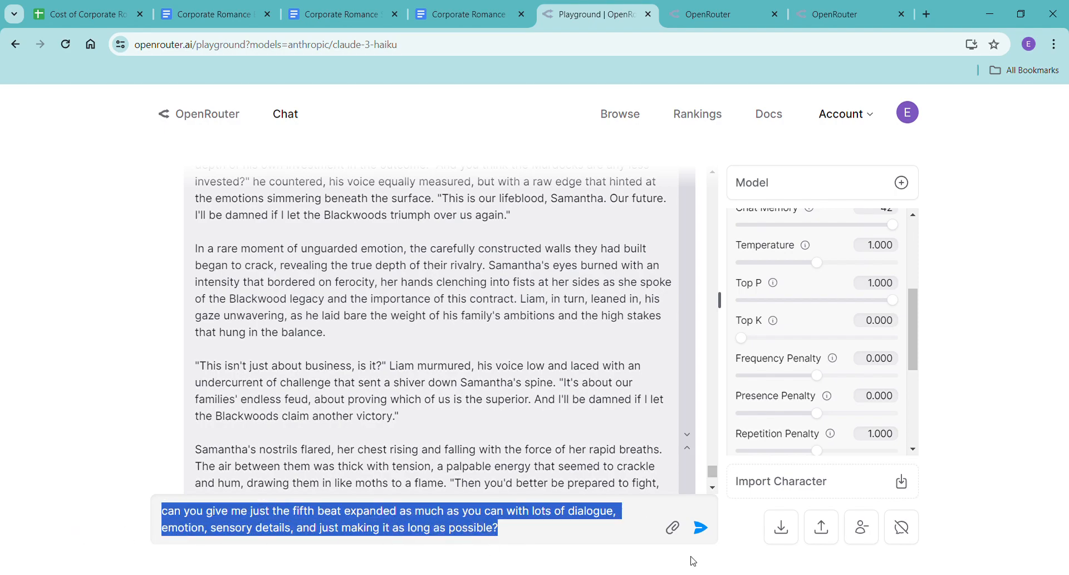
pyautogui.click(701, 528)
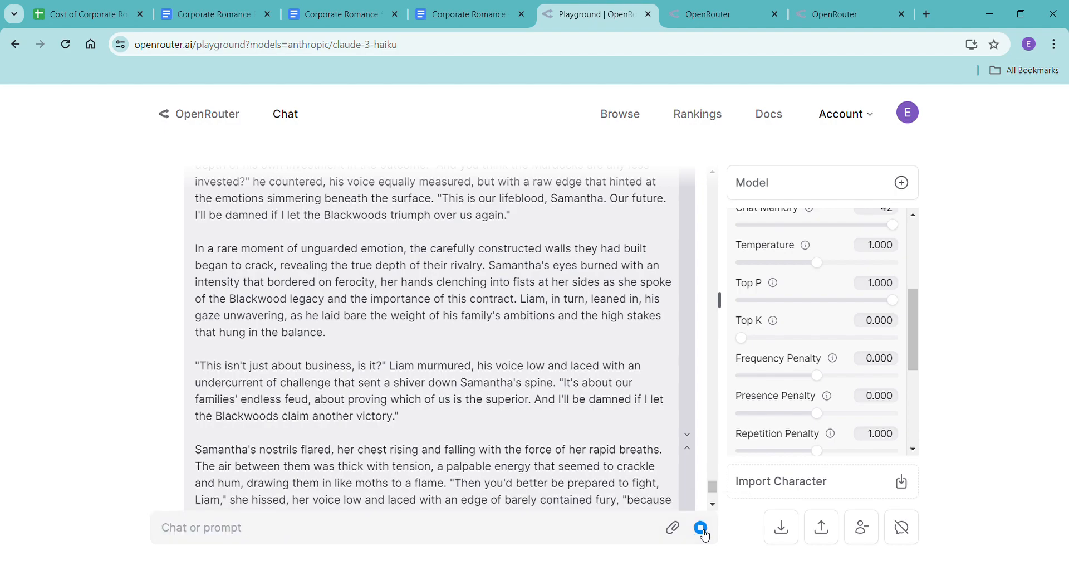
# Add the line "Prompts:" above Chapter One in the Corporate Romance Scene Beats document and paste the copied fifth-beat prompt after it.
pyautogui.click(331, 16)
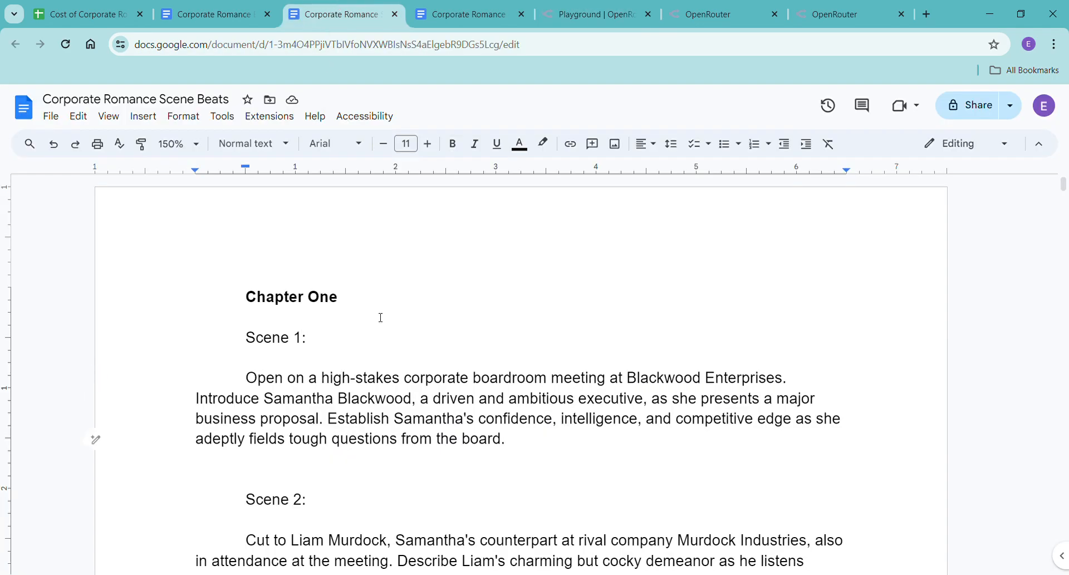
pyautogui.click(235, 297)
pyautogui.press('Return')
pyautogui.press('Up')
pyautogui.write('prompts:')
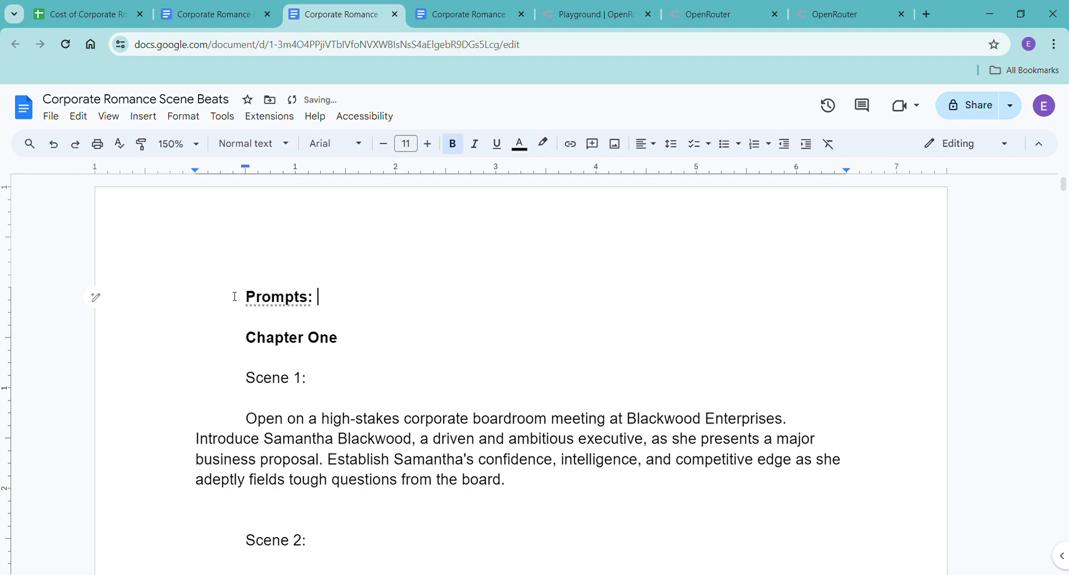
pyautogui.hotkey('ctrl', 'v')
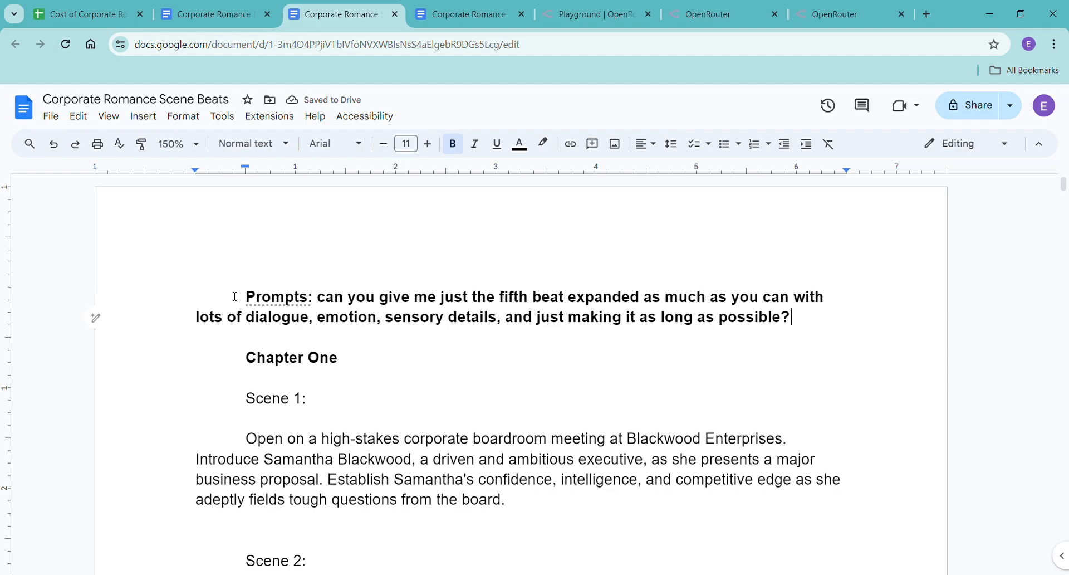
# Separate the pasted prompt from the "Prompts:" heading with a blank line and add empty lines between the prompt and Chapter One.
pyautogui.click(313, 304)
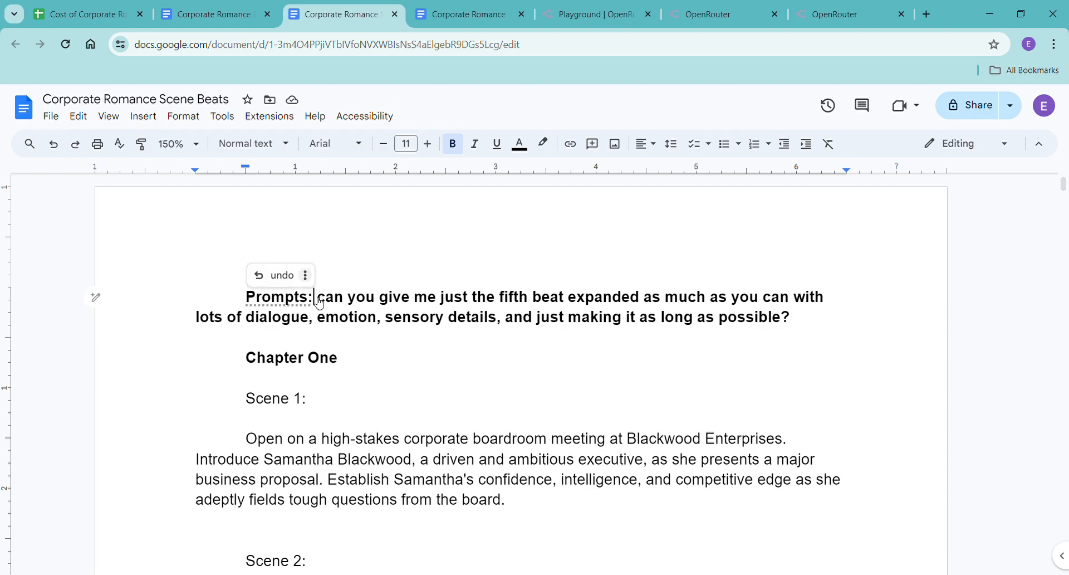
pyautogui.press('Return')
pyautogui.press('Return')
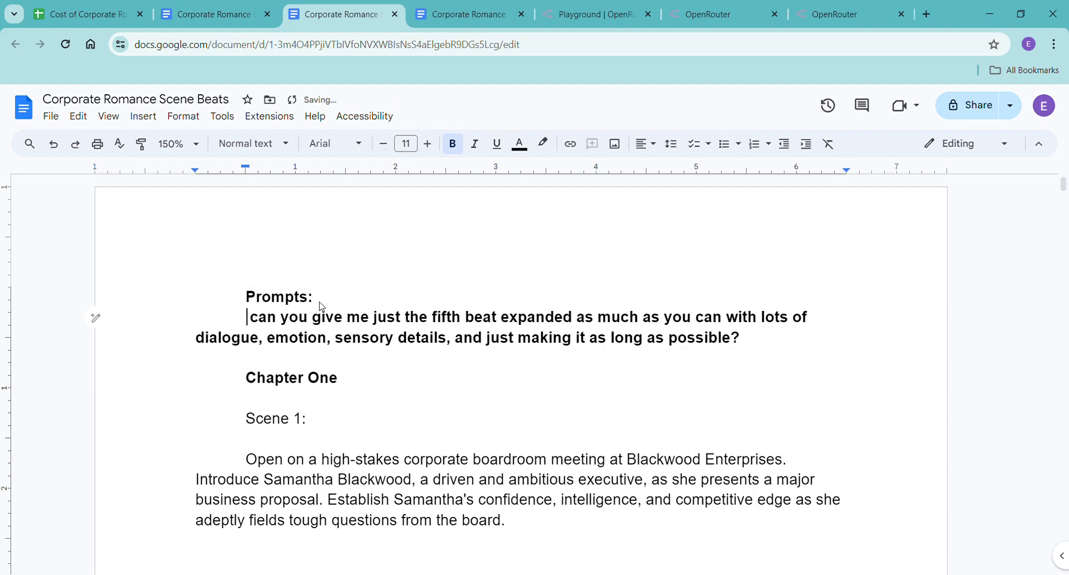
pyautogui.click(771, 362)
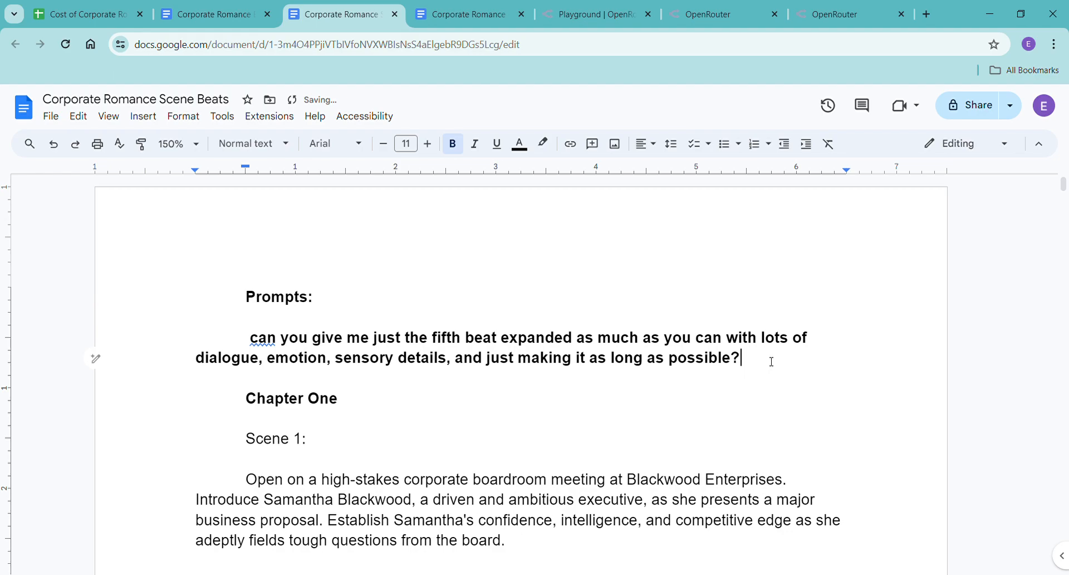
pyautogui.press('Return')
pyautogui.press('Return')
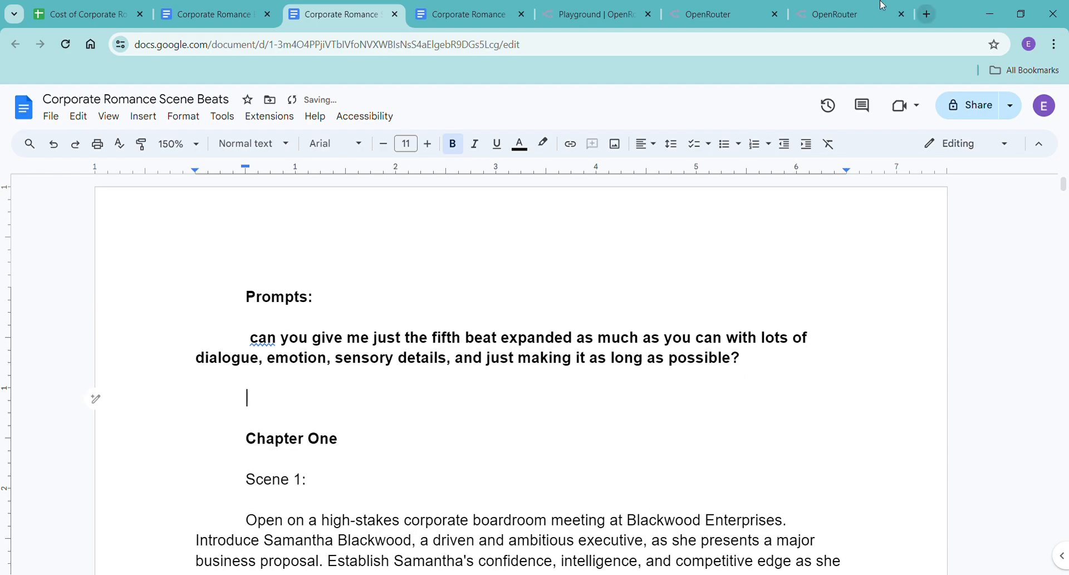
# Return to the OpenRouter playground and copy Claude 3 Haiku's whole expanded fifth beat, without its introductory line.
pyautogui.click(616, 17)
pyautogui.scroll(-15, 492, 373)
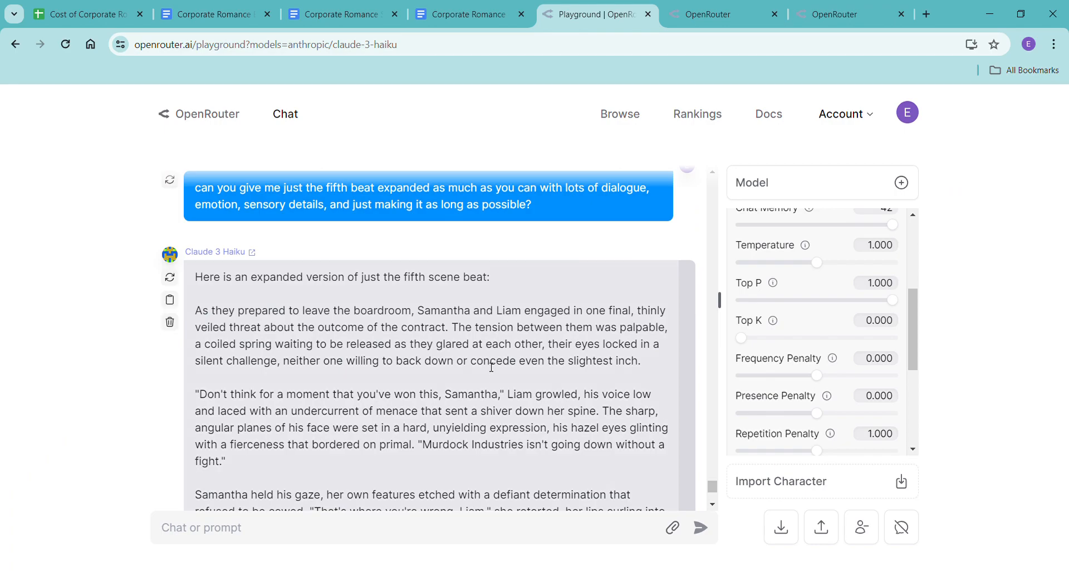
pyautogui.scroll(-15, 493, 367)
pyautogui.scroll(5, 404, 396)
pyautogui.scroll(-5, 358, 397)
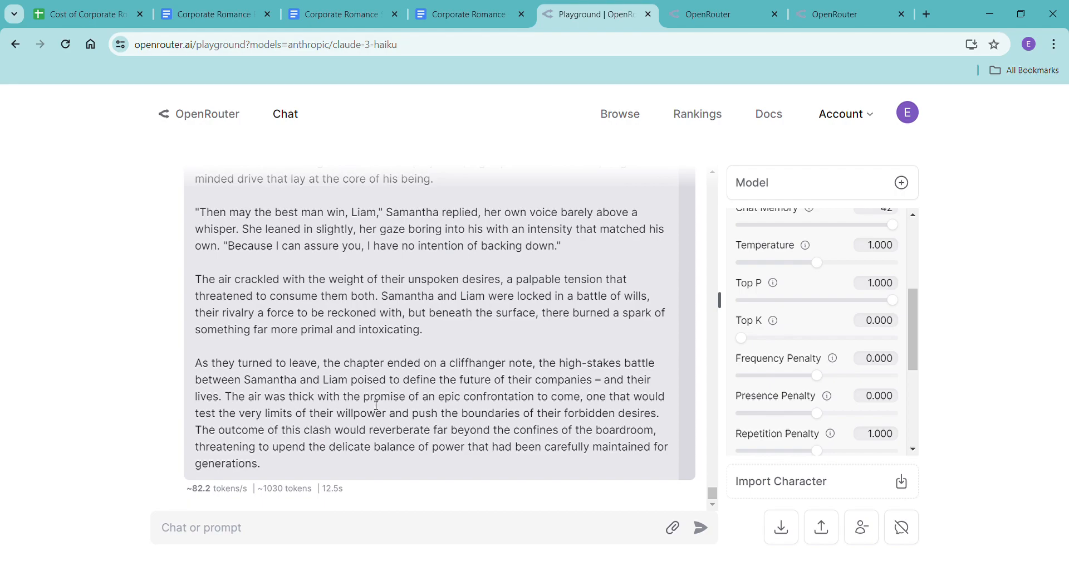
pyautogui.scroll(15, 377, 404)
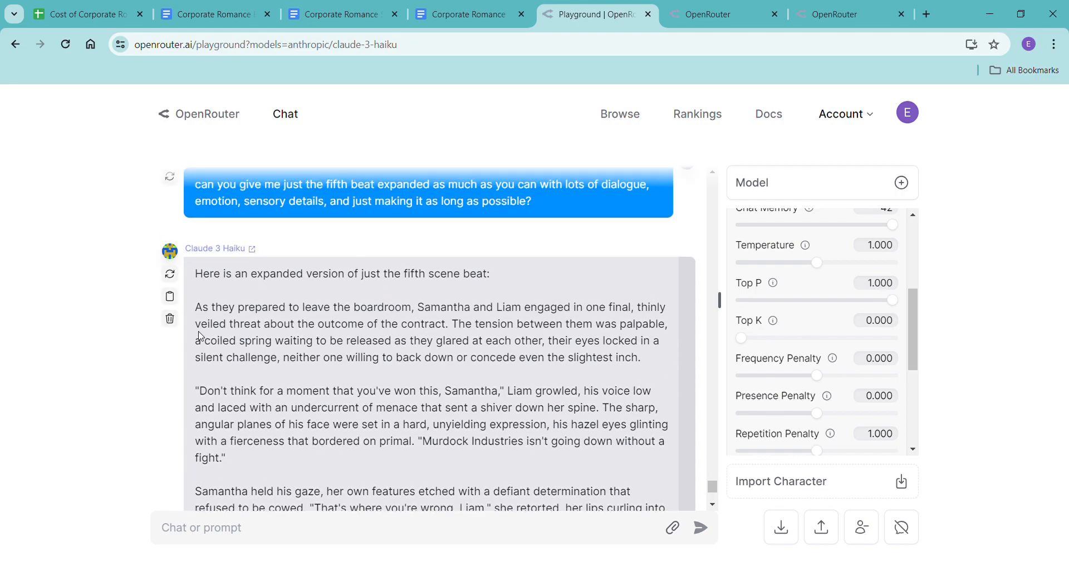
pyautogui.moveTo(196, 307); pyautogui.dragTo(480, 479)
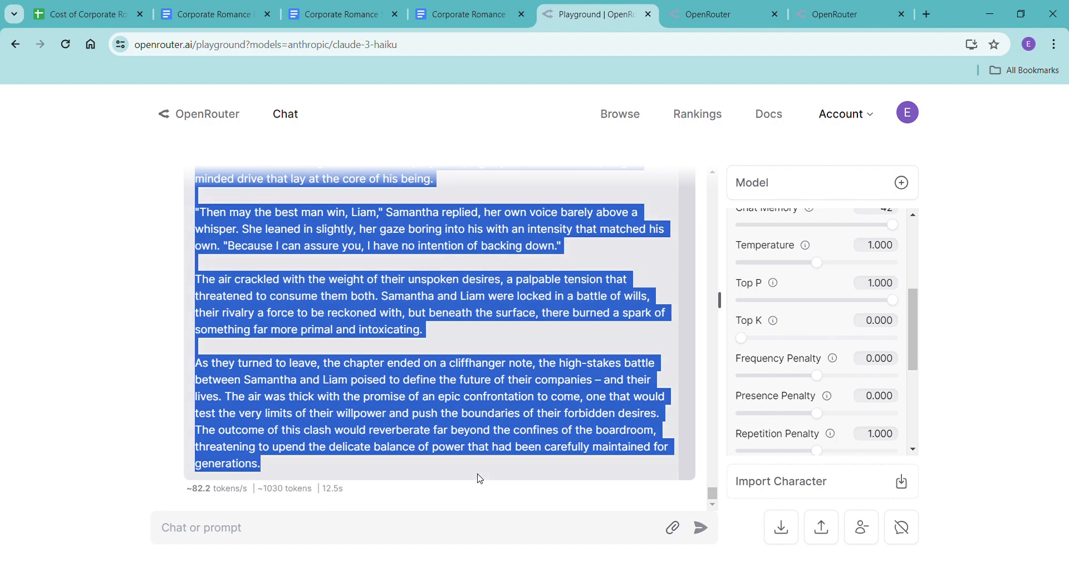
# Paste the fifth beat without formatting at the end of Chapter One in the Corporate Romance - Haiku document and check the word count.
pyautogui.click(450, 17)
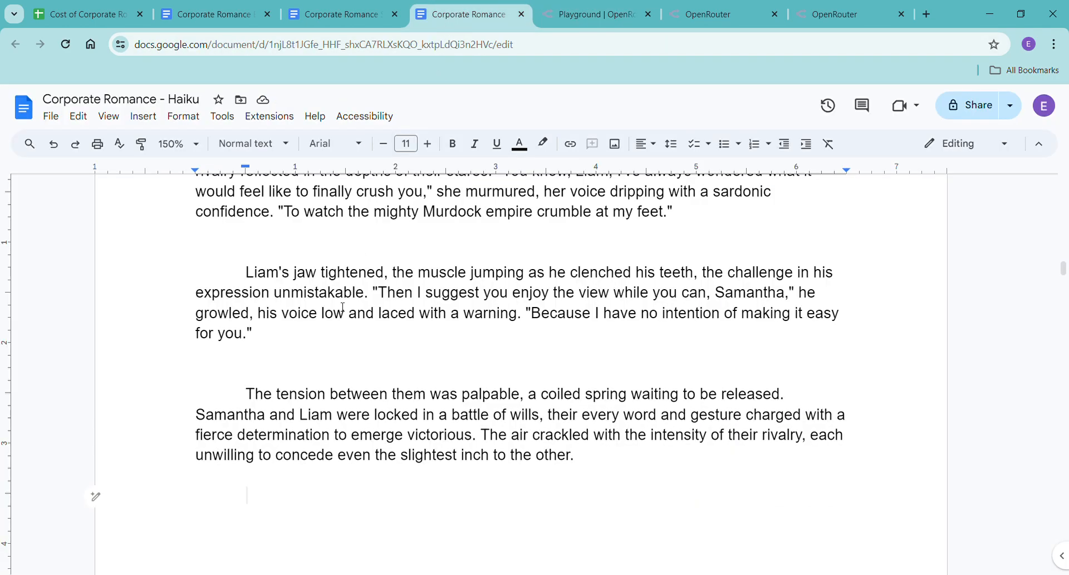
pyautogui.rightClick(240, 473)
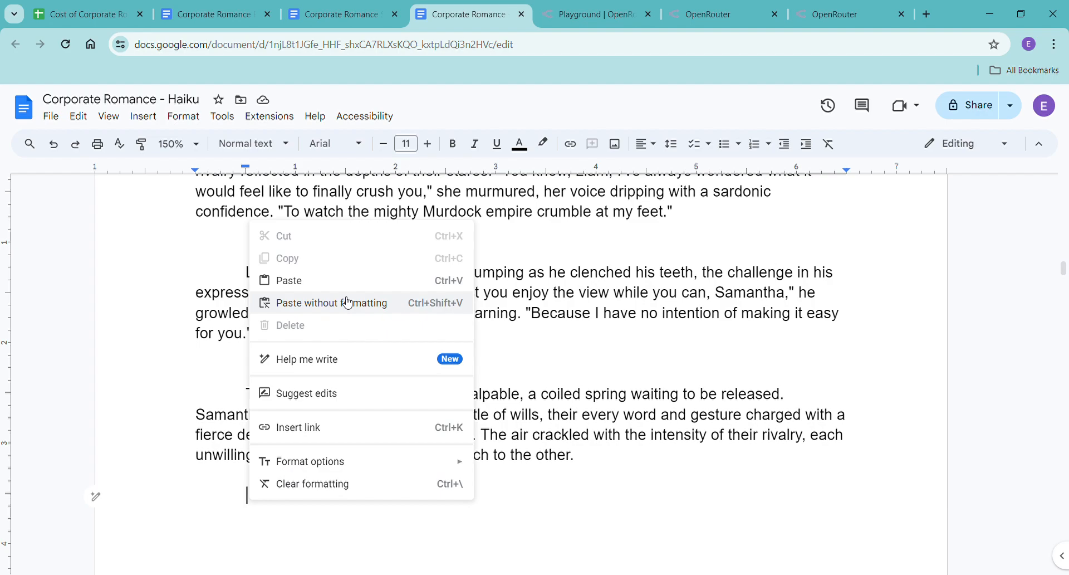
pyautogui.click(346, 304)
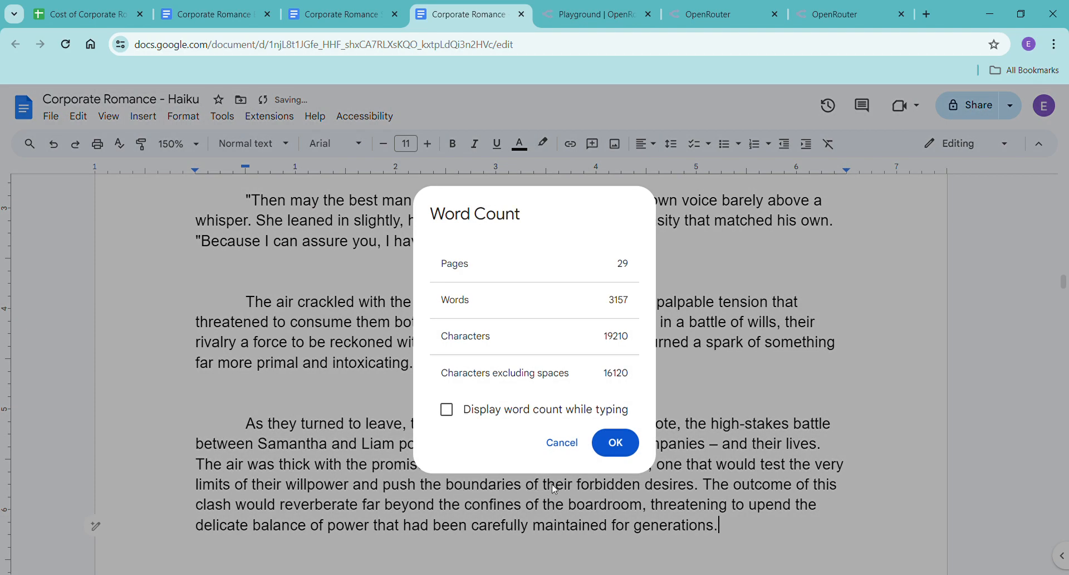
pyautogui.click(620, 442)
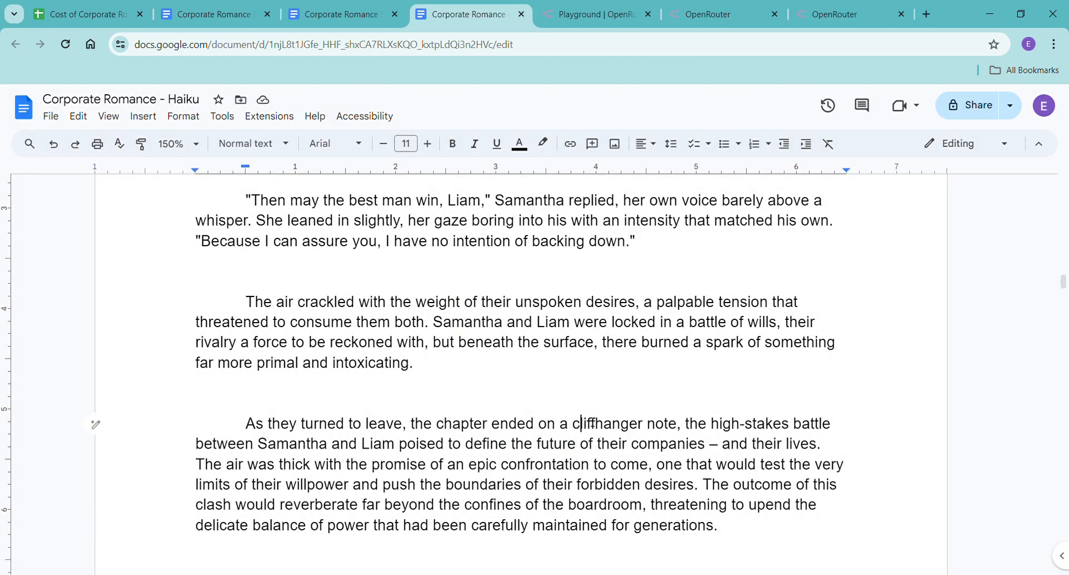
pyautogui.scroll(-10, 588, 430)
pyautogui.scroll(10, 598, 417)
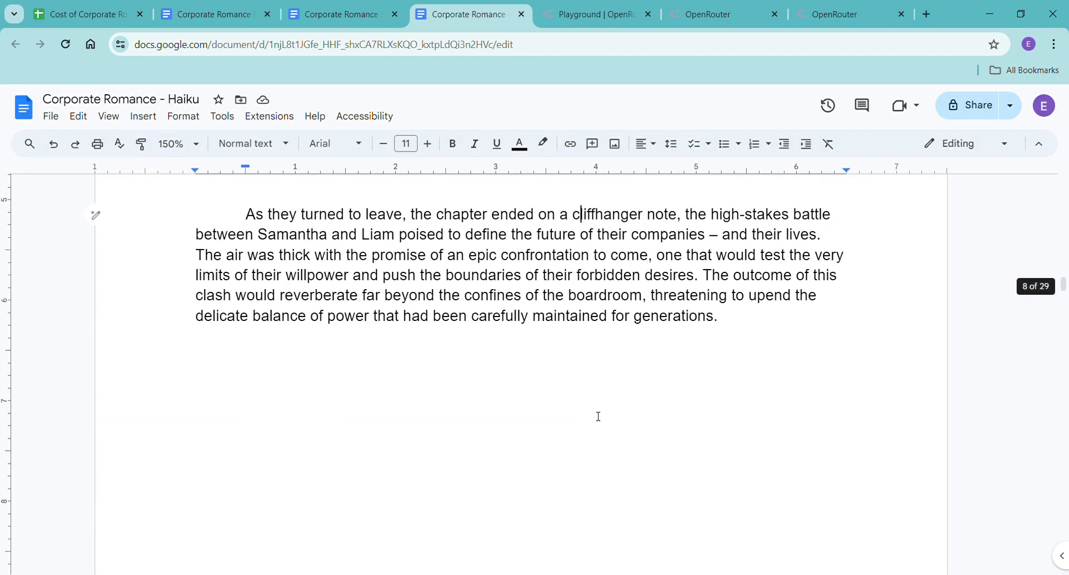
pyautogui.scroll(-10, 596, 426)
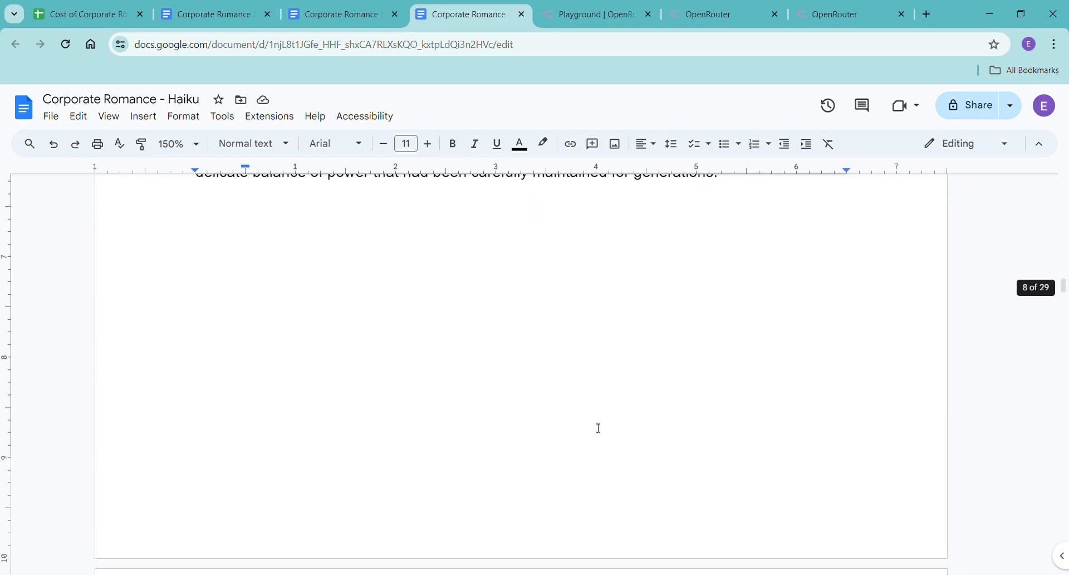
# Copy the complete Chapter Two outline, from its heading through Scene 6, in the Corporate Romance Scene Beats document.
pyautogui.click(353, 18)
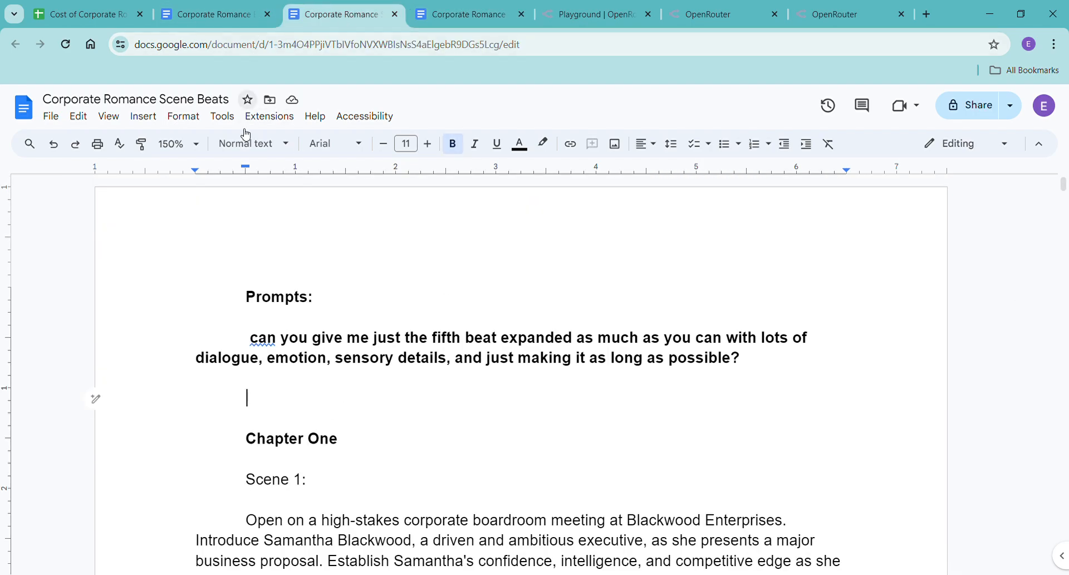
pyautogui.scroll(-15, 253, 457)
pyautogui.scroll(-5, 258, 446)
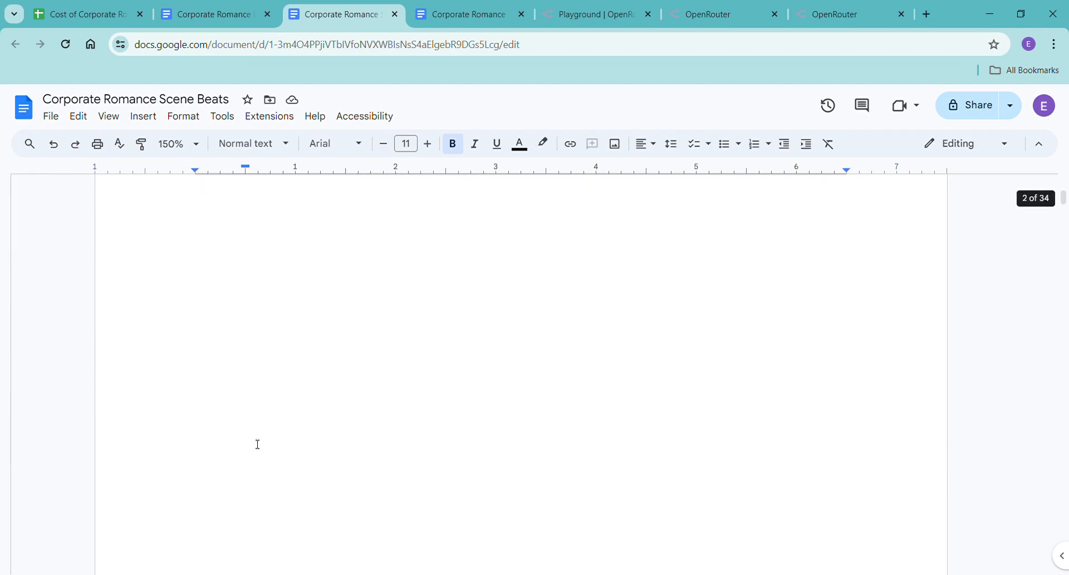
pyautogui.scroll(-1, 259, 442)
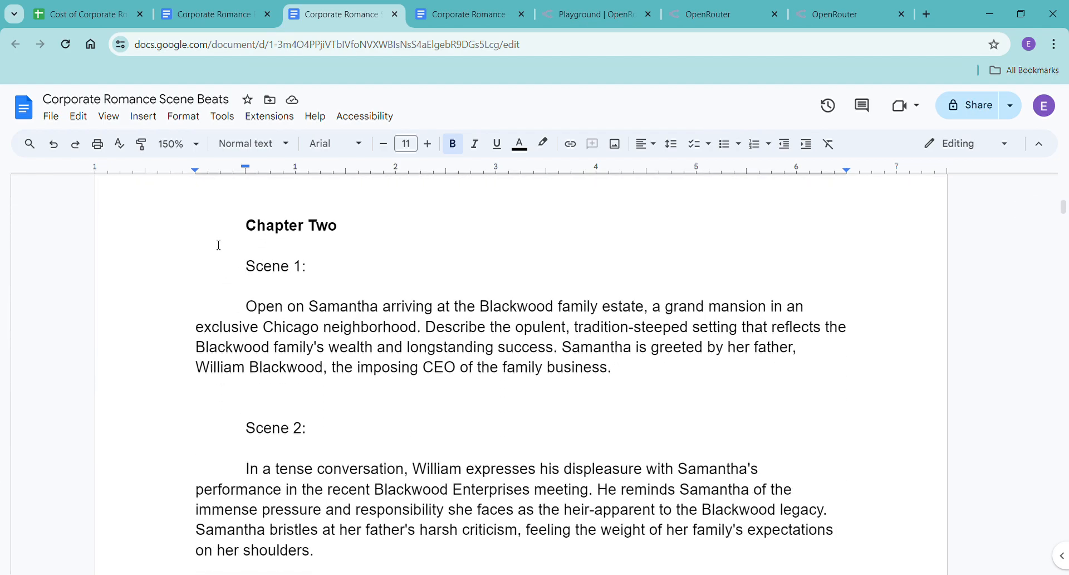
pyautogui.moveTo(239, 243); pyautogui.dragTo(706, 417)
pyautogui.scroll(1, 695, 310)
pyautogui.scroll(-5, 694, 310)
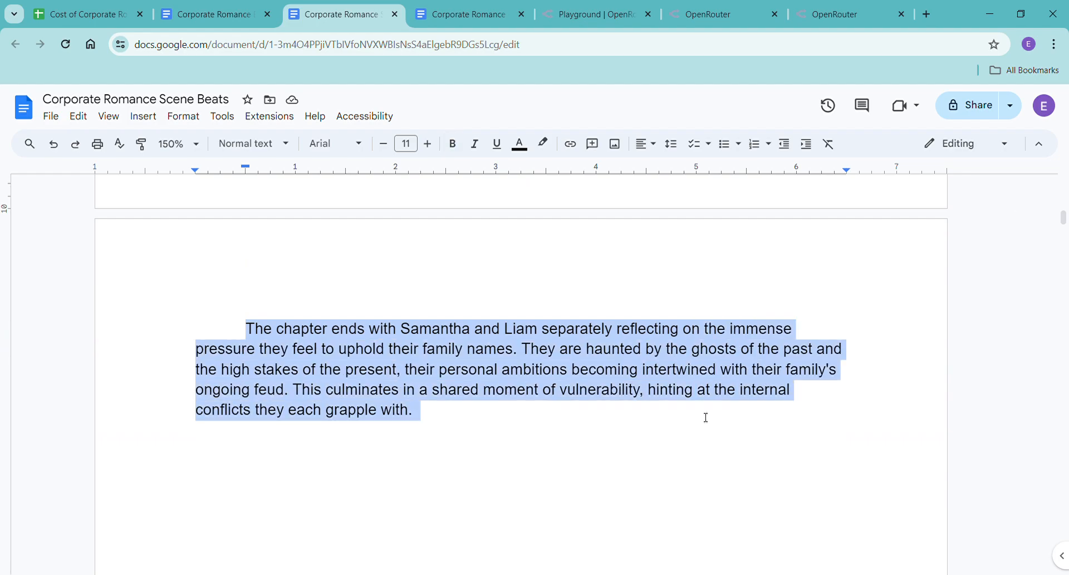
# Send Claude 3 Haiku the copied outline in OpenRouter, preceded by "this is chapter two, i don't need feedback, I just want you to have it -".
pyautogui.click(579, 15)
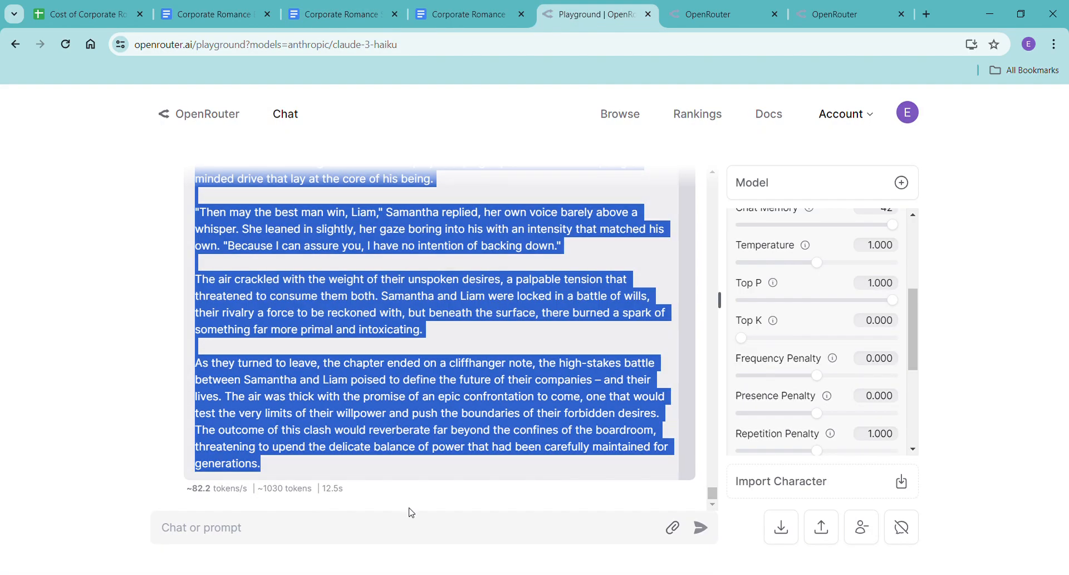
pyautogui.click(400, 540)
pyautogui.write('this is chaptt')
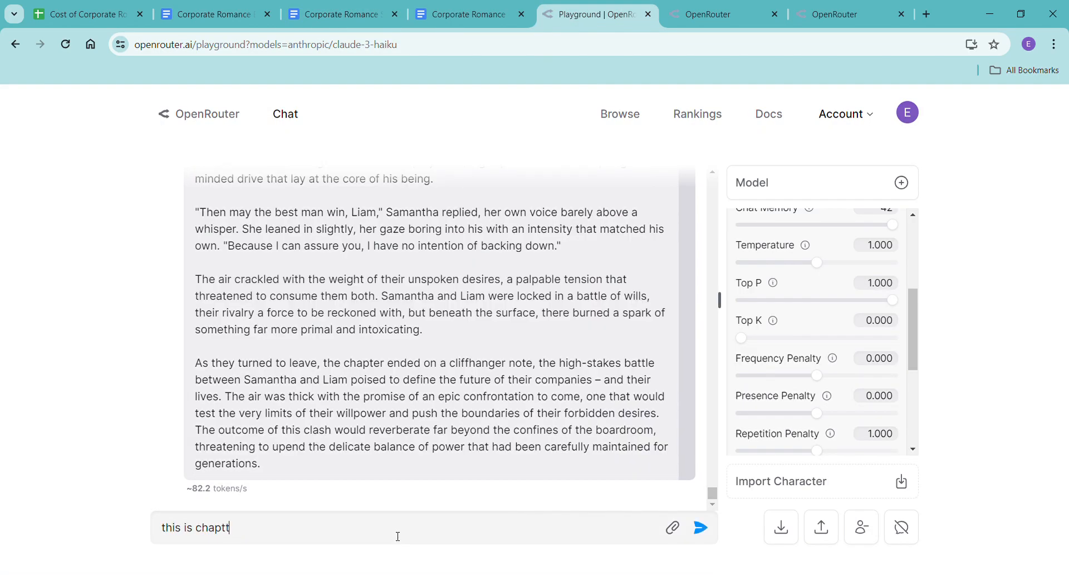
pyautogui.press('BackSpace')
pyautogui.write("er two, i don't need feedback, ")
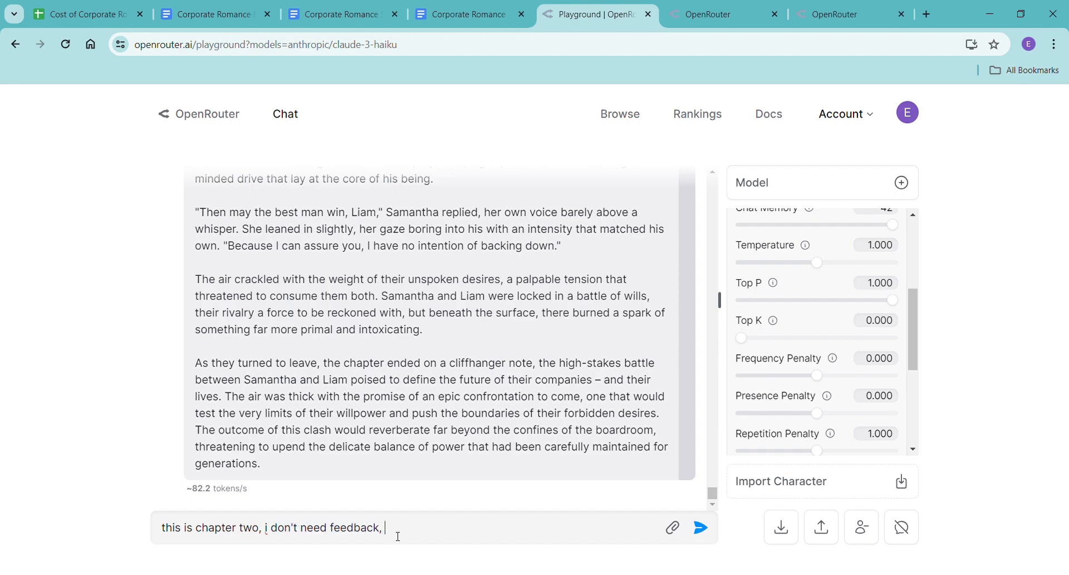
pyautogui.write('I just want you to have it -')
pyautogui.hotkey('ctrl', 'v')
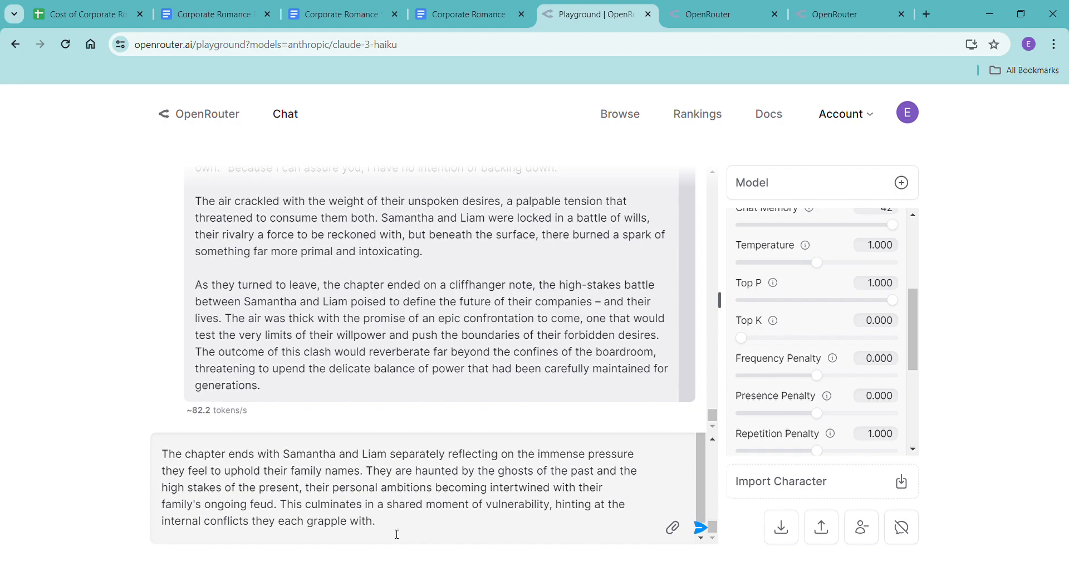
pyautogui.press('Return')
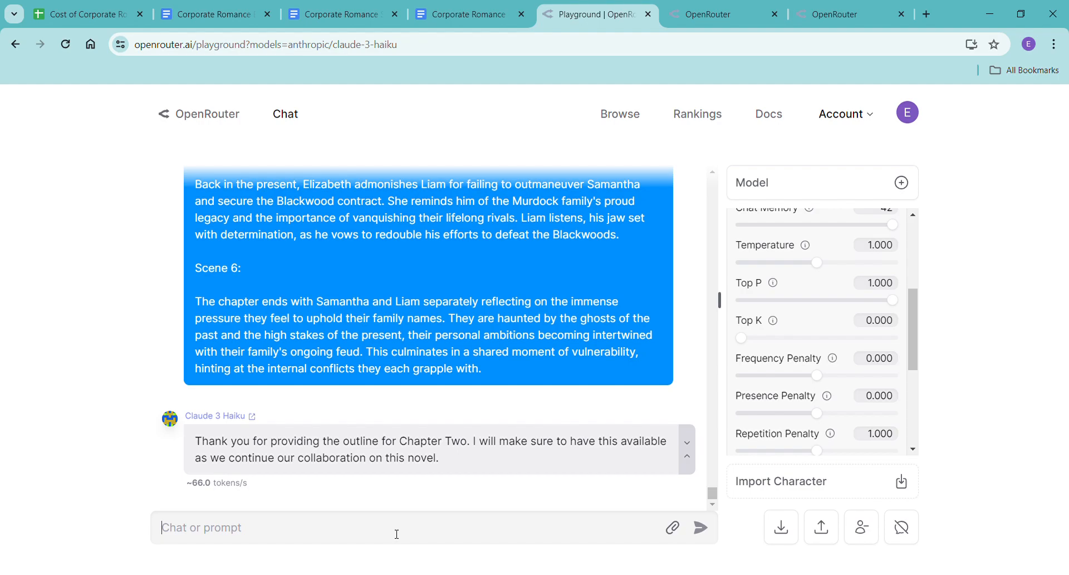
# Copy the earlier fifth-beat prompt from the chat into a new message and replace "fifth" with "first".
pyautogui.scroll(15, 453, 412)
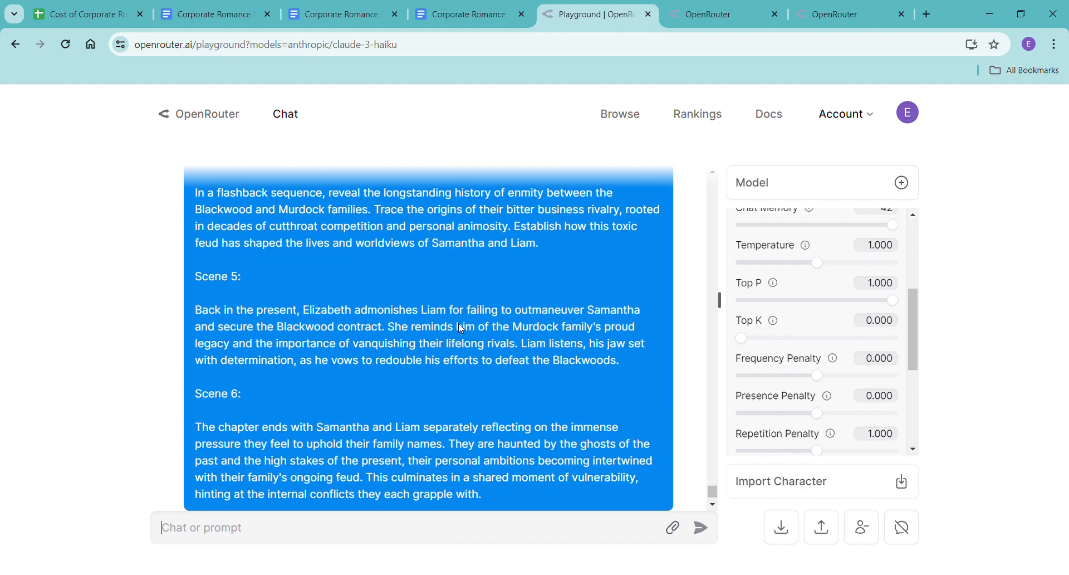
pyautogui.scroll(15, 362, 366)
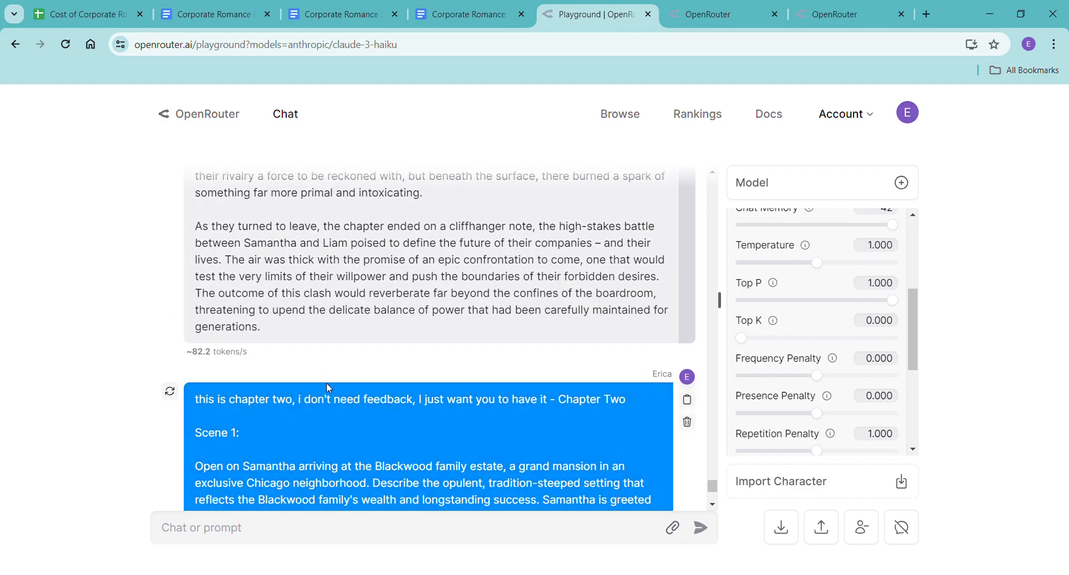
pyautogui.scroll(4, 316, 396)
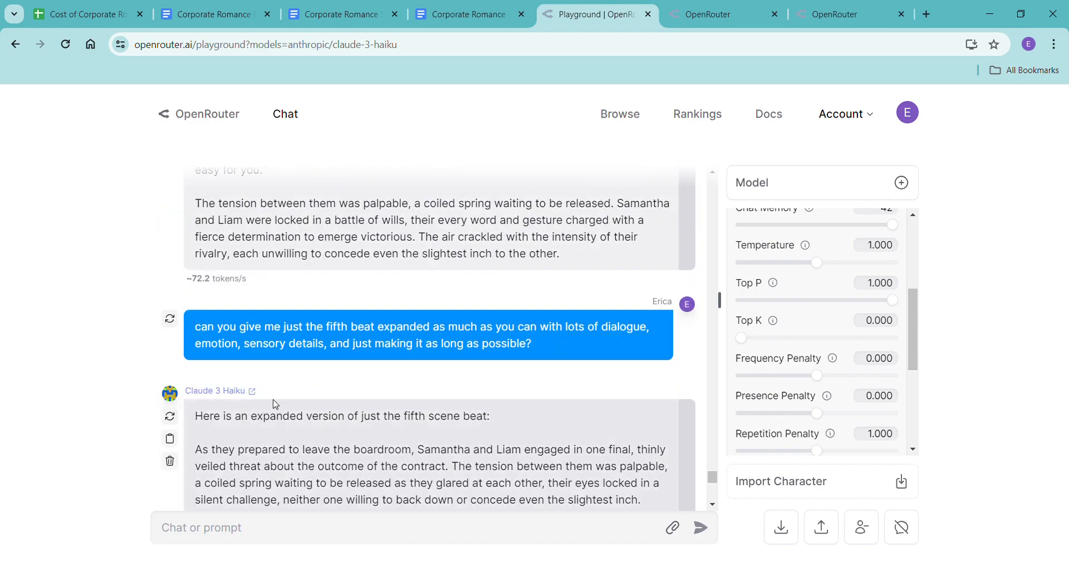
pyautogui.moveTo(193, 330); pyautogui.dragTo(554, 366)
pyautogui.hotkey('ctrl', 'c')
pyautogui.scroll(-15, 549, 365)
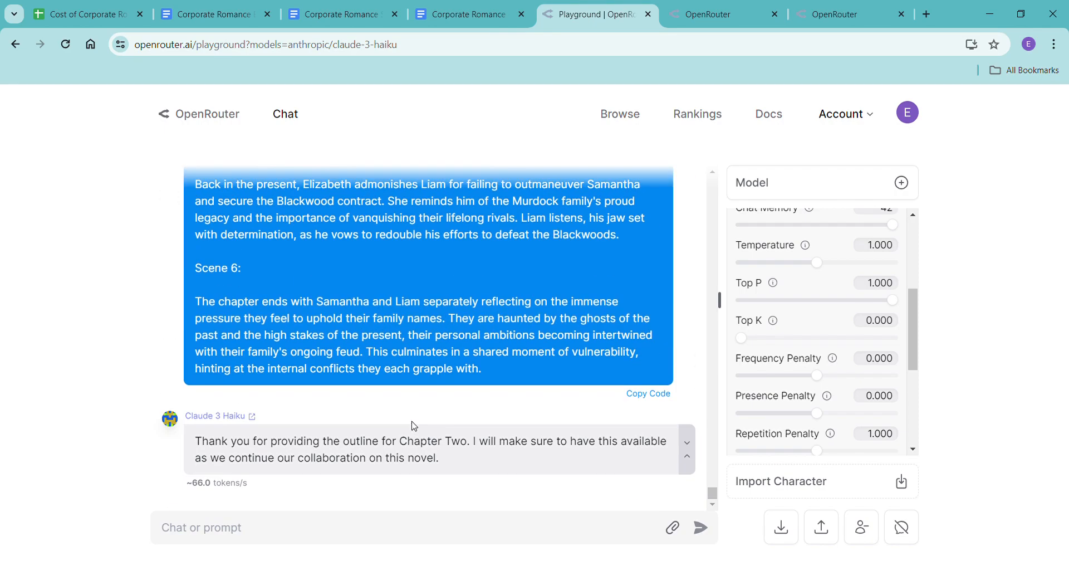
pyautogui.click(373, 526)
pyautogui.hotkey('ctrl', 'v')
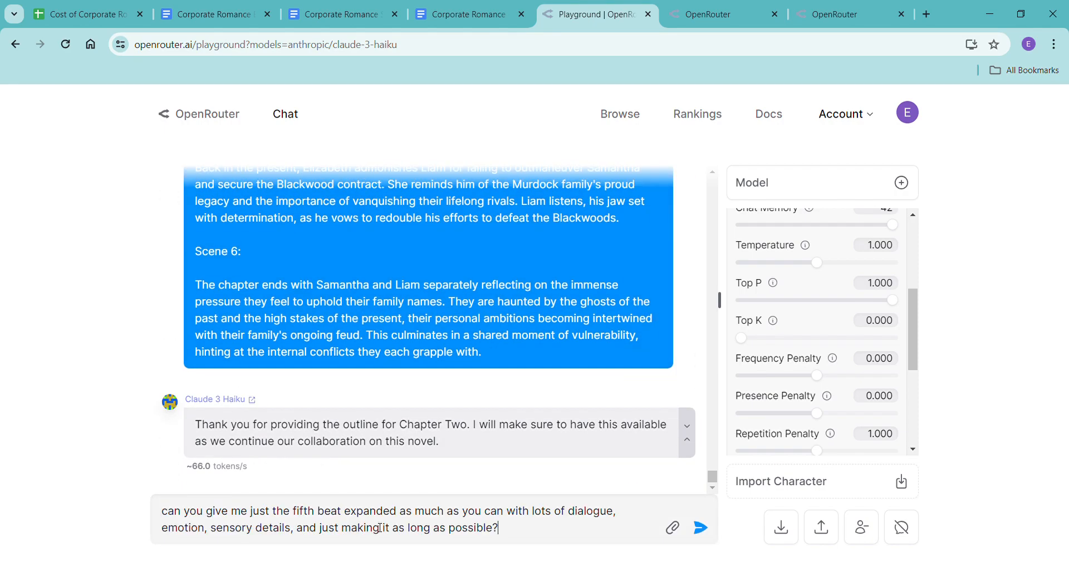
pyautogui.doubleClick(301, 512)
pyautogui.write('first')
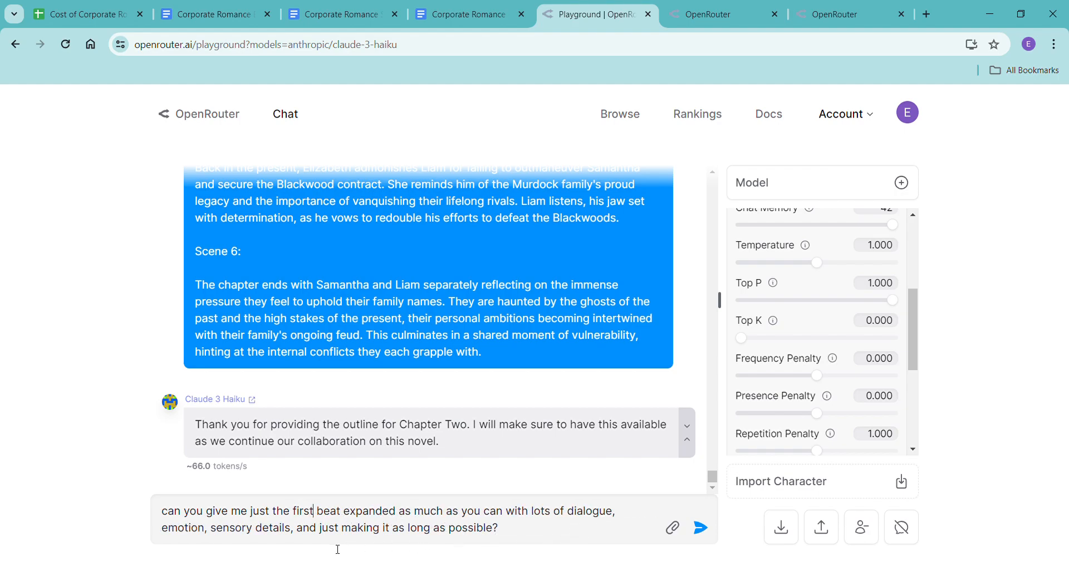
# Extend the prompt after "possible" with ", past tense, third person, this is an enemies to lovers romance novel".
pyautogui.click(499, 532)
pyautogui.write(', past tense, third person')
pyautogui.write(', this is a')
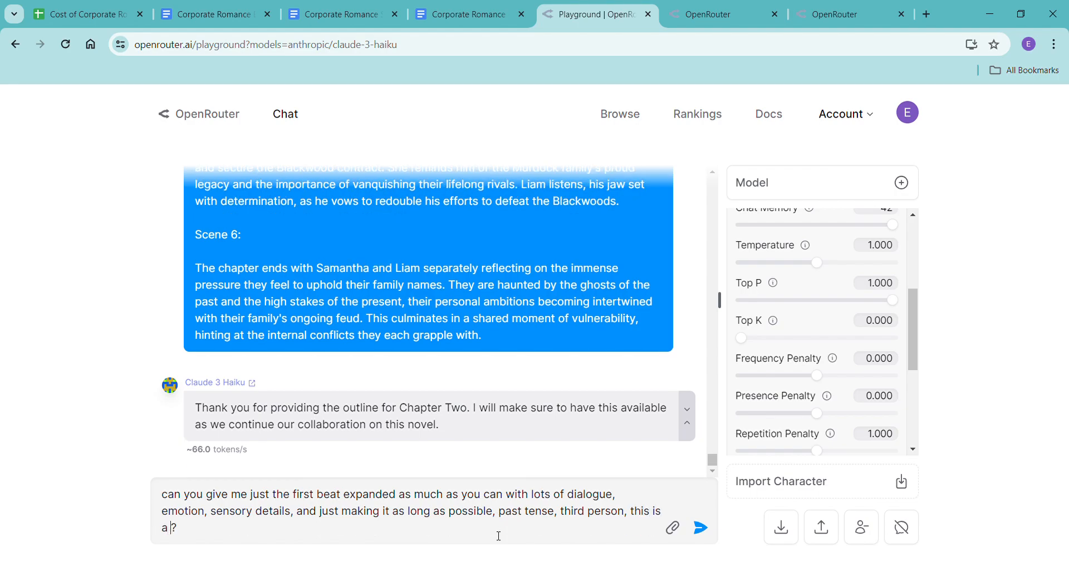
pyautogui.write('n emot')
pyautogui.press('BackSpace')
pyautogui.press('BackSpace')
pyautogui.write('enies')
pyautogui.press('BackSpace')
pyautogui.press('BackSpace')
pyautogui.press('BackSpace')
pyautogui.press('BackSpace')
pyautogui.press('BackSpace')
pyautogui.press('BackSpace')
pyautogui.press('BackSpace')
pyautogui.press('BackSpace')
pyautogui.write('enemies to lovers romance nove')
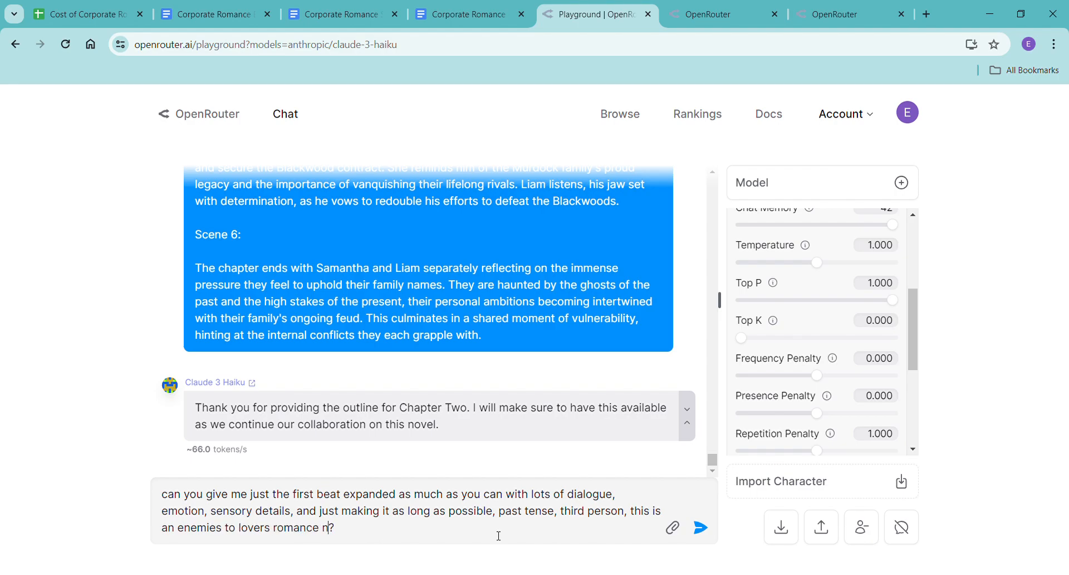
pyautogui.write("l, i'd like to show their animosity")
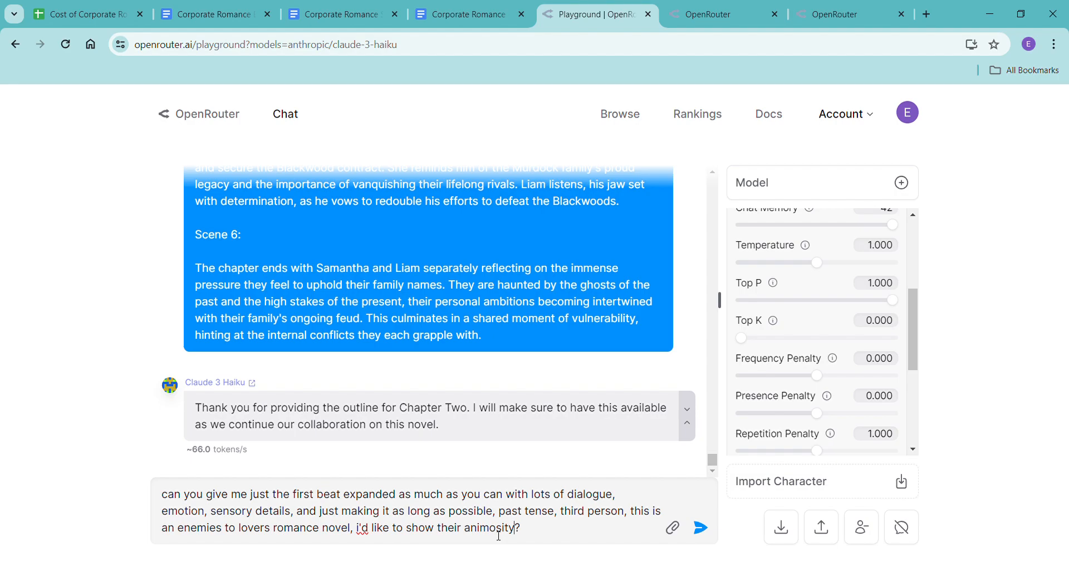
pyautogui.write(', thank you')
# Finish the prompt with ", i'd like to show their animosity, thank you", remove the question mark, and send it to Claude 3 Haiku.
pyautogui.press('Delete')
pyautogui.scroll(4, 823, 401)
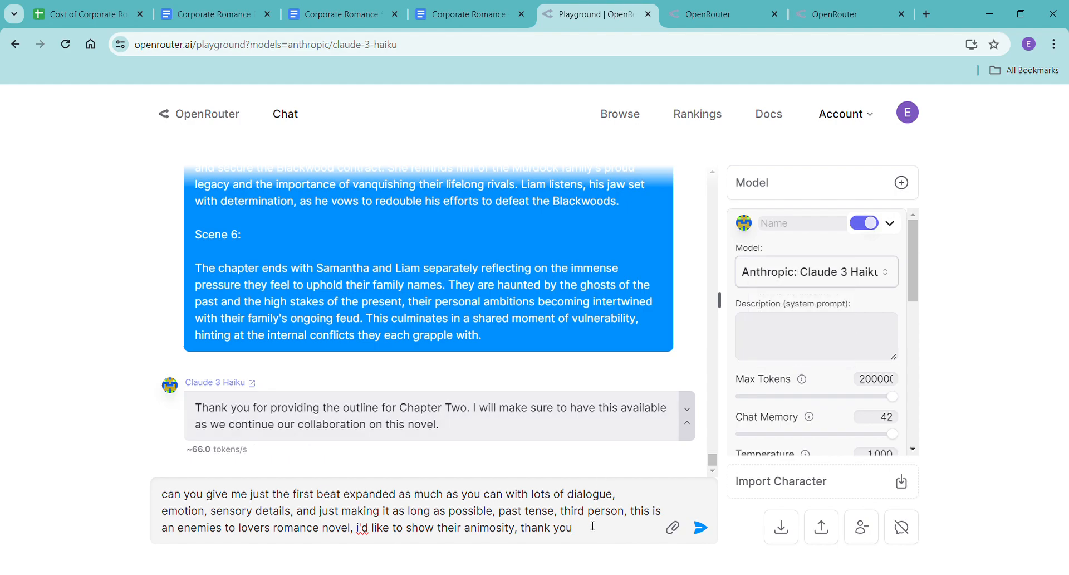
pyautogui.click(701, 528)
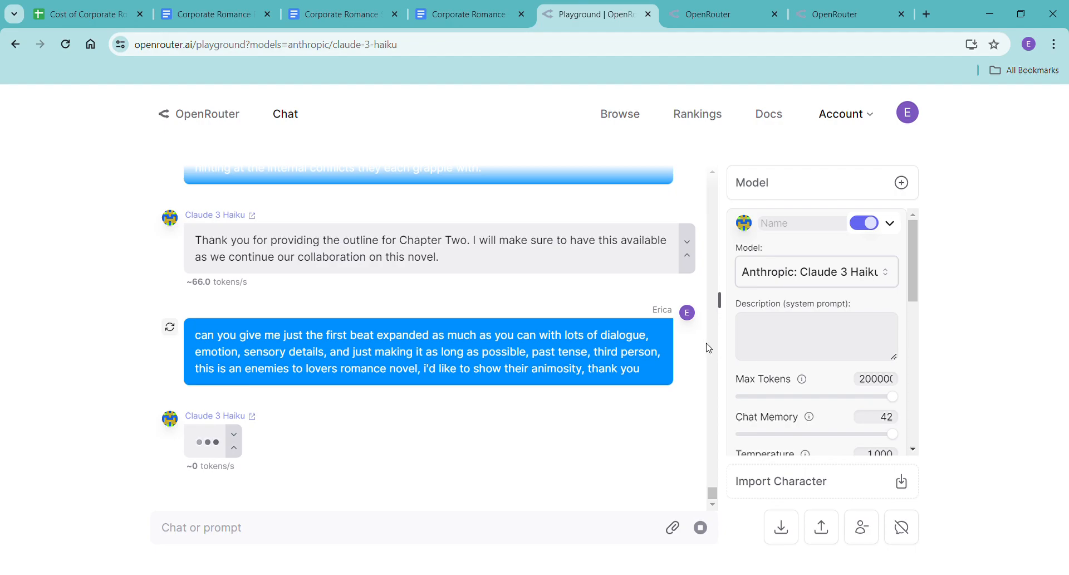
# Copy the generated first beat into the Corporate Romance - Haiku document without formatting and replace the trailing "Chapter Two" with a new line.
pyautogui.moveTo(691, 351)
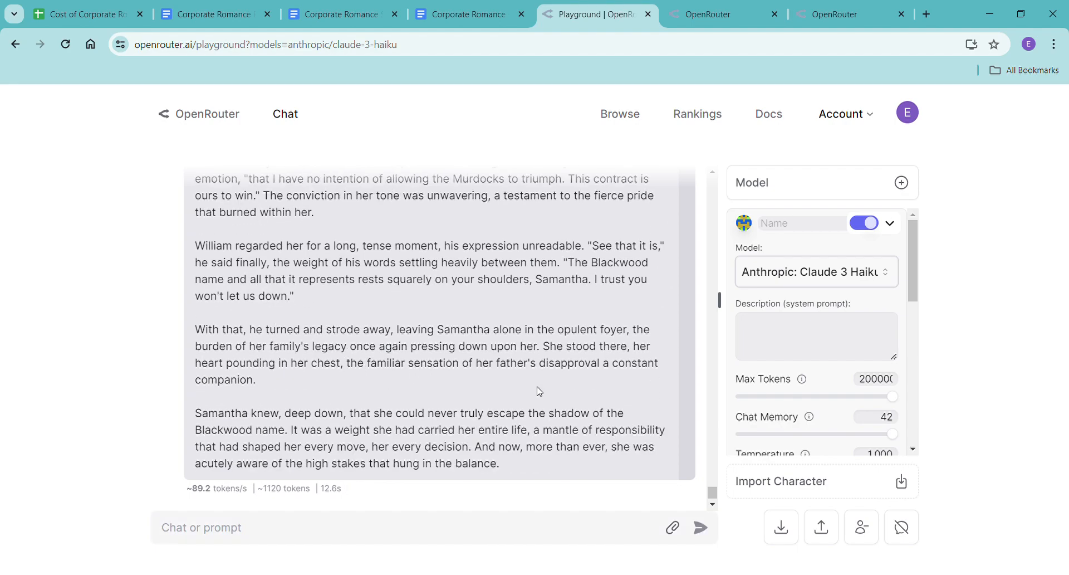
pyautogui.scroll(15, 540, 391)
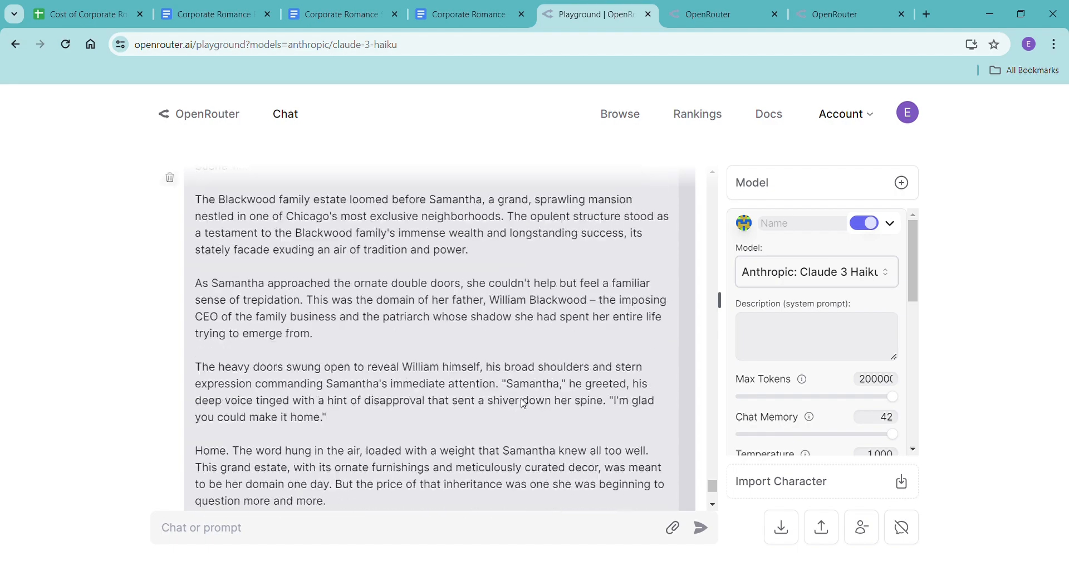
pyautogui.moveTo(203, 267); pyautogui.dragTo(561, 471)
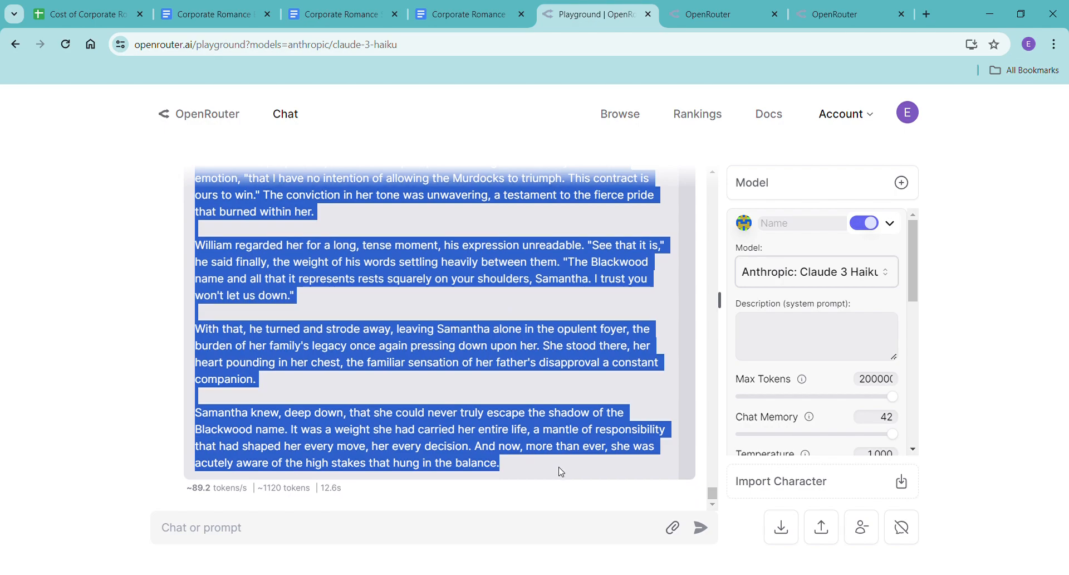
pyautogui.click(490, 17)
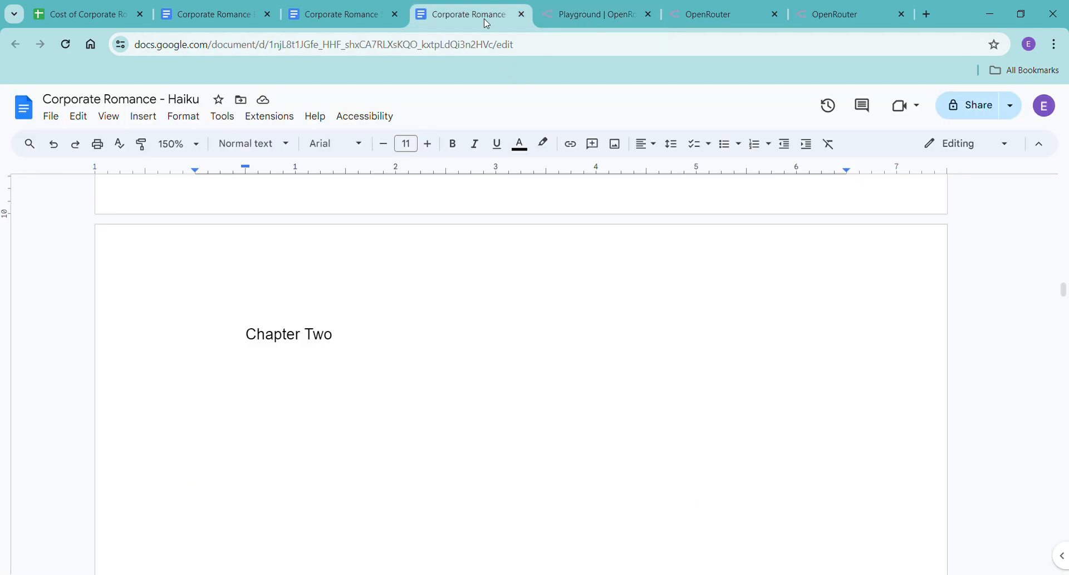
pyautogui.rightClick(250, 392)
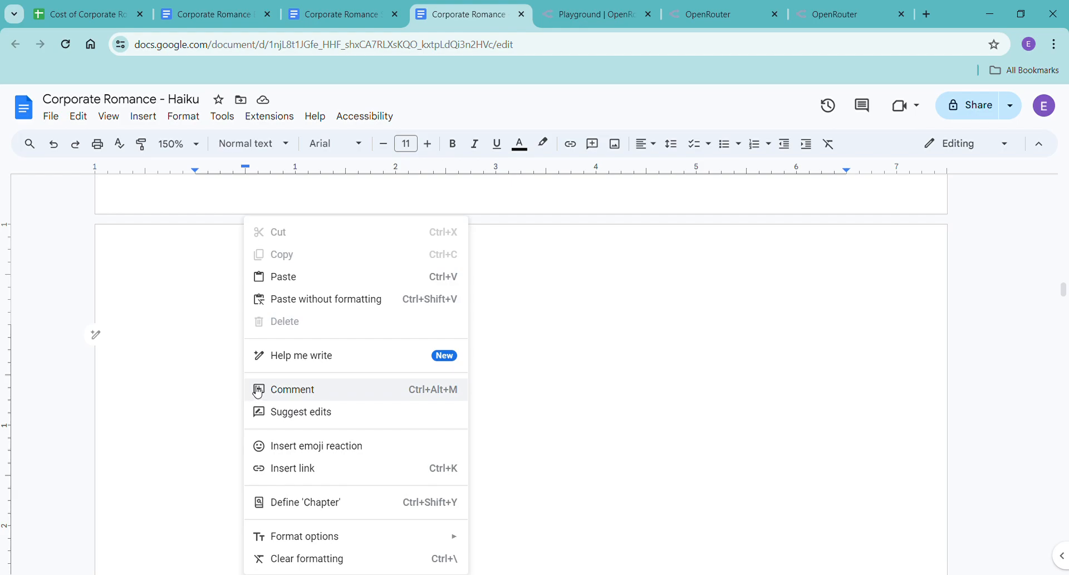
pyautogui.click(318, 303)
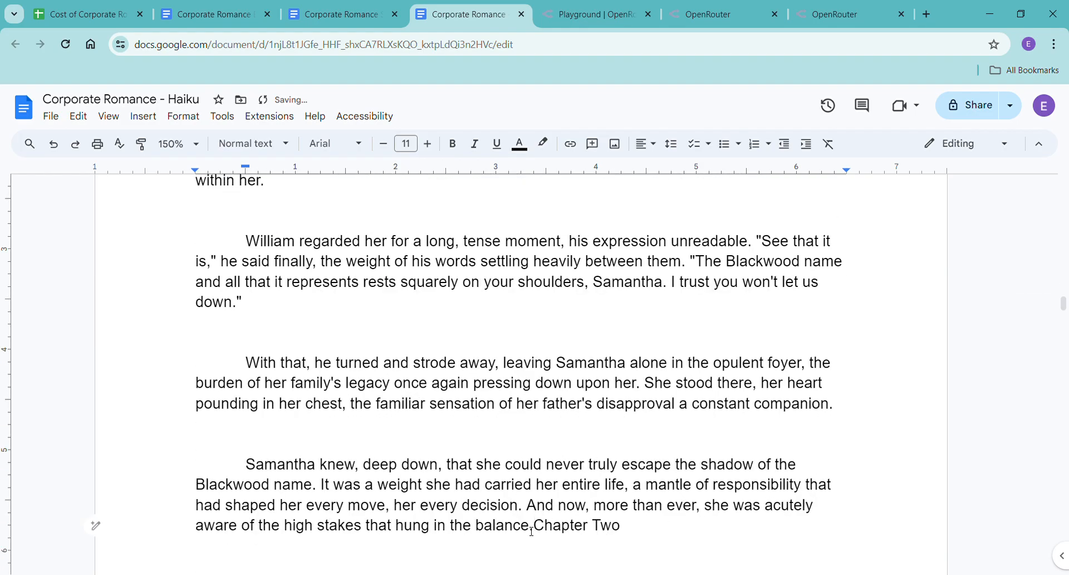
pyautogui.moveTo(542, 531); pyautogui.dragTo(628, 533)
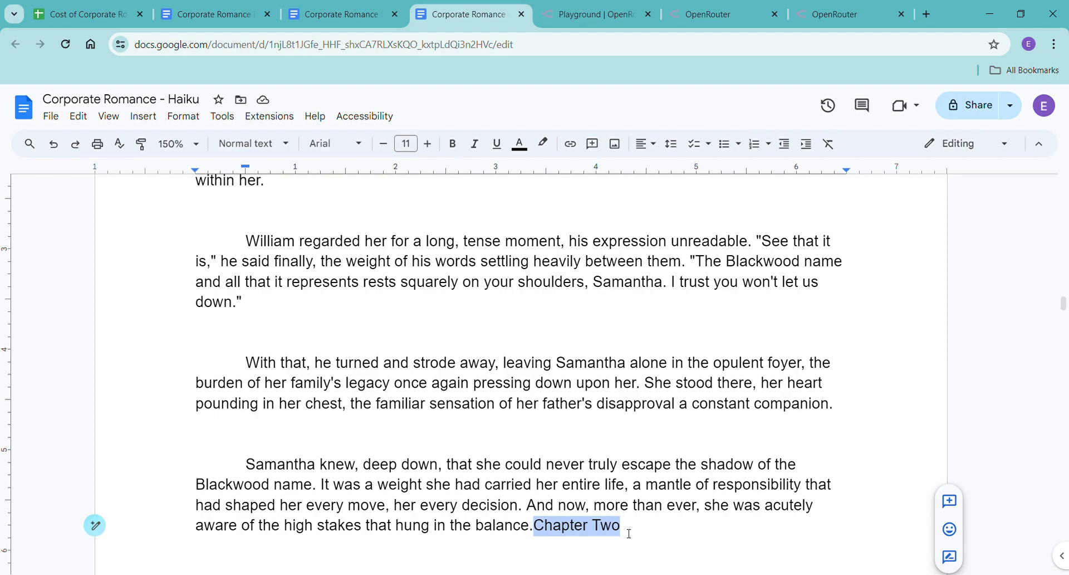
pyautogui.press('Return')
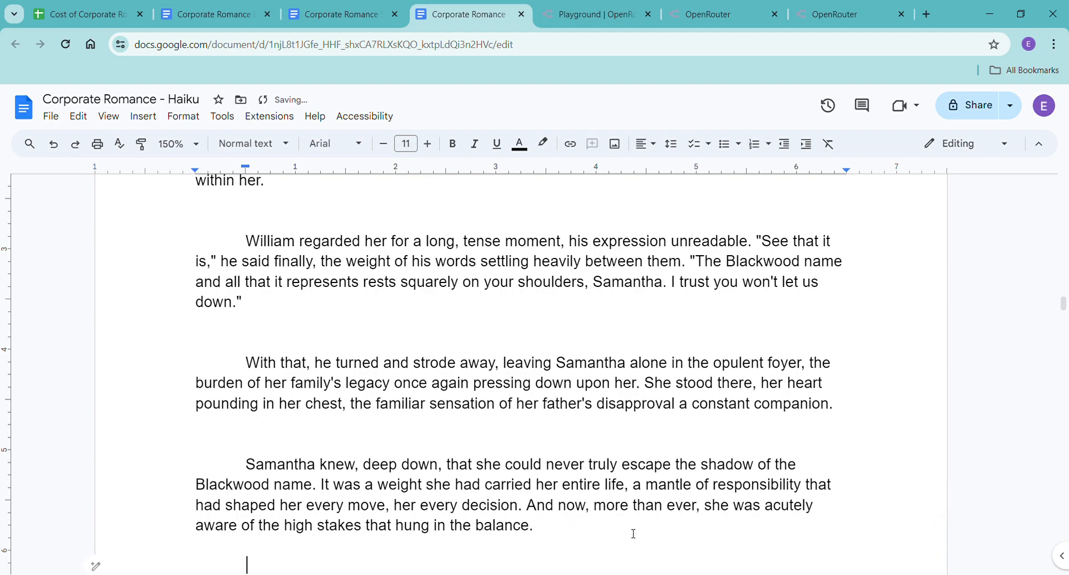
# Select the whole pasted Chapter Two scene and check its word count.
pyautogui.moveTo(594, 544); pyautogui.dragTo(226, 435)
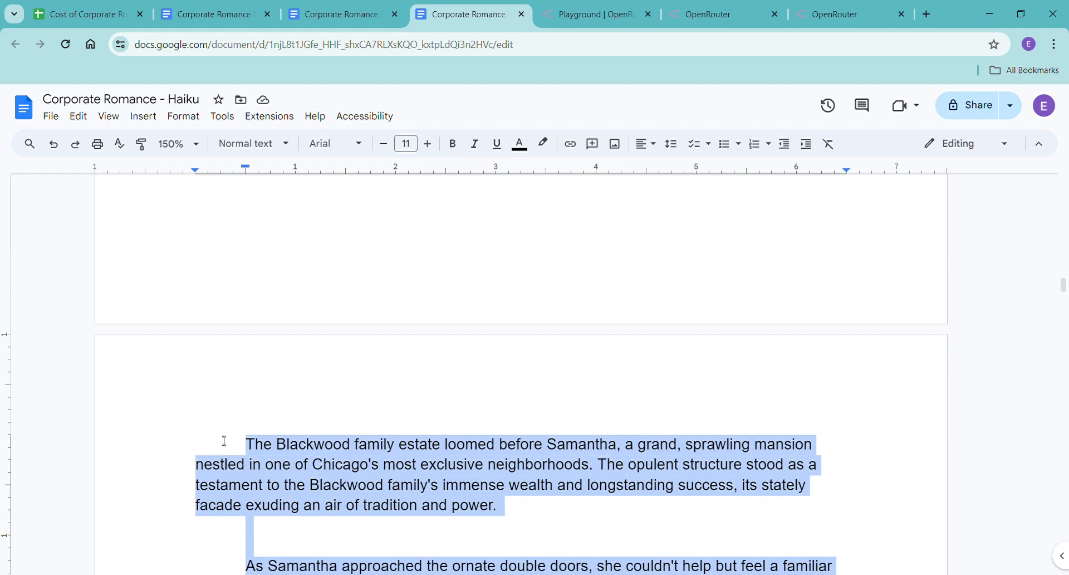
pyautogui.hotkey('ctrl', 'shift', 'c')
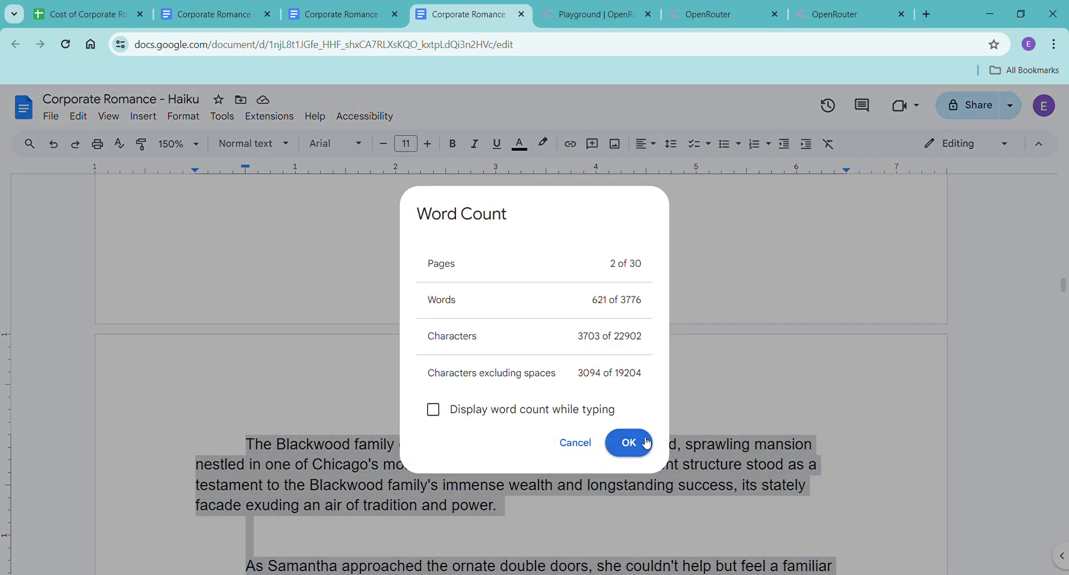
pyautogui.click(627, 440)
# Add the heading "Chapter Two" on its own line above the paragraph beginning "The Blackwood family estate loomed".
pyautogui.click(228, 444)
pyautogui.press('Return')
pyautogui.press('Up')
pyautogui.write('Chapter Two')
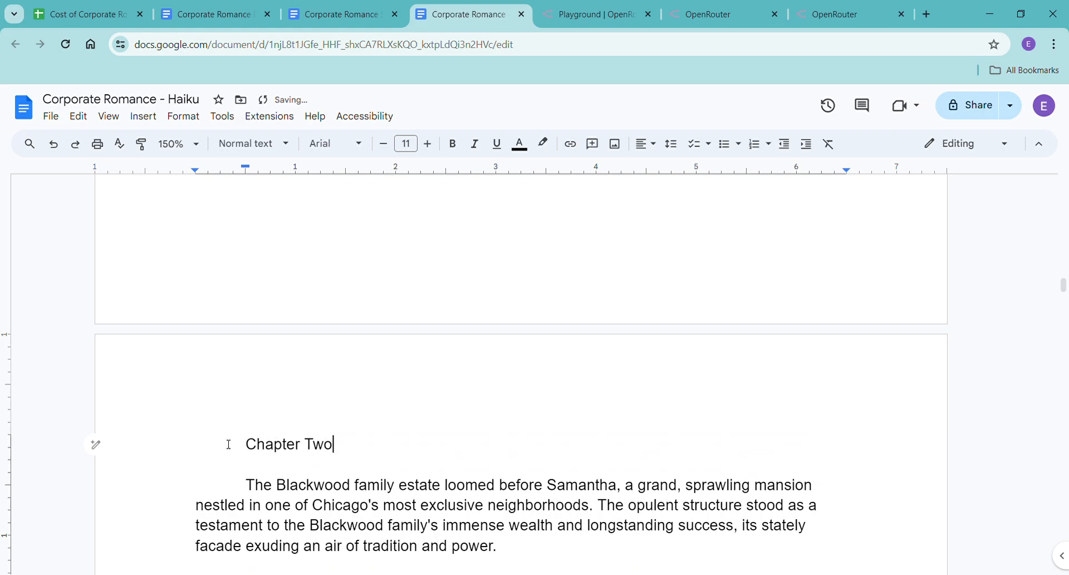
# Review the pasted Chapter Two scene from its heading to its last paragraph and place the cursor on the empty line below.
pyautogui.scroll(-1, 425, 365)
pyautogui.scroll(5, 446, 357)
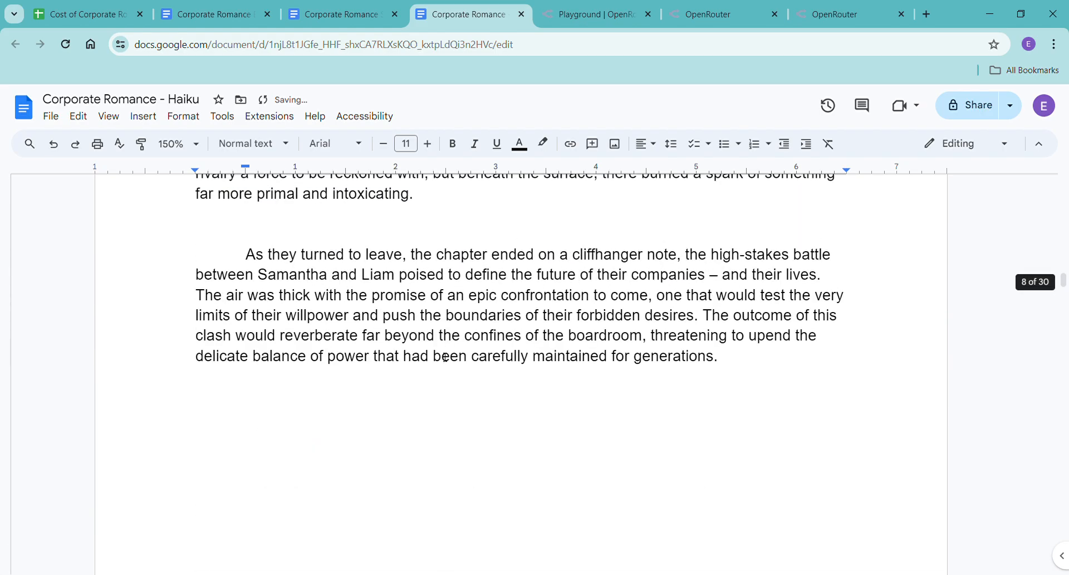
pyautogui.scroll(-10, 445, 357)
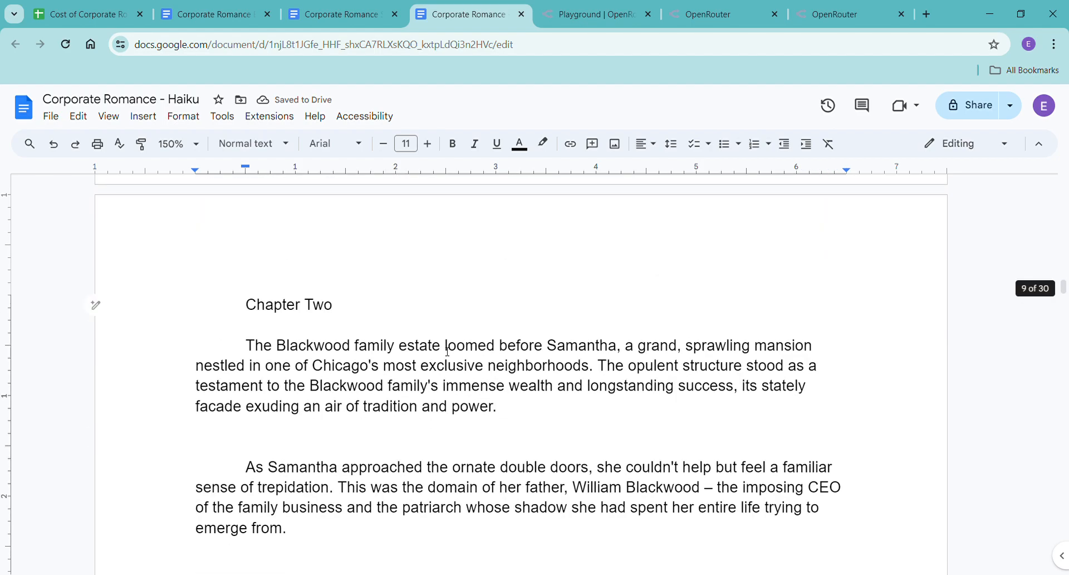
pyautogui.scroll(-15, 451, 344)
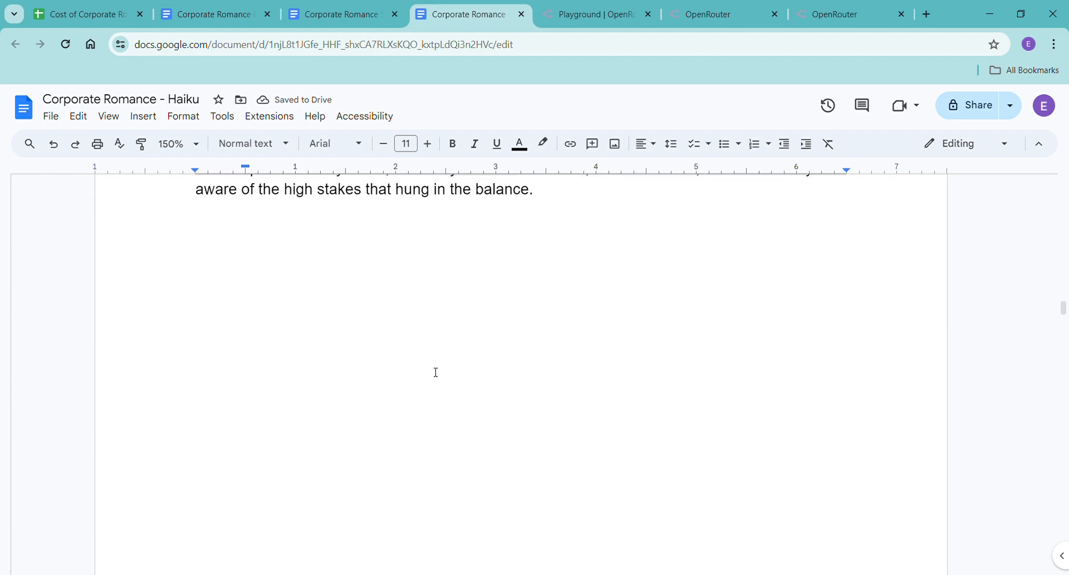
pyautogui.scroll(-2, 250, 263)
pyautogui.scroll(7, 244, 277)
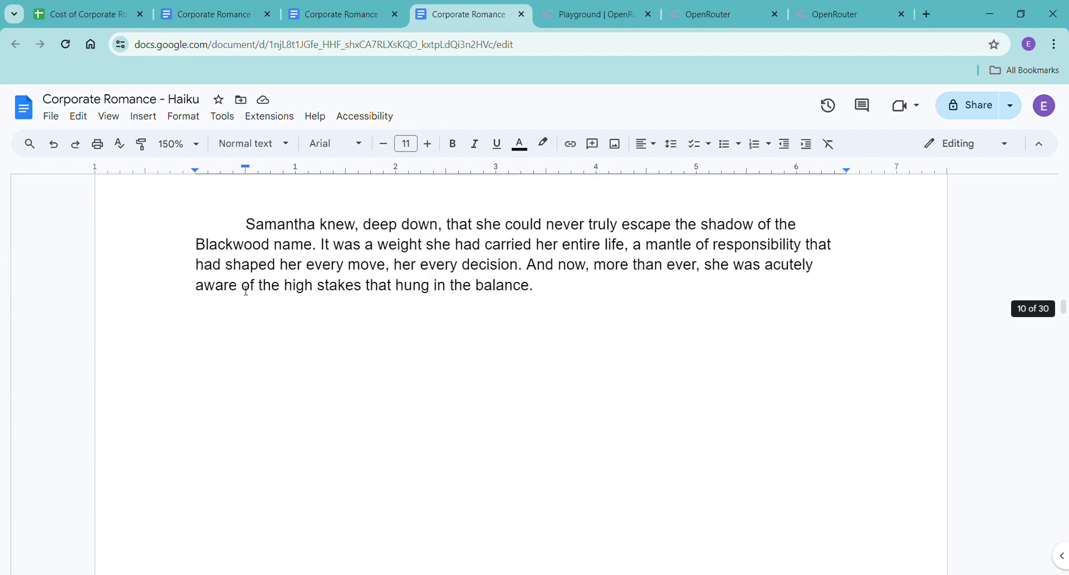
pyautogui.click(296, 356)
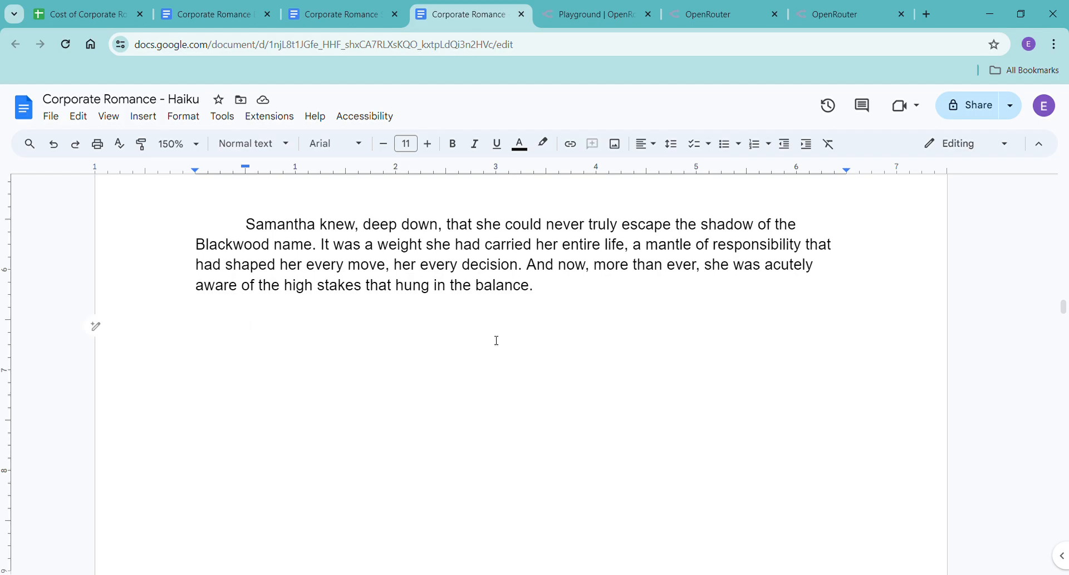
pyautogui.scroll(15, 503, 332)
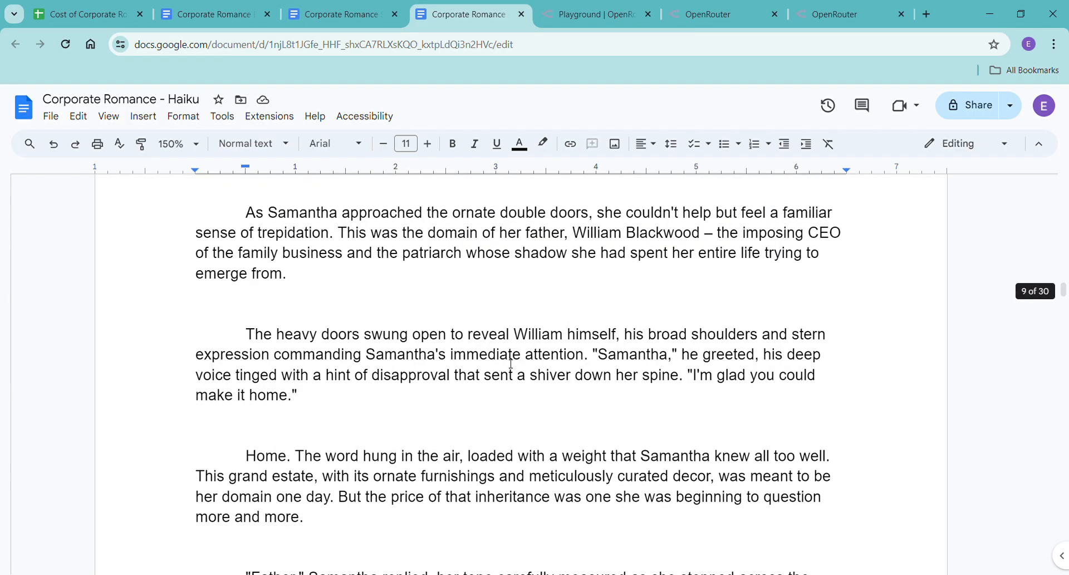
pyautogui.scroll(4, 512, 364)
pyautogui.scroll(-9, 509, 363)
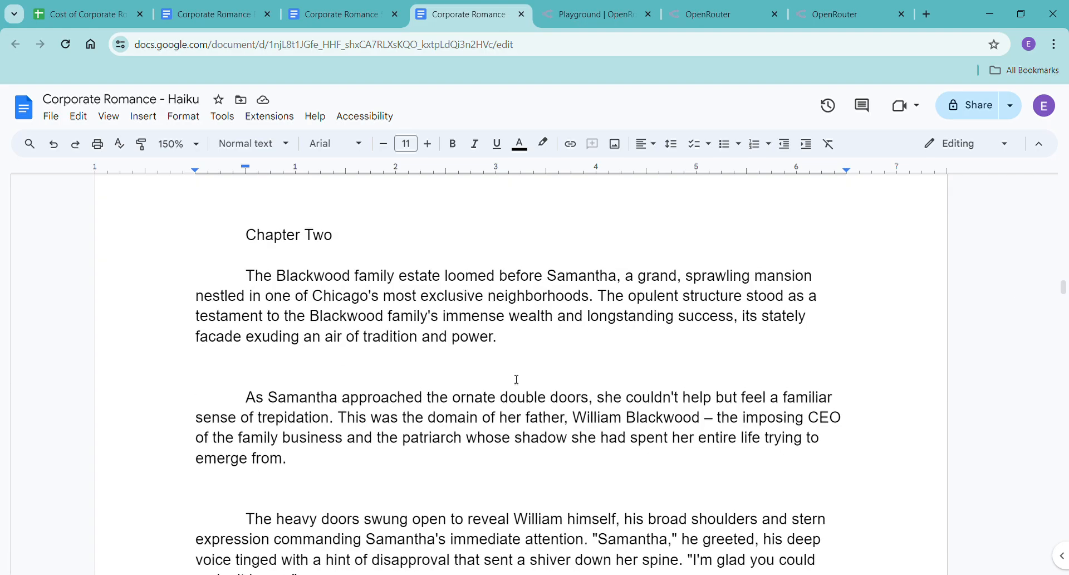
pyautogui.scroll(-10, 517, 379)
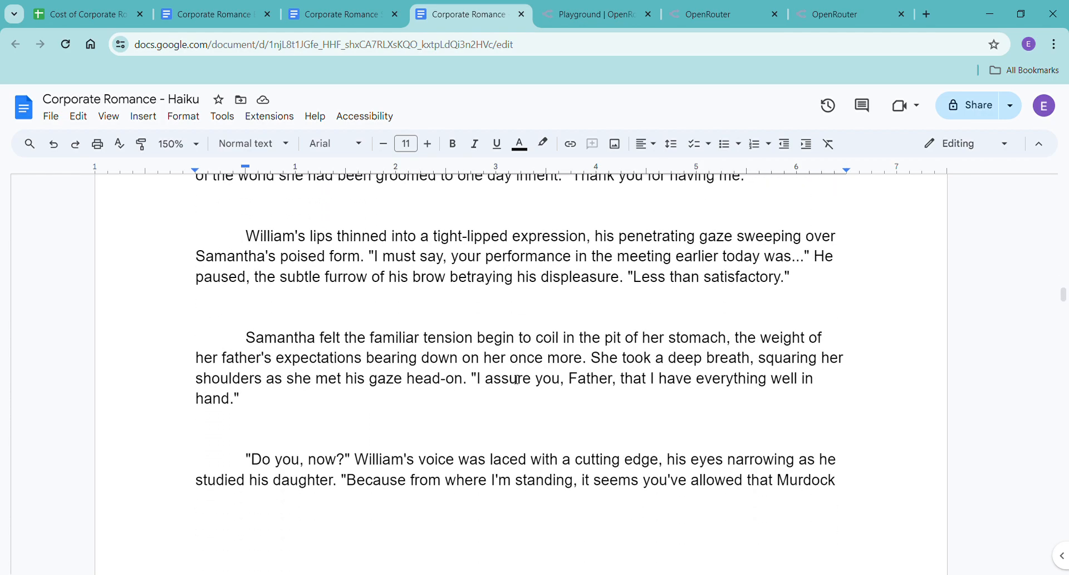
pyautogui.scroll(-5, 517, 379)
pyautogui.scroll(-7, 517, 379)
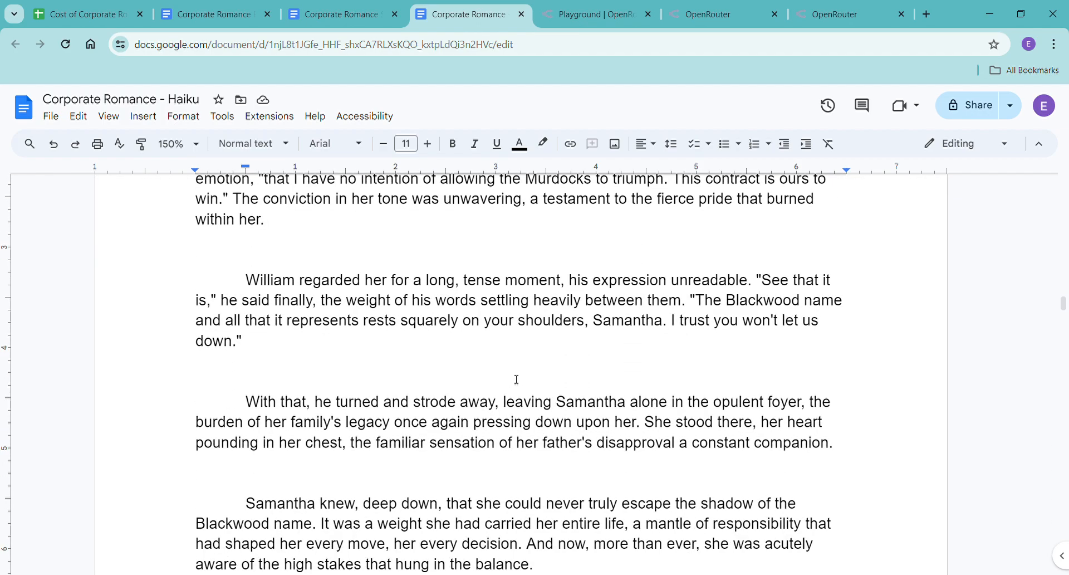
pyautogui.scroll(-6, 512, 382)
pyautogui.click(511, 382)
pyautogui.scroll(3, 511, 382)
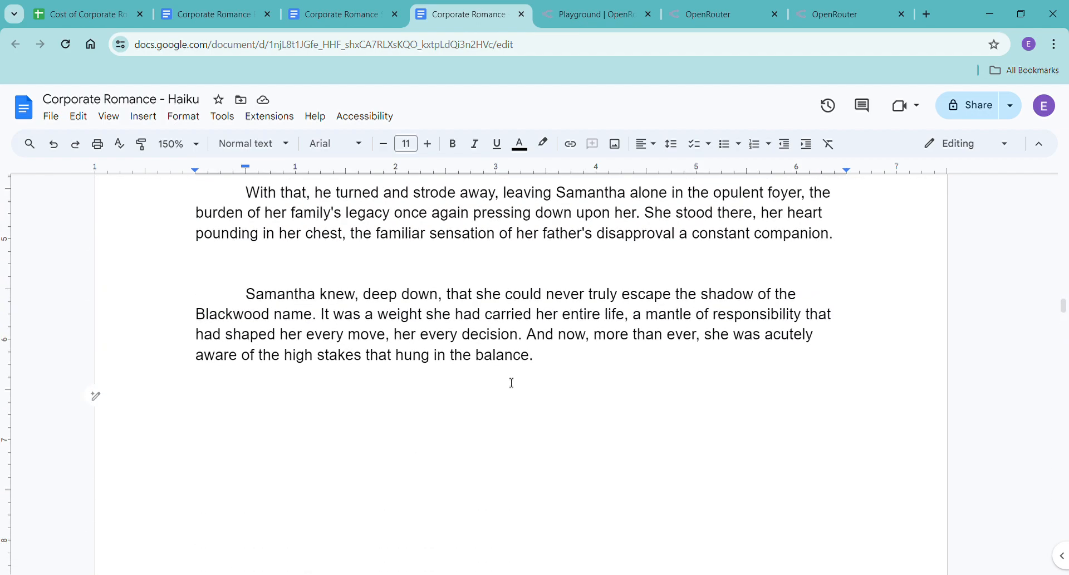
# Switch to the Cost of Corporate Romance Novel spreadsheet and enter "Chapter 1 (scenes 1 to 5) and Chapter 2 (scene 1)" in A2.
pyautogui.click(105, 18)
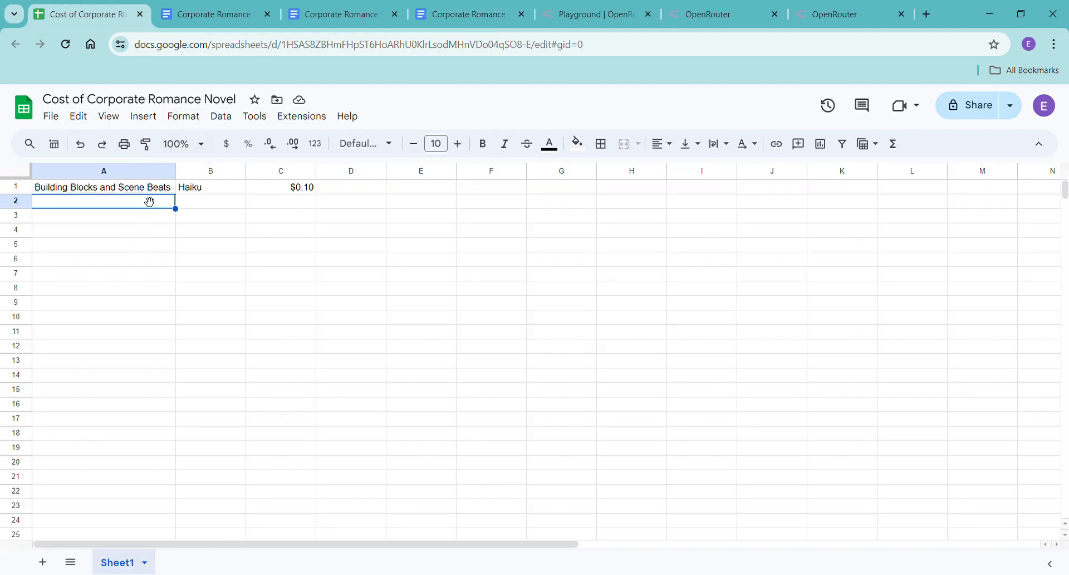
pyautogui.write('C')
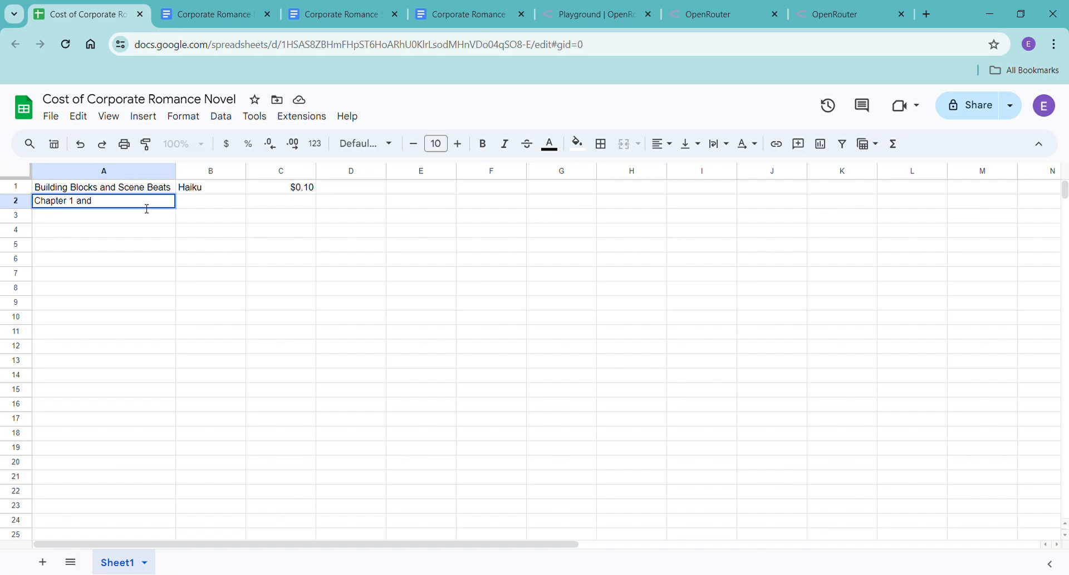
pyautogui.write('hapter 1 (scne')
pyautogui.write('and Chapter 2')
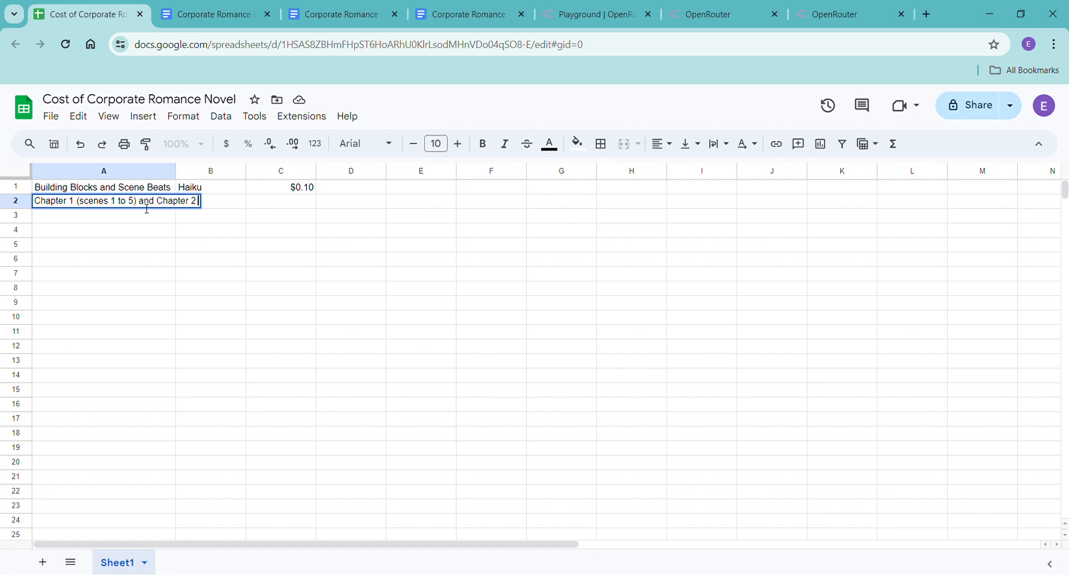
pyautogui.write(' (scene 1')
# Fit the width of column A to its longest entry.
pyautogui.click(137, 170)
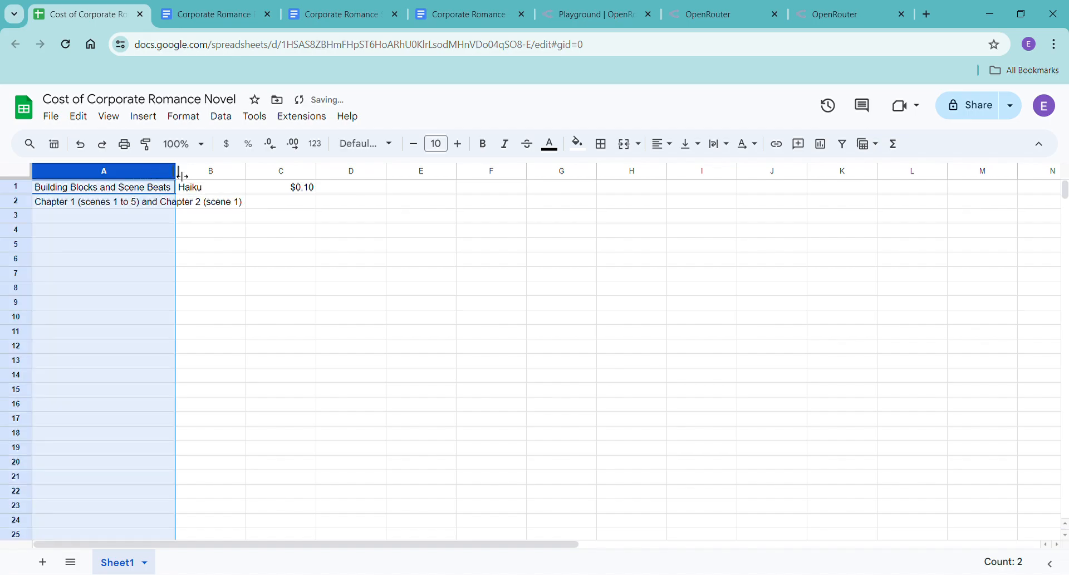
pyautogui.doubleClick(179, 172)
pyautogui.click(341, 273)
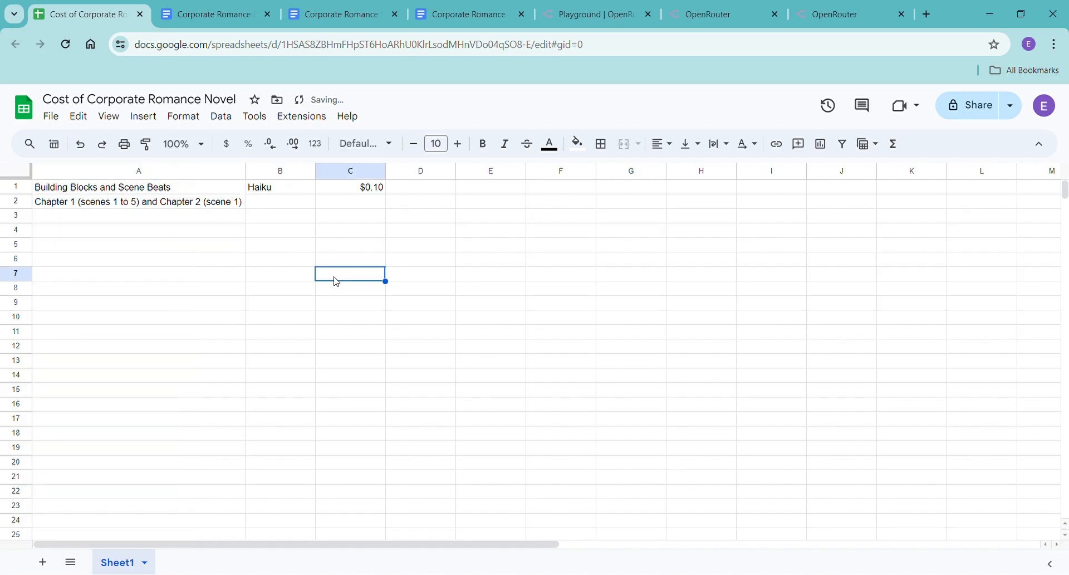
# Fill "Haiku" down column B from row 1 through row 18.
pyautogui.click(276, 196)
pyautogui.moveTo(320, 201); pyautogui.dragTo(315, 437)
pyautogui.click(339, 379)
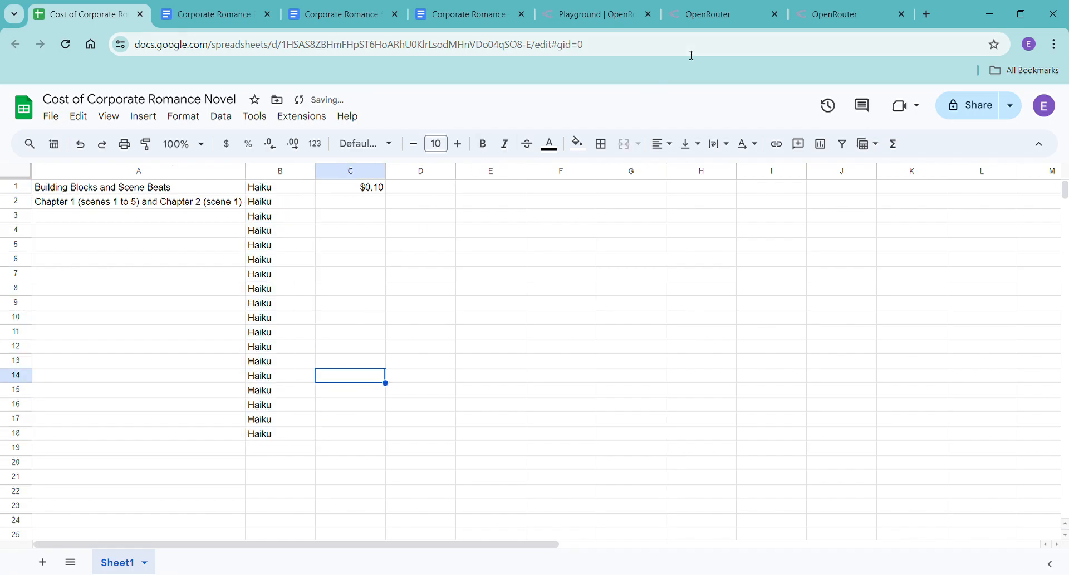
# Switch back to the Corporate Romance - Haiku document and check the word count of the whole text.
pyautogui.click(588, 14)
pyautogui.click(451, 13)
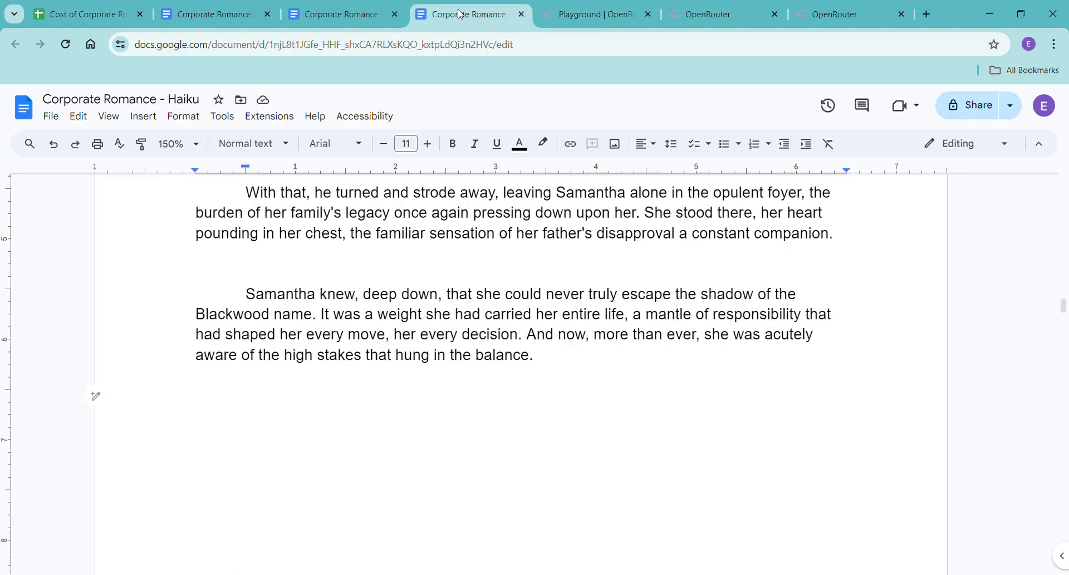
pyautogui.hotkey('ctrl', 'shift', 'c')
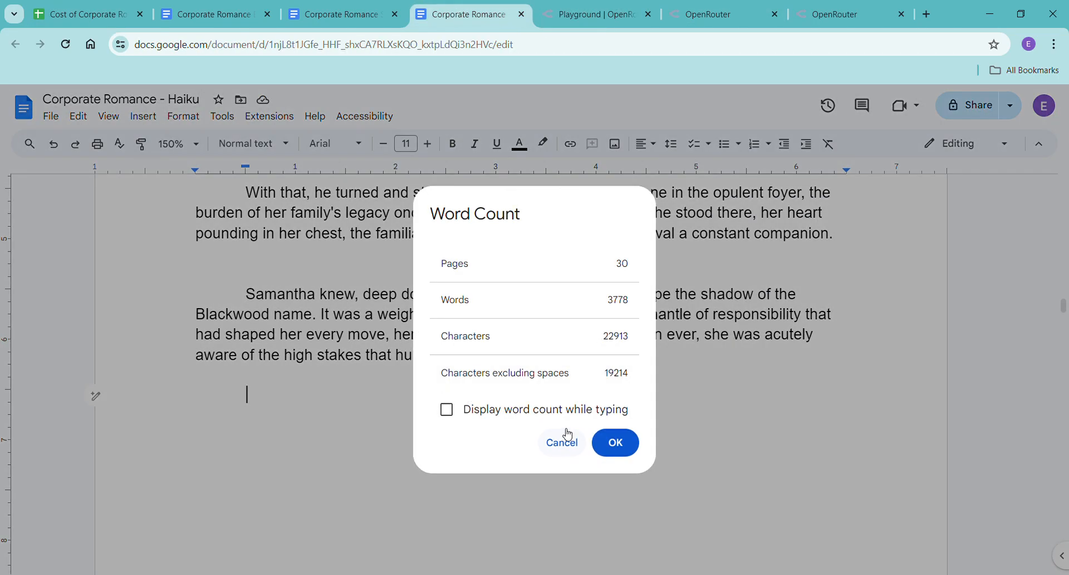
pyautogui.click(637, 449)
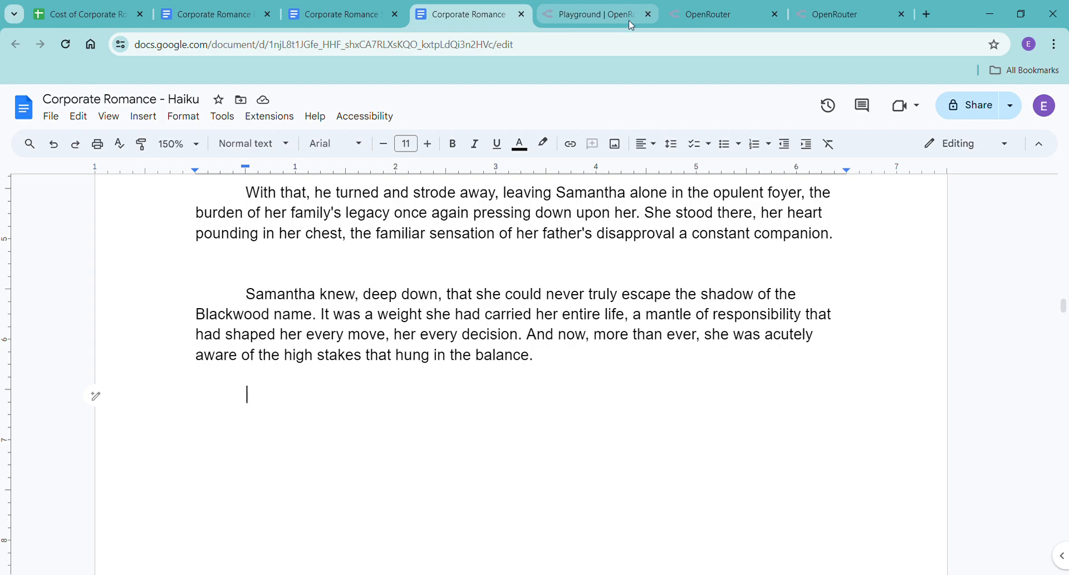
# Switch to the OpenRouter activity page, refresh it, and review the costs of the recent Claude 3 Haiku requests.
pyautogui.click(697, 17)
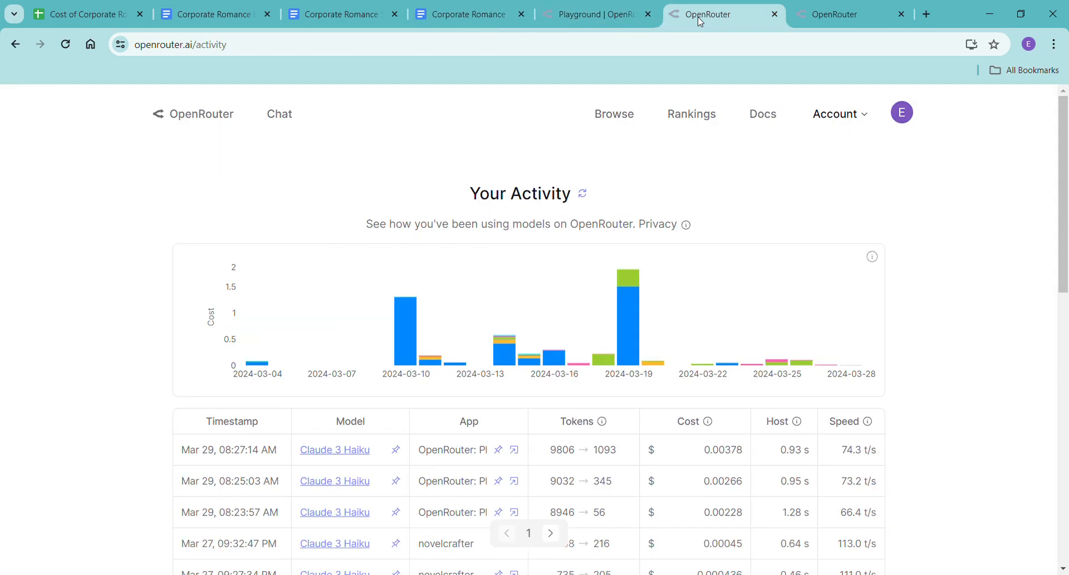
pyautogui.click(65, 46)
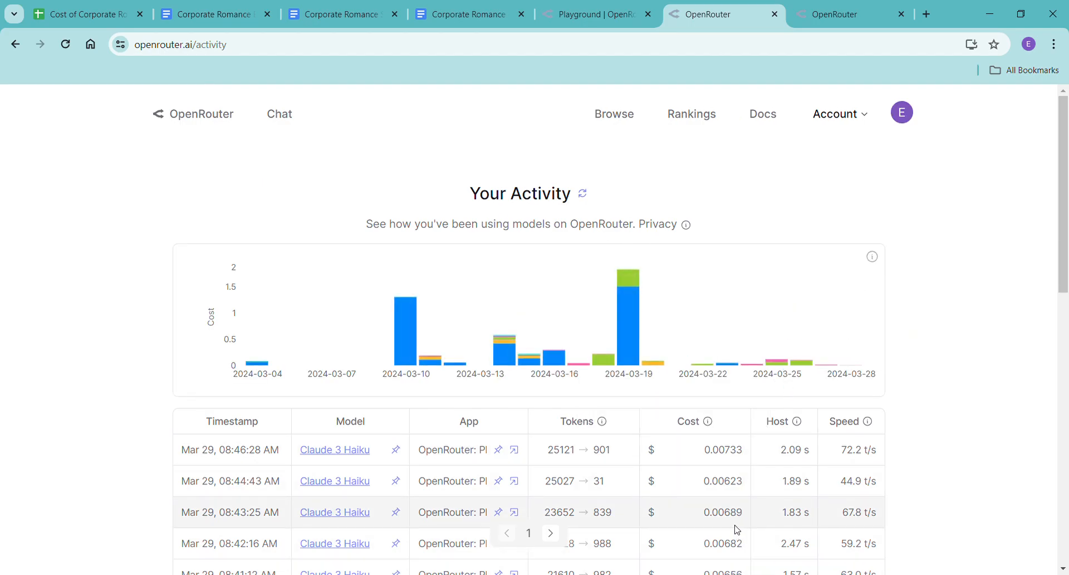
pyautogui.scroll(-3, 733, 534)
pyautogui.scroll(3, 732, 529)
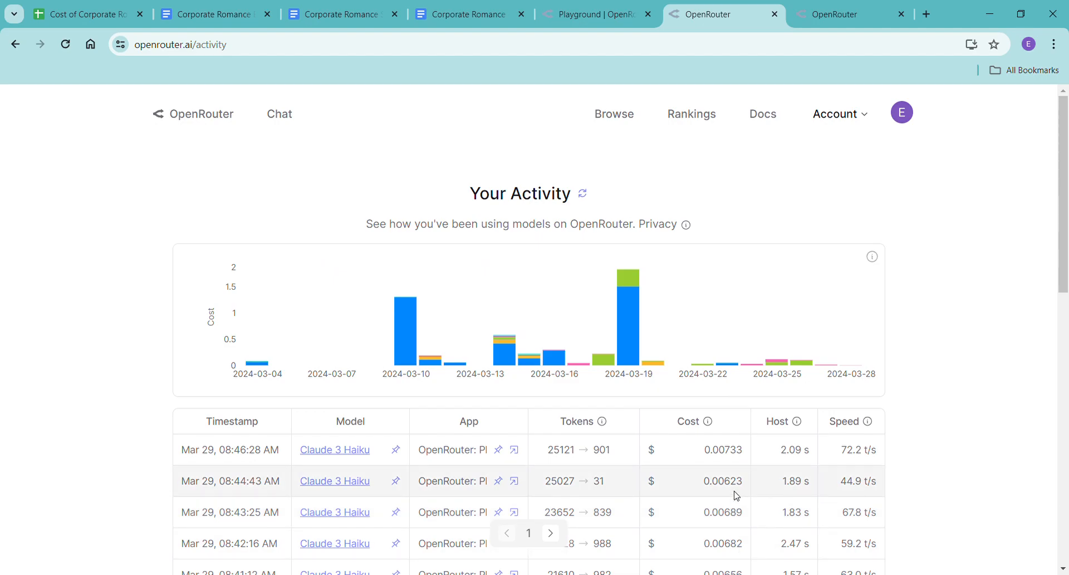
# Switch to the OpenRouter account settings page, reload it, and check the remaining credit balance.
pyautogui.click(869, 5)
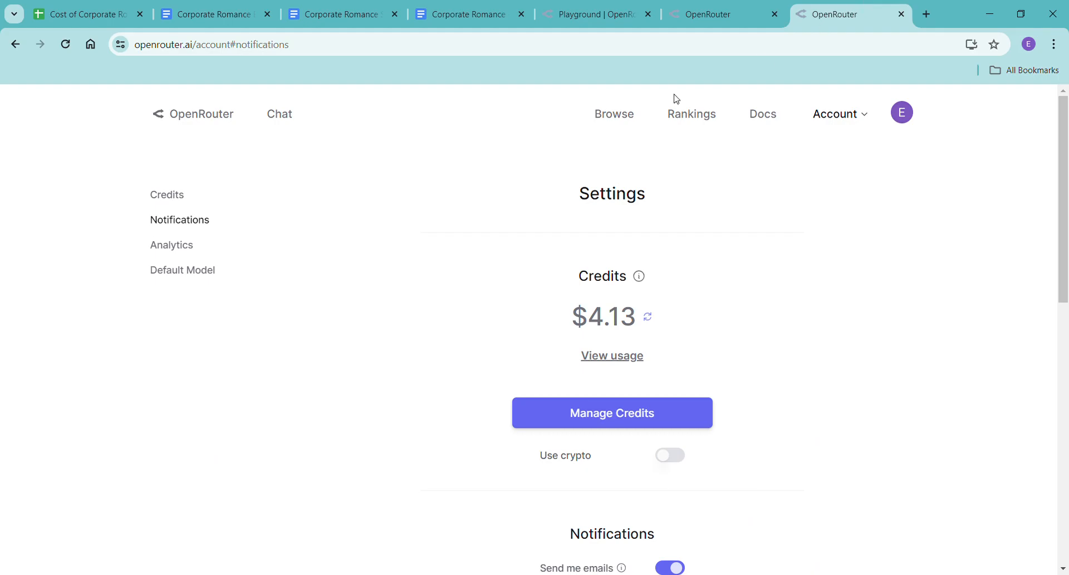
pyautogui.click(65, 49)
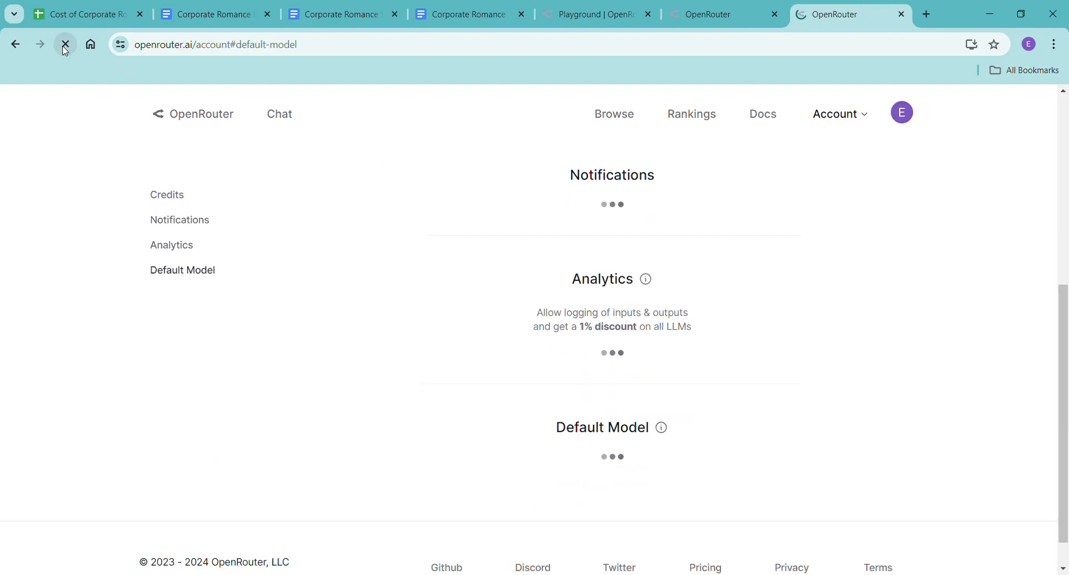
pyautogui.scroll(6, 465, 365)
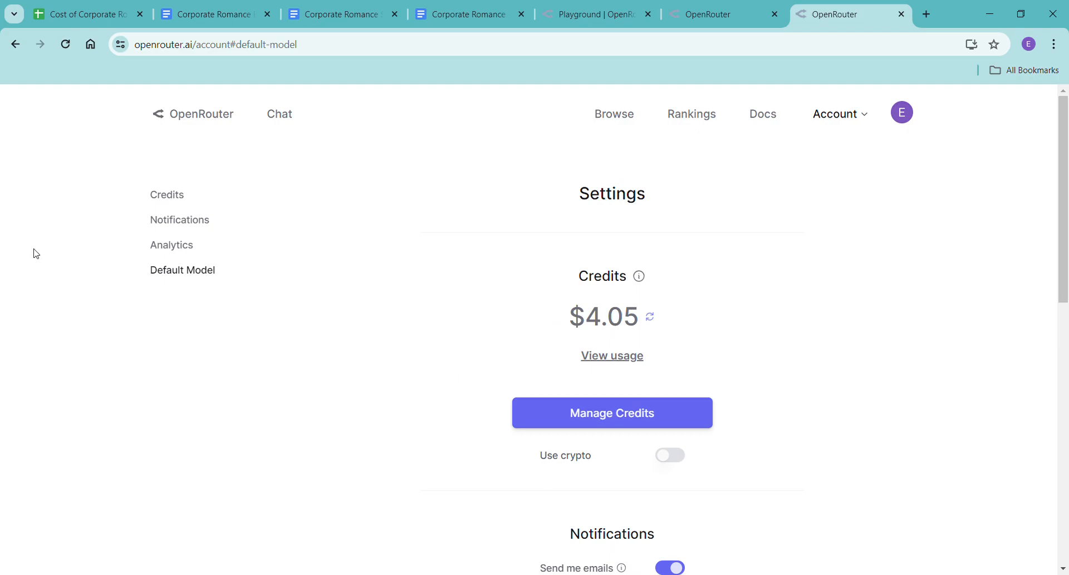
# Switch to the Cost of Corporate Romance Novel spreadsheet and enter $0.08 in cell C2.
pyautogui.click(98, 16)
pyautogui.click(340, 203)
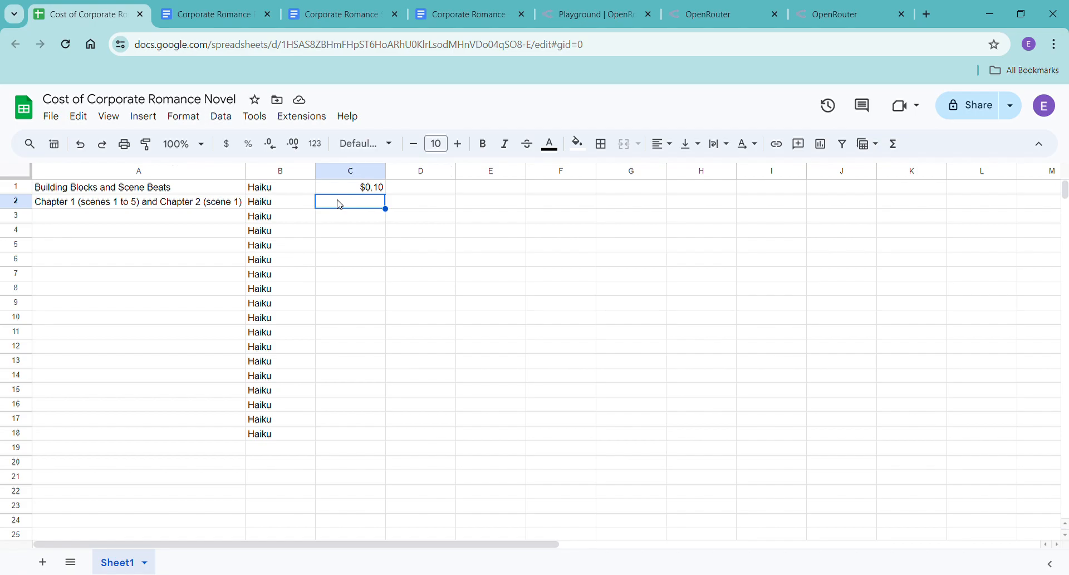
pyautogui.write('$0.08')
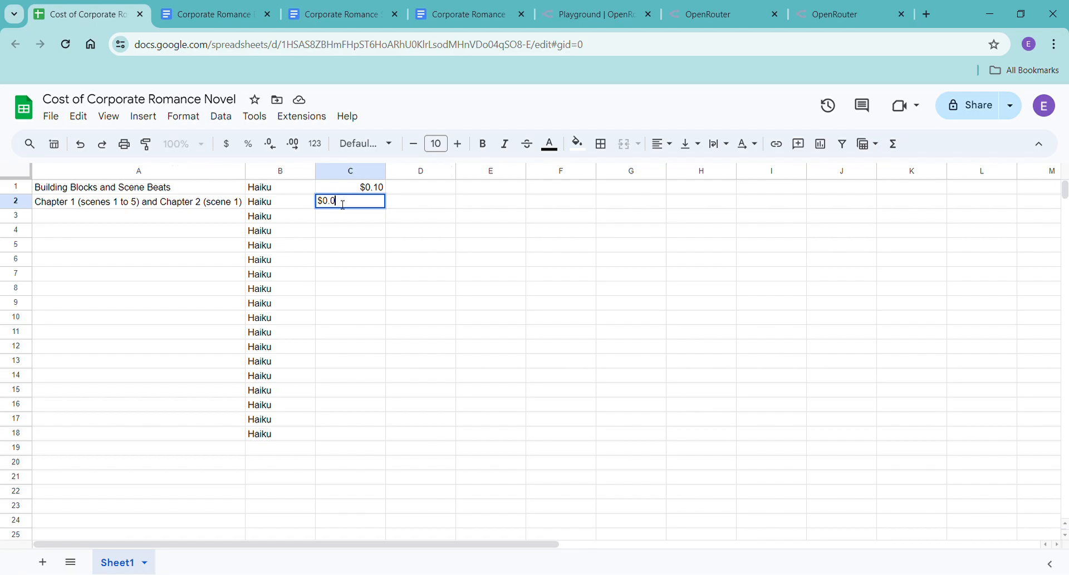
pyautogui.click(364, 277)
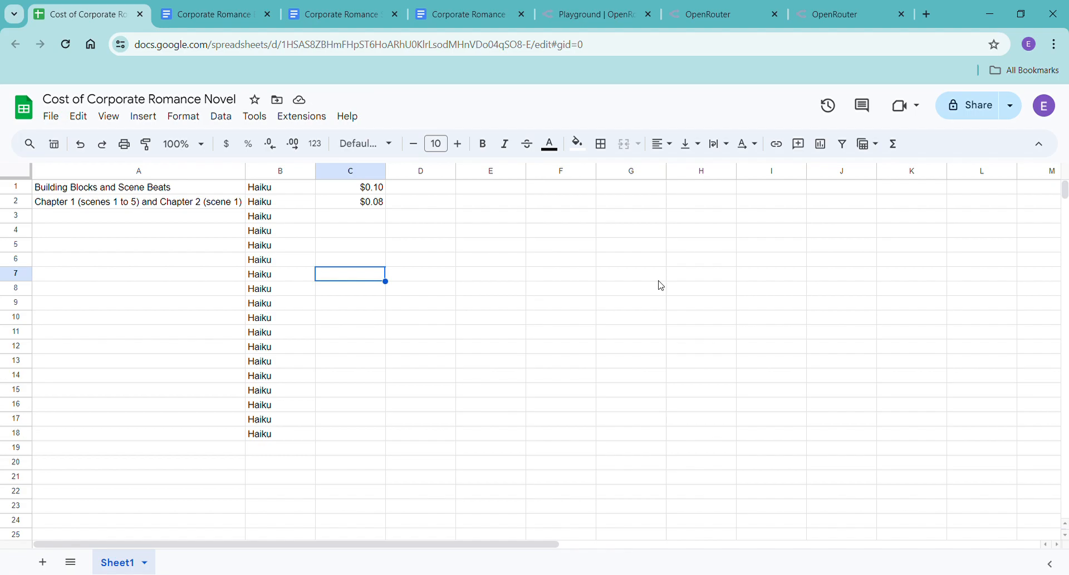
# Switch to the OpenRouter Playground and copy the prompt asking for the first beat of Chapter Two to be expanded.
pyautogui.click(816, 17)
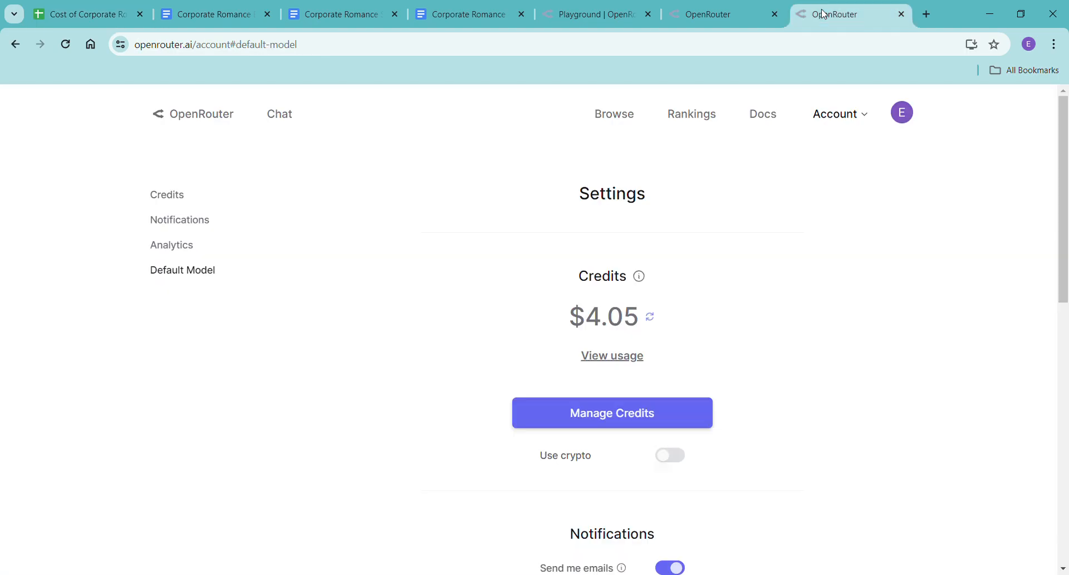
pyautogui.click(699, 22)
pyautogui.click(590, 23)
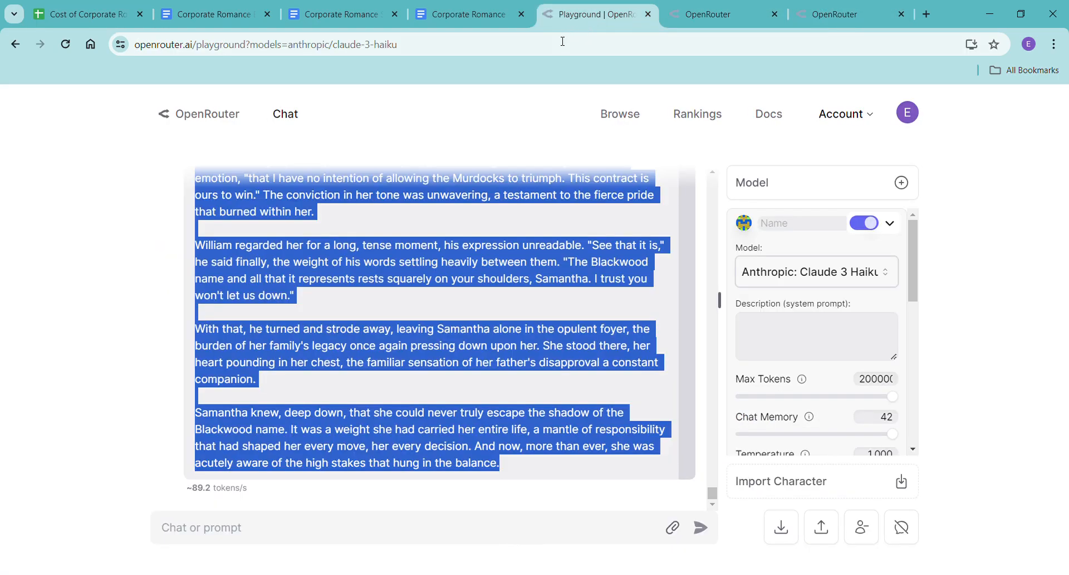
pyautogui.click(517, 158)
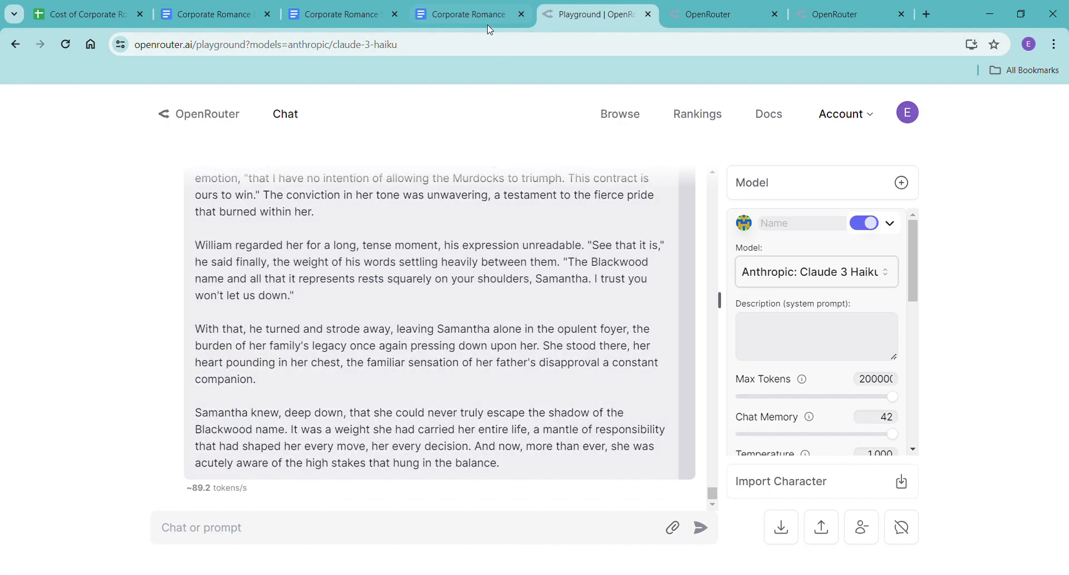
pyautogui.scroll(15, 419, 296)
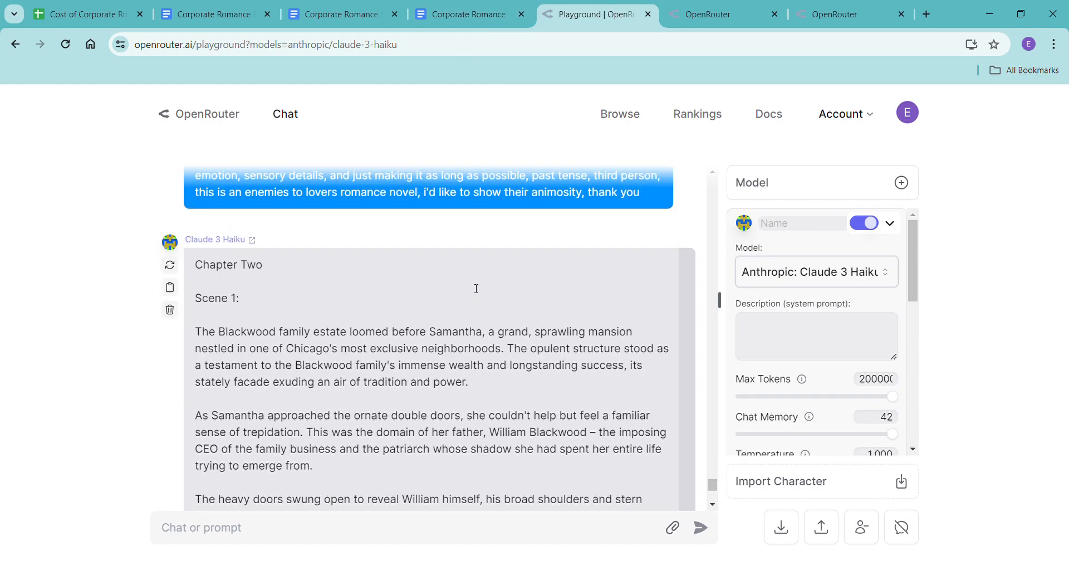
pyautogui.scroll(3, 420, 295)
pyautogui.moveTo(194, 297); pyautogui.dragTo(655, 348)
pyautogui.hotkey('ctrl', 'c')
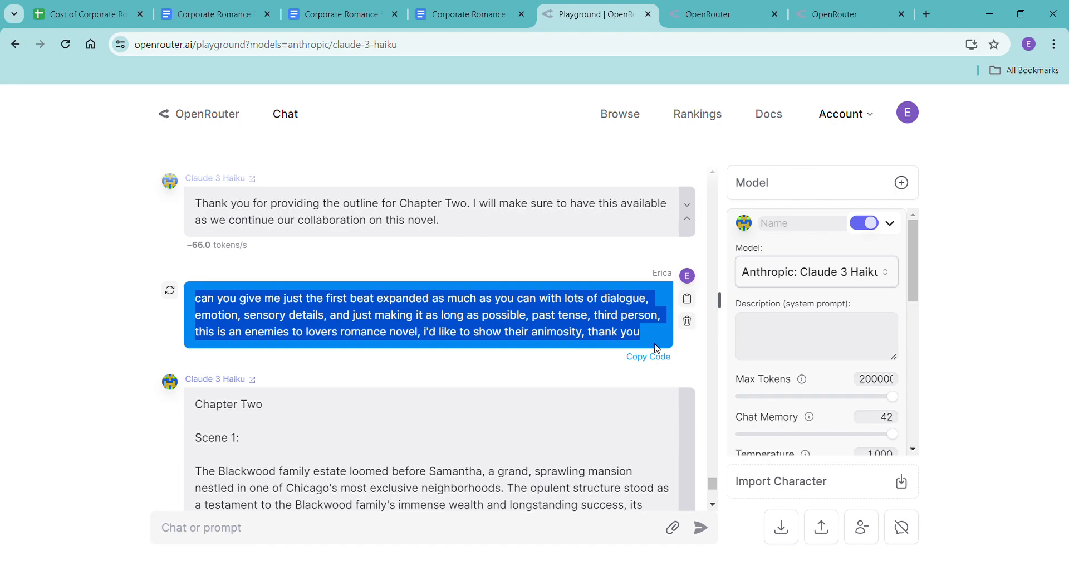
# Replace the fifth-beat prompt under Prompts in the Corporate Romance Scene Beats document with the copied first-beat prompt.
pyautogui.click(442, 18)
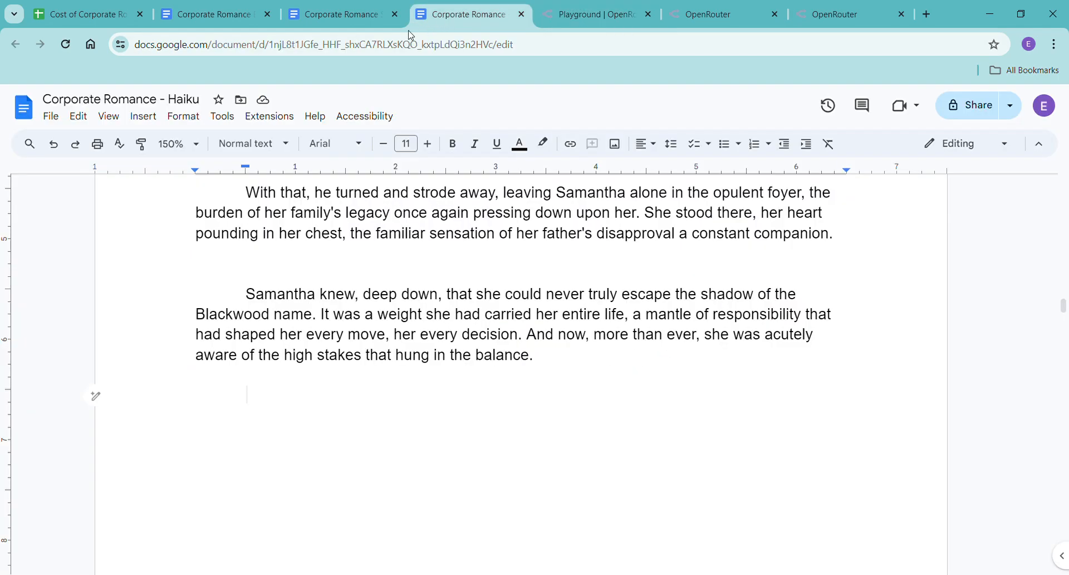
pyautogui.click(315, 25)
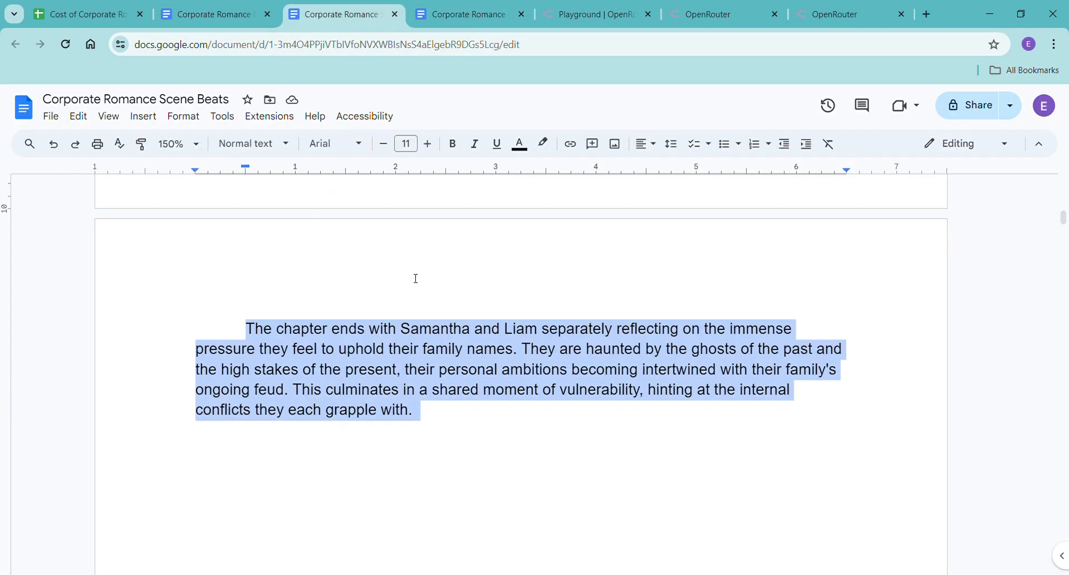
pyautogui.scroll(2, 413, 283)
pyautogui.scroll(20, 413, 283)
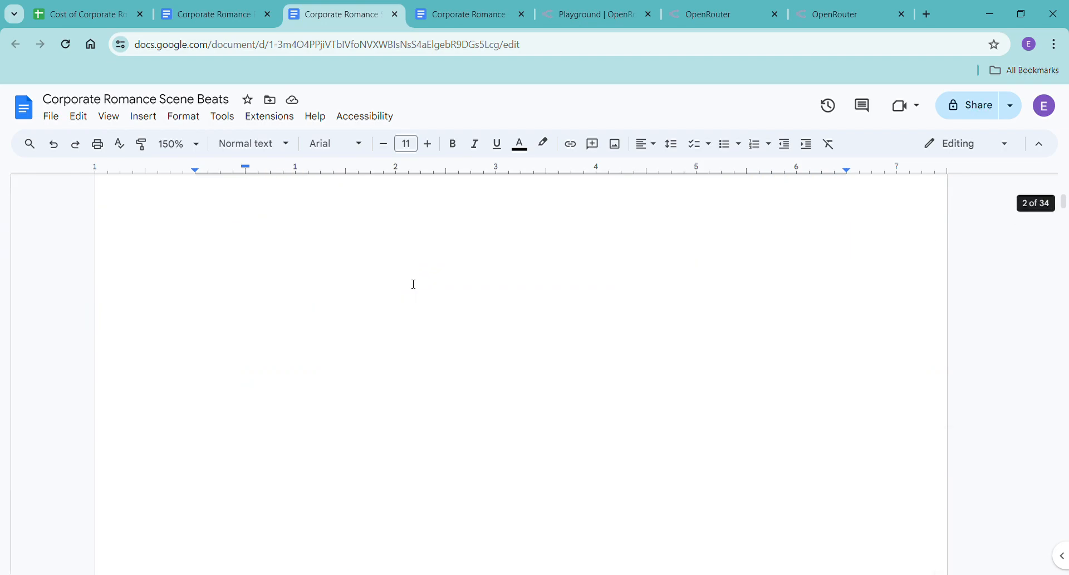
pyautogui.scroll(15, 414, 284)
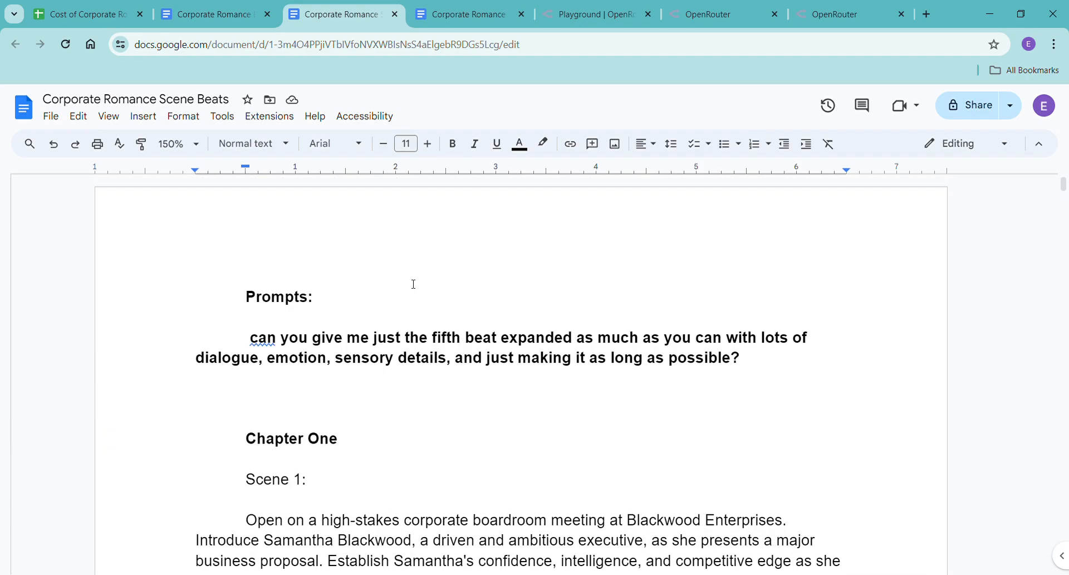
pyautogui.moveTo(247, 337); pyautogui.dragTo(759, 375)
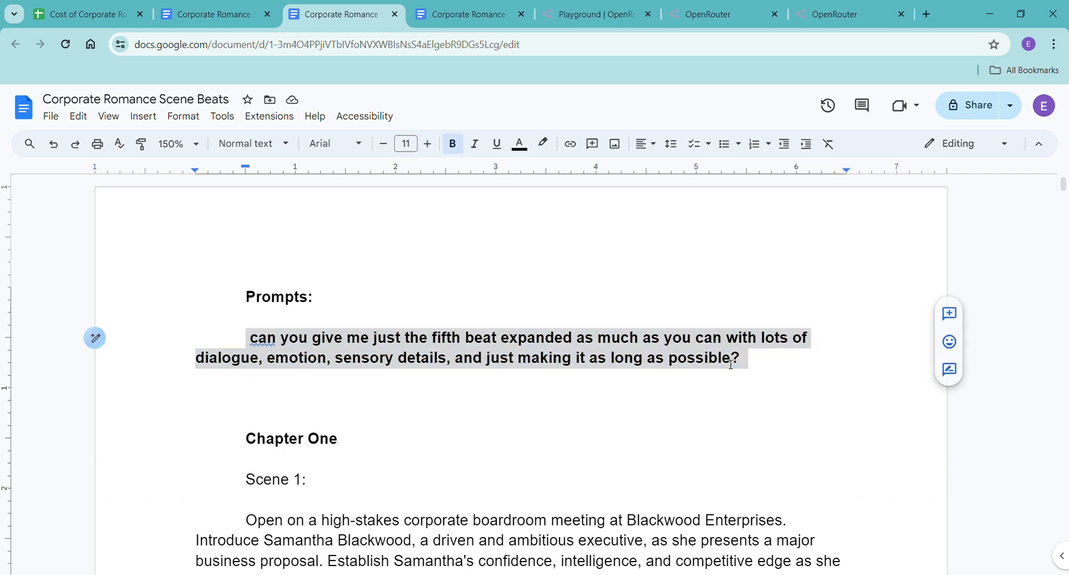
pyautogui.rightClick(764, 369)
pyautogui.click(772, 256)
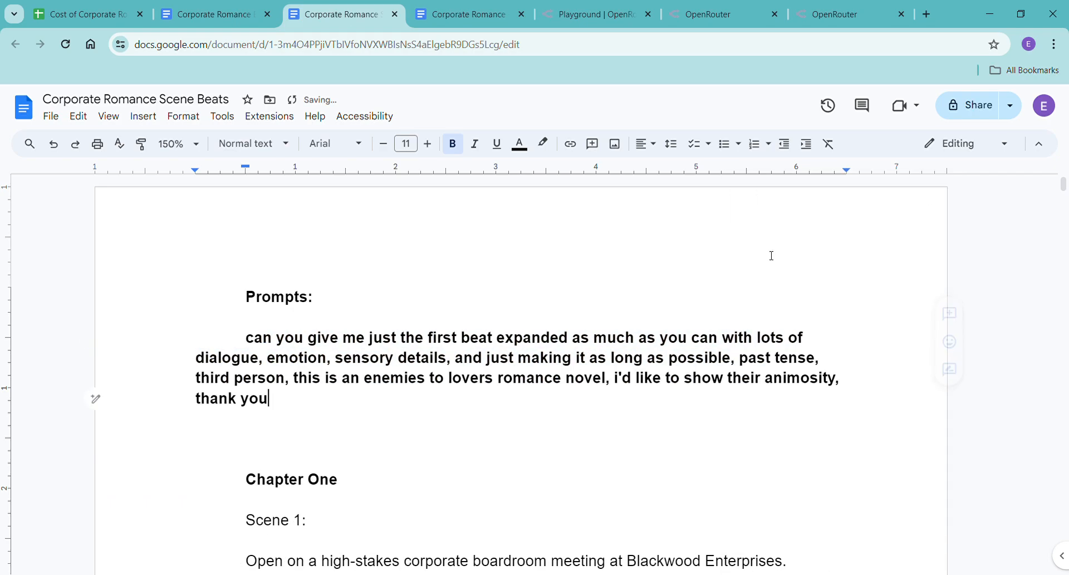
pyautogui.click(645, 378)
pyautogui.doubleClick(570, 405)
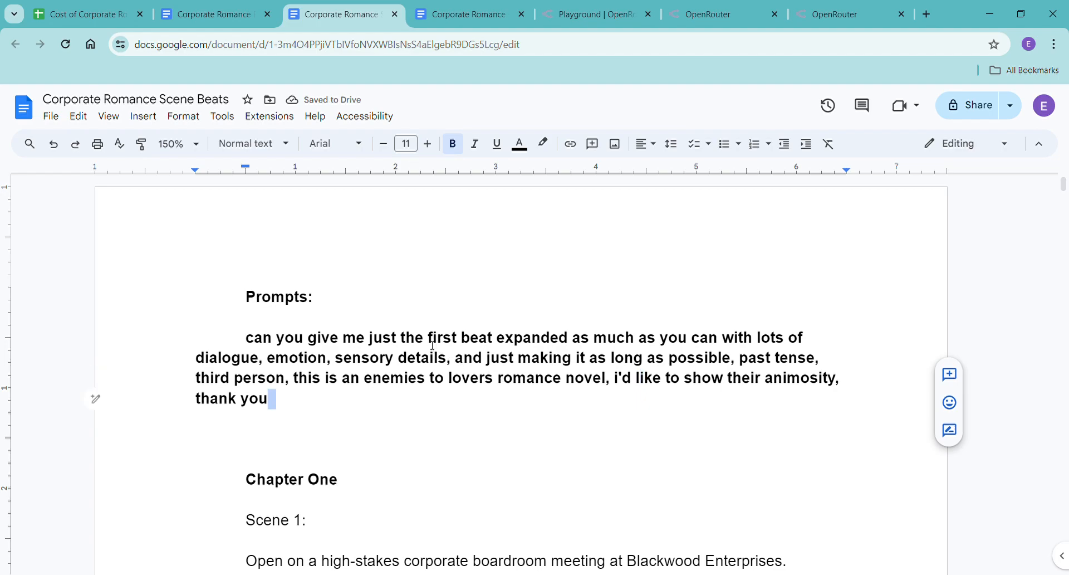
pyautogui.click(435, 410)
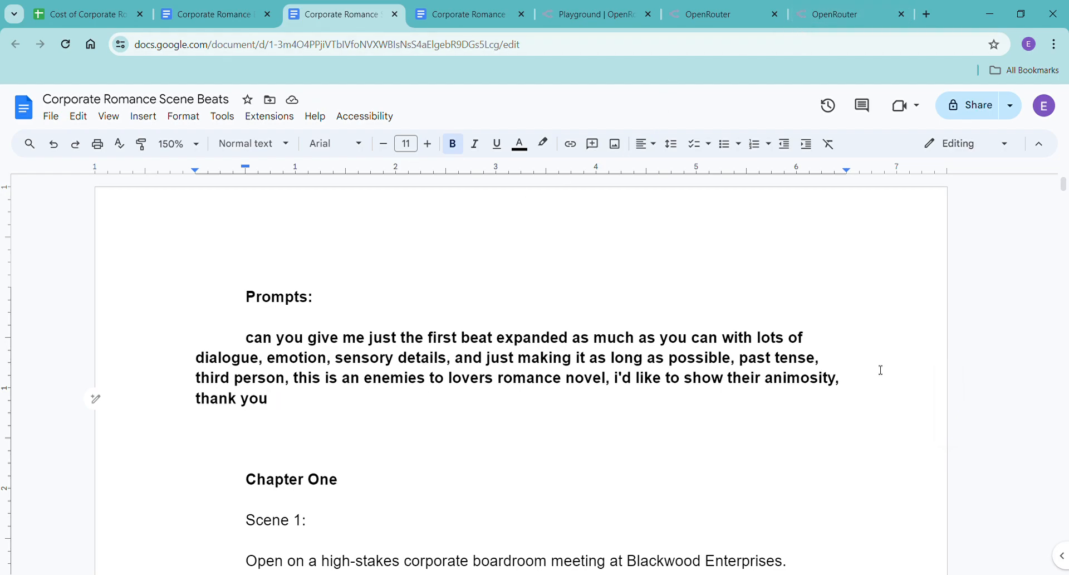
# Switch to the Corporate Romance - Haiku document and copy the opening paragraph of Chapter One.
pyautogui.click(439, 20)
pyautogui.scroll(15, 590, 358)
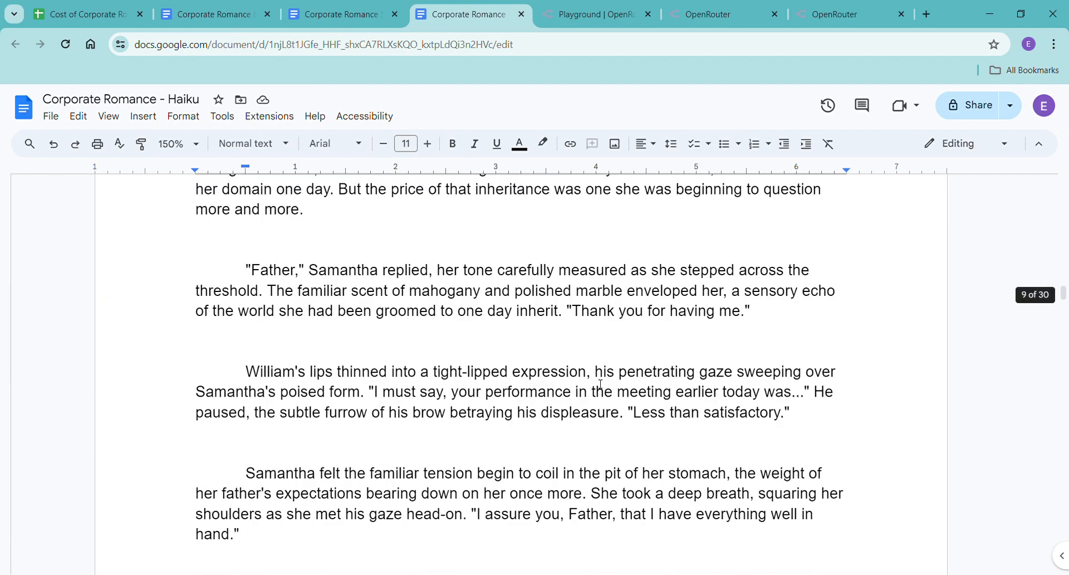
pyautogui.scroll(6, 601, 384)
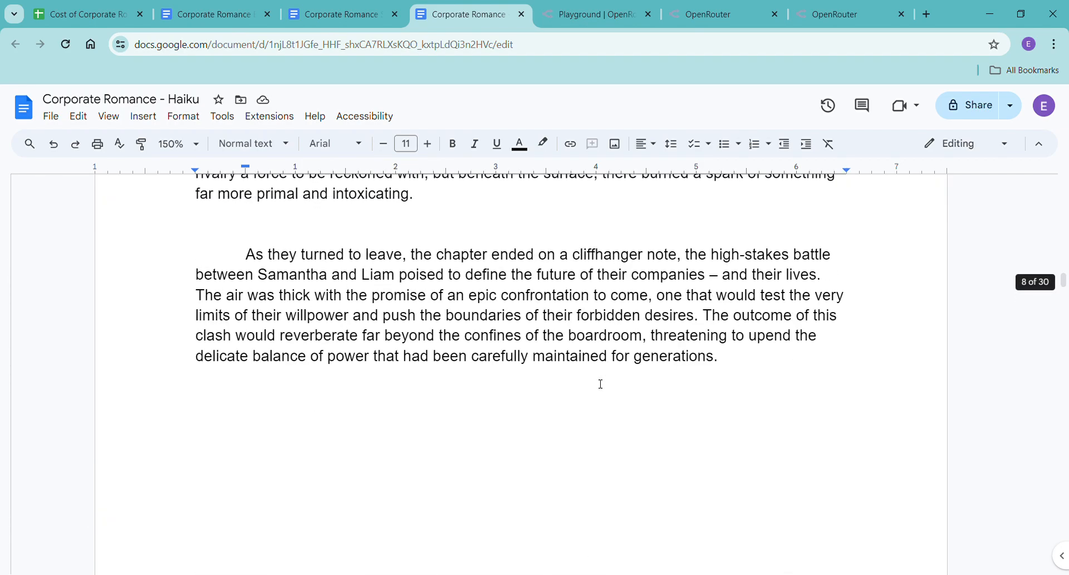
pyautogui.scroll(10, 601, 384)
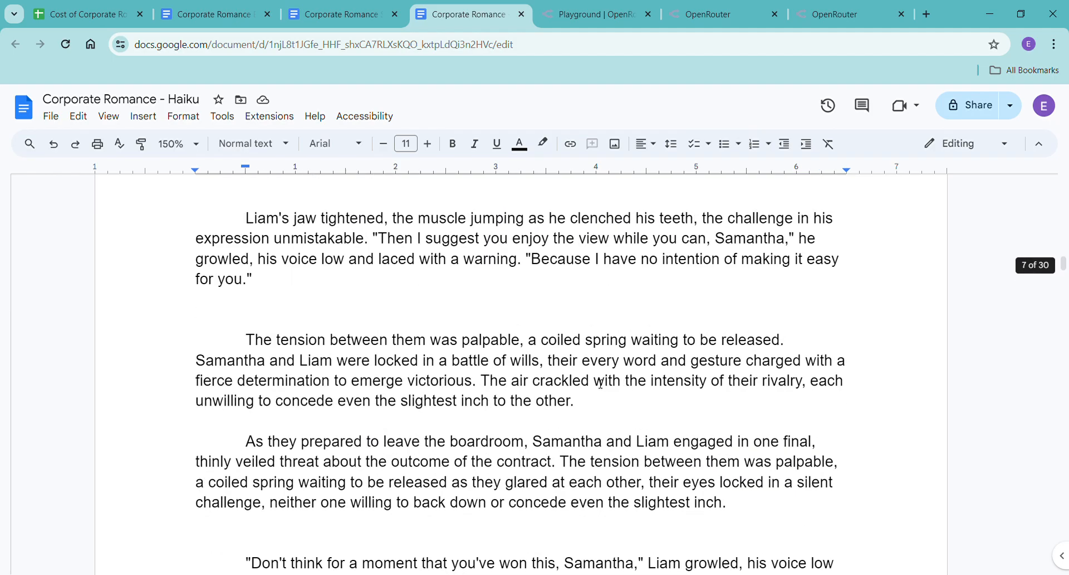
pyautogui.scroll(5, 601, 384)
pyautogui.moveTo(1064, 264); pyautogui.dragTo(1067, 173)
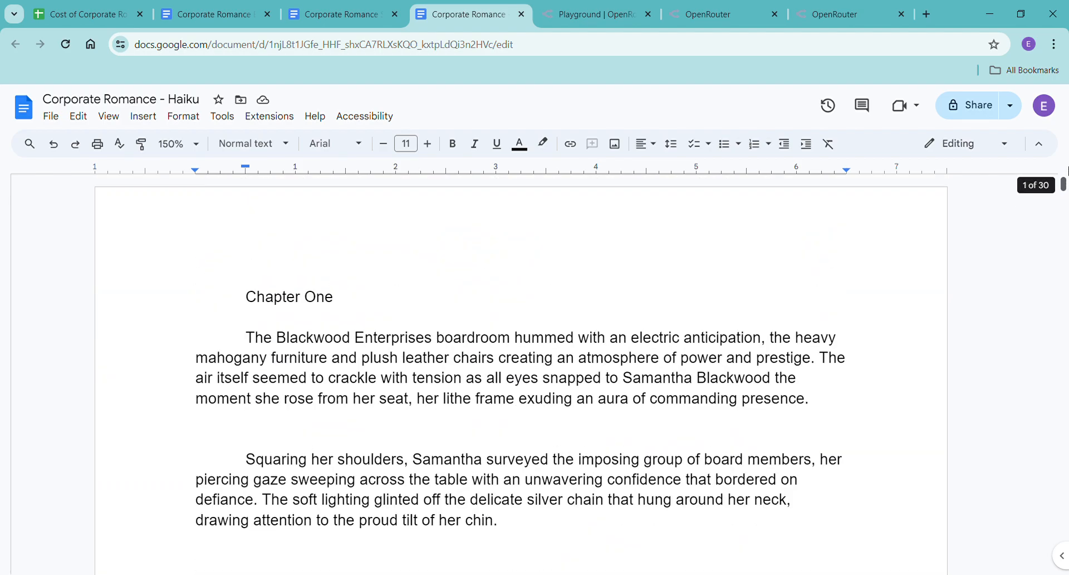
pyautogui.scroll(-1, 855, 313)
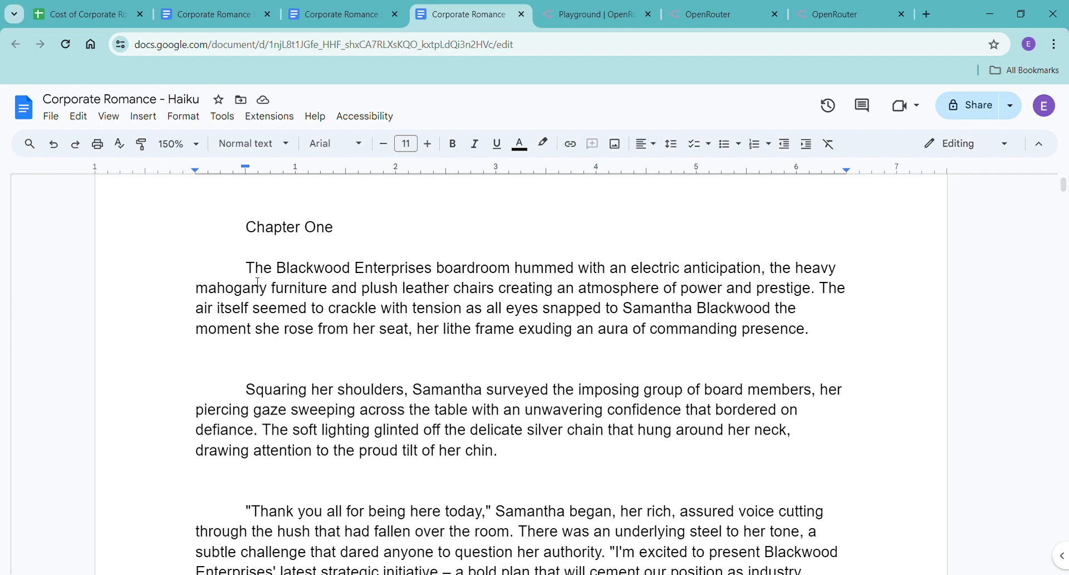
pyautogui.moveTo(242, 268); pyautogui.dragTo(823, 334)
pyautogui.hotkey('ctrl', 'c')
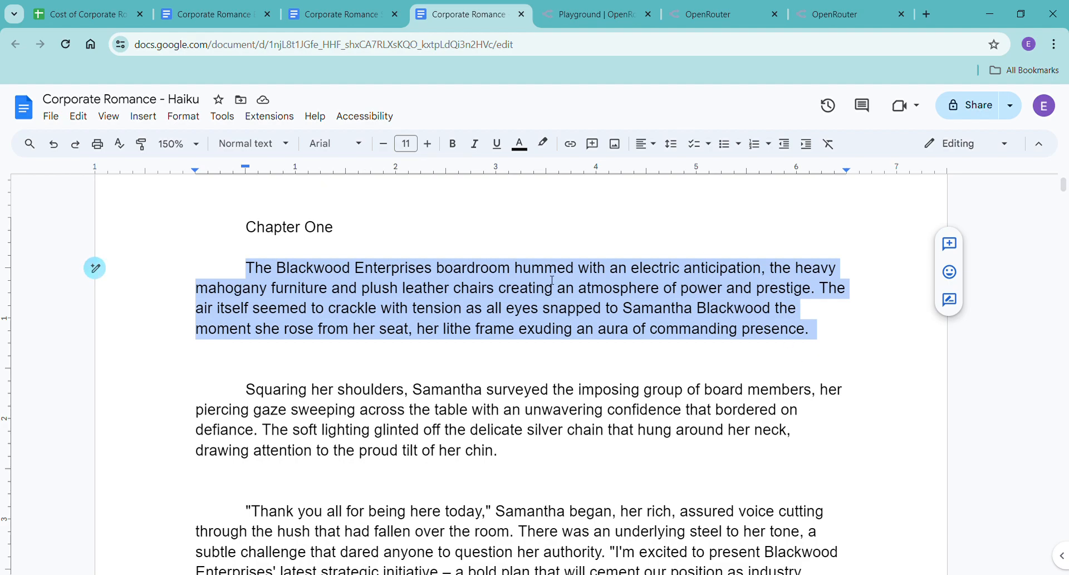
# In the OpenRouter Playground, send "can you expand just this paragraph with lots of sensory details, i want to feel like i'm there -" followed by the copied paragraph.
pyautogui.click(570, 19)
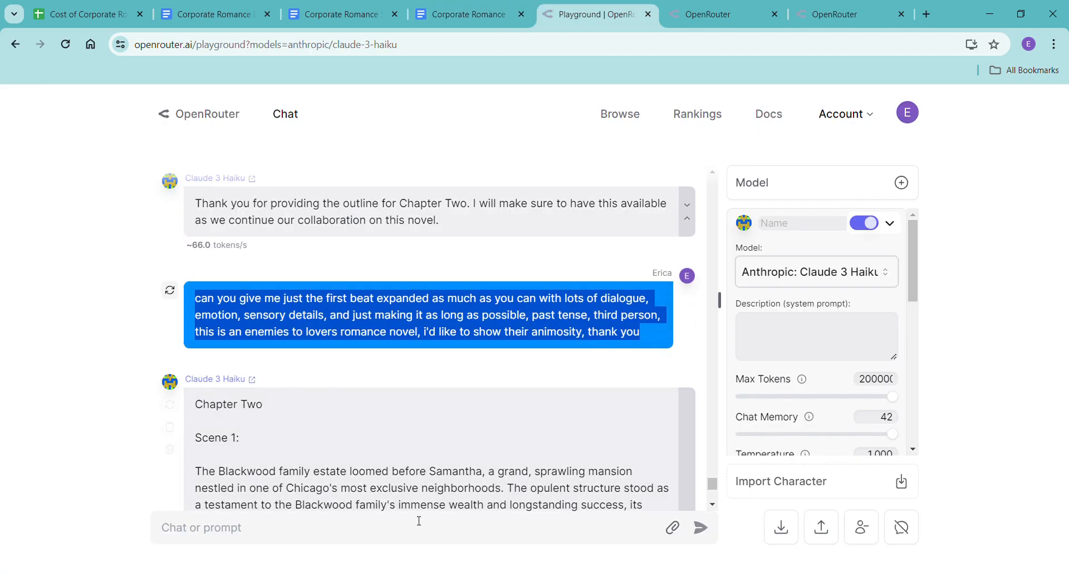
pyautogui.scroll(-15, 697, 399)
pyautogui.click(498, 526)
pyautogui.write('can you')
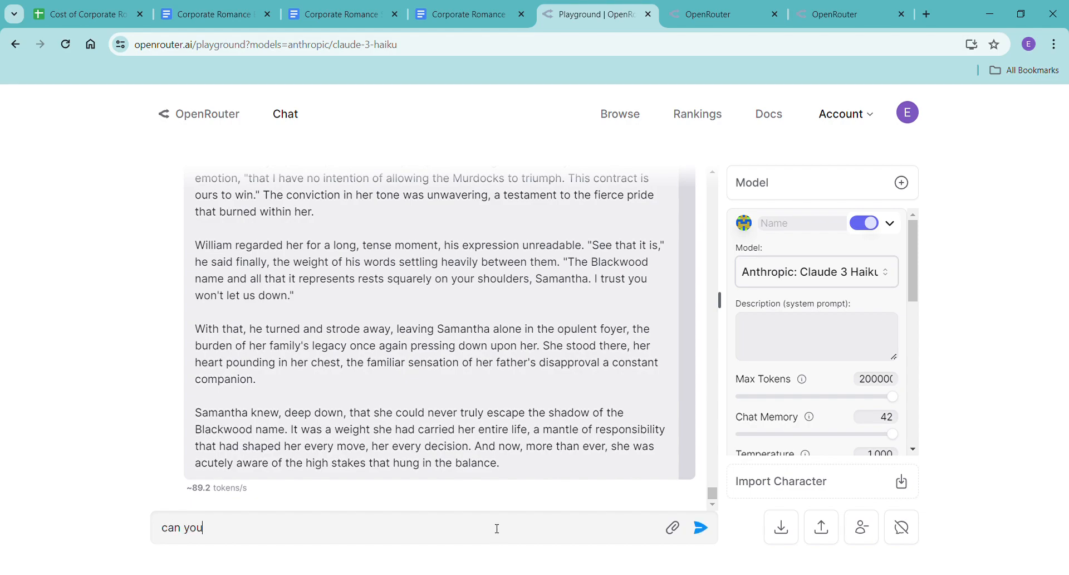
pyautogui.write(' expand just this paragr')
pyautogui.press('BackSpace')
pyautogui.press('BackSpace')
pyautogui.write('graph with lots of sensory details, i want to fe')
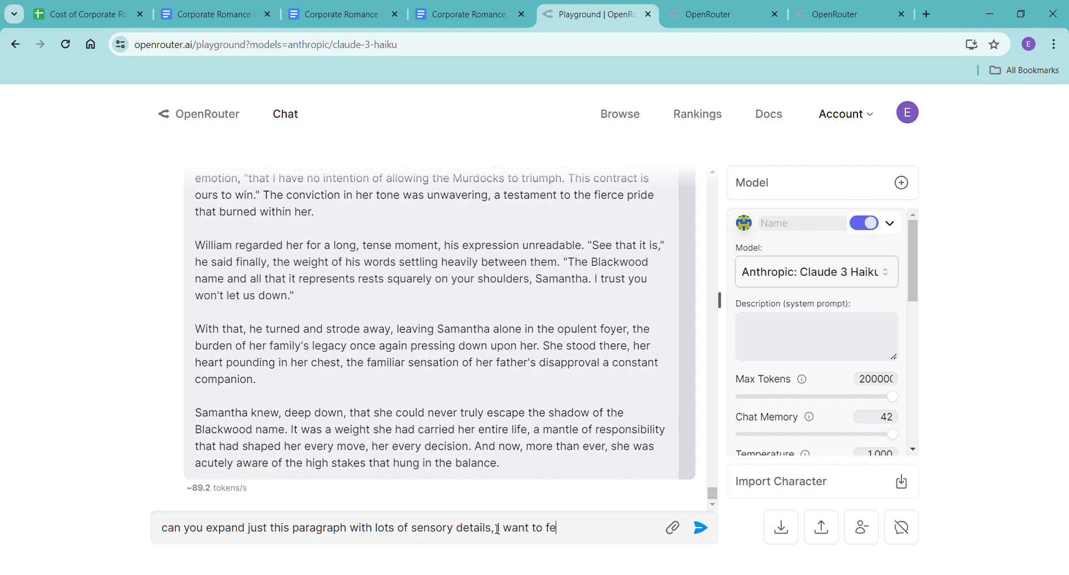
pyautogui.write("el like i'm there -")
pyautogui.hotkey('ctrl', 'v')
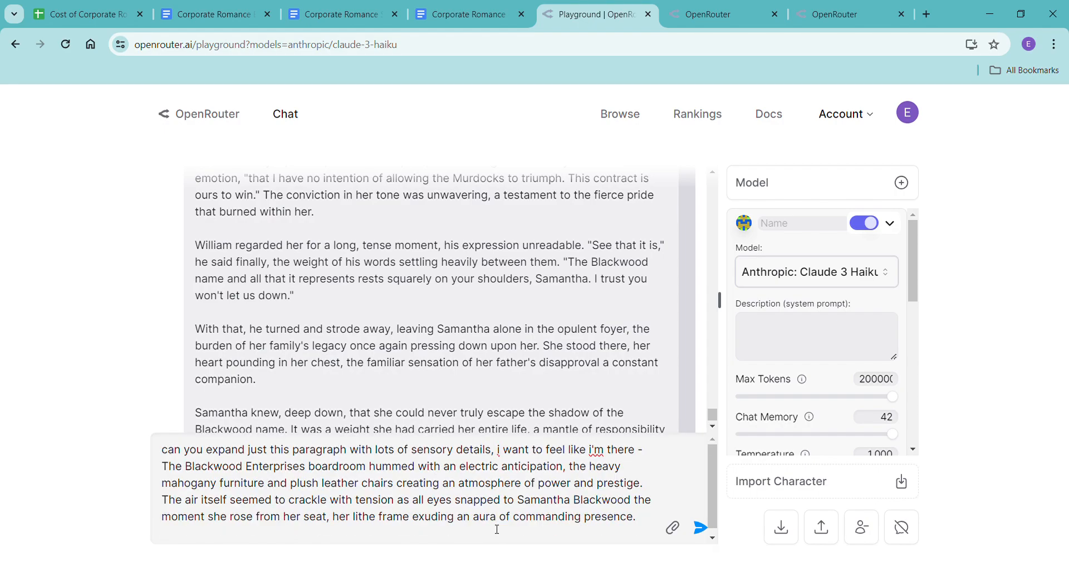
pyautogui.press('Return')
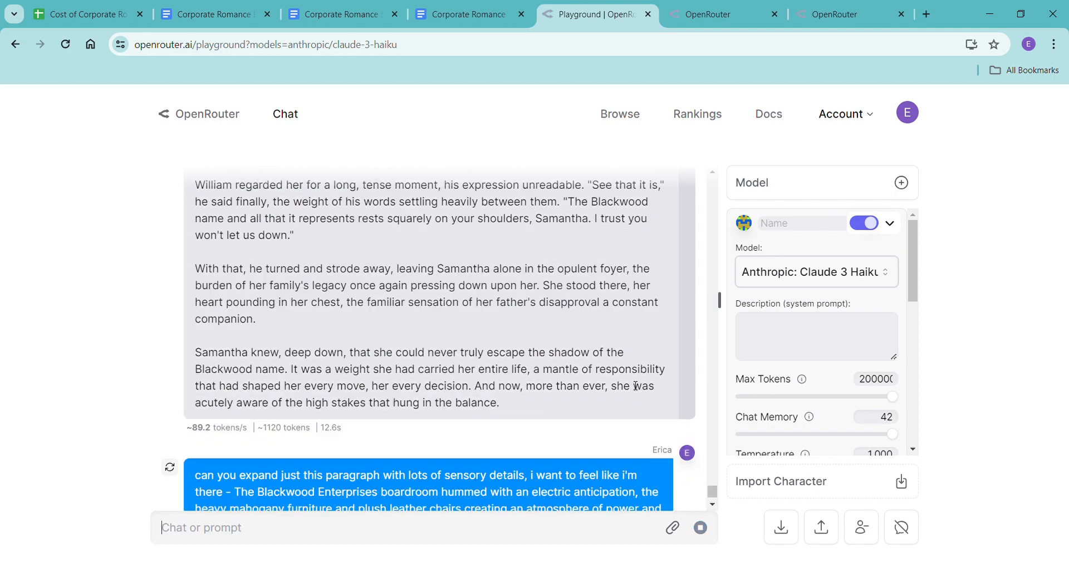
# Check the word count of the selected opening paragraph in the Corporate Romance - Haiku document.
pyautogui.click(478, 13)
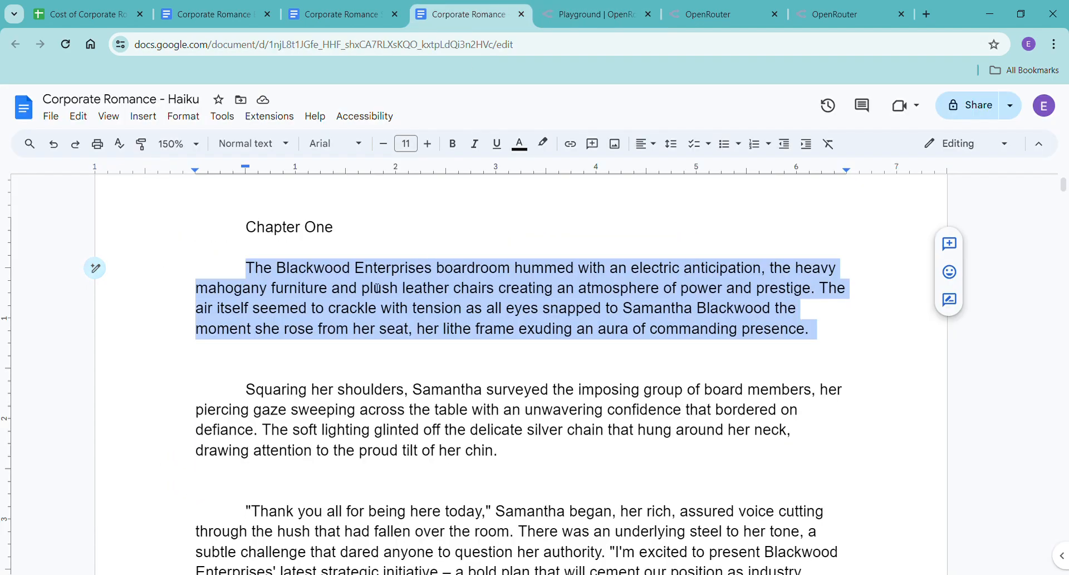
pyautogui.hotkey('ctrl', 'shift', 'c')
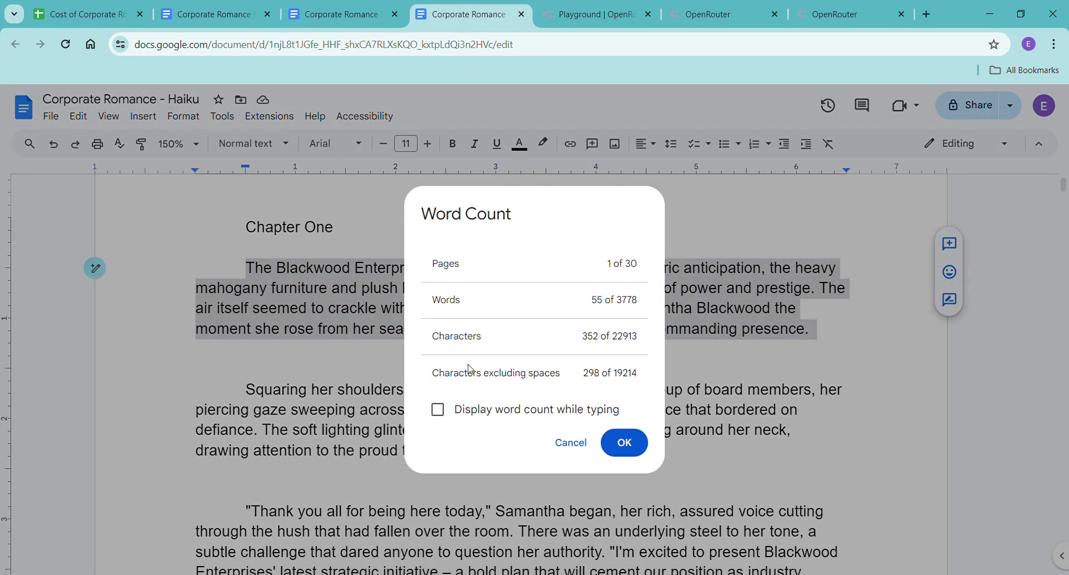
pyautogui.click(623, 444)
# Return to the OpenRouter Playground and read through Claude 3 Haiku's expanded version of the boardroom paragraph.
pyautogui.click(603, 13)
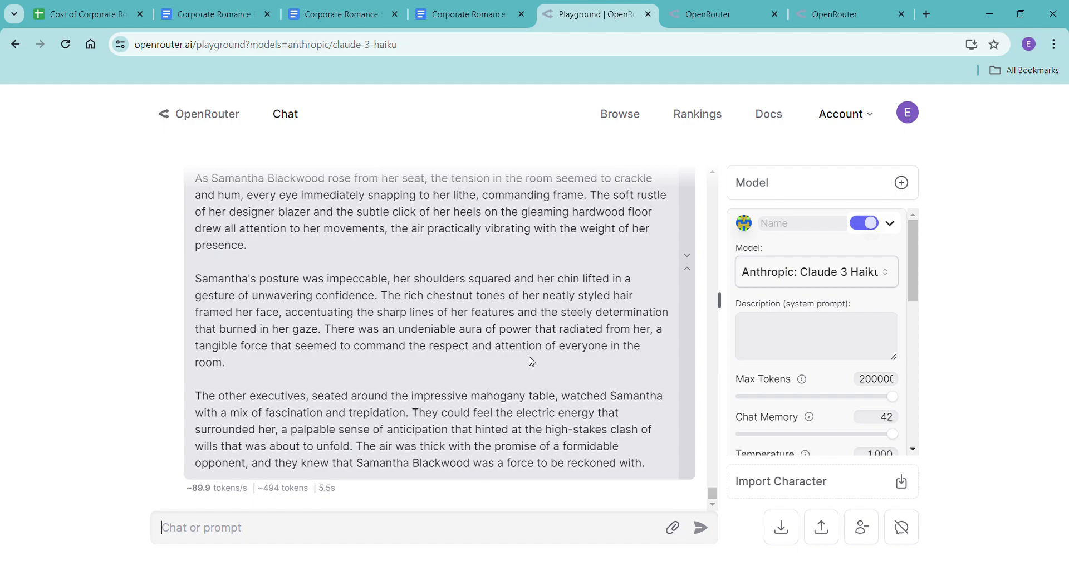
pyautogui.scroll(1, 532, 361)
pyautogui.scroll(-1, 552, 389)
pyautogui.scroll(3, 567, 479)
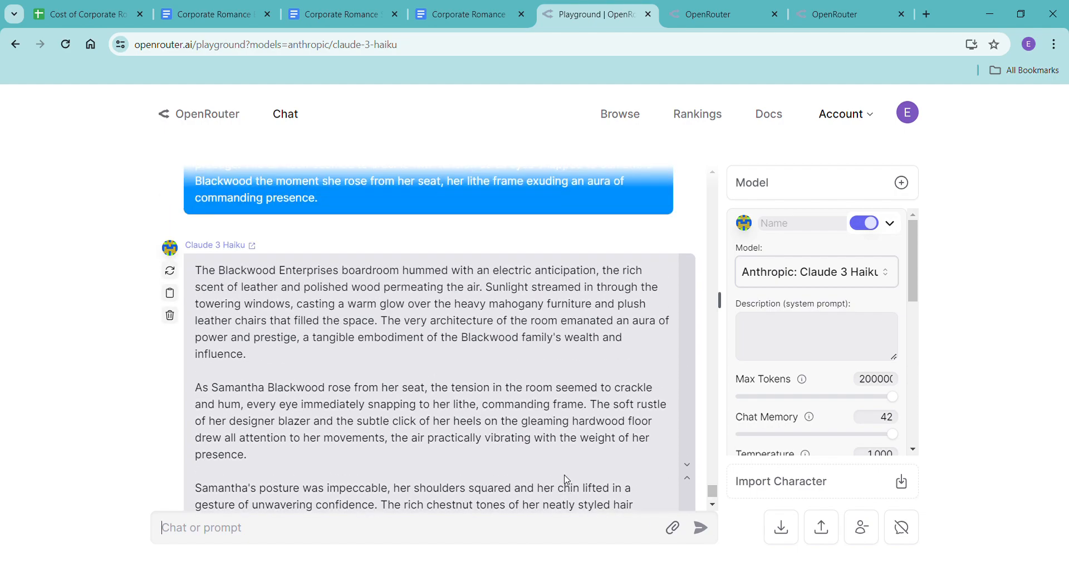
pyautogui.scroll(-3, 567, 479)
pyautogui.scroll(3, 568, 398)
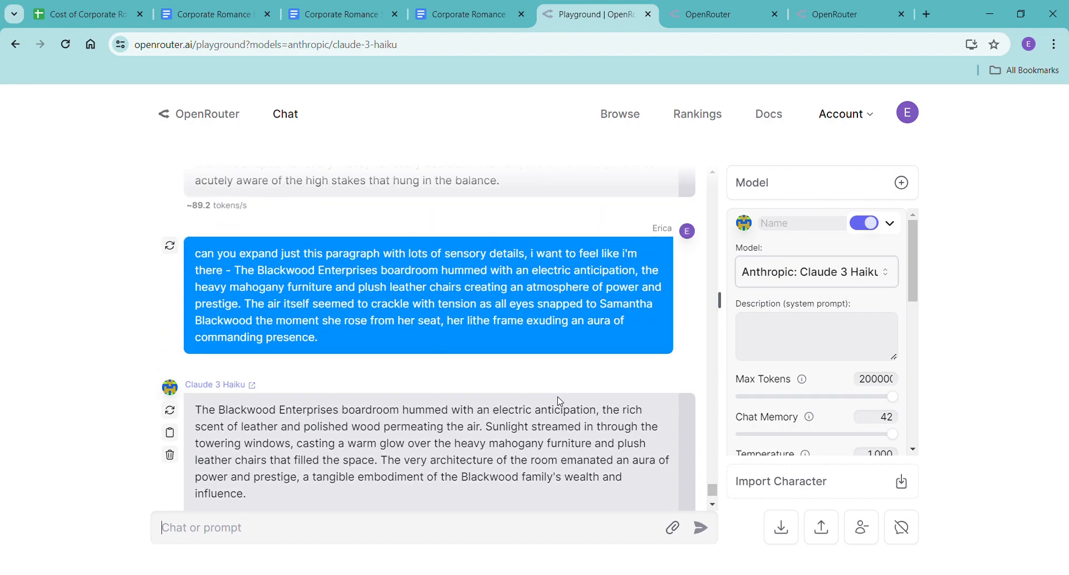
# Compare the first paragraph of Claude 3 Haiku's expanded version with the original Chapter One opening in the Corporate Romance - Haiku document.
pyautogui.scroll(-2, 484, 421)
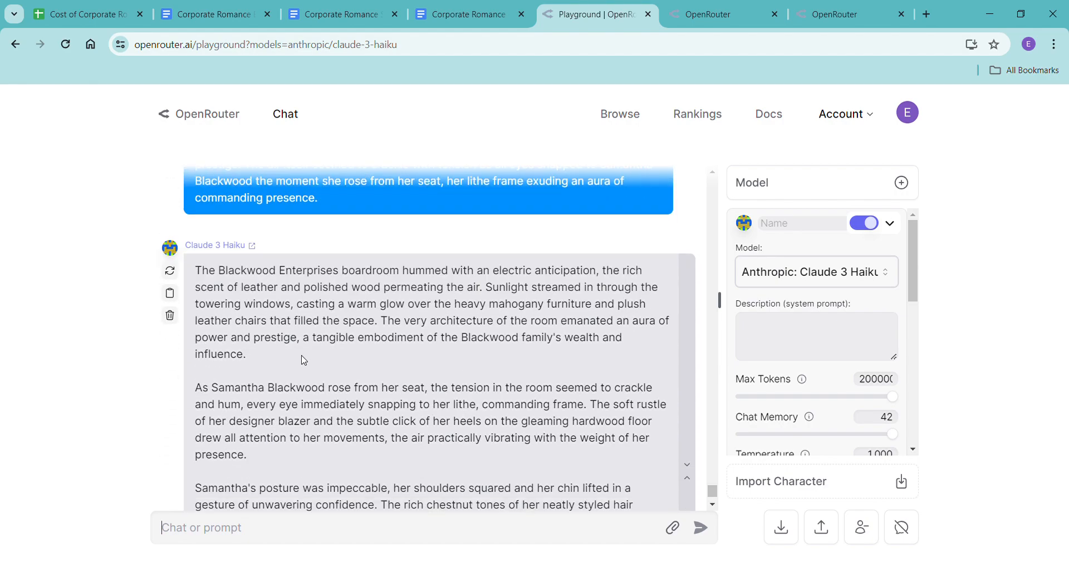
pyautogui.moveTo(249, 356); pyautogui.dragTo(192, 270)
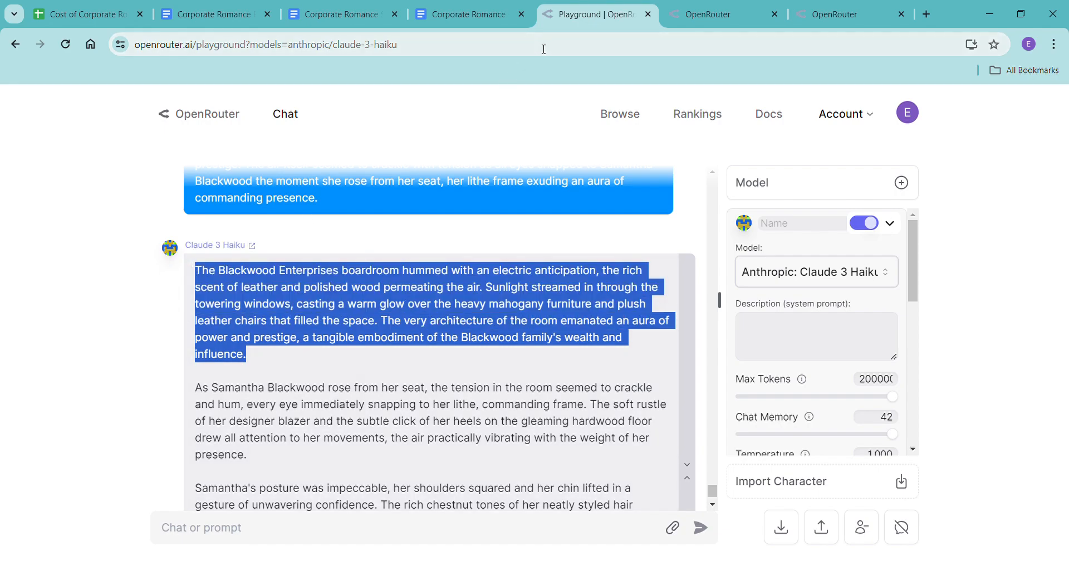
pyautogui.click(471, 14)
pyautogui.scroll(-3, 390, 411)
pyautogui.scroll(-3, 390, 411)
pyautogui.scroll(2, 388, 417)
pyautogui.scroll(3, 387, 423)
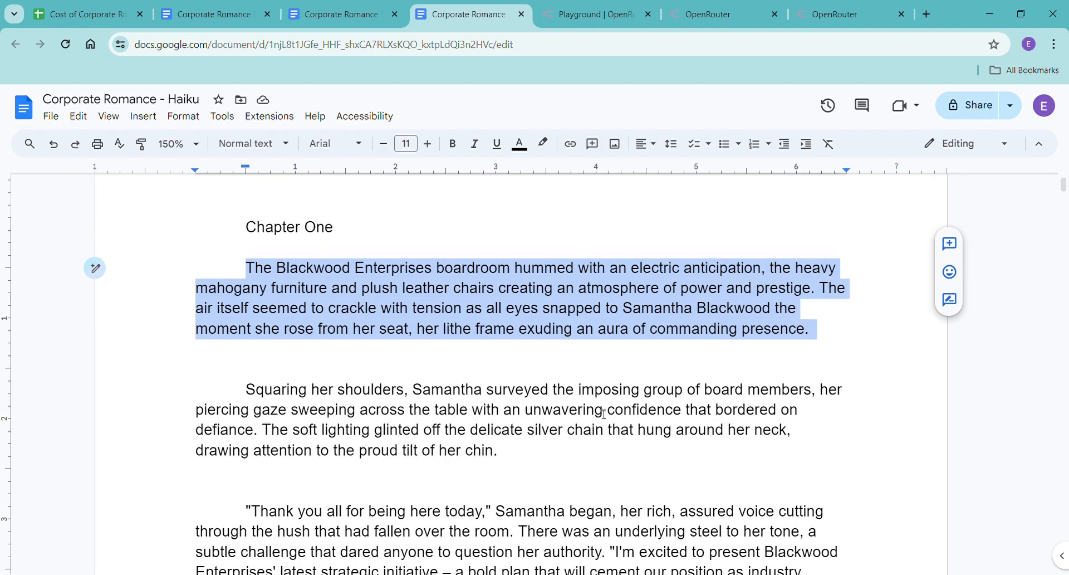
pyautogui.click(603, 414)
pyautogui.click(680, 330)
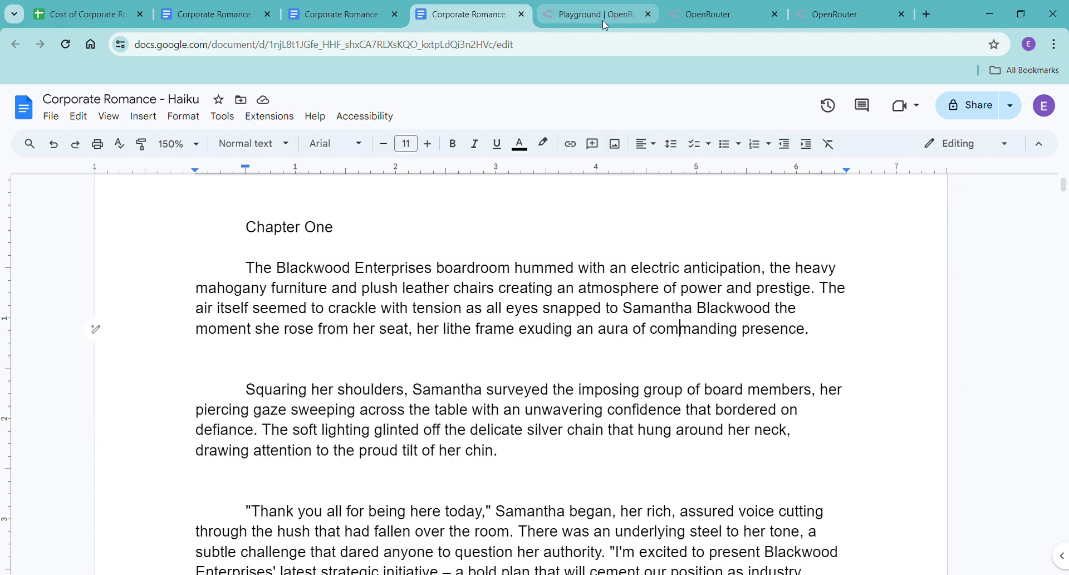
# Return to the OpenRouter Playground and copy all four paragraphs of Claude 3 Haiku's expanded boardroom response.
pyautogui.click(602, 20)
pyautogui.click(365, 421)
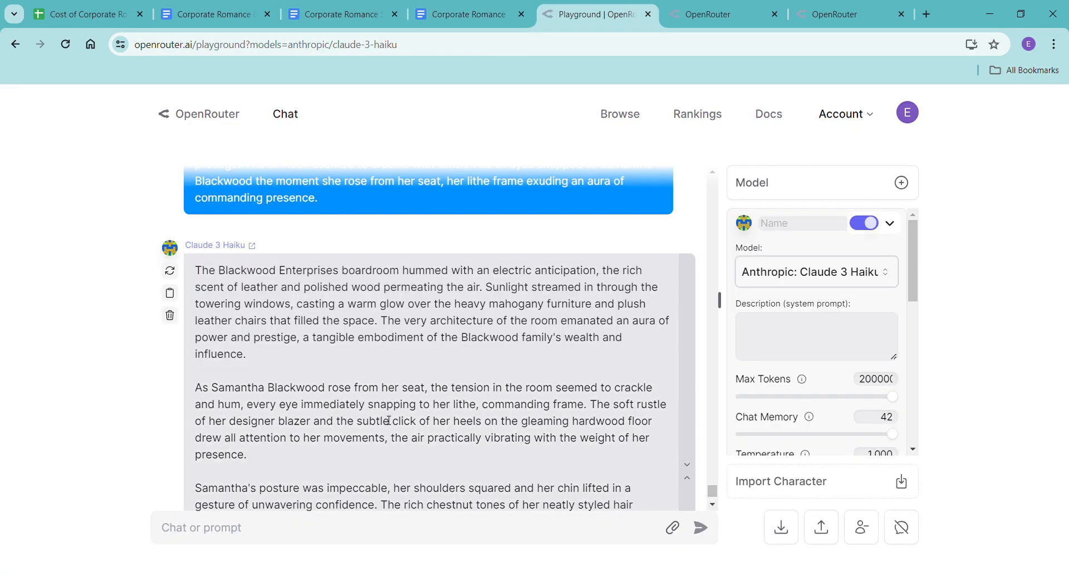
pyautogui.scroll(-1, 411, 420)
pyautogui.scroll(-2, 413, 421)
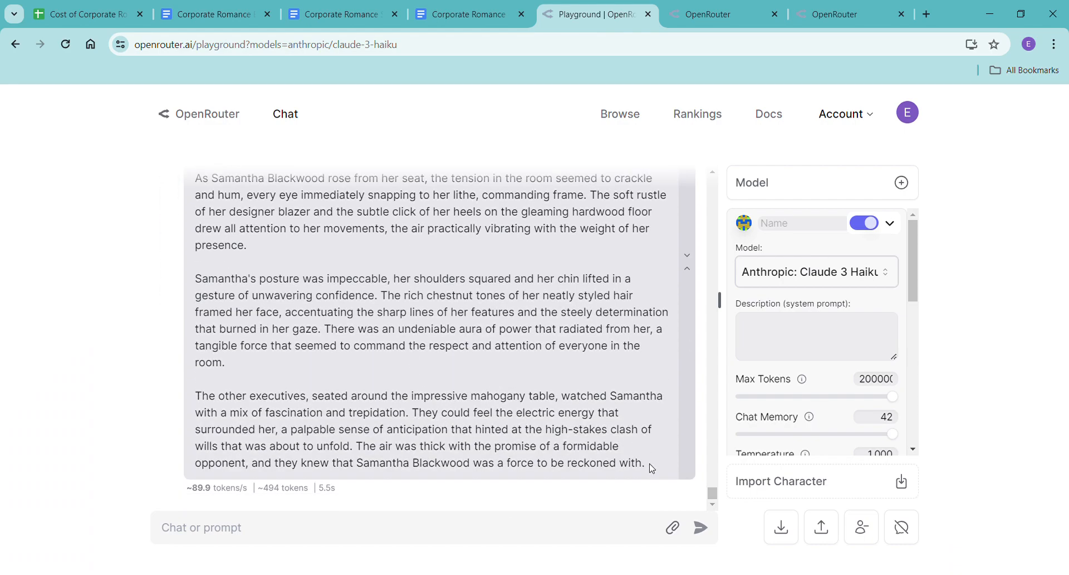
pyautogui.moveTo(653, 469); pyautogui.dragTo(185, 275)
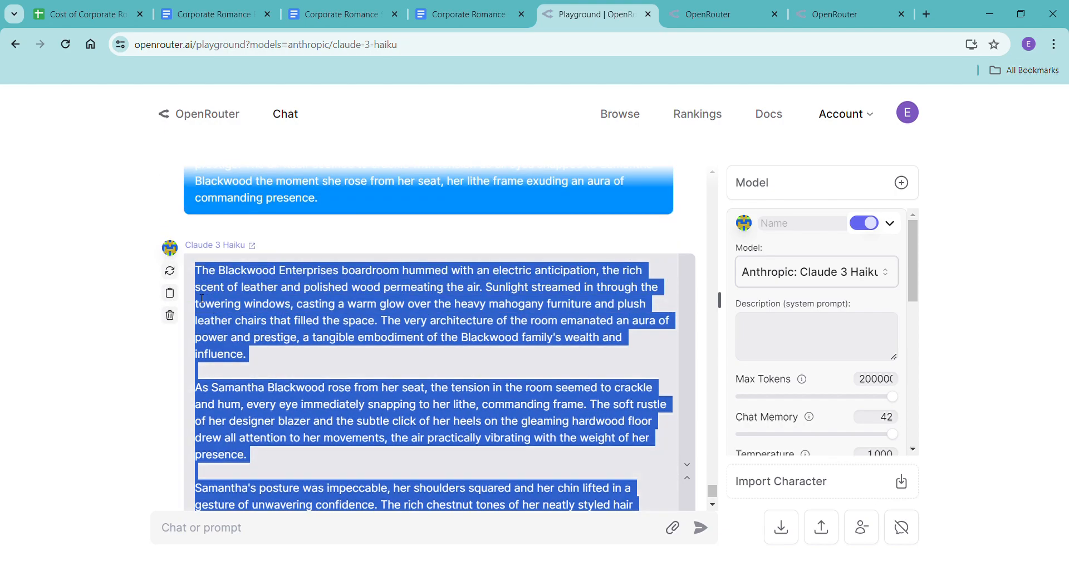
# In the Corporate Romance - Haiku document, replace the first two paragraphs of Chapter One with the copied expansion, pasted without formatting.
pyautogui.click(468, 14)
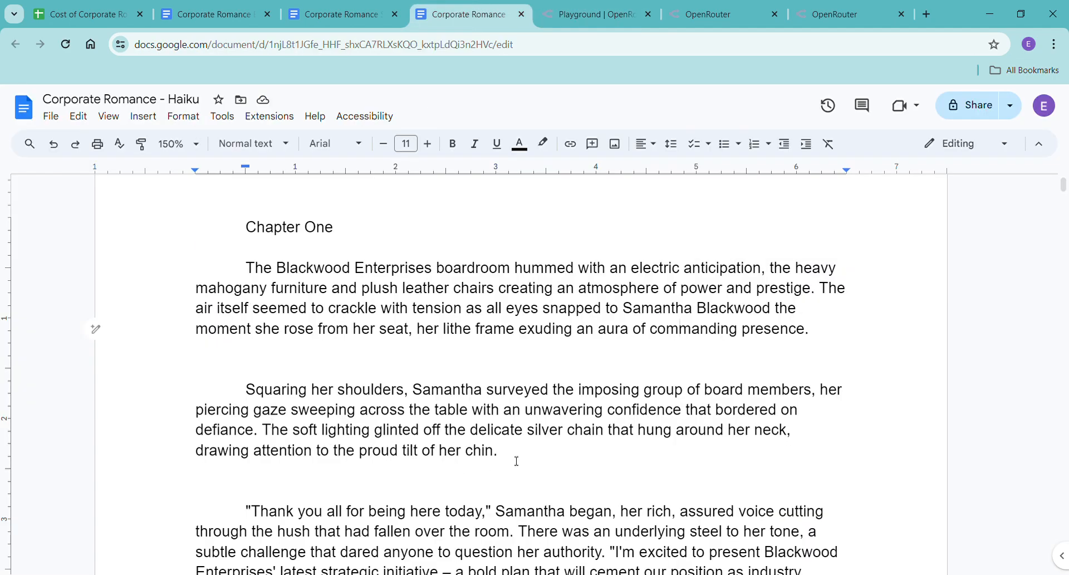
pyautogui.moveTo(498, 452); pyautogui.dragTo(245, 276)
pyautogui.scroll(-3, 296, 340)
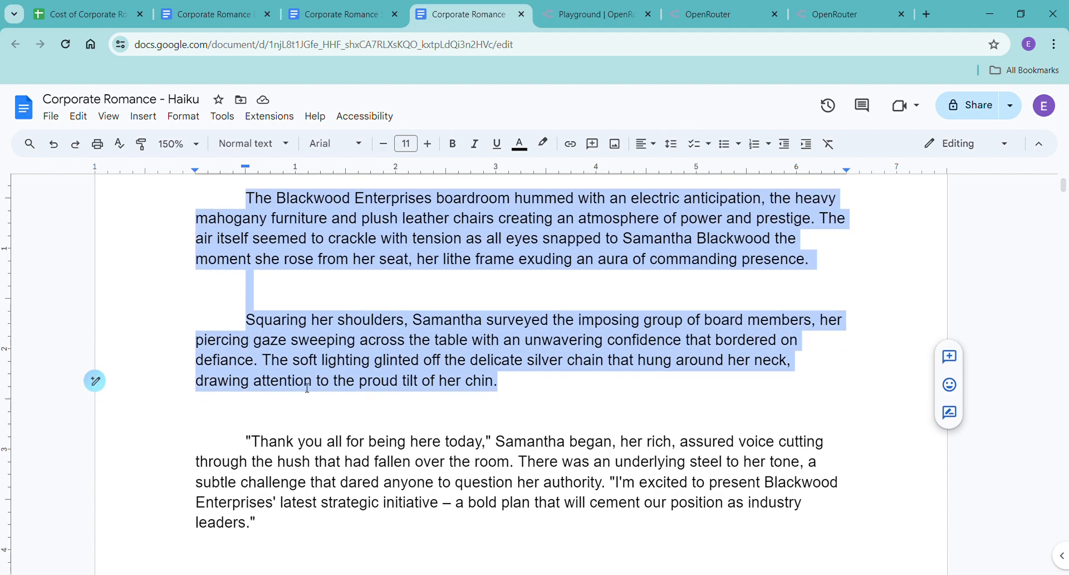
pyautogui.scroll(3, 330, 318)
pyautogui.rightClick(331, 318)
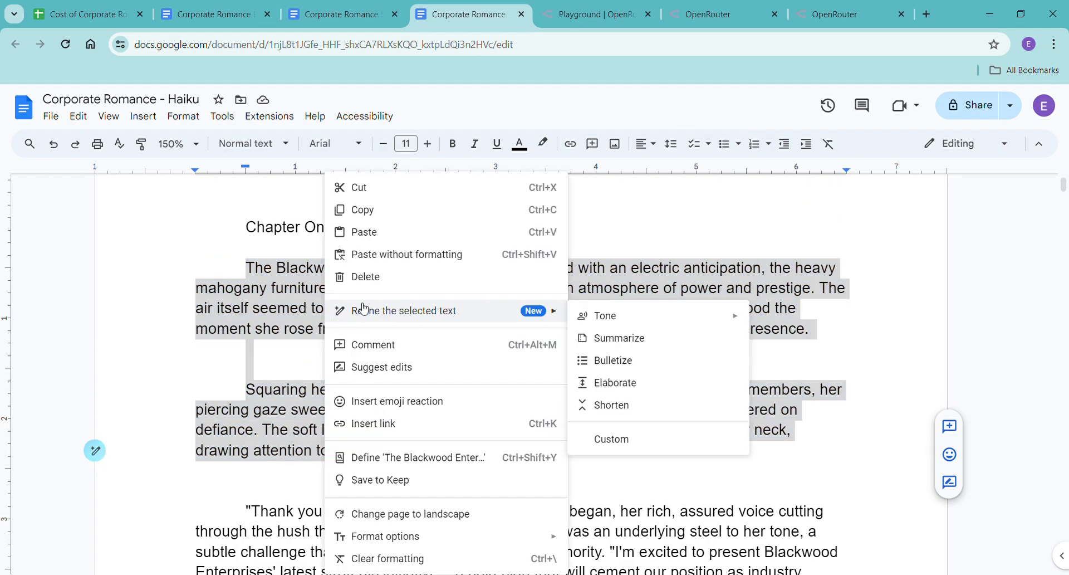
pyautogui.click(359, 254)
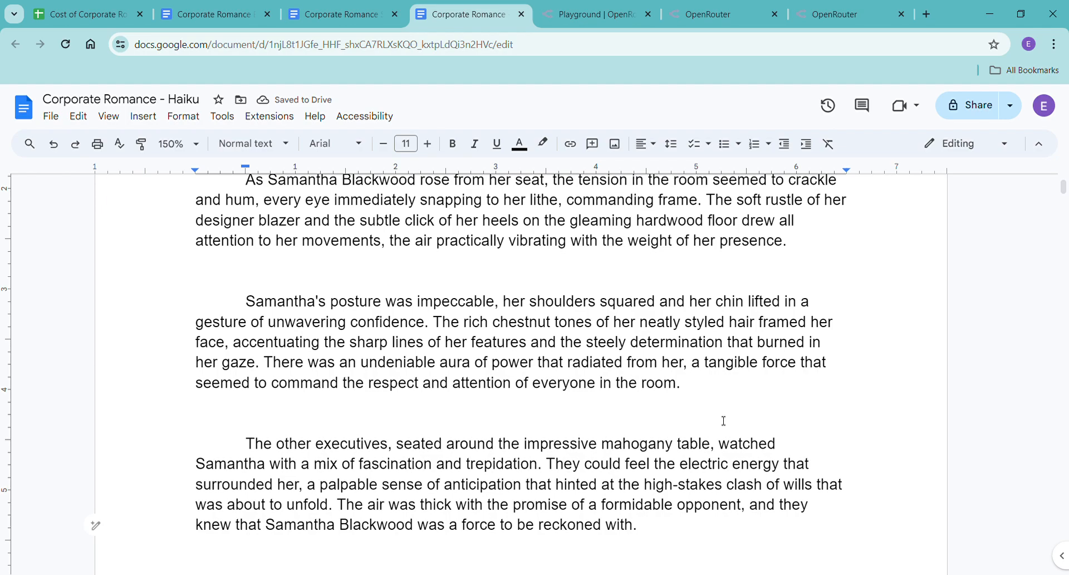
# Look through the pasted opening of Chapter One and check the word count of the whole document.
pyautogui.scroll(-2, 724, 420)
pyautogui.scroll(-3, 723, 425)
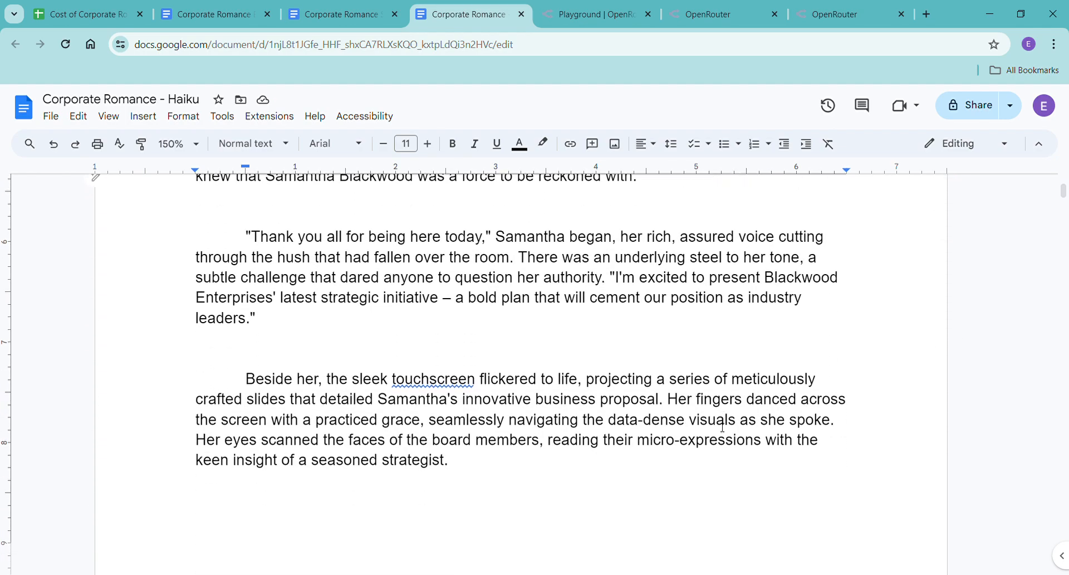
pyautogui.scroll(7, 722, 429)
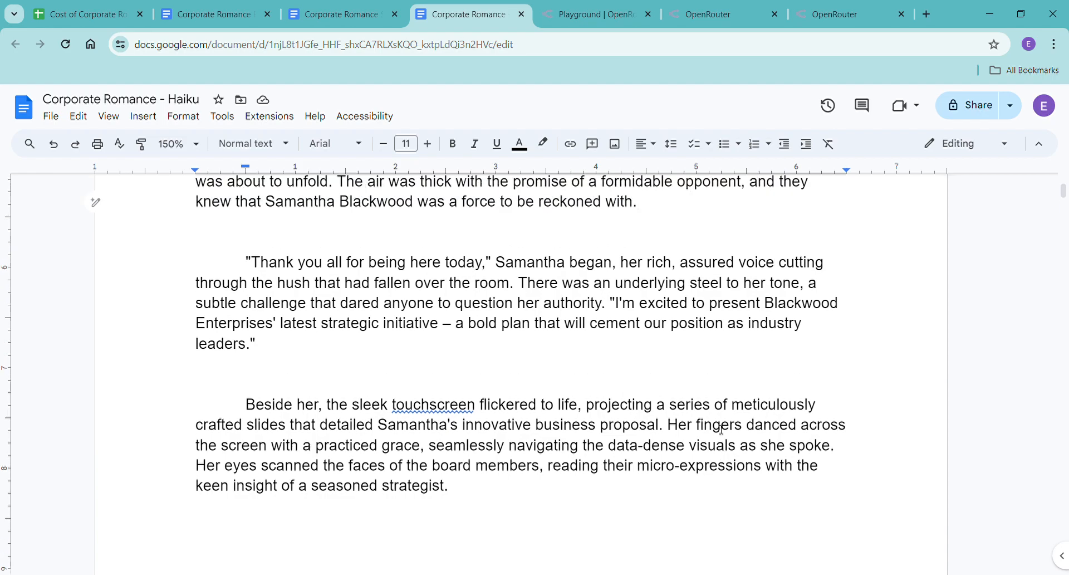
pyautogui.scroll(2, 721, 430)
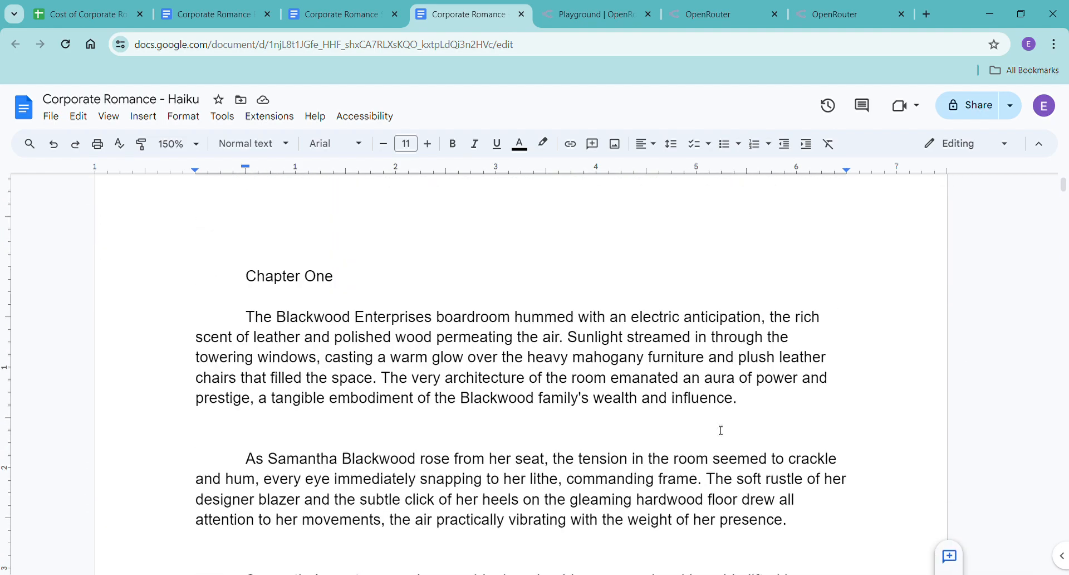
pyautogui.hotkey('ctrl', 'shift', 'c')
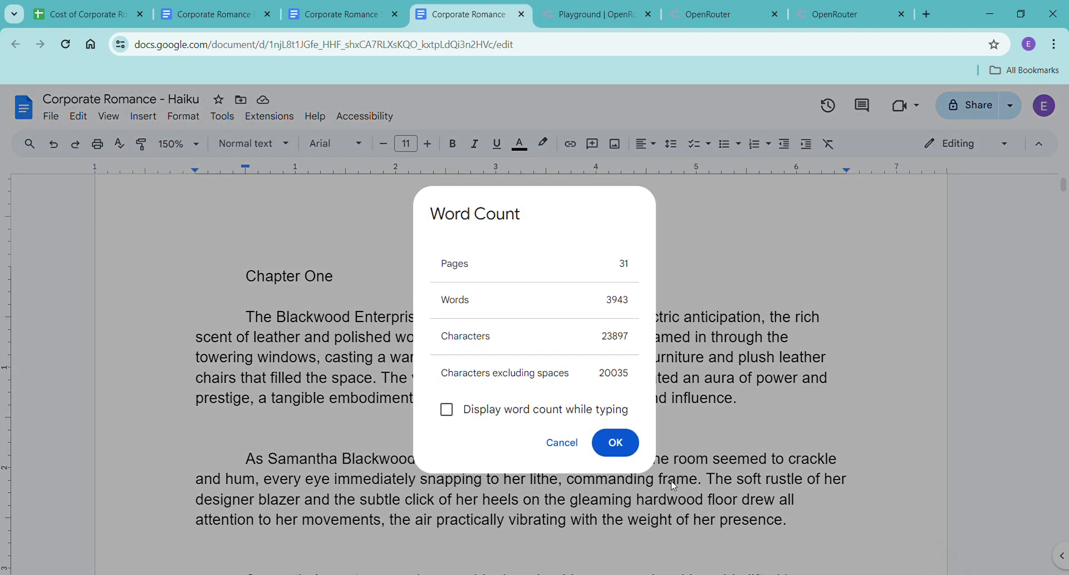
pyautogui.click(616, 442)
# Check the word count of just the newly pasted opening passage of Chapter One.
pyautogui.scroll(-5, 625, 446)
pyautogui.moveTo(688, 467); pyautogui.dragTo(250, 344)
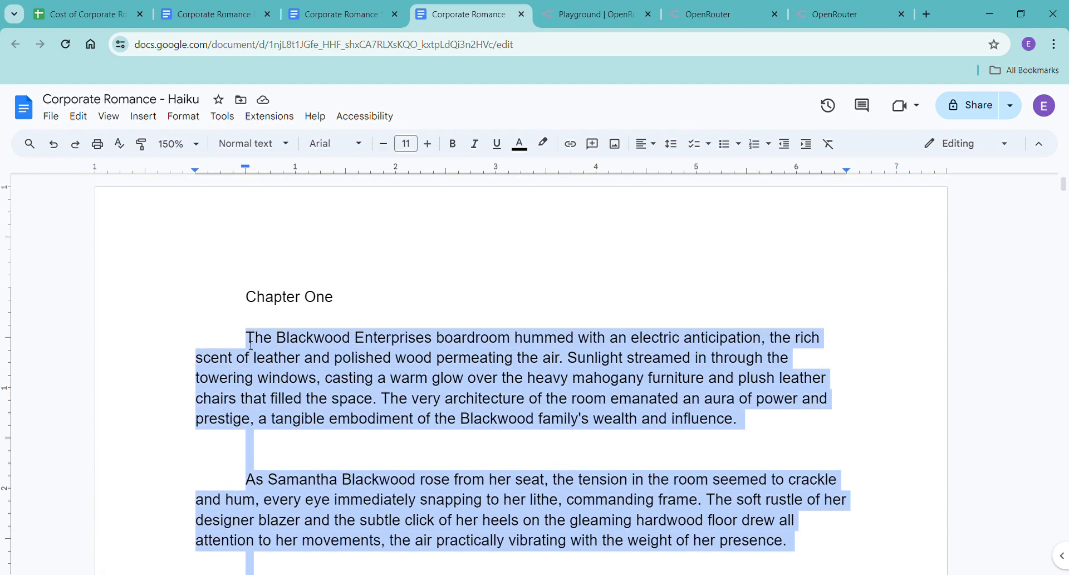
pyautogui.hotkey('ctrl', 'shift', 'c')
pyautogui.click(628, 443)
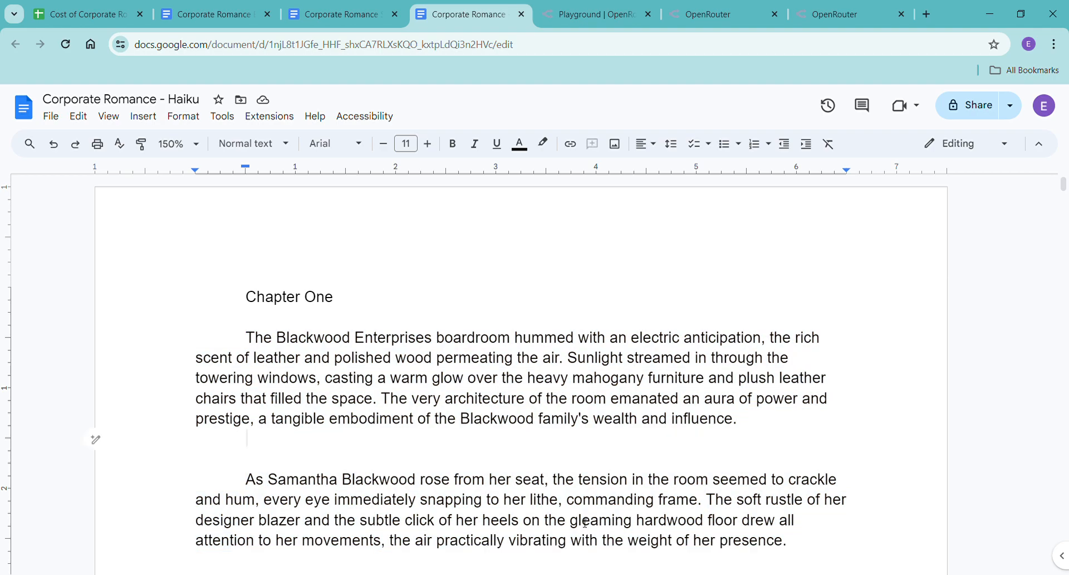
# Copy the paragraph about launching into the implementation plan together with the following one that begins "Across the expansive mahogany table".
pyautogui.scroll(-1, 580, 444)
pyautogui.scroll(-4, 579, 444)
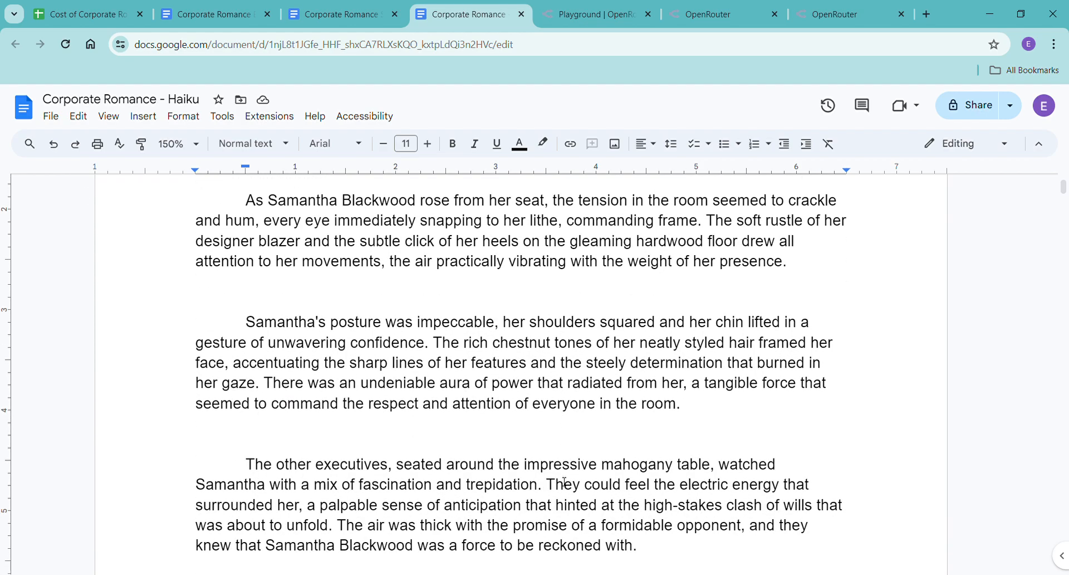
pyautogui.scroll(-3, 556, 490)
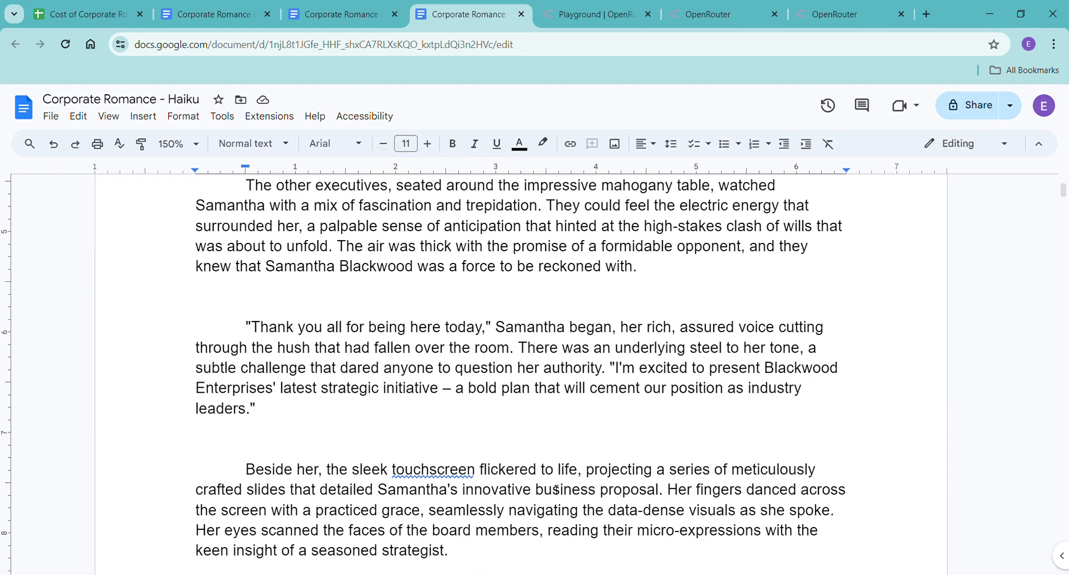
pyautogui.scroll(-2, 556, 489)
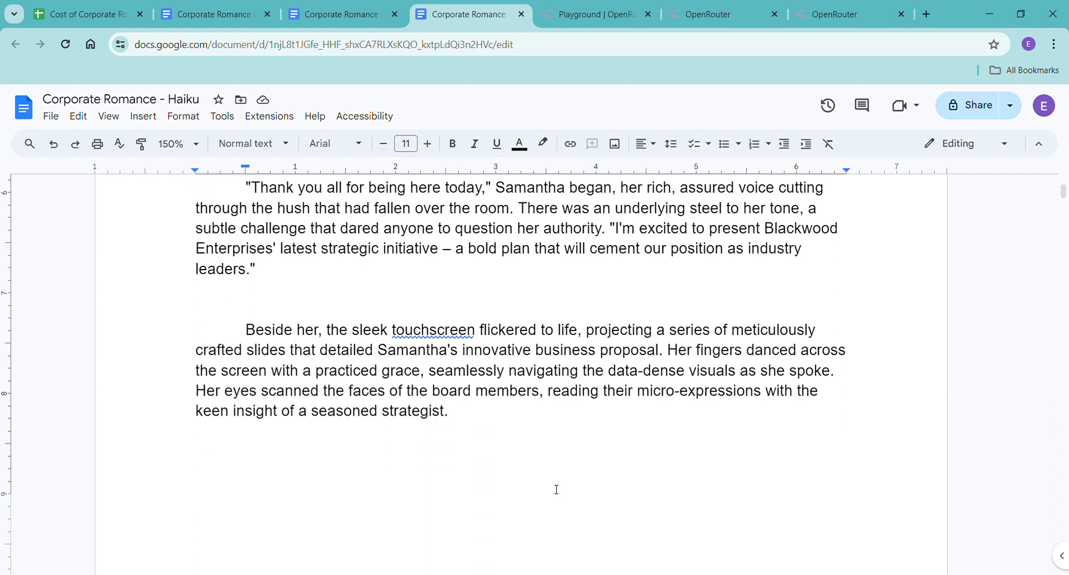
pyautogui.scroll(-5, 556, 489)
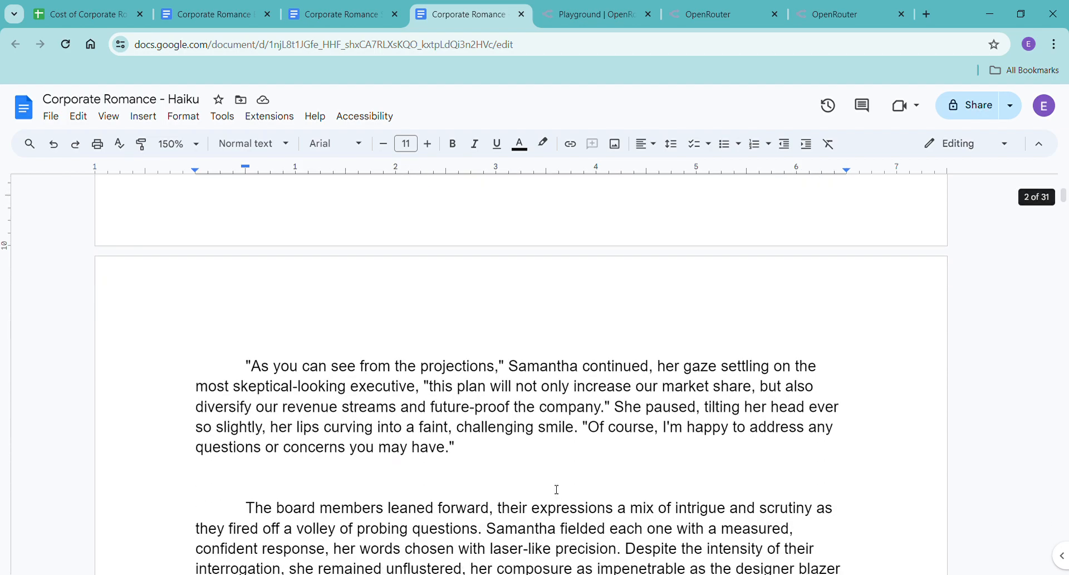
pyautogui.scroll(-8, 556, 490)
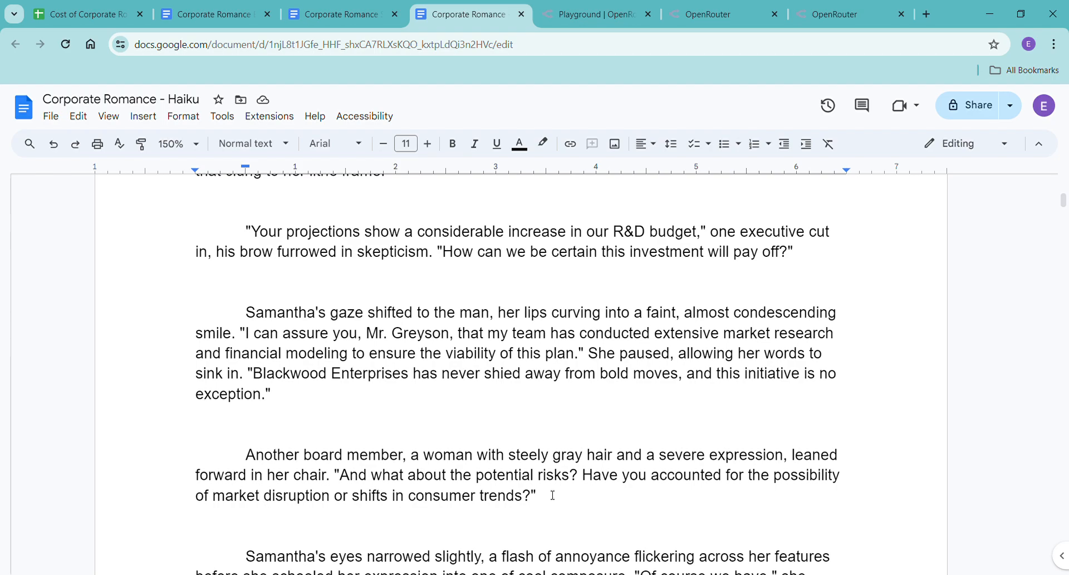
pyautogui.scroll(-5, 553, 495)
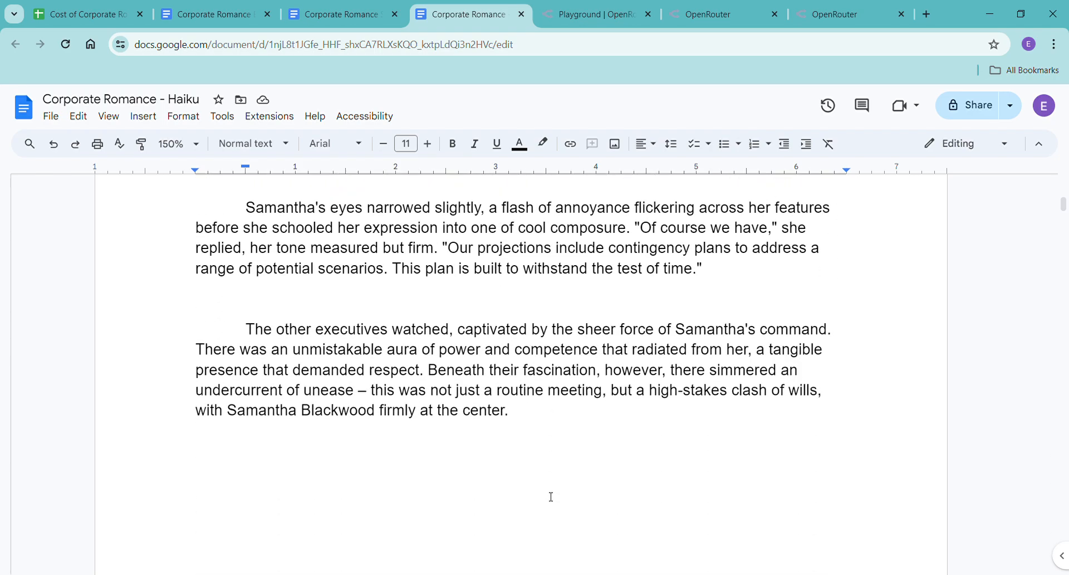
pyautogui.scroll(-2, 551, 496)
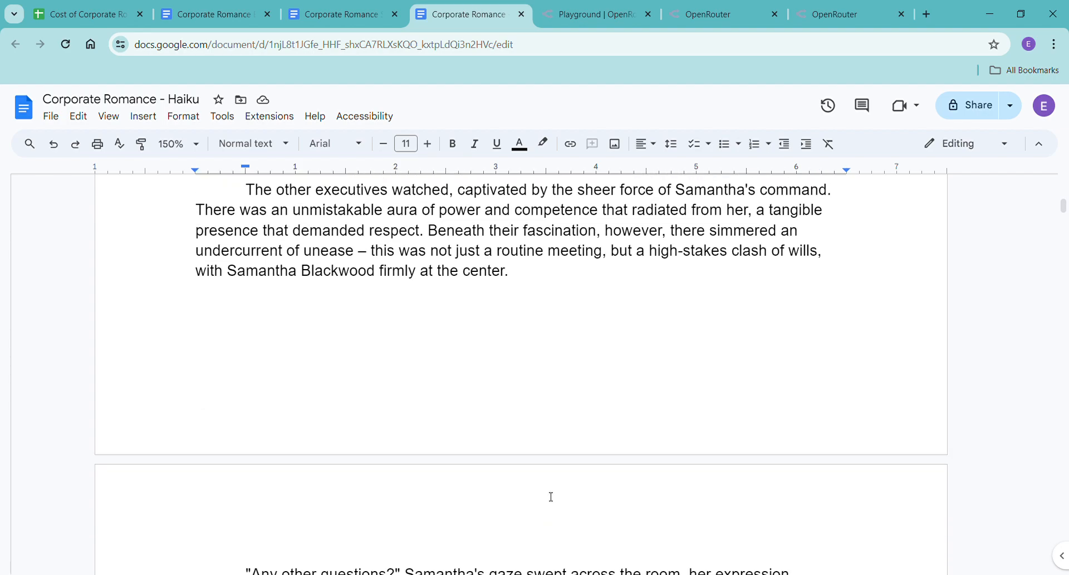
pyautogui.scroll(-6, 551, 497)
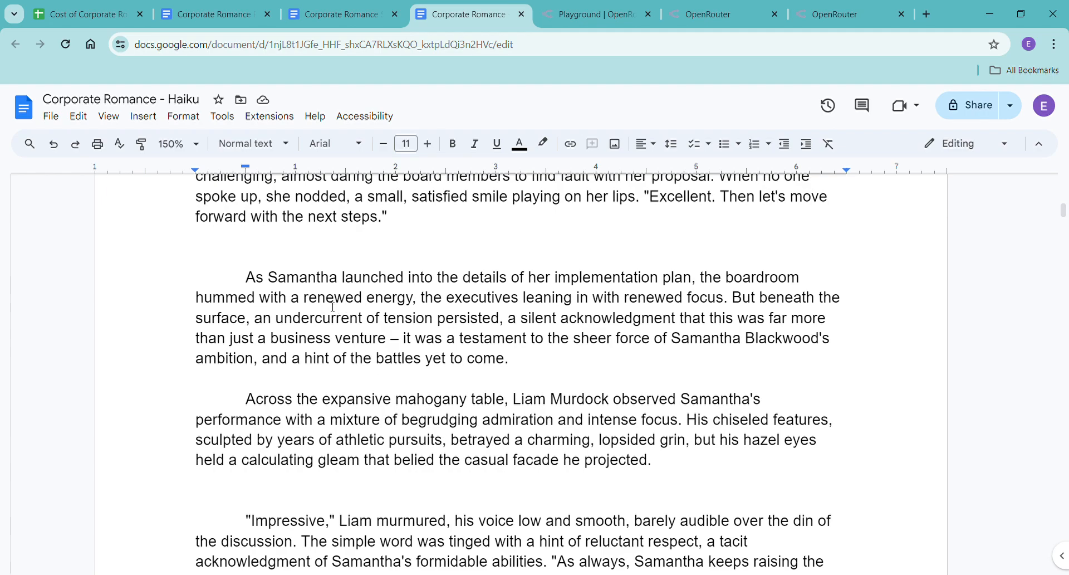
pyautogui.moveTo(236, 284); pyautogui.dragTo(573, 365)
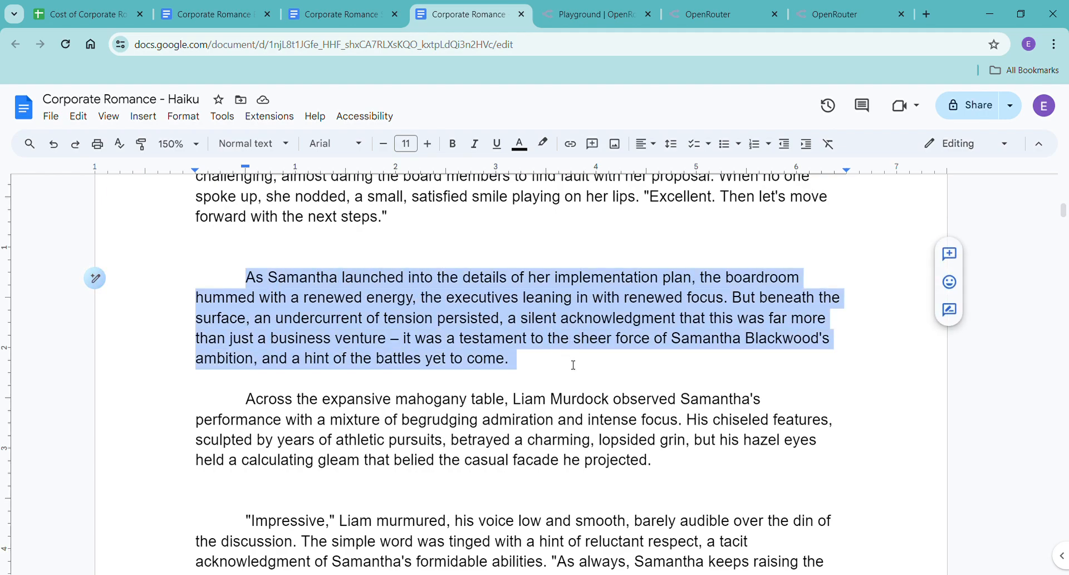
pyautogui.moveTo(573, 365); pyautogui.dragTo(755, 469)
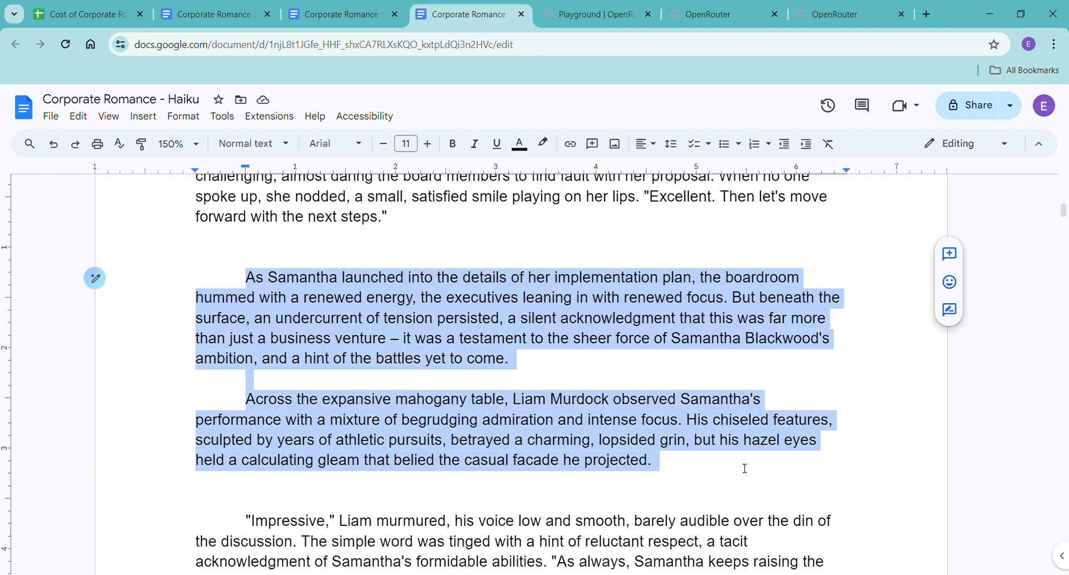
# In the OpenRouter Playground, send "please expand this -" followed by the two copied paragraphs.
pyautogui.click(579, 26)
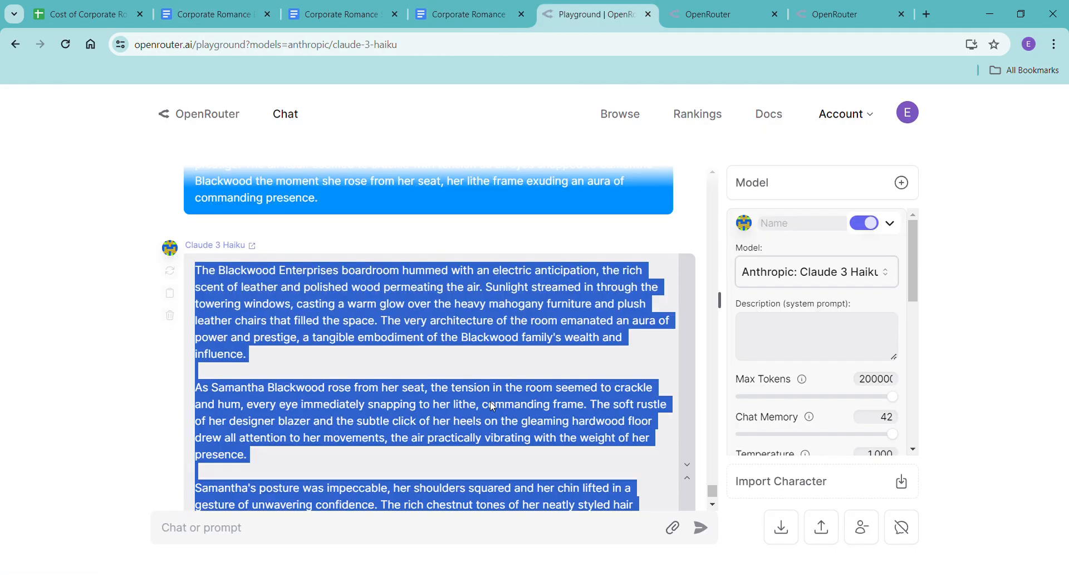
pyautogui.click(404, 543)
pyautogui.write('pleas')
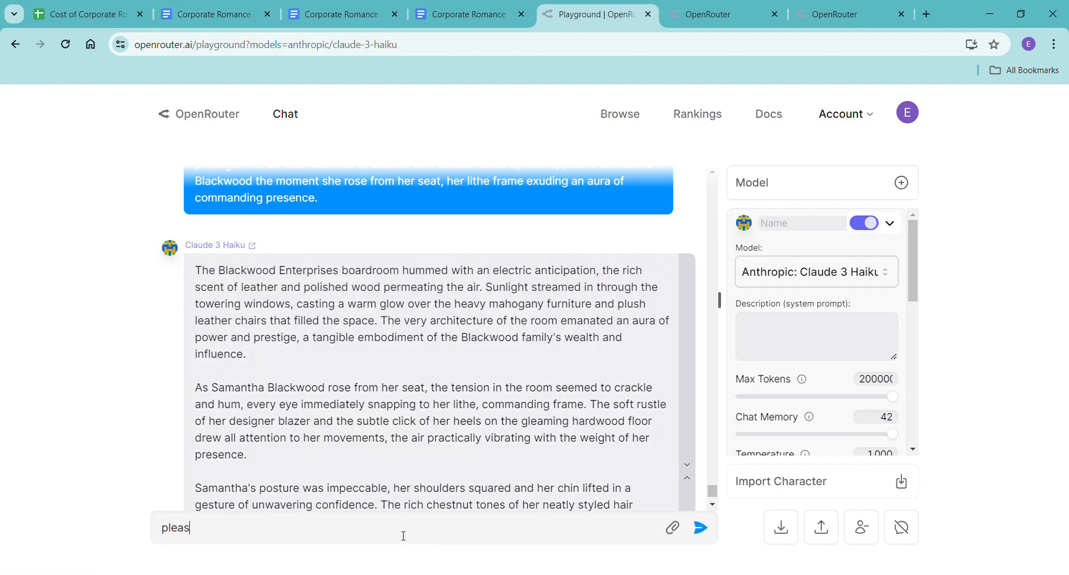
pyautogui.write('e expand this -')
pyautogui.hotkey('ctrl', 'v')
pyautogui.press('Return')
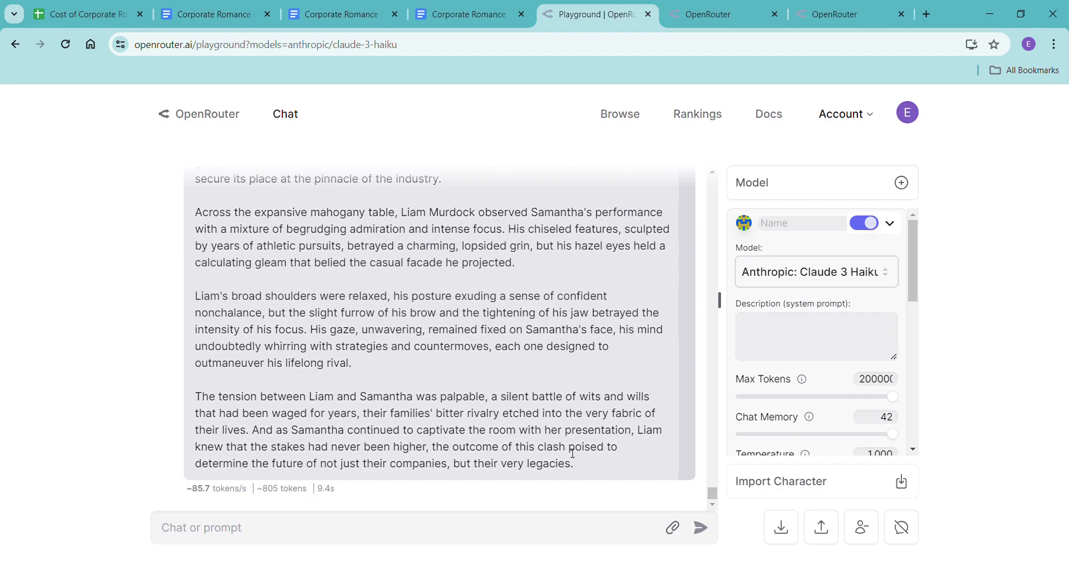
# Copy the full expanded response and paste it without formatting over the two original paragraphs in the Corporate Romance - Haiku document.
pyautogui.scroll(12, 568, 454)
pyautogui.moveTo(192, 302); pyautogui.dragTo(594, 484)
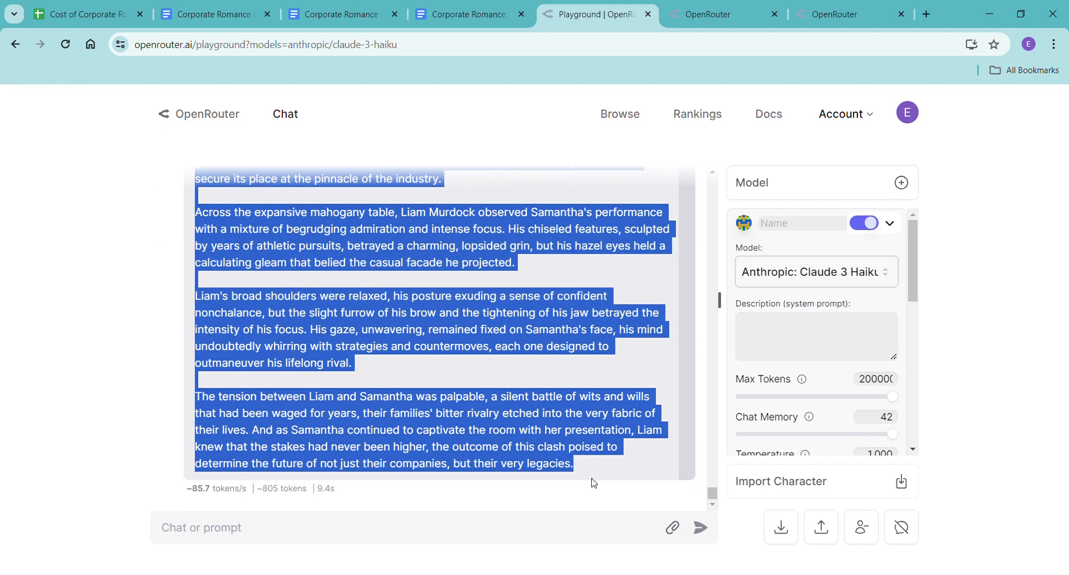
pyautogui.click(486, 17)
pyautogui.click(294, 399)
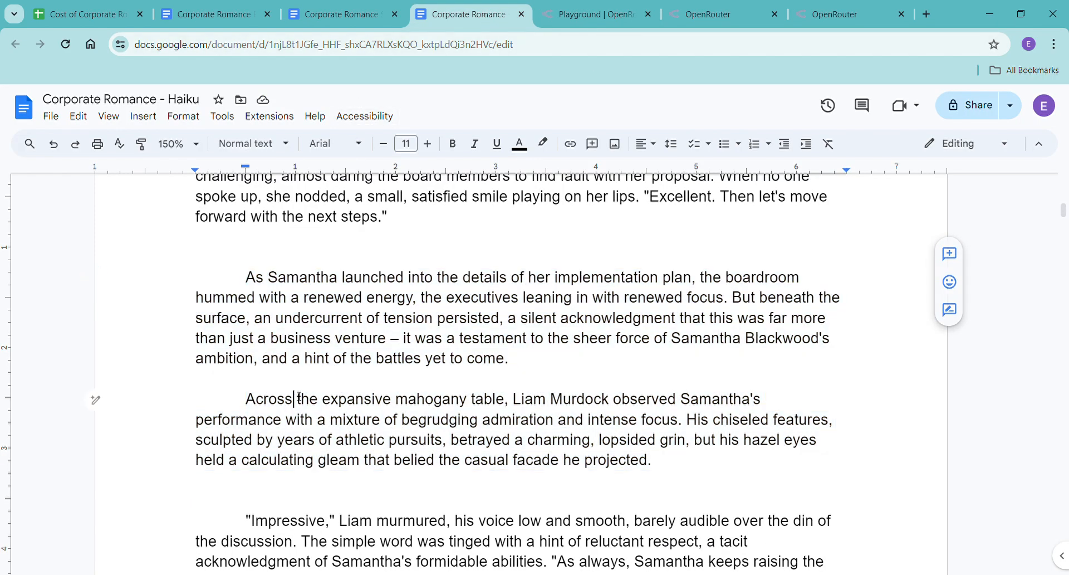
pyautogui.moveTo(243, 287); pyautogui.dragTo(716, 482)
pyautogui.rightClick(578, 448)
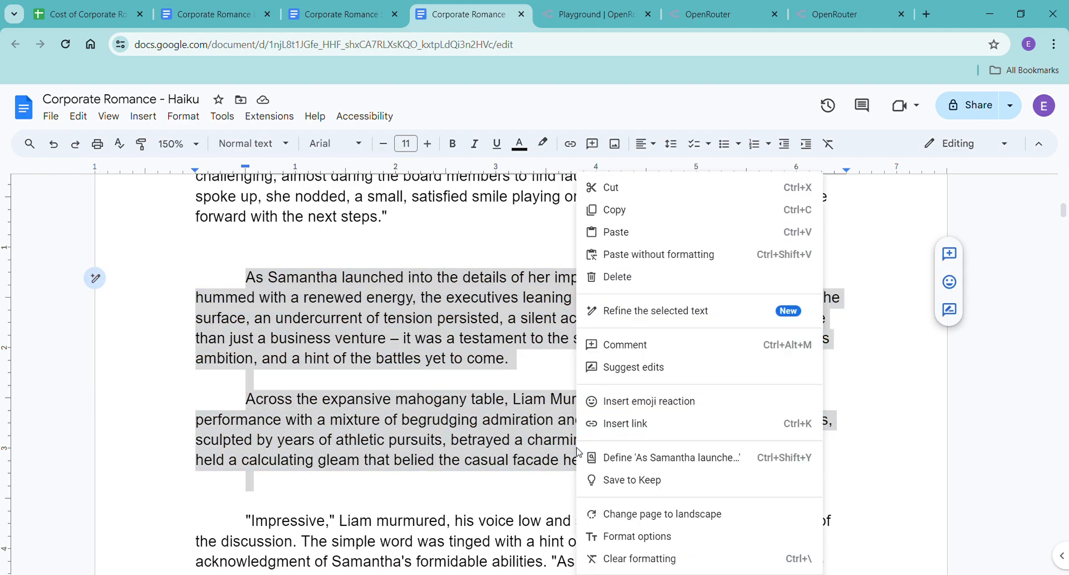
pyautogui.click(667, 255)
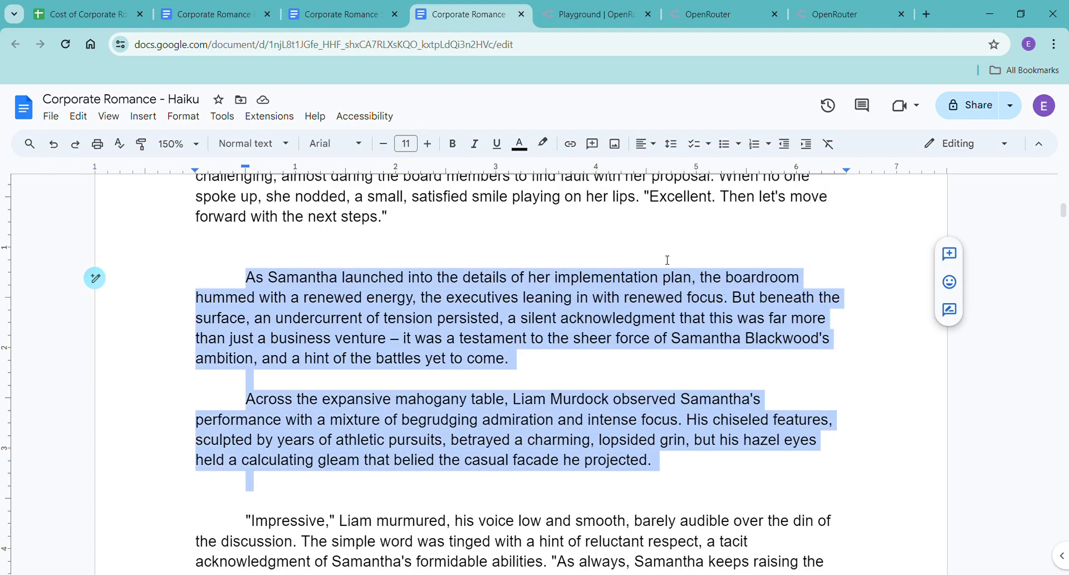
# Check the updated word count of the whole document and look back over the expanded opening pages of Chapter One.
pyautogui.hotkey('ctrl', 'shift', 'c')
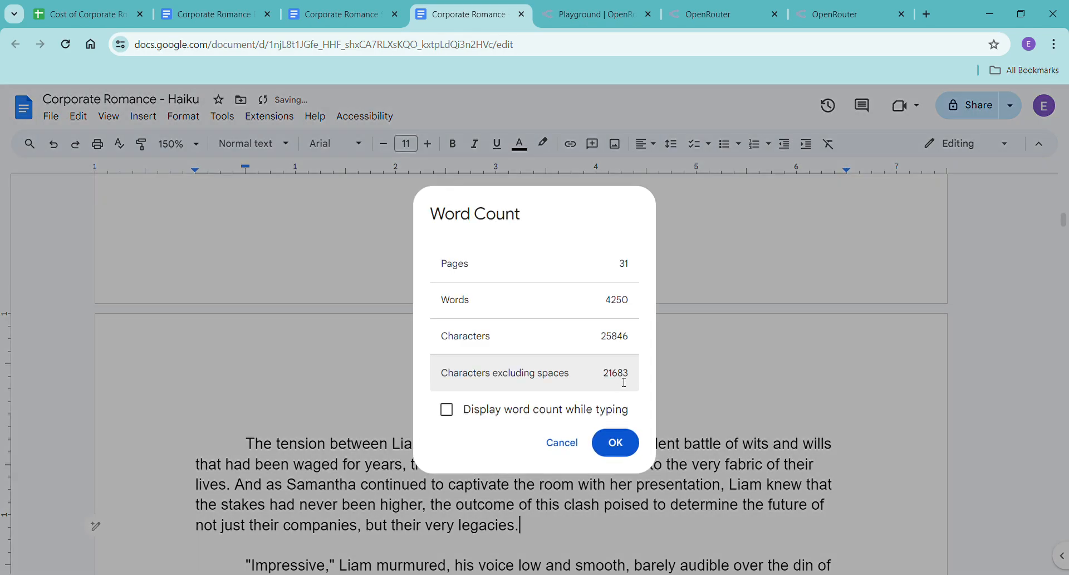
pyautogui.click(631, 443)
pyautogui.scroll(15, 660, 473)
pyautogui.scroll(20, 660, 476)
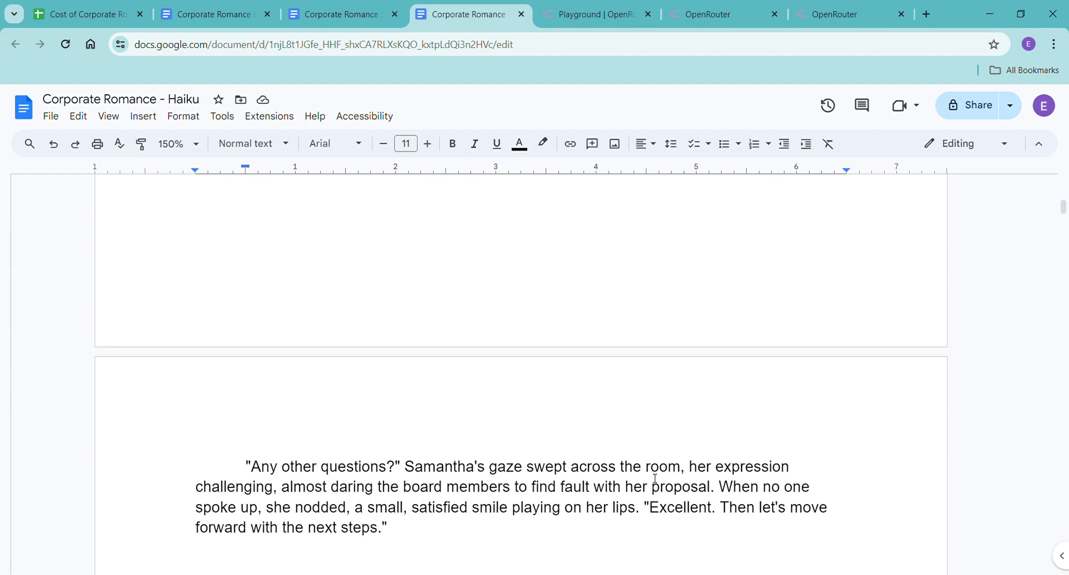
pyautogui.scroll(8, 655, 480)
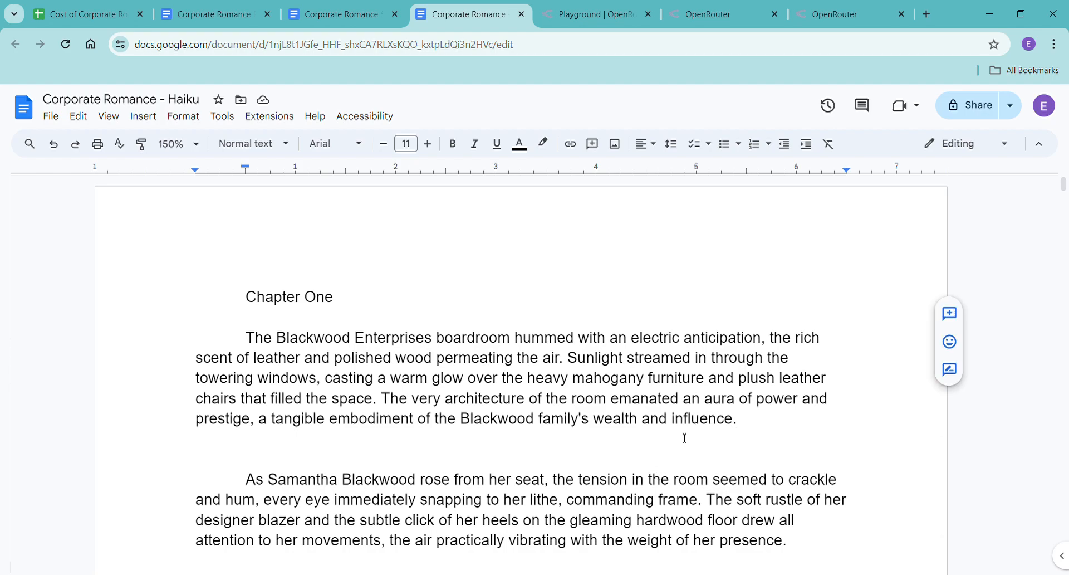
pyautogui.scroll(-10, 509, 429)
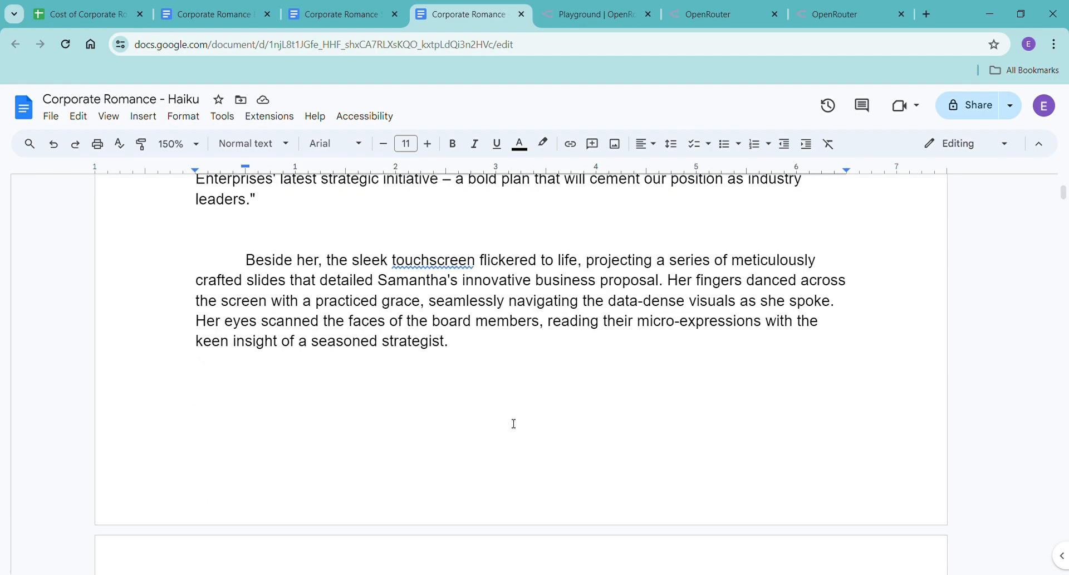
pyautogui.scroll(10, 514, 423)
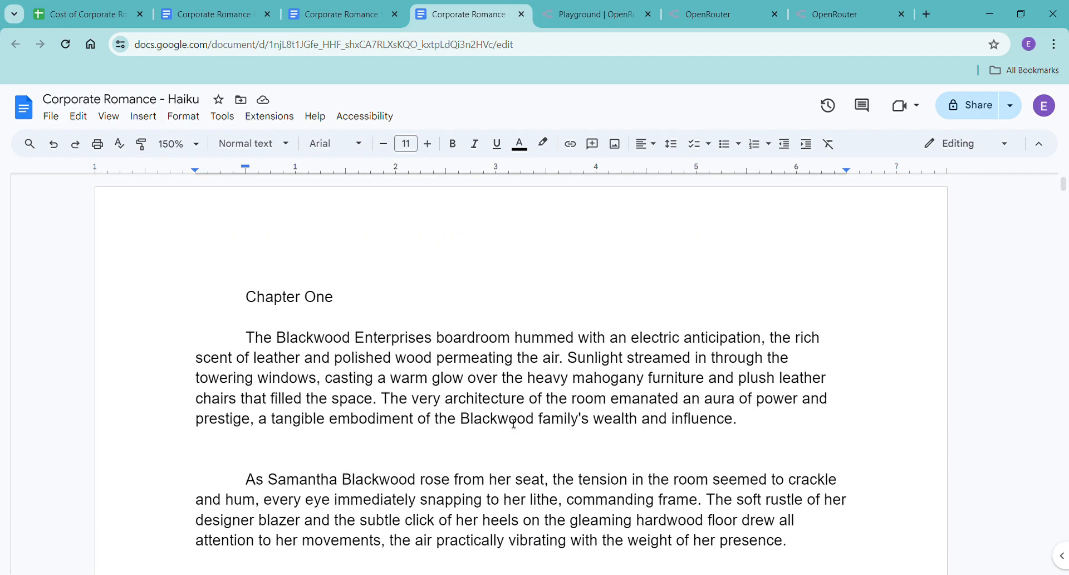